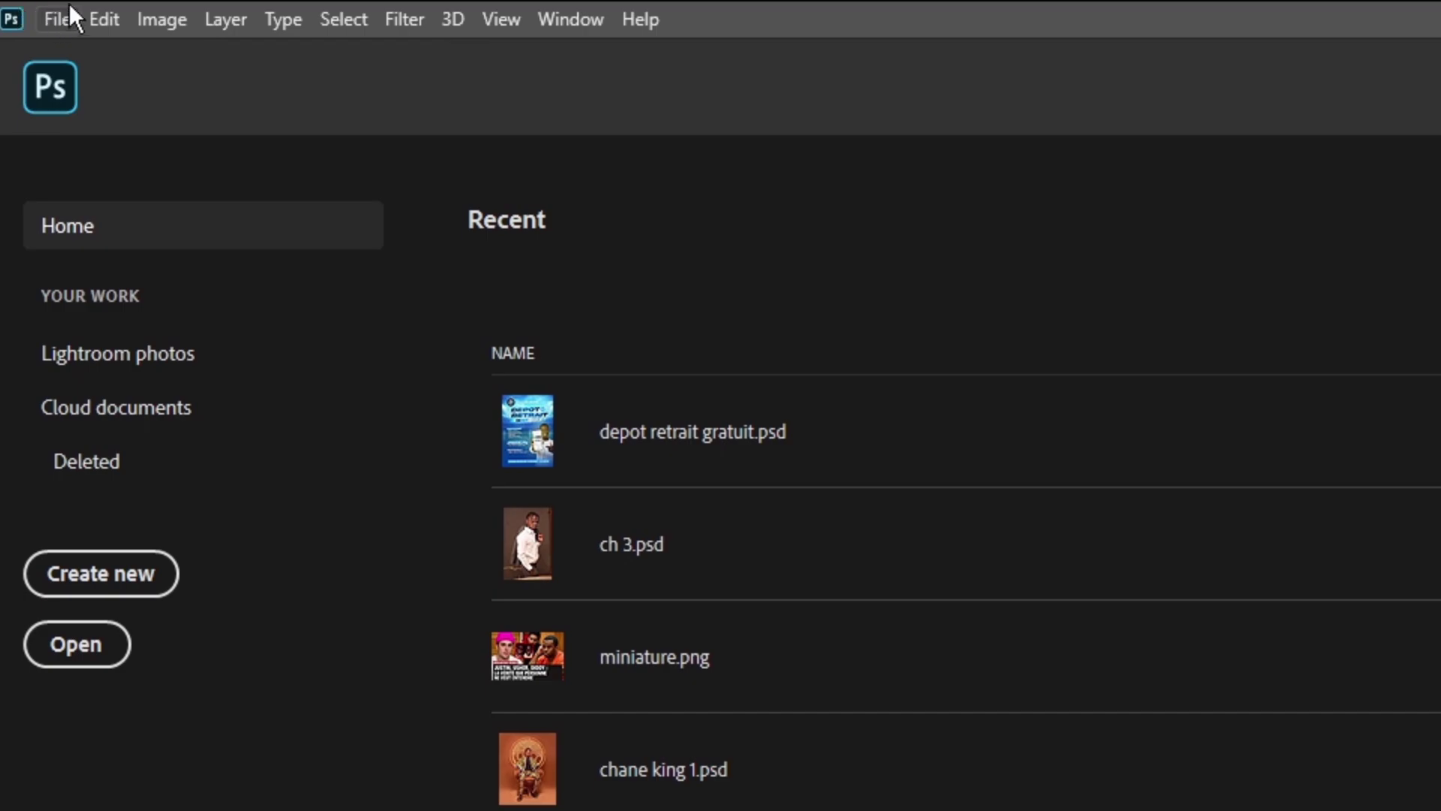
Create a new 1920 x 1080 pixel document at 300 pixels/inch in RGB Color with a white background.
click(65, 25)
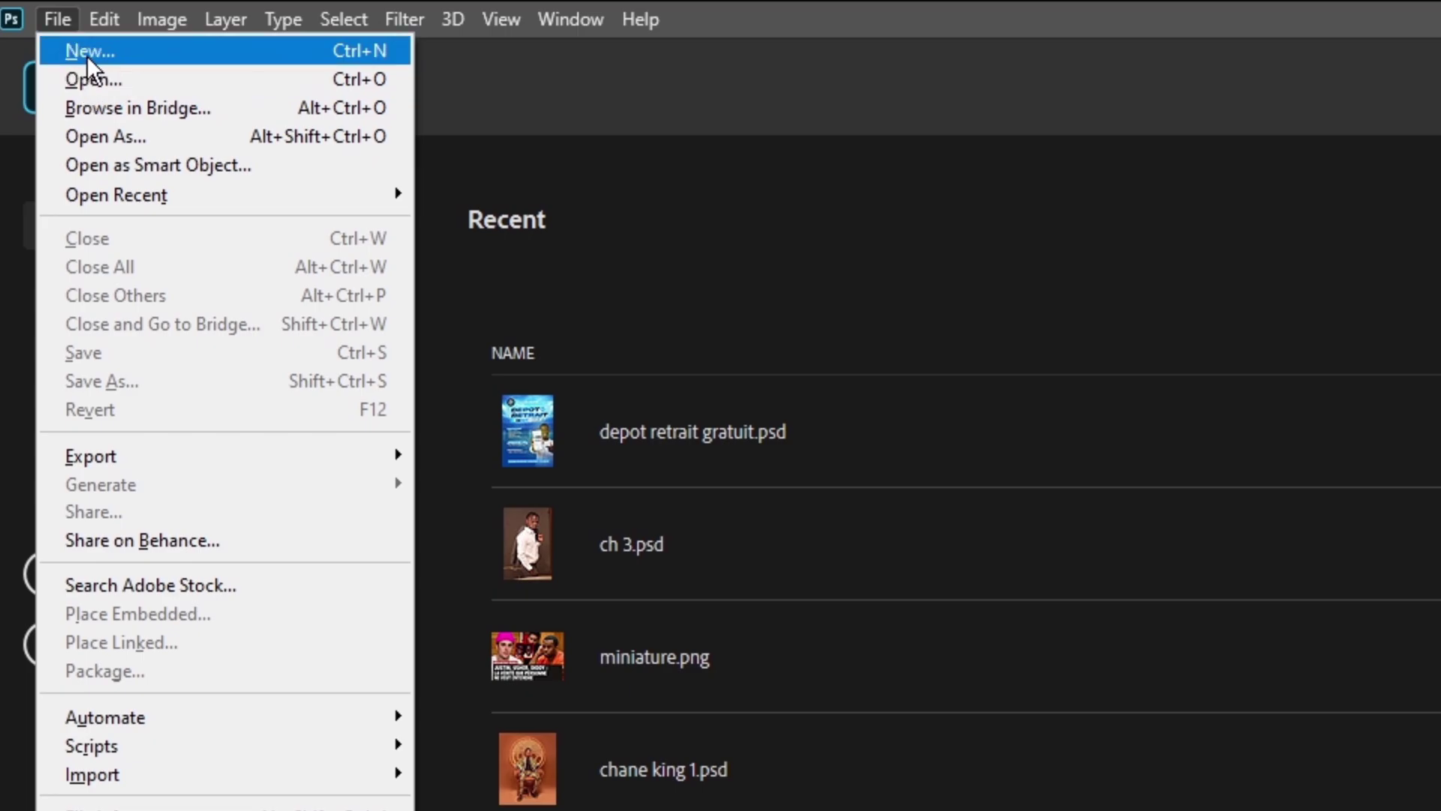
click(88, 52)
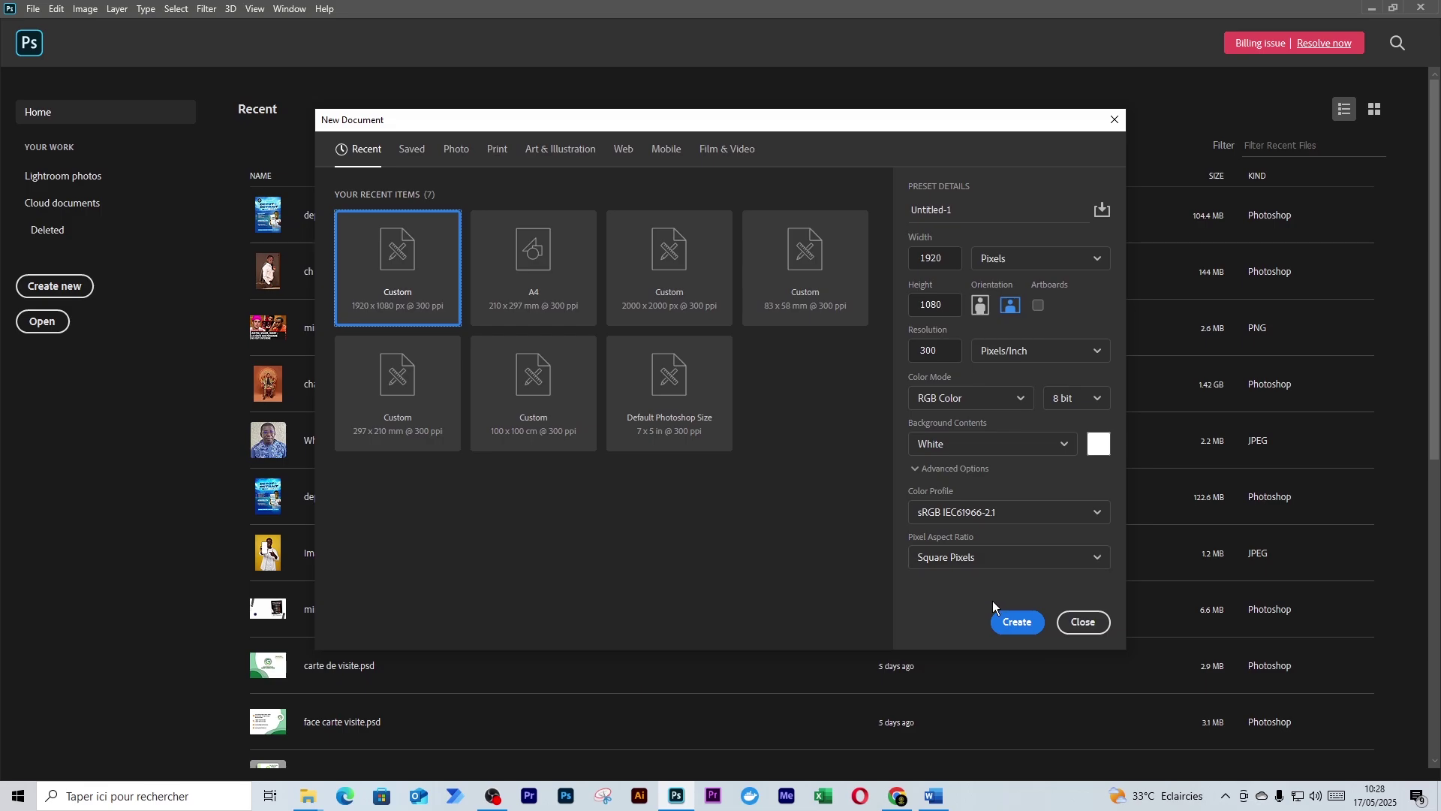
click(1017, 622)
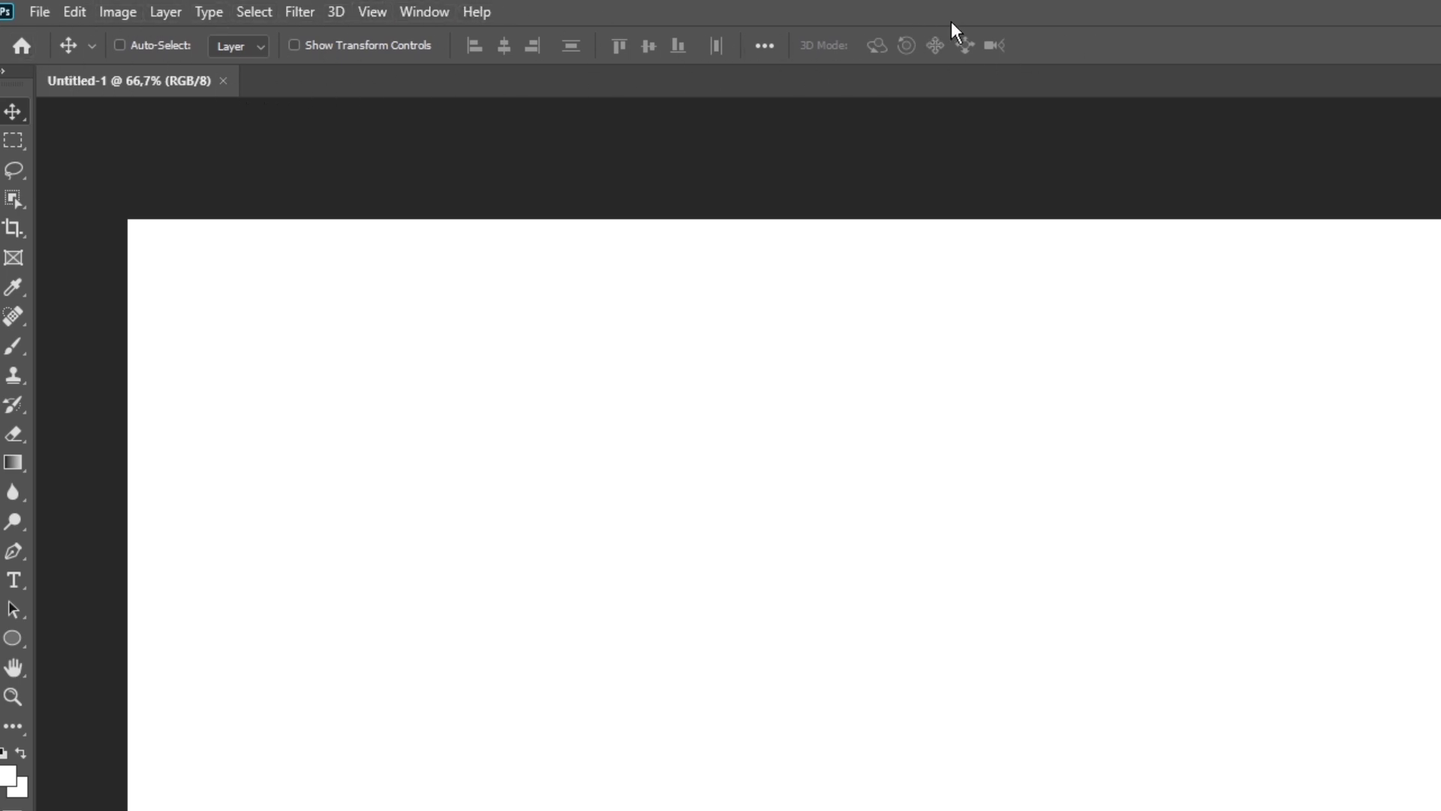
click(13, 171)
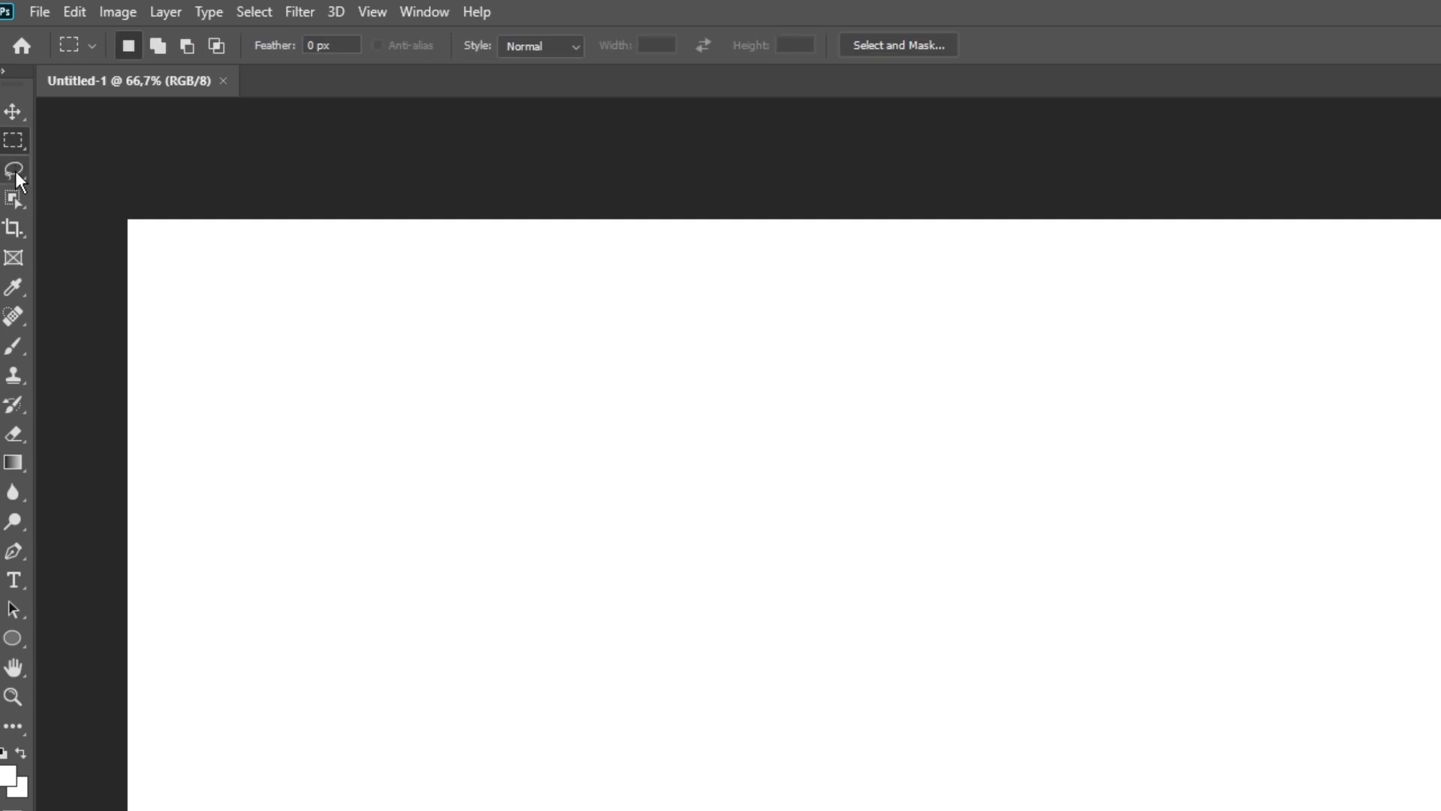
click(21, 111)
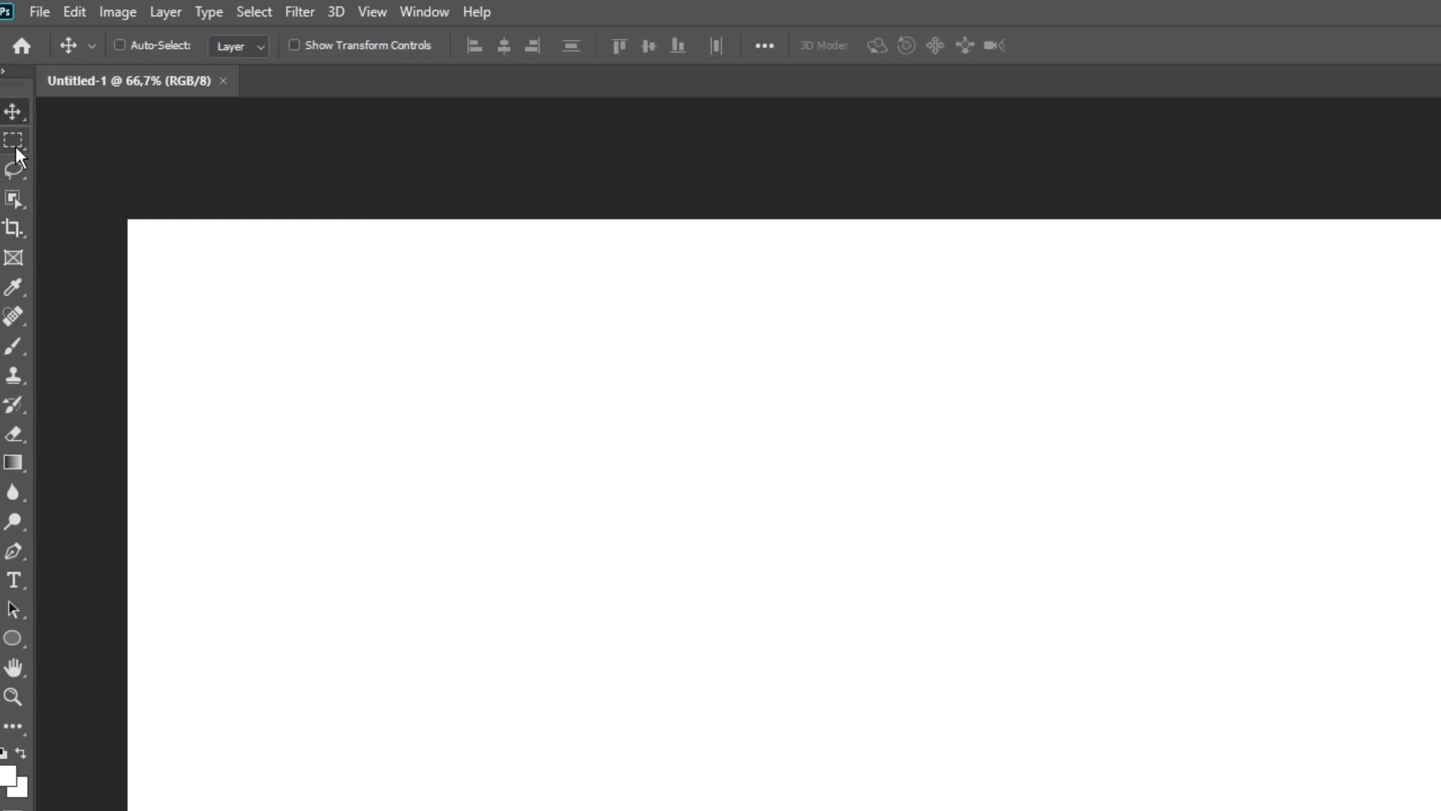
click(21, 141)
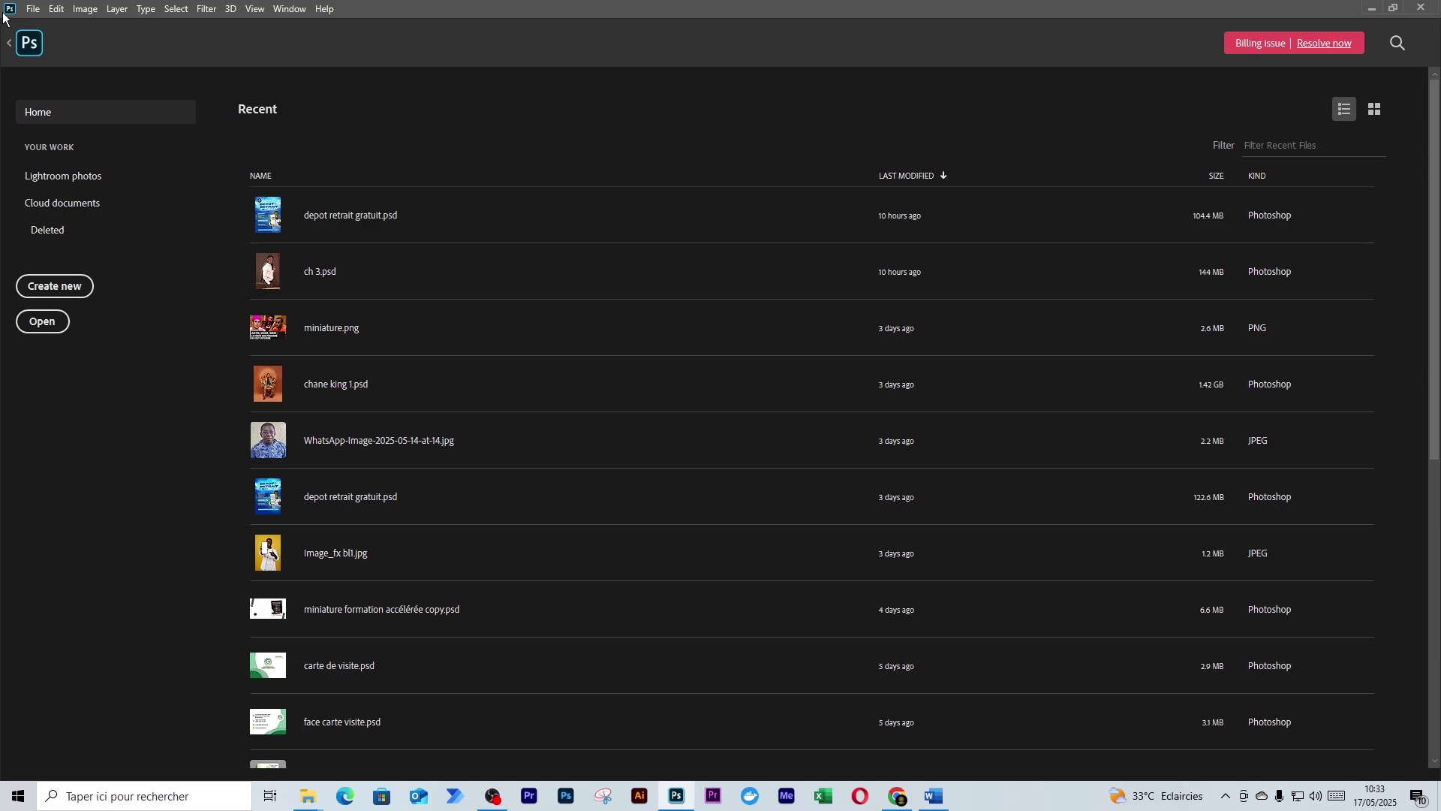
Start another new document from the Print presets and name it "essai 1".
click(33, 9)
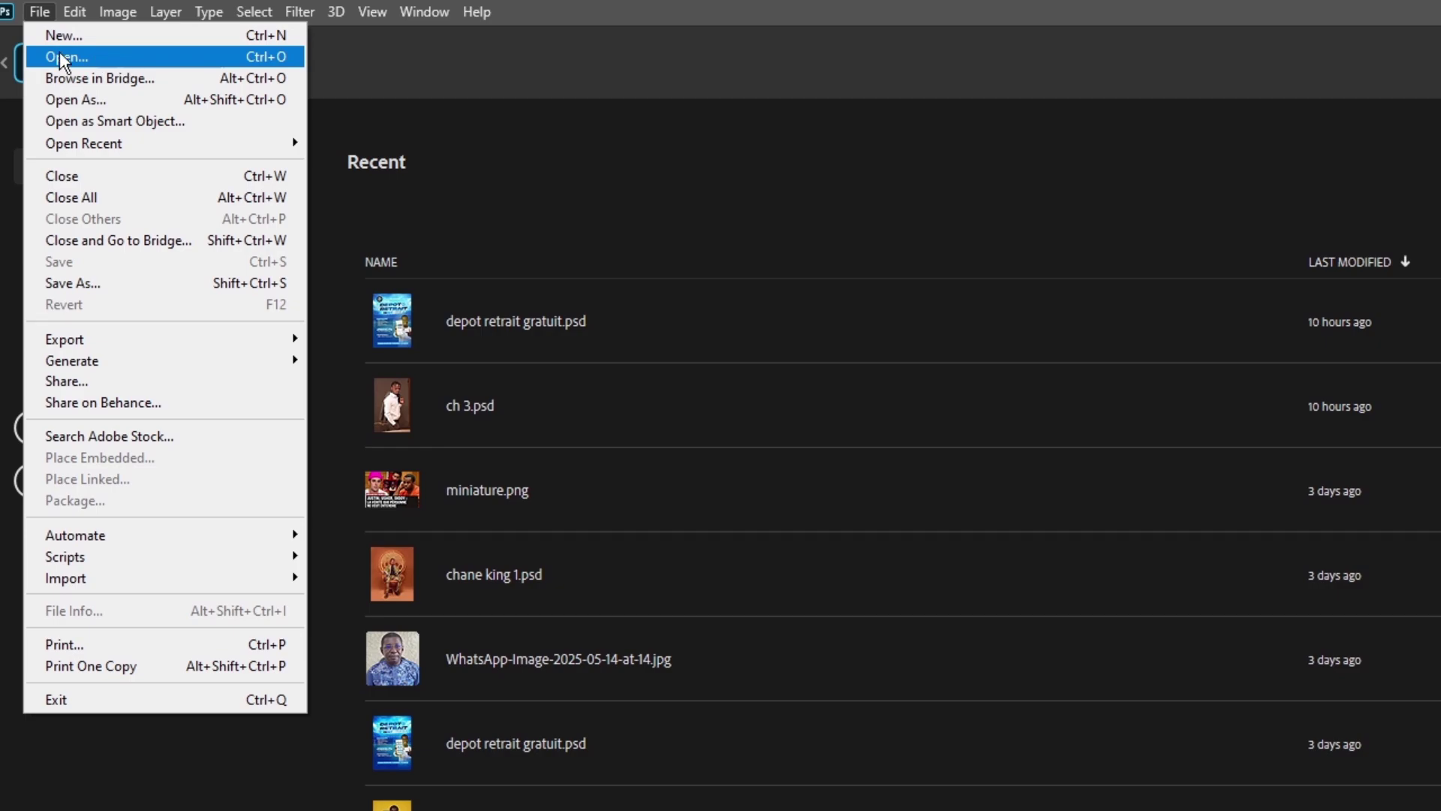
click(101, 37)
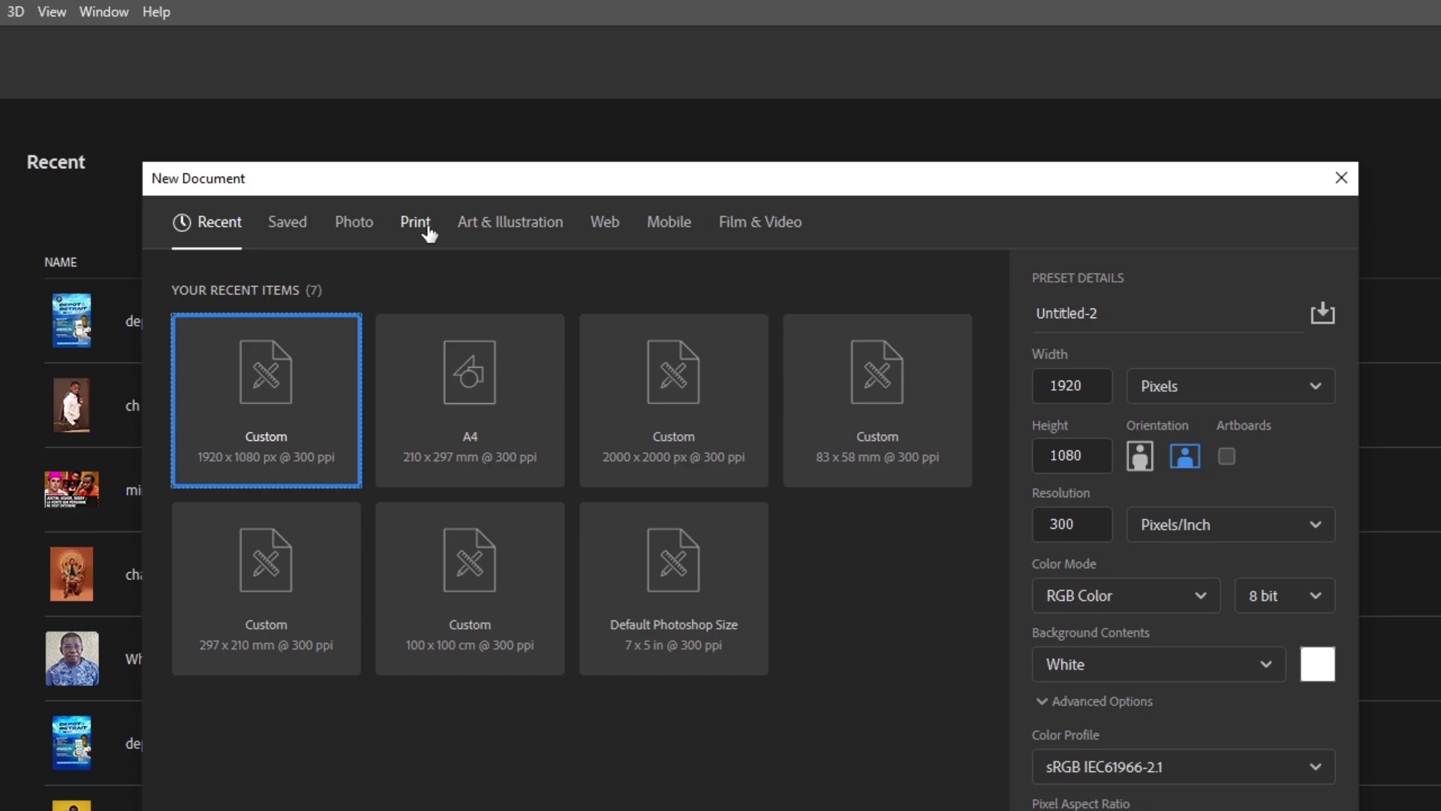
click(429, 233)
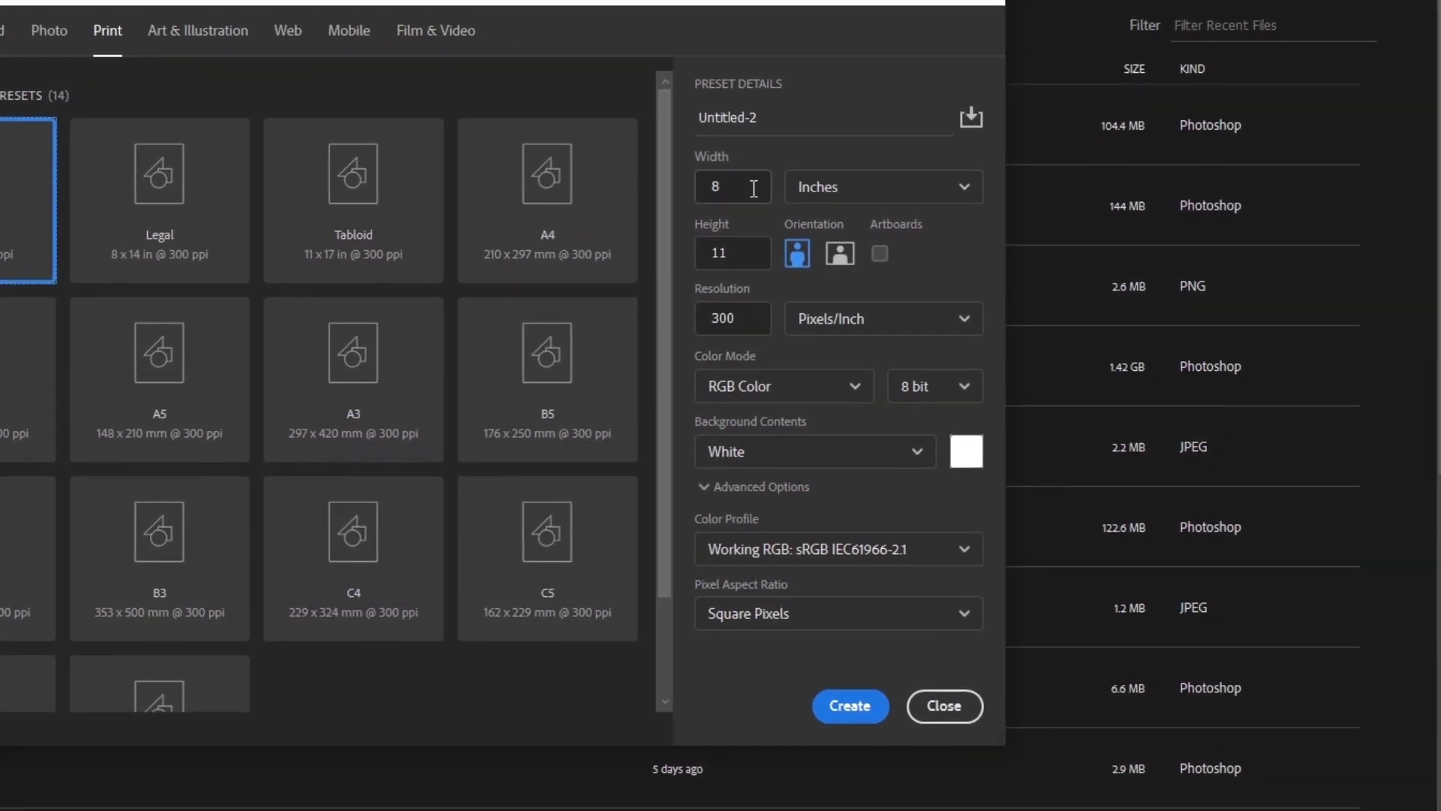
drag(756, 122, 647, 125)
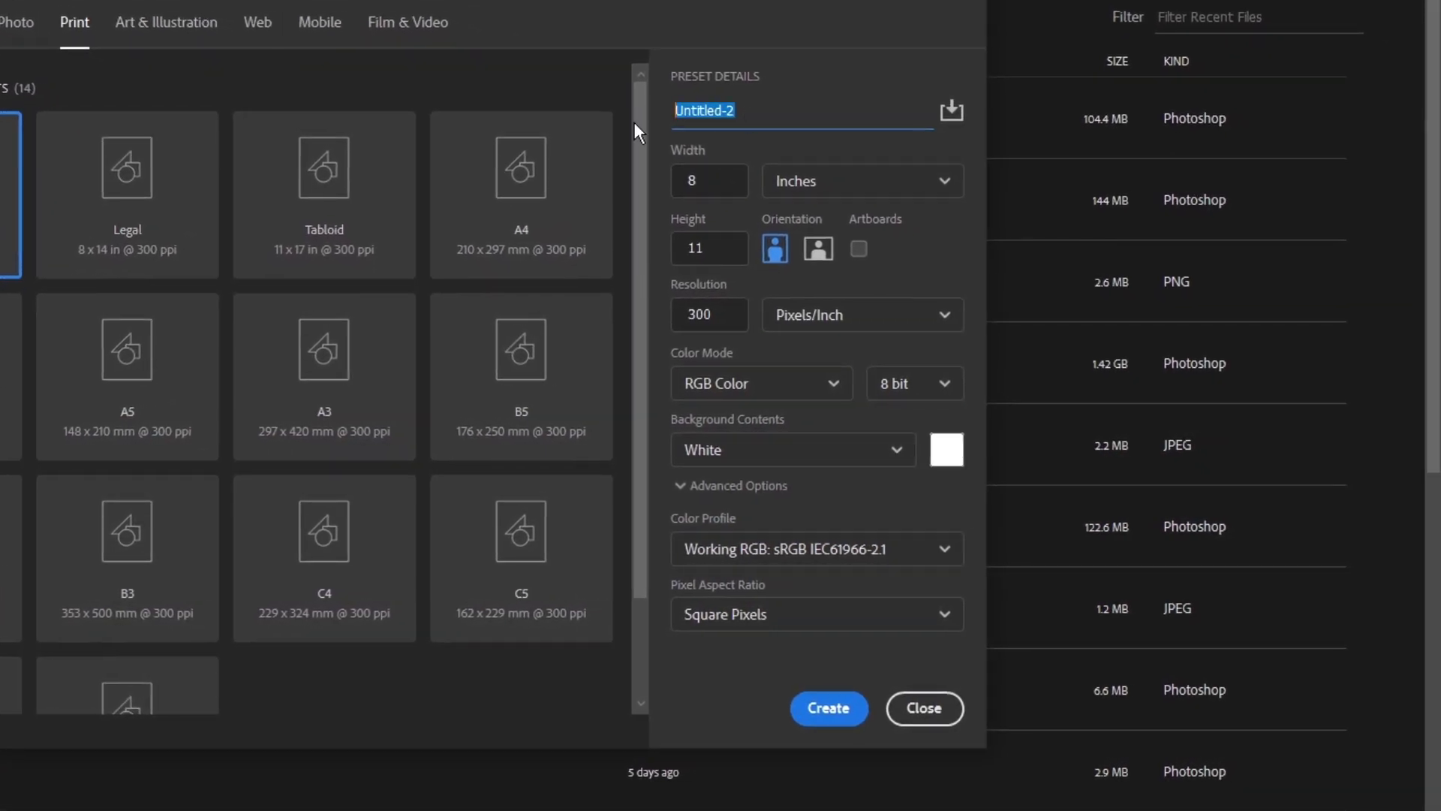
text(essai 1)
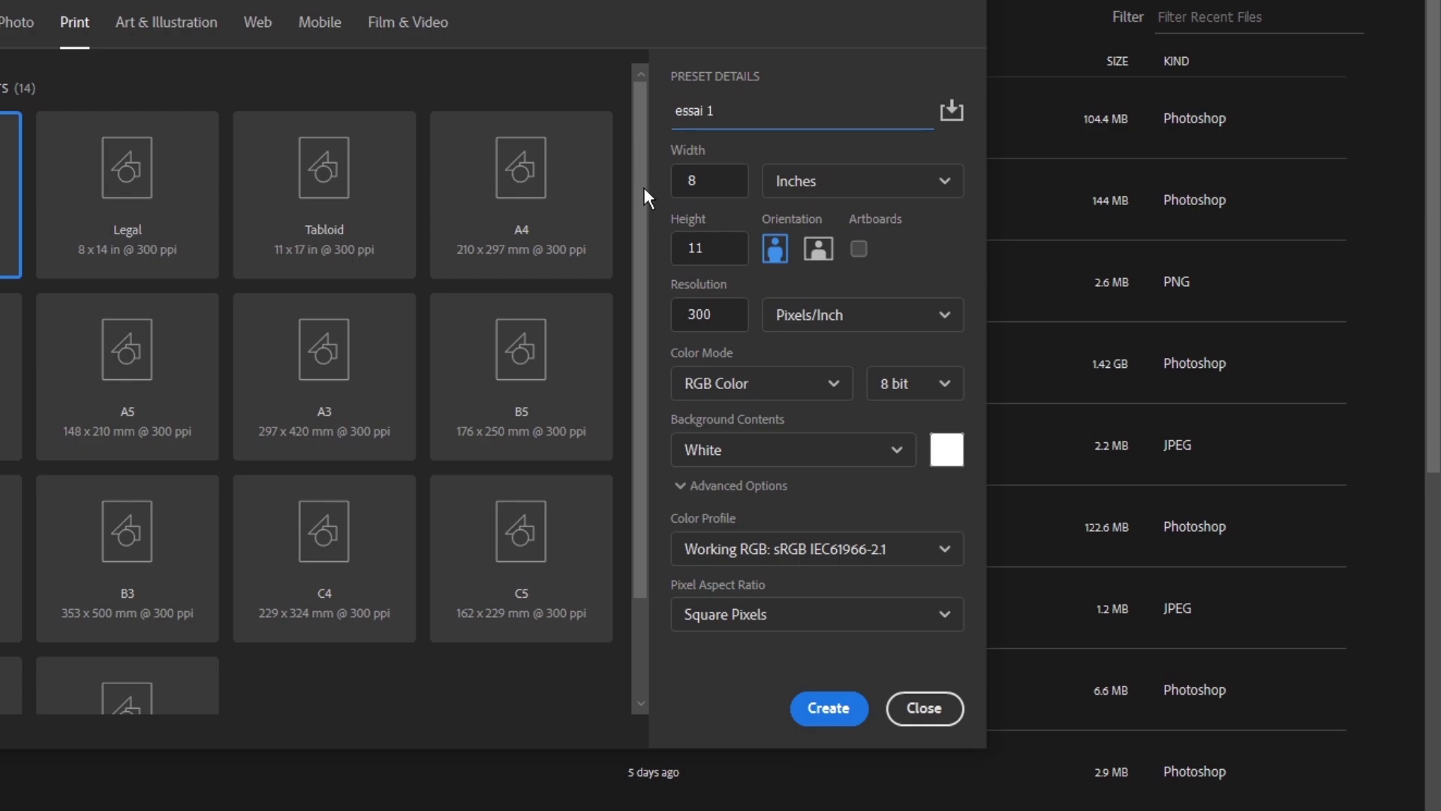
Switch the new document's units to pixels and set its width and height to 1080 each.
click(848, 193)
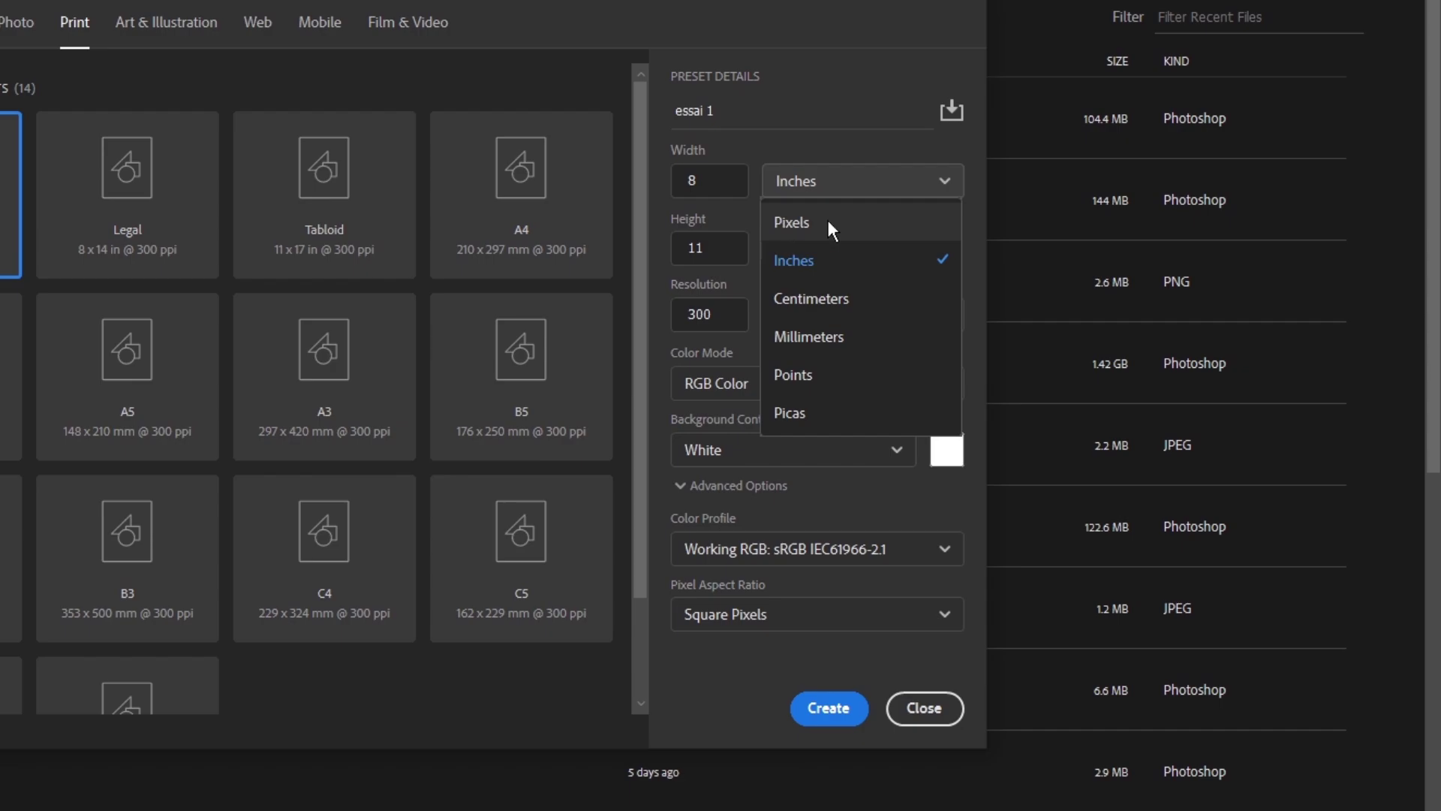
click(829, 222)
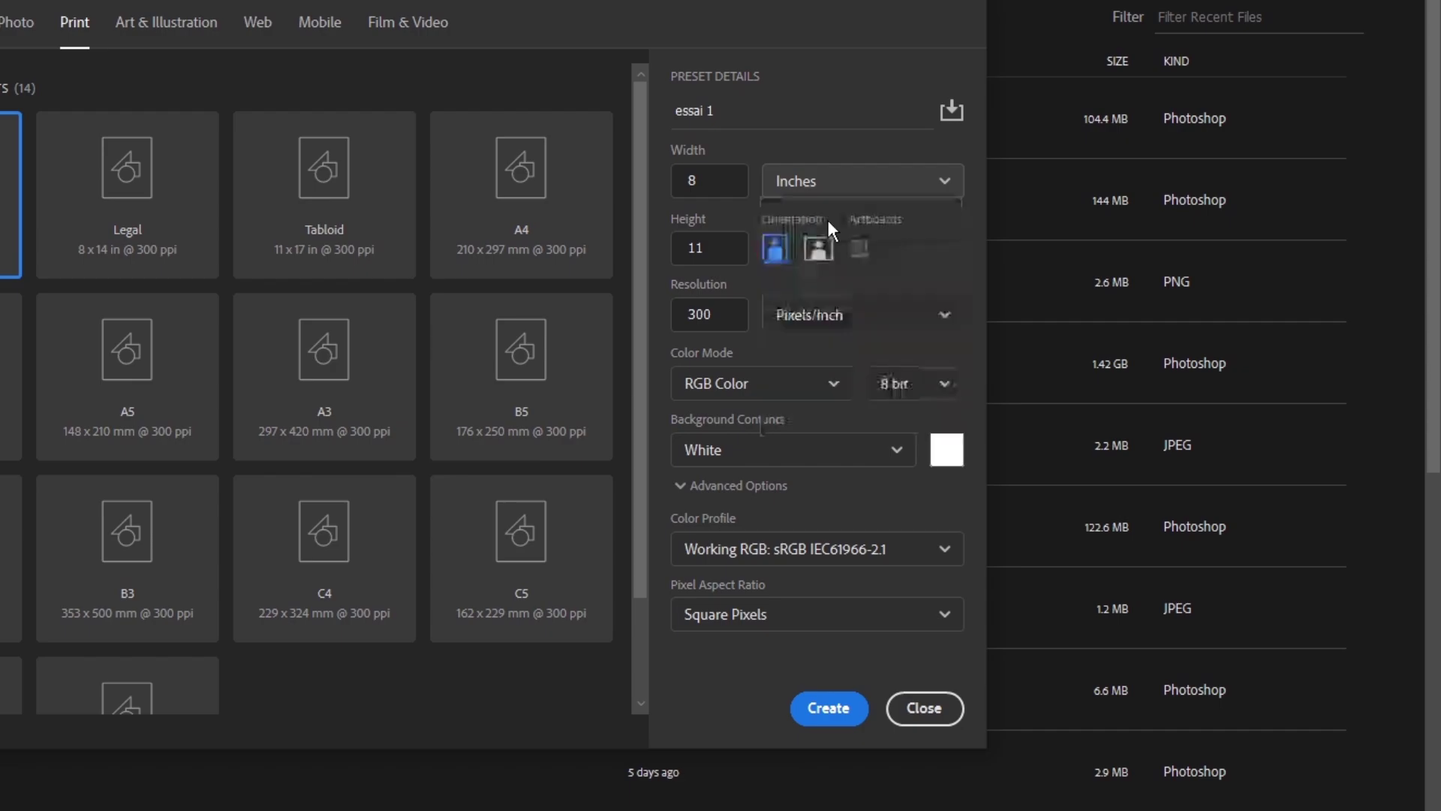
click(838, 194)
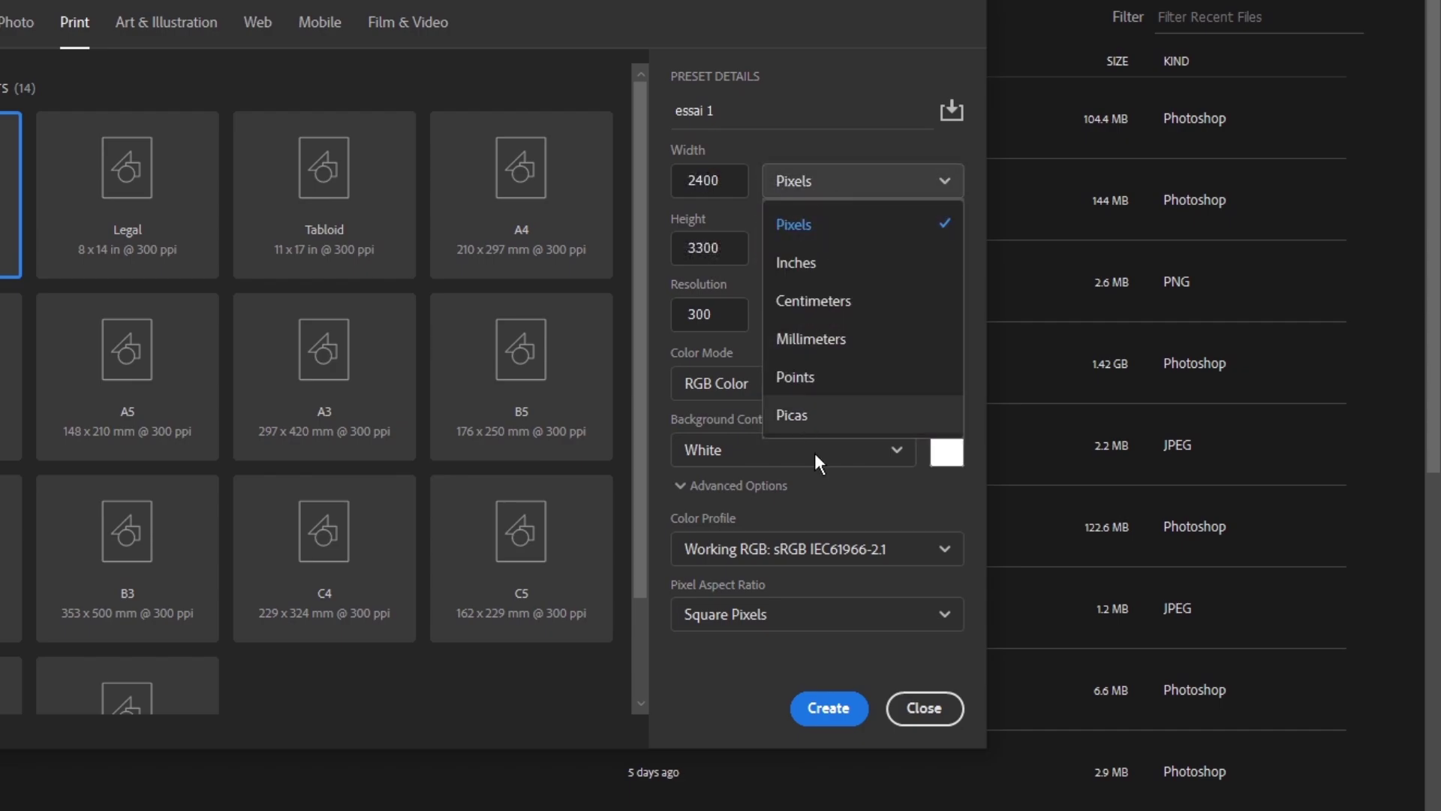
click(840, 217)
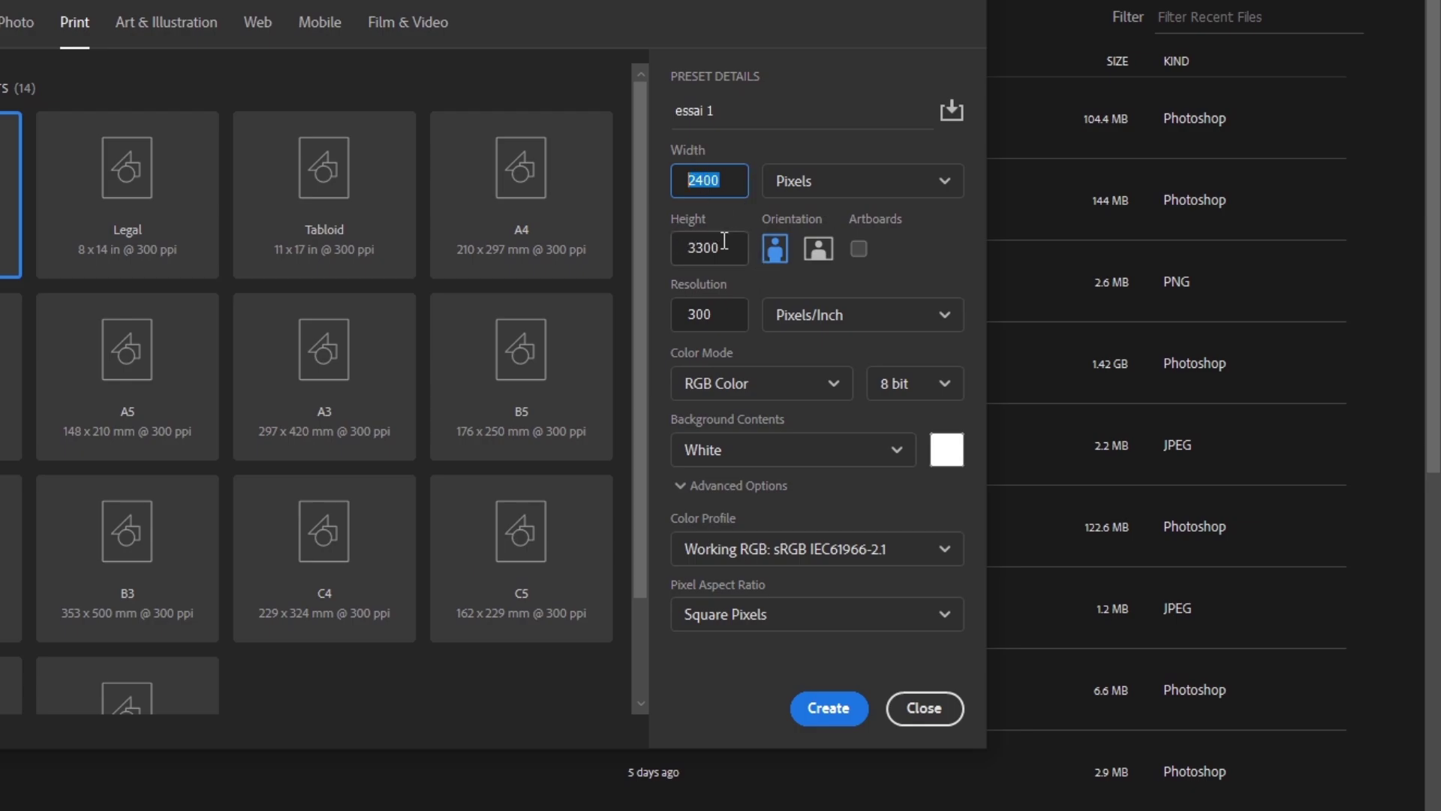
drag(725, 252, 654, 258)
text(108)
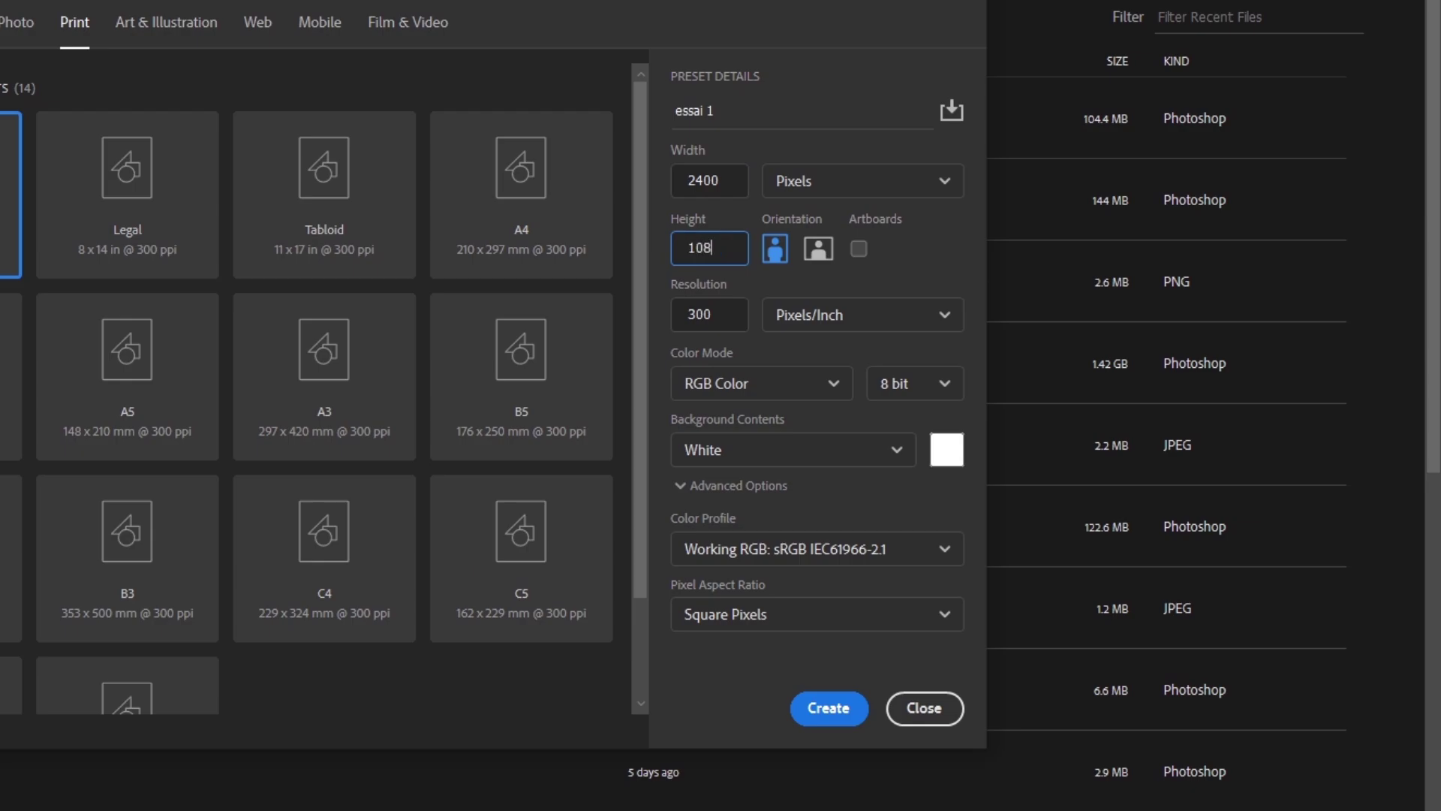
text(0)
click(638, 183)
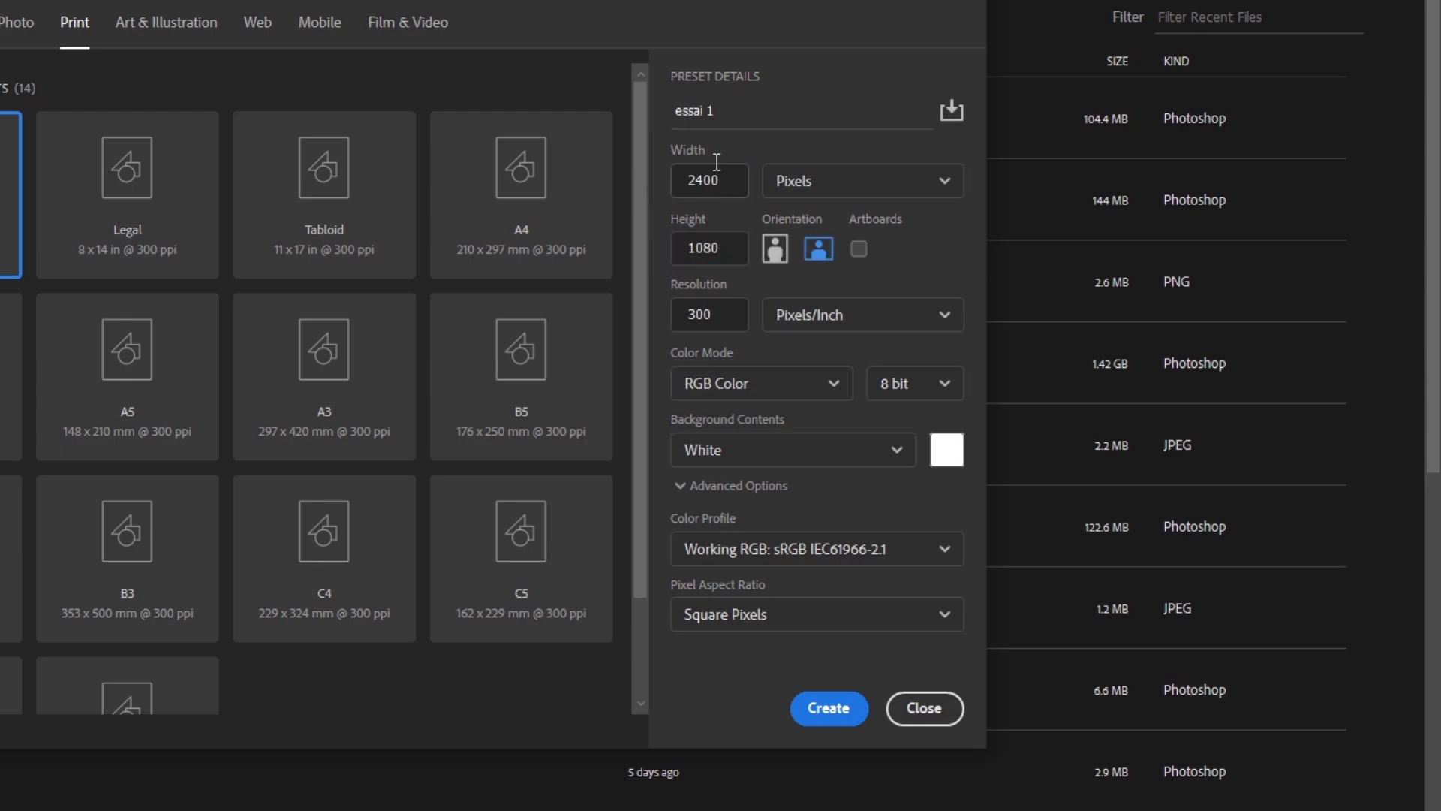
drag(728, 177, 657, 177)
text(1080)
Try a resolution of 72 pixels/inch for the new document and set it back to 300.
double_click(728, 310)
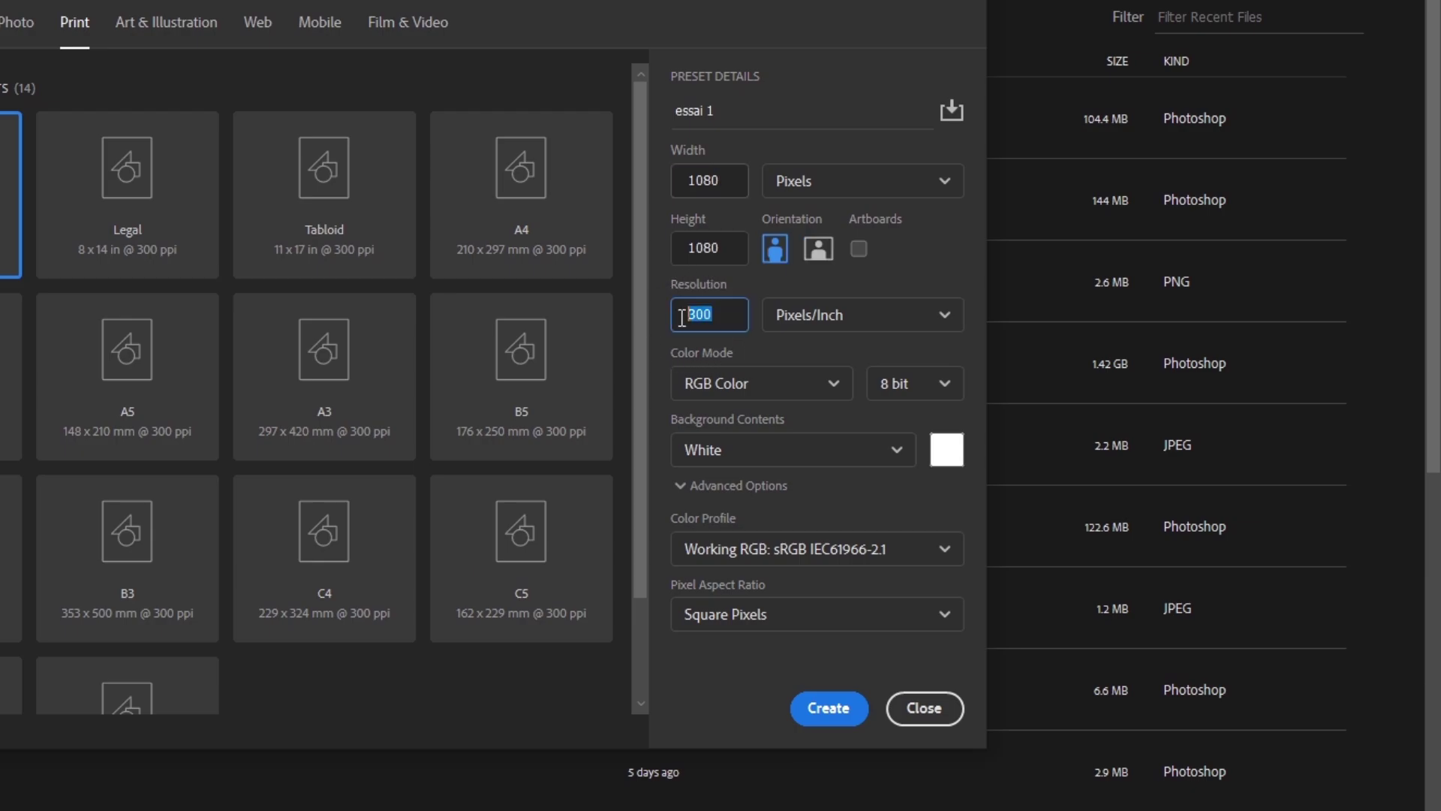
text(72)
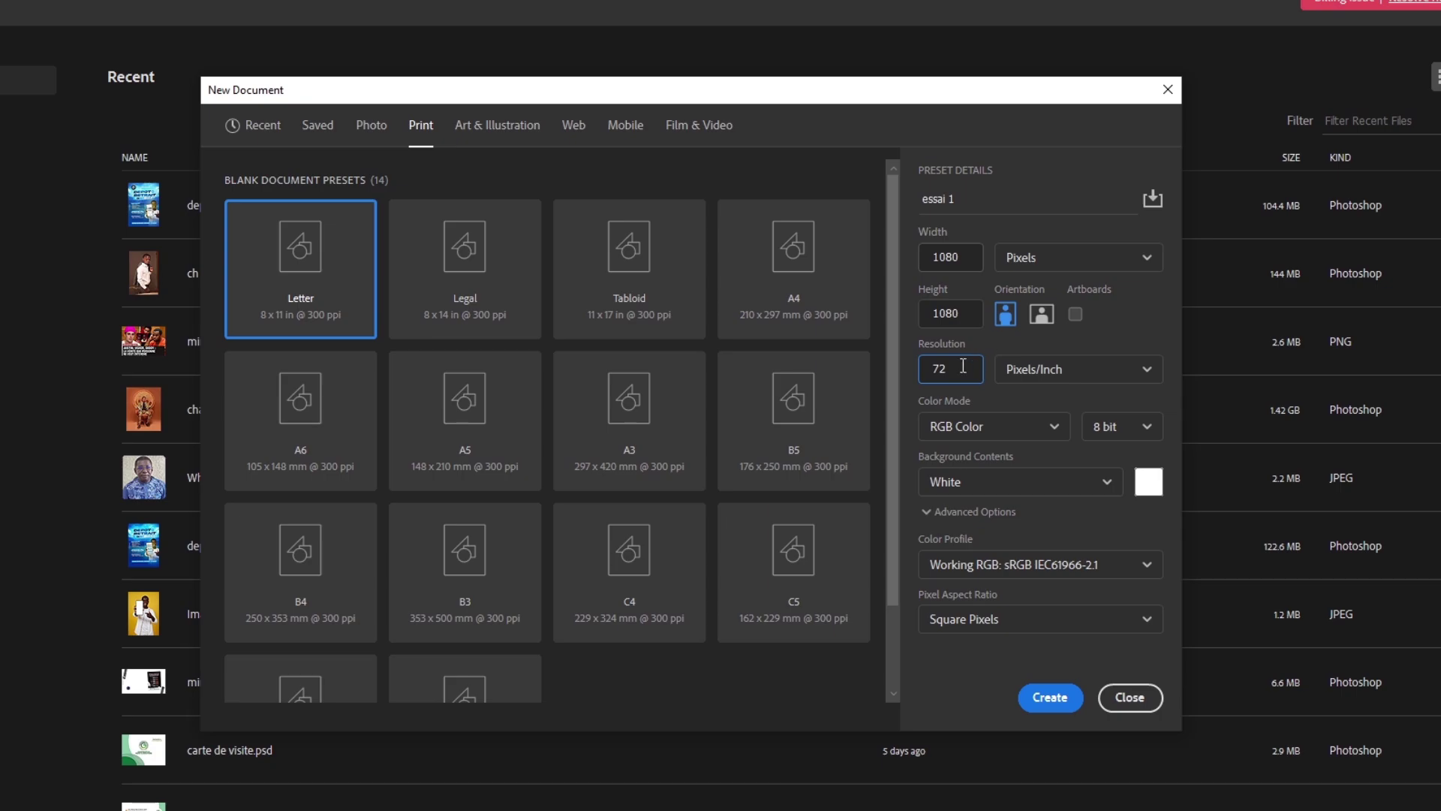
key(ctrl+a)
text(300)
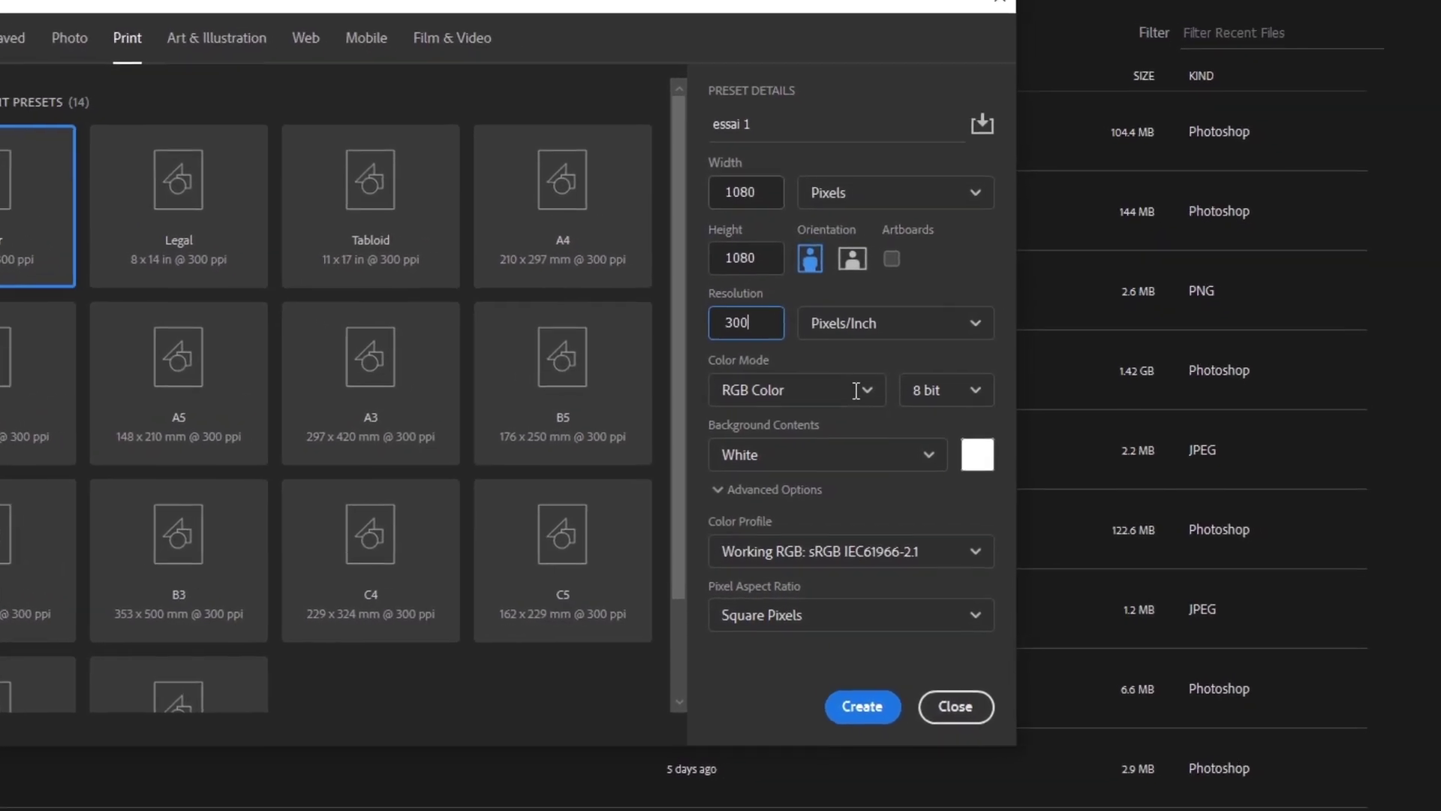
Choose the RGB Color mode and create the "essai 1" document.
click(988, 424)
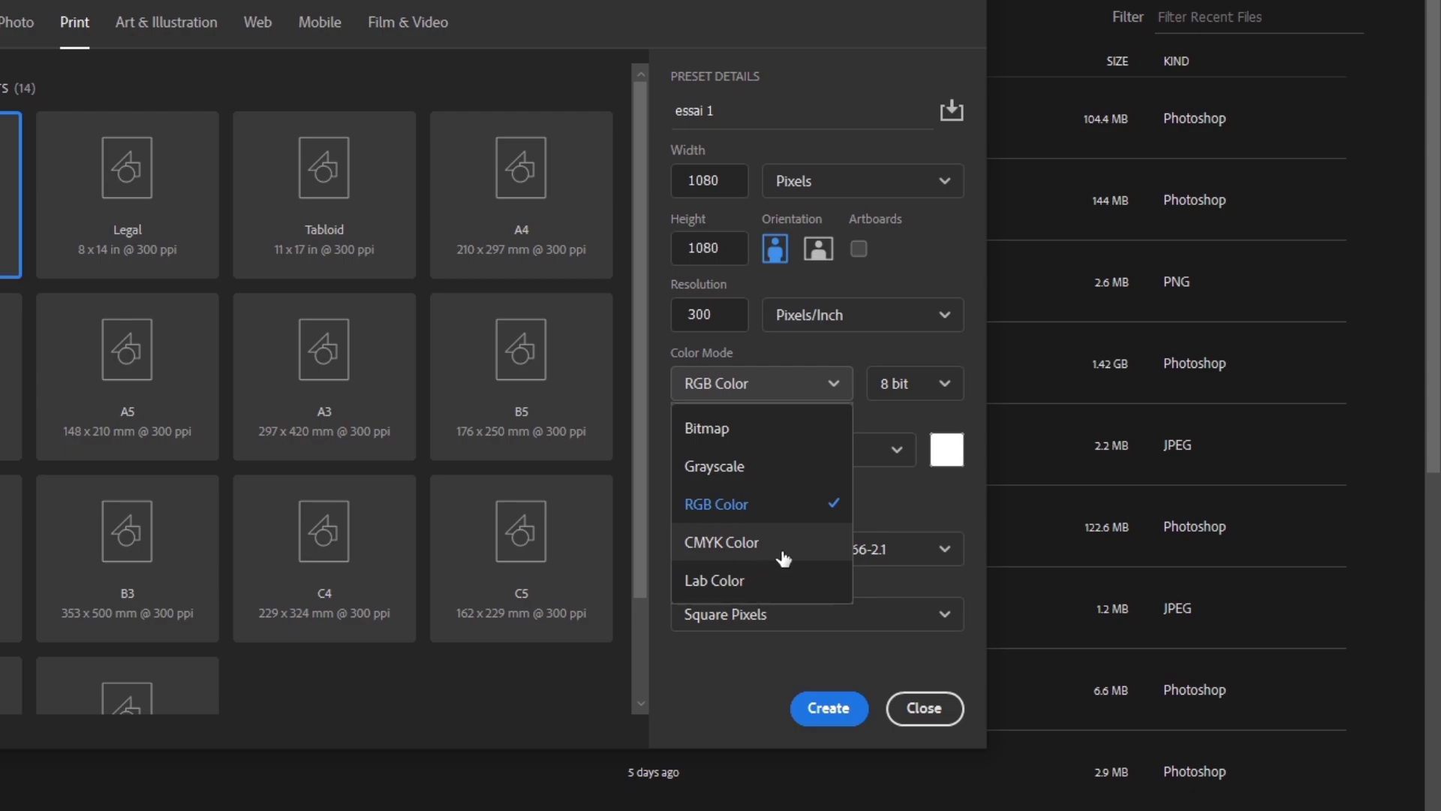
click(782, 505)
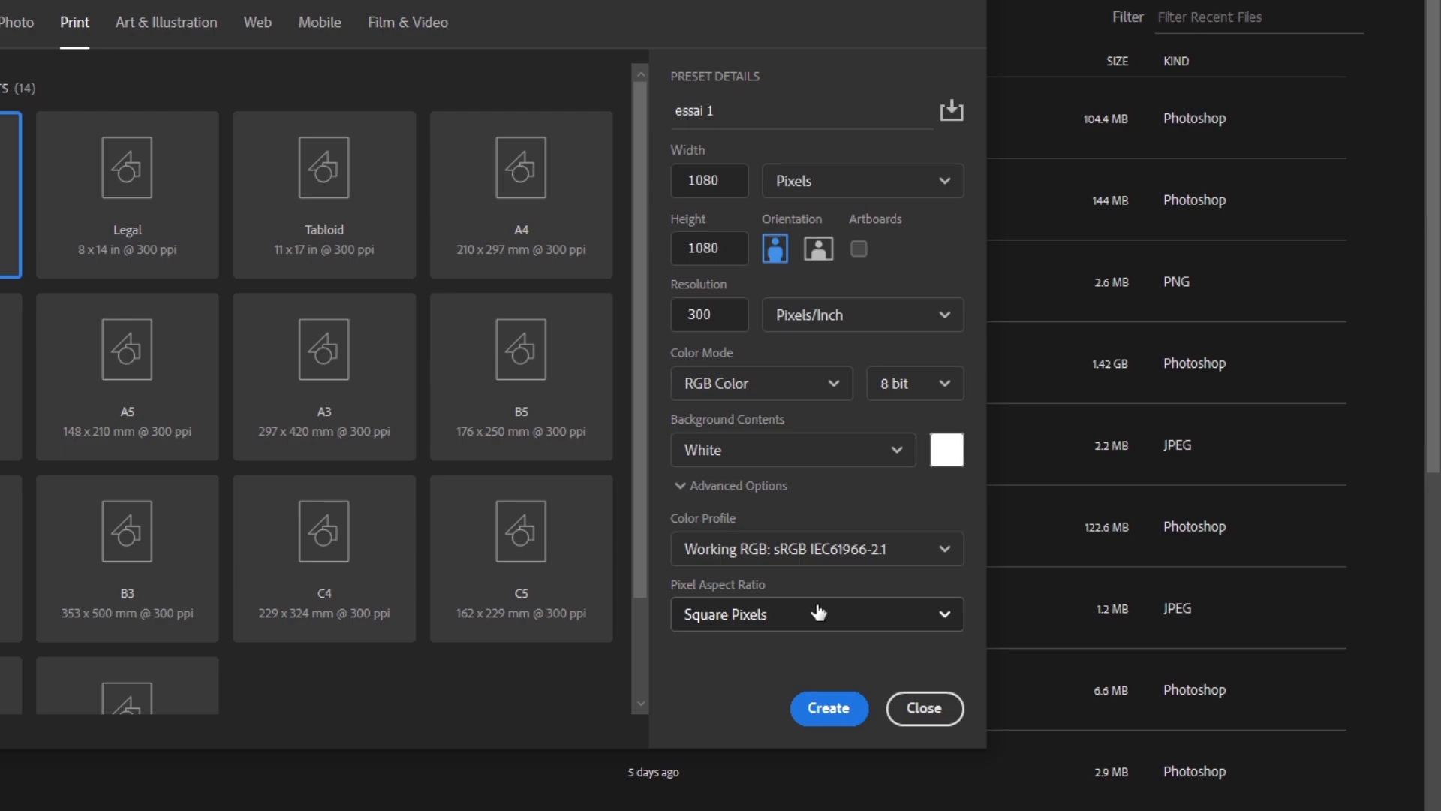
click(842, 715)
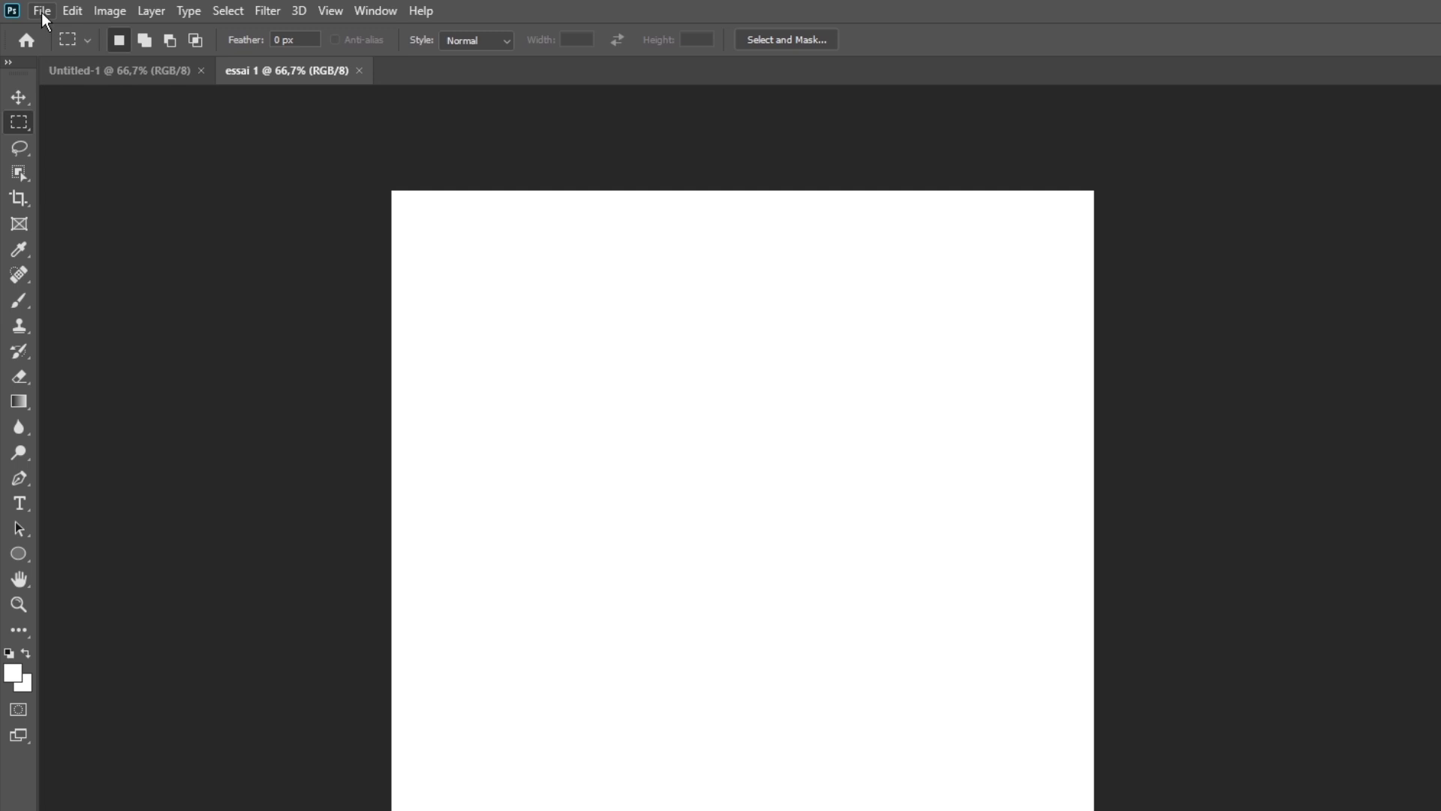
Save the document on the computer as a Photoshop file named "essai 1" in the 1xbet folder.
click(42, 12)
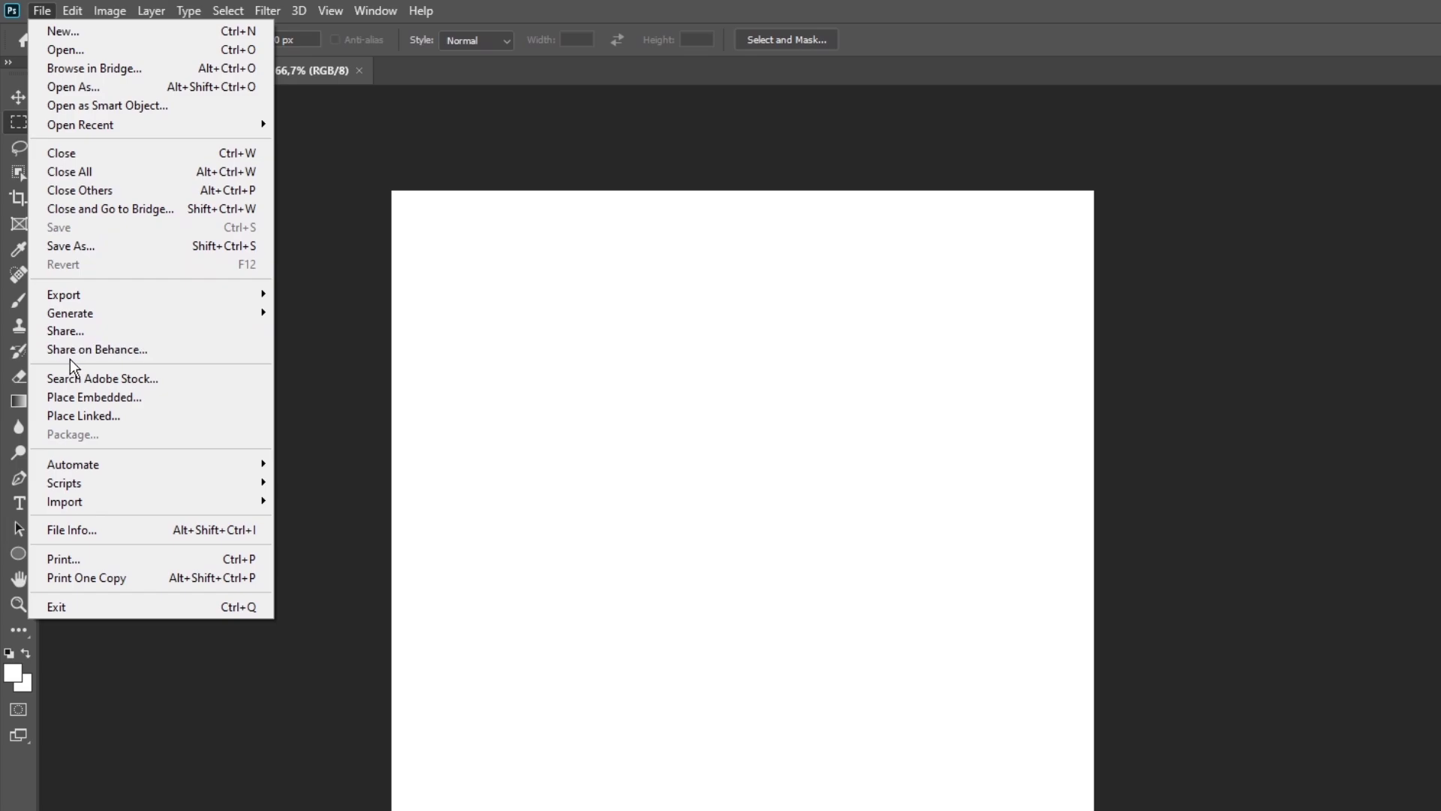
click(119, 248)
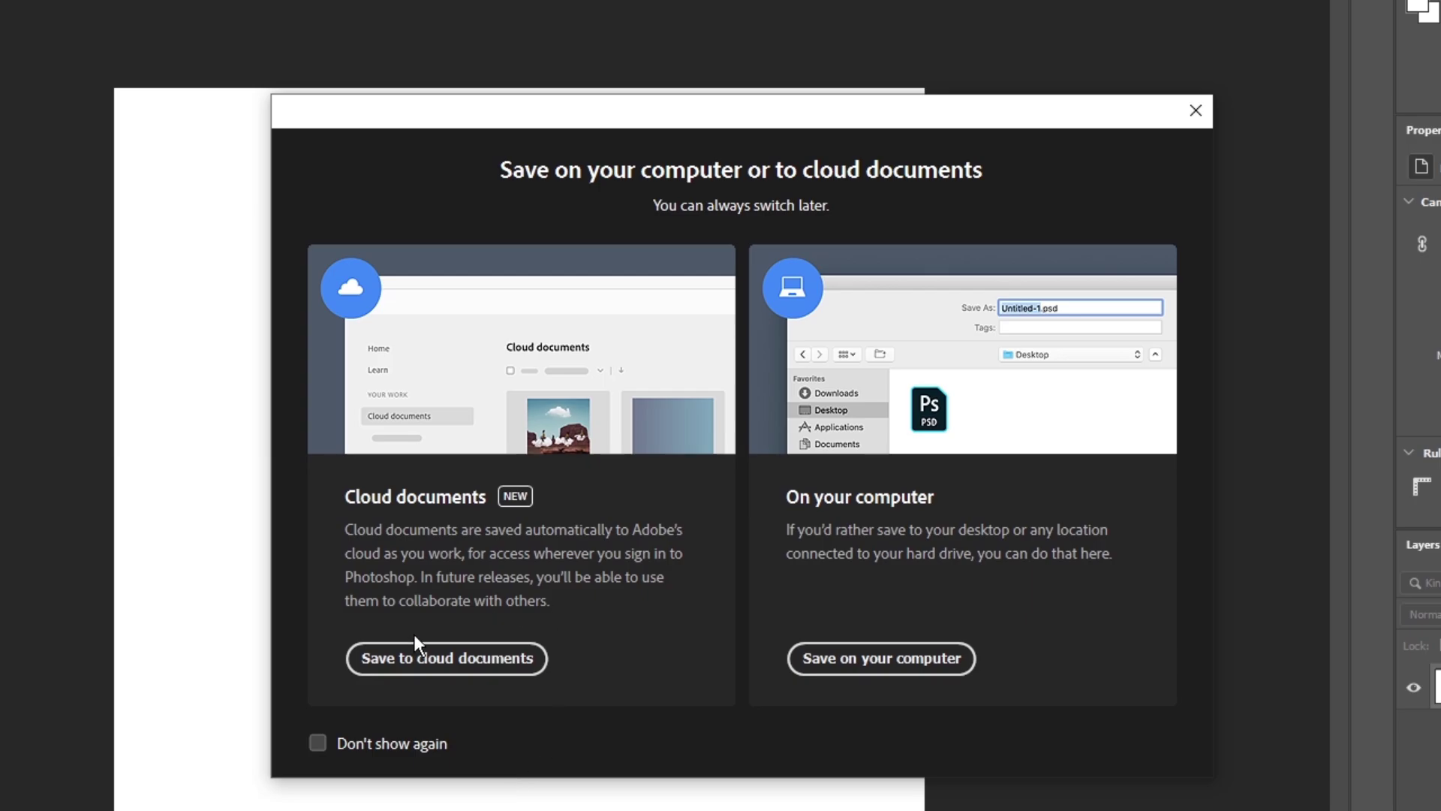
click(919, 665)
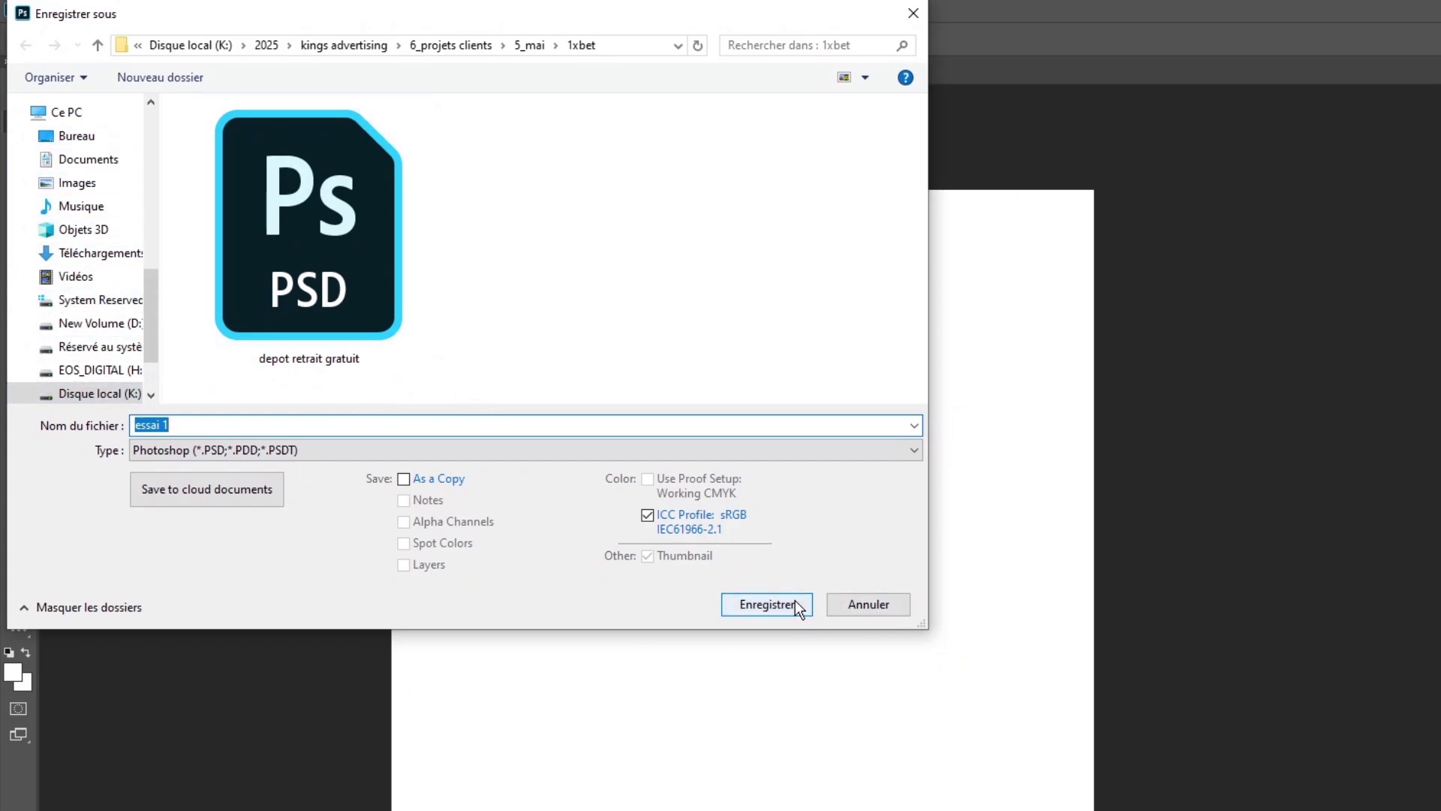
click(743, 609)
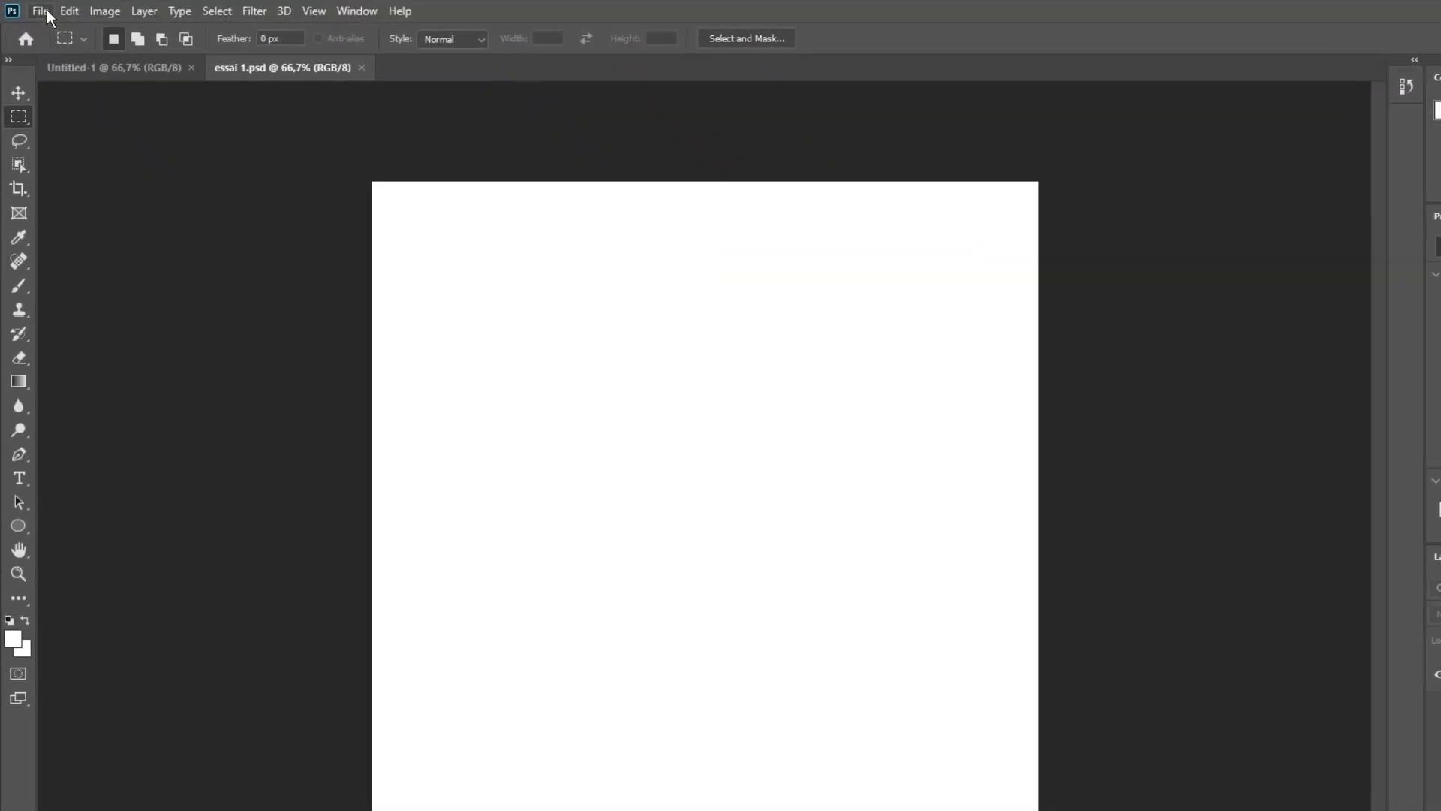
Open the "Dépôt & Retrait" poster image 1f38d74937e7d5fe7d2b2a8d238d223f from the 1xbet folder.
click(48, 11)
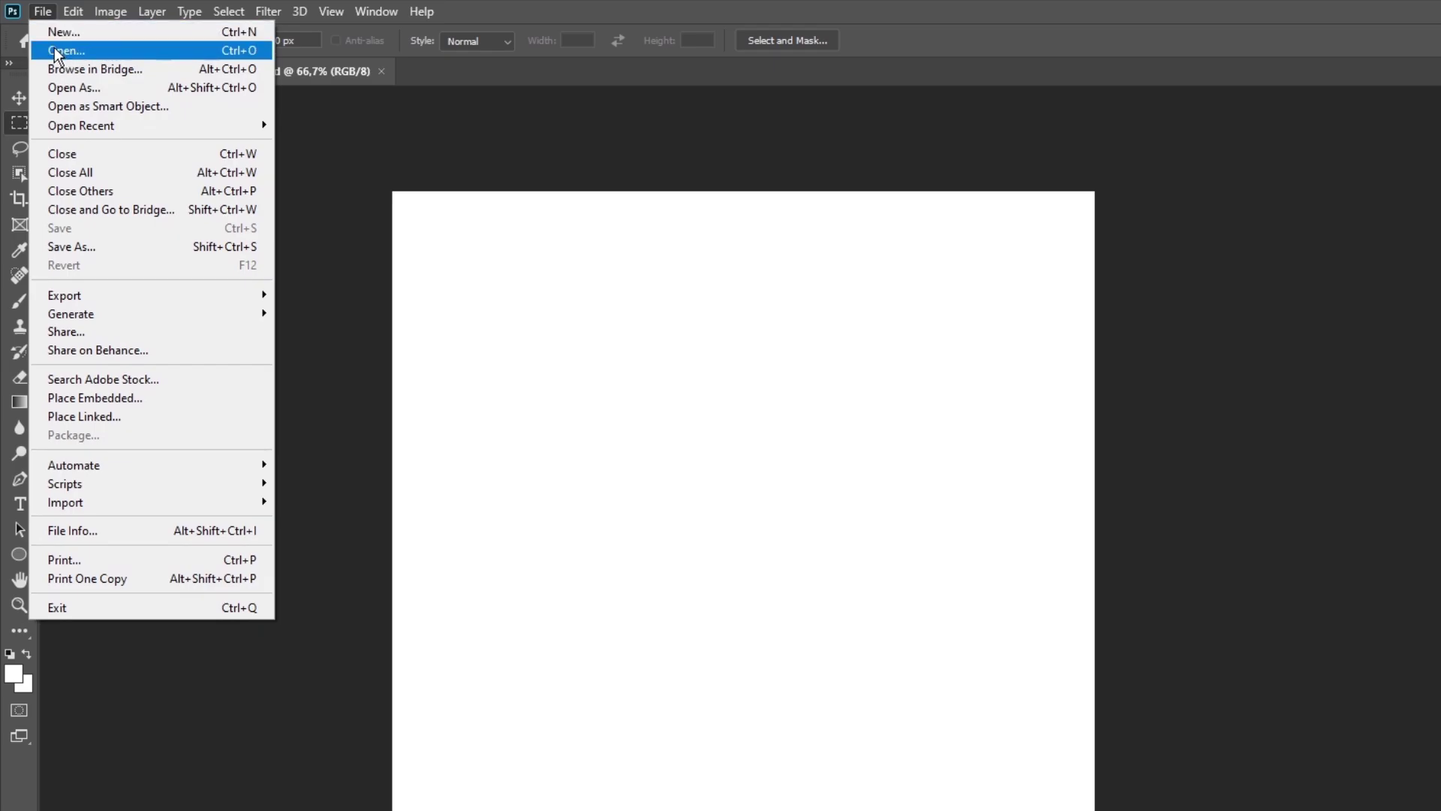
click(134, 51)
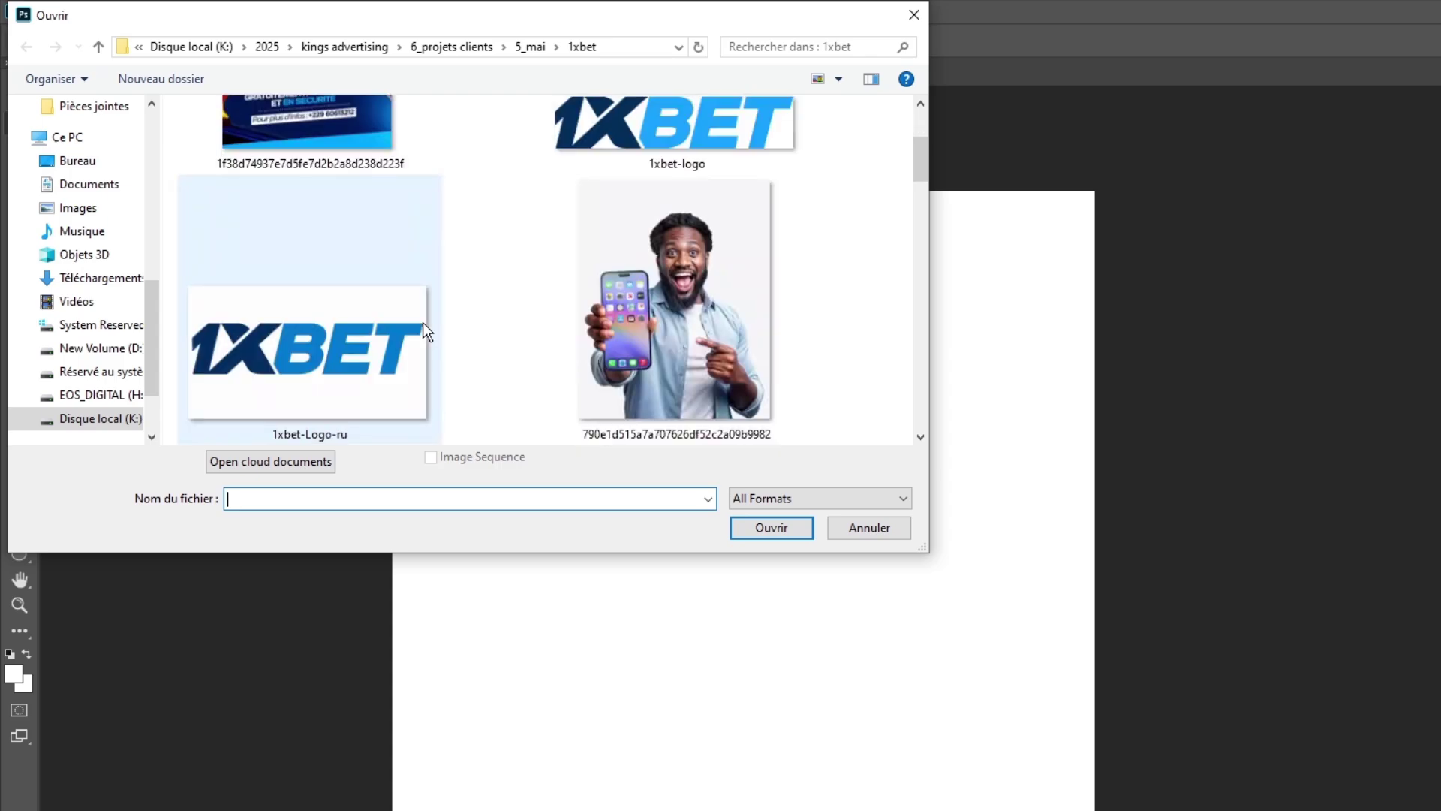
click(377, 300)
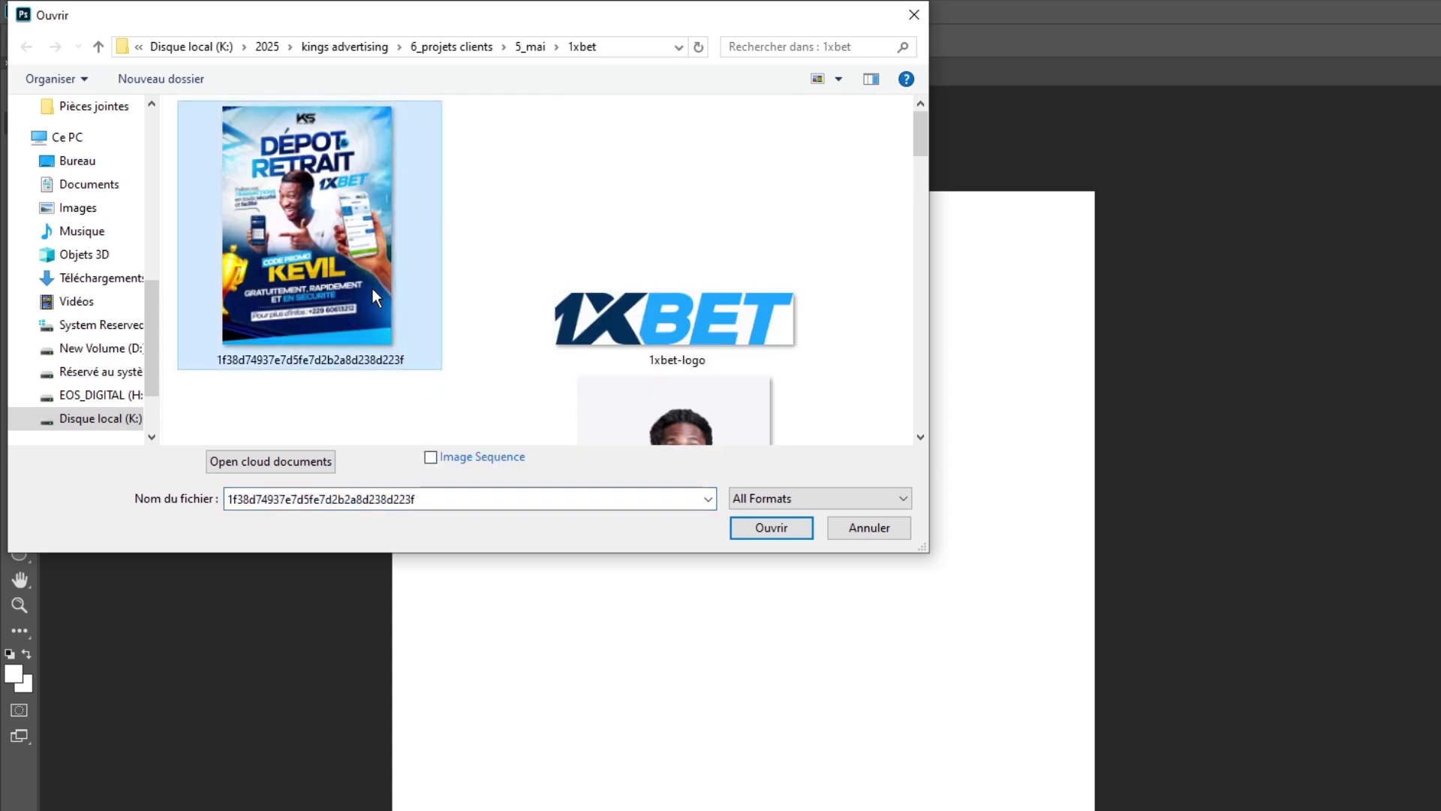
click(761, 526)
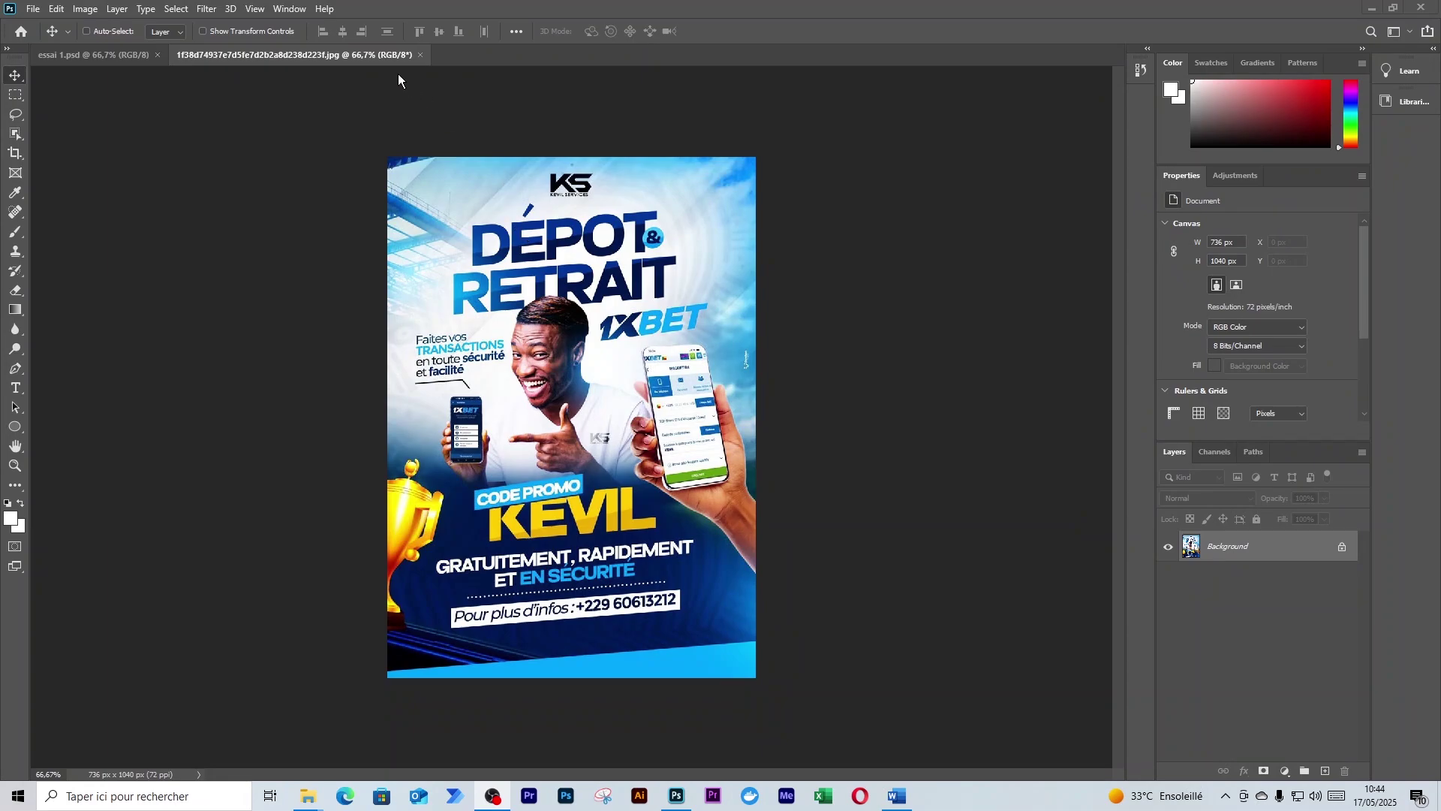
View the blank essai 1.psd document and return to the opened poster image.
click(105, 56)
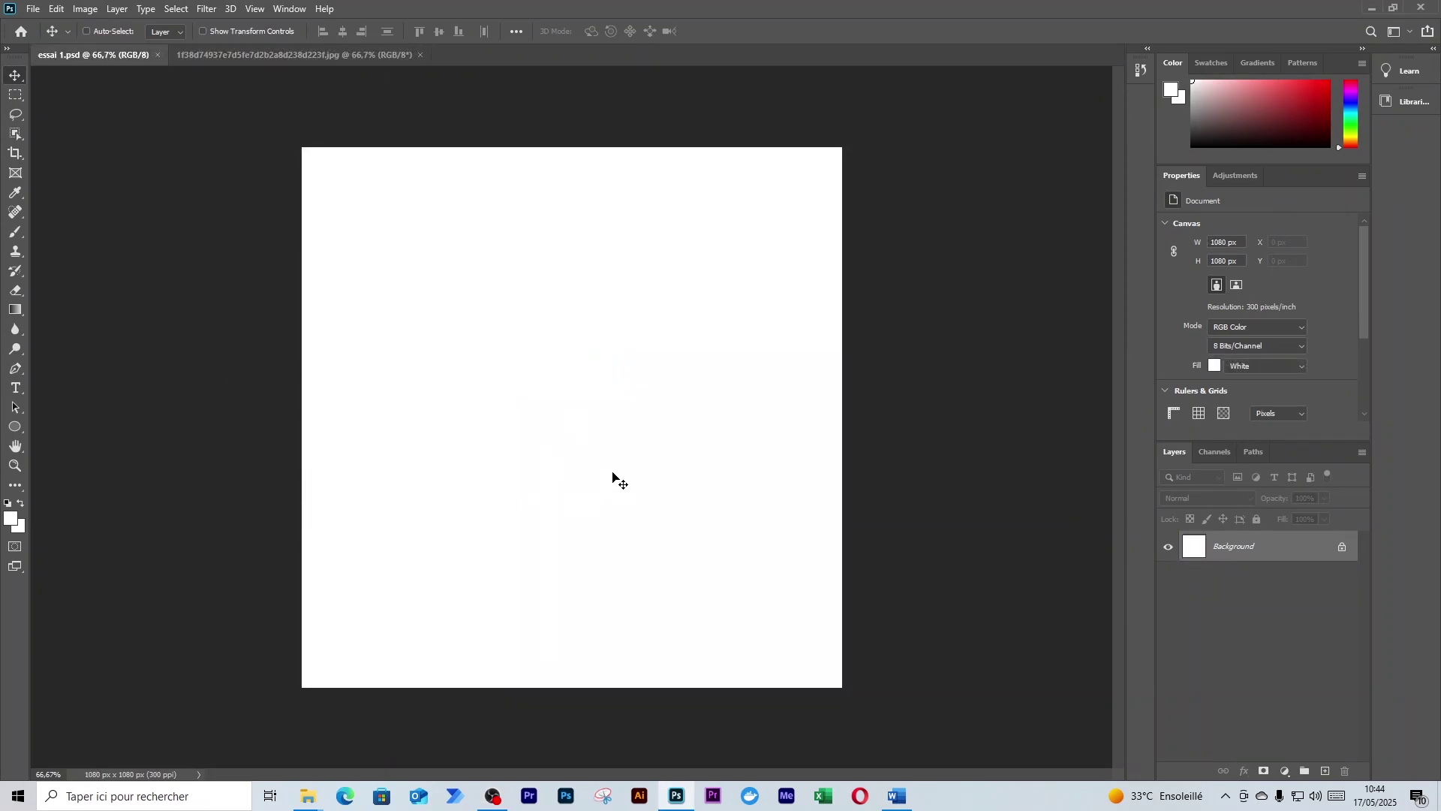
click(278, 56)
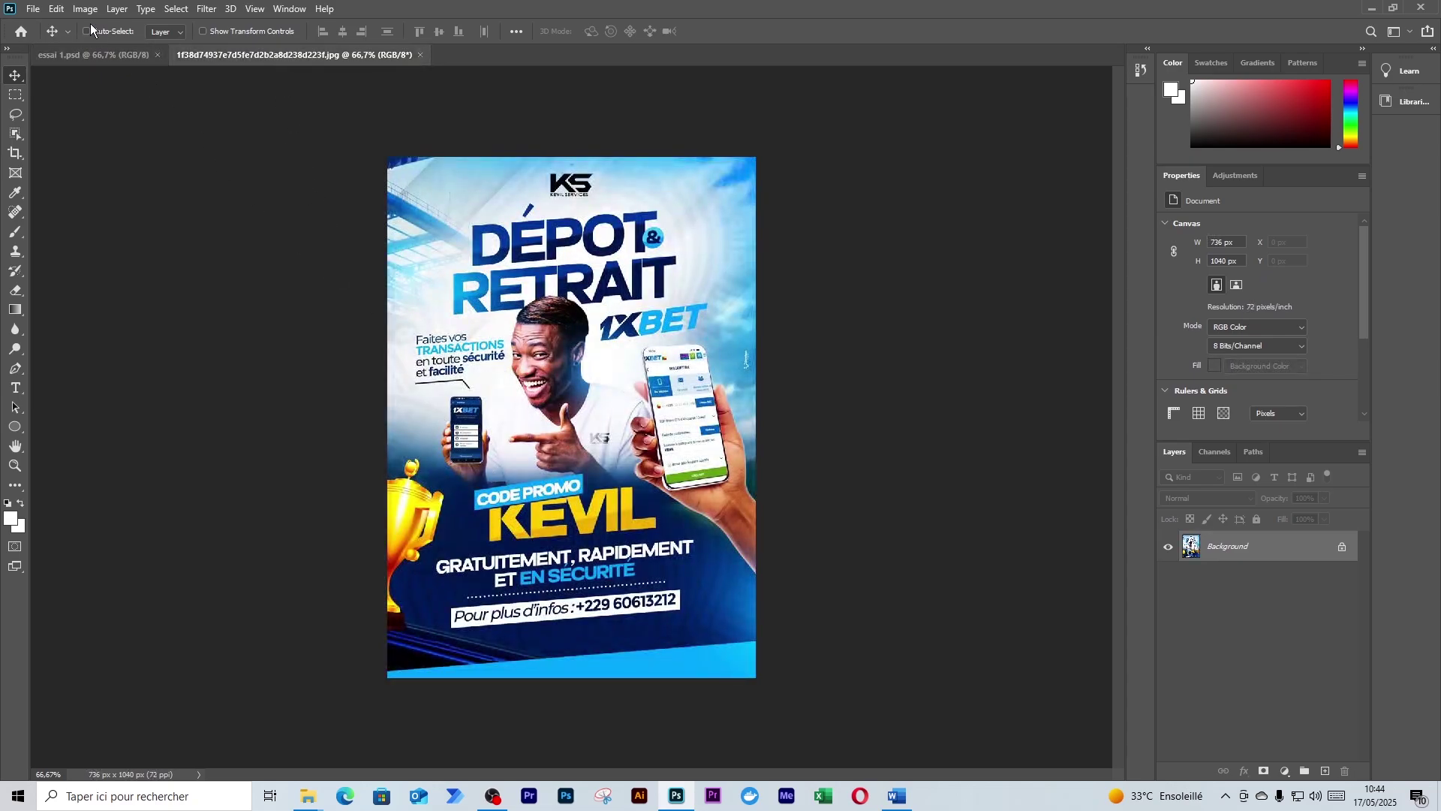
Place the "Bold Afrocentric woman portrait" image from the Week ends folder into essai 1.psd and commit its placement.
click(29, 10)
mouse_move(310, 800)
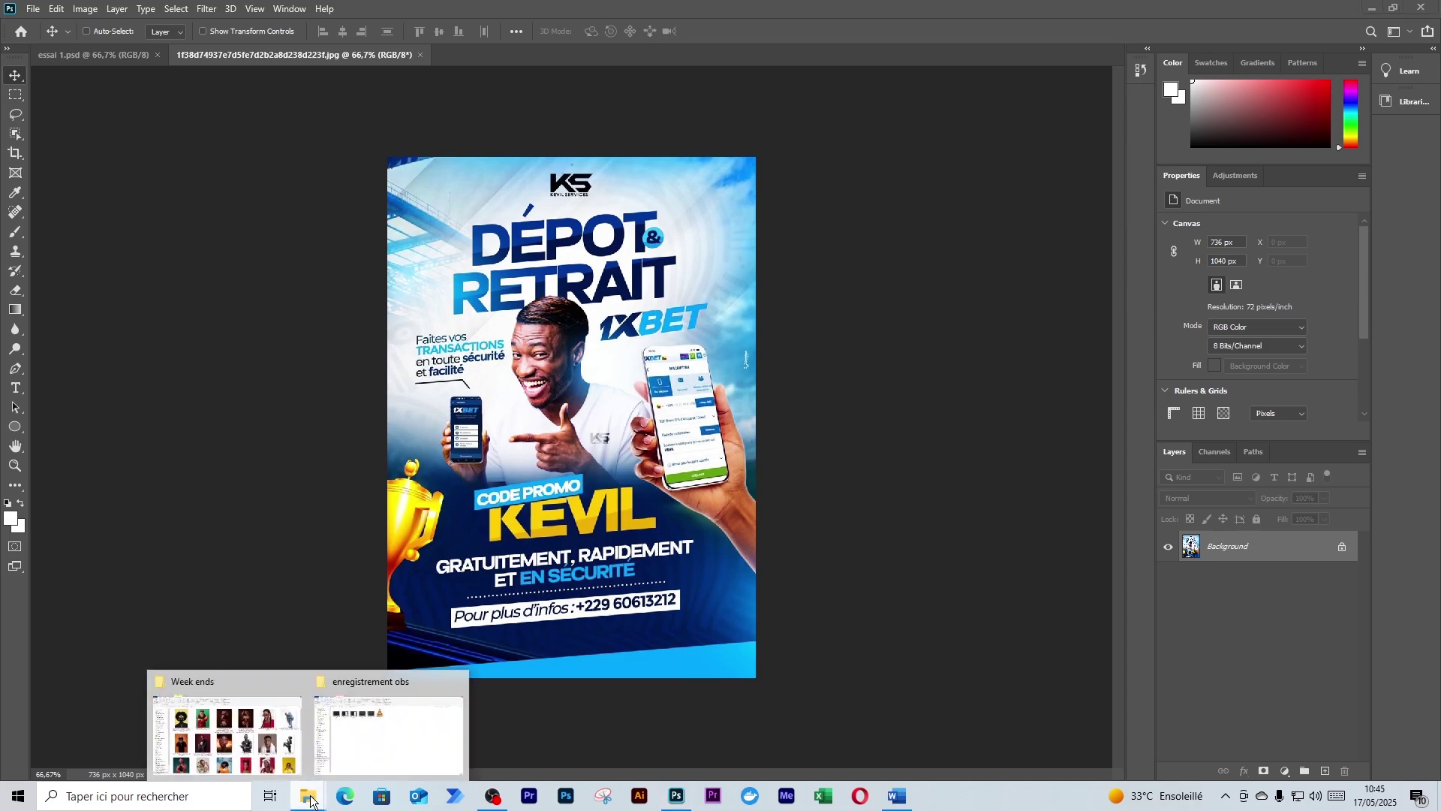
click(285, 758)
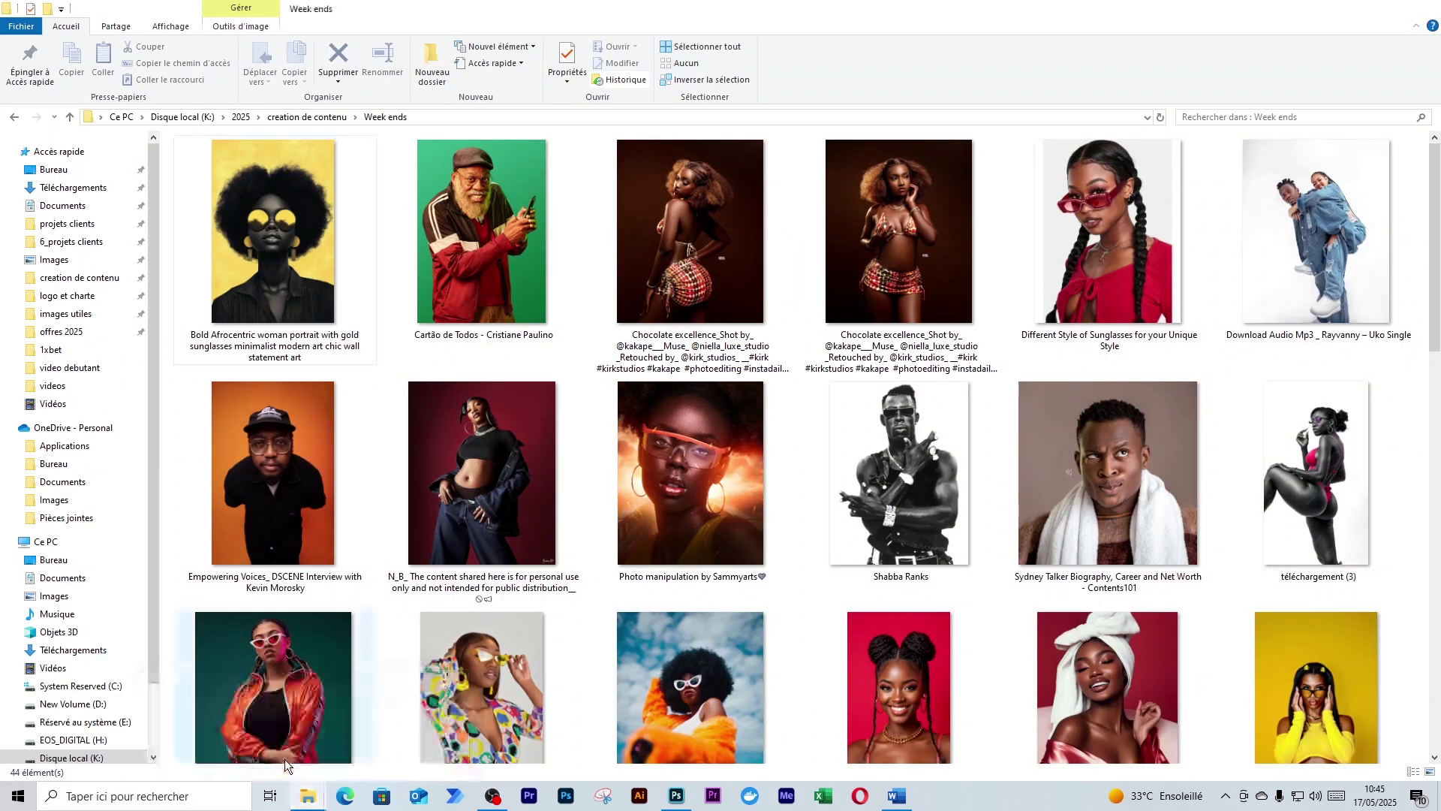
click(301, 270)
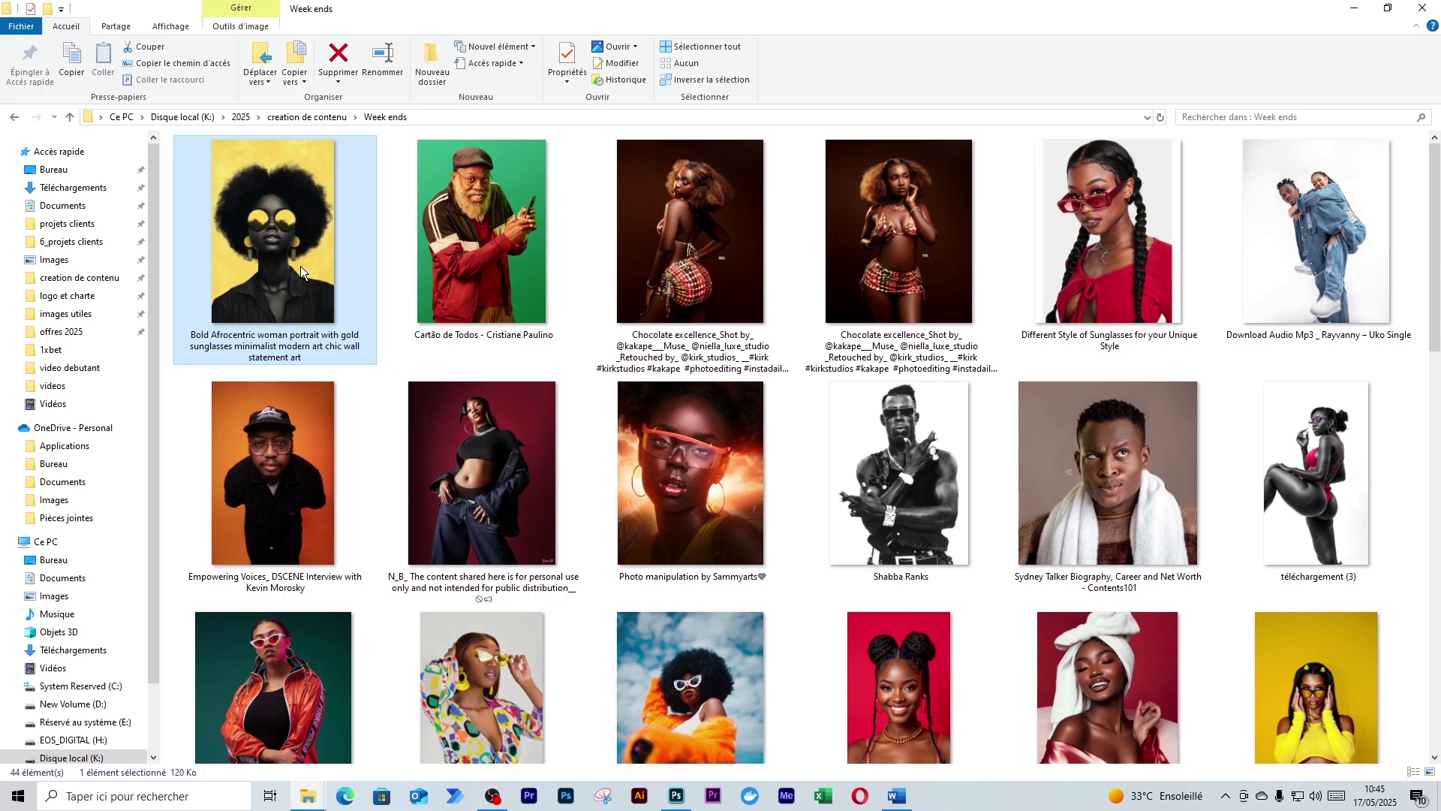
drag(266, 276, 572, 474)
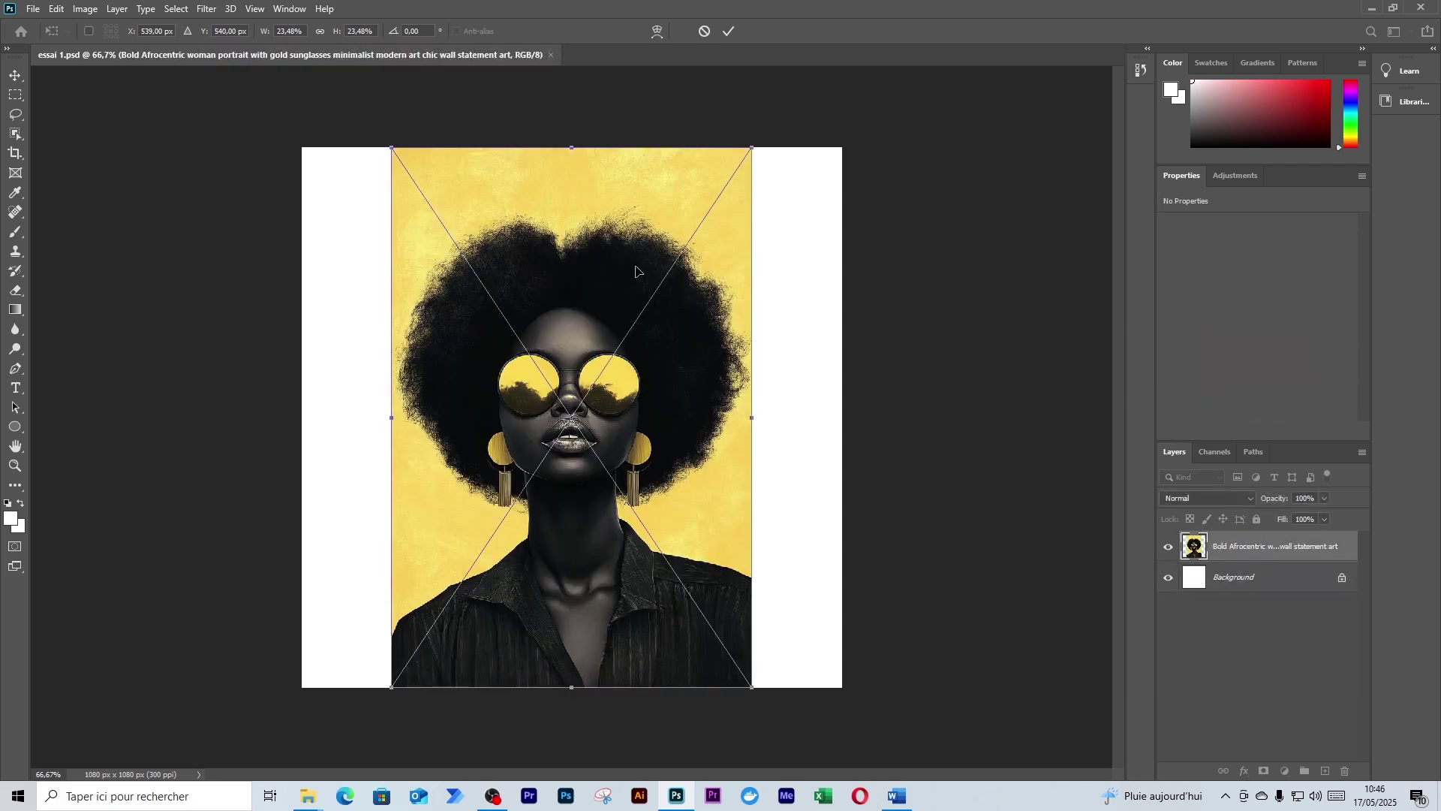
click(728, 31)
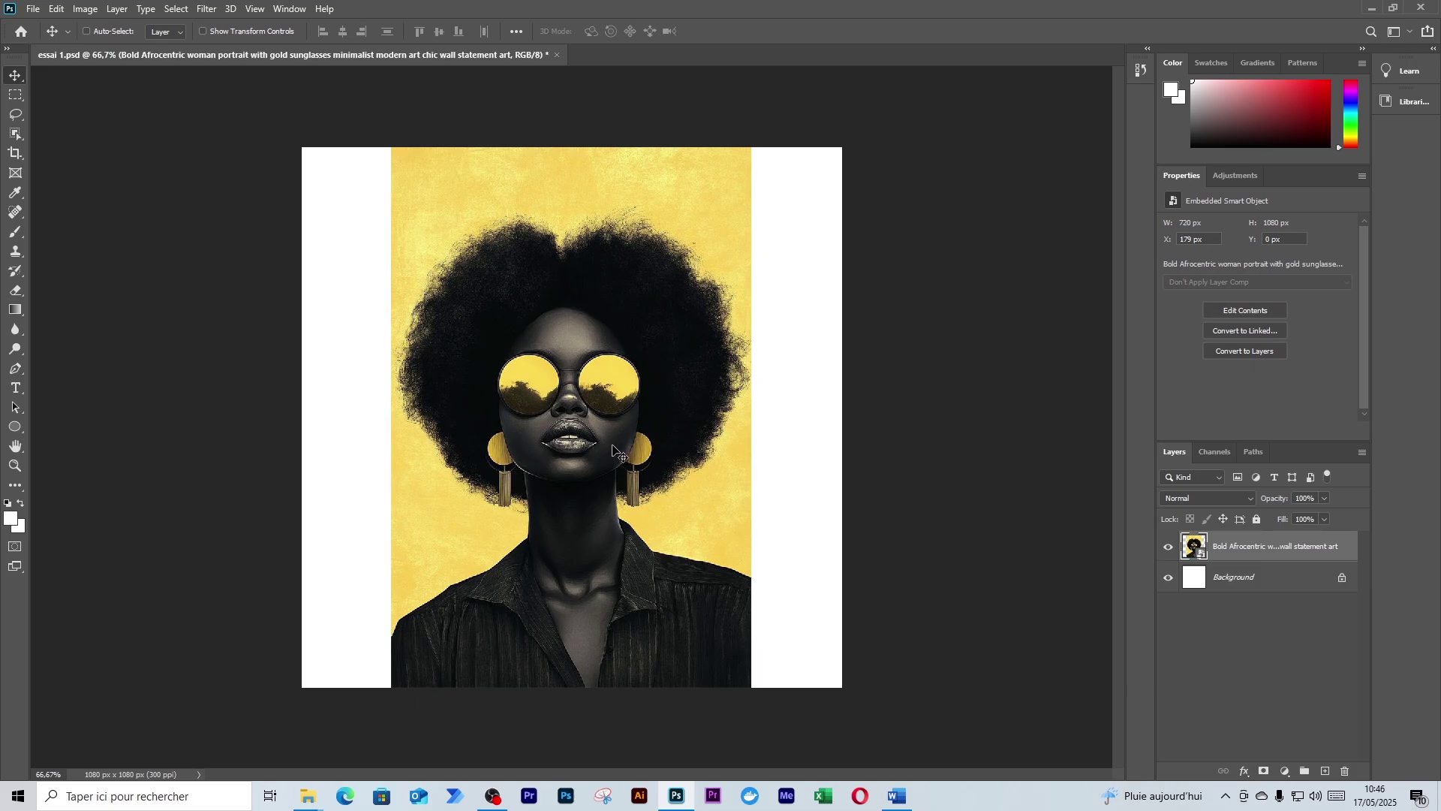
Open the same "Bold Afrocentric woman portrait" image from the Week ends folder as a separate document beside essai 1.psd.
mouse_move(308, 797)
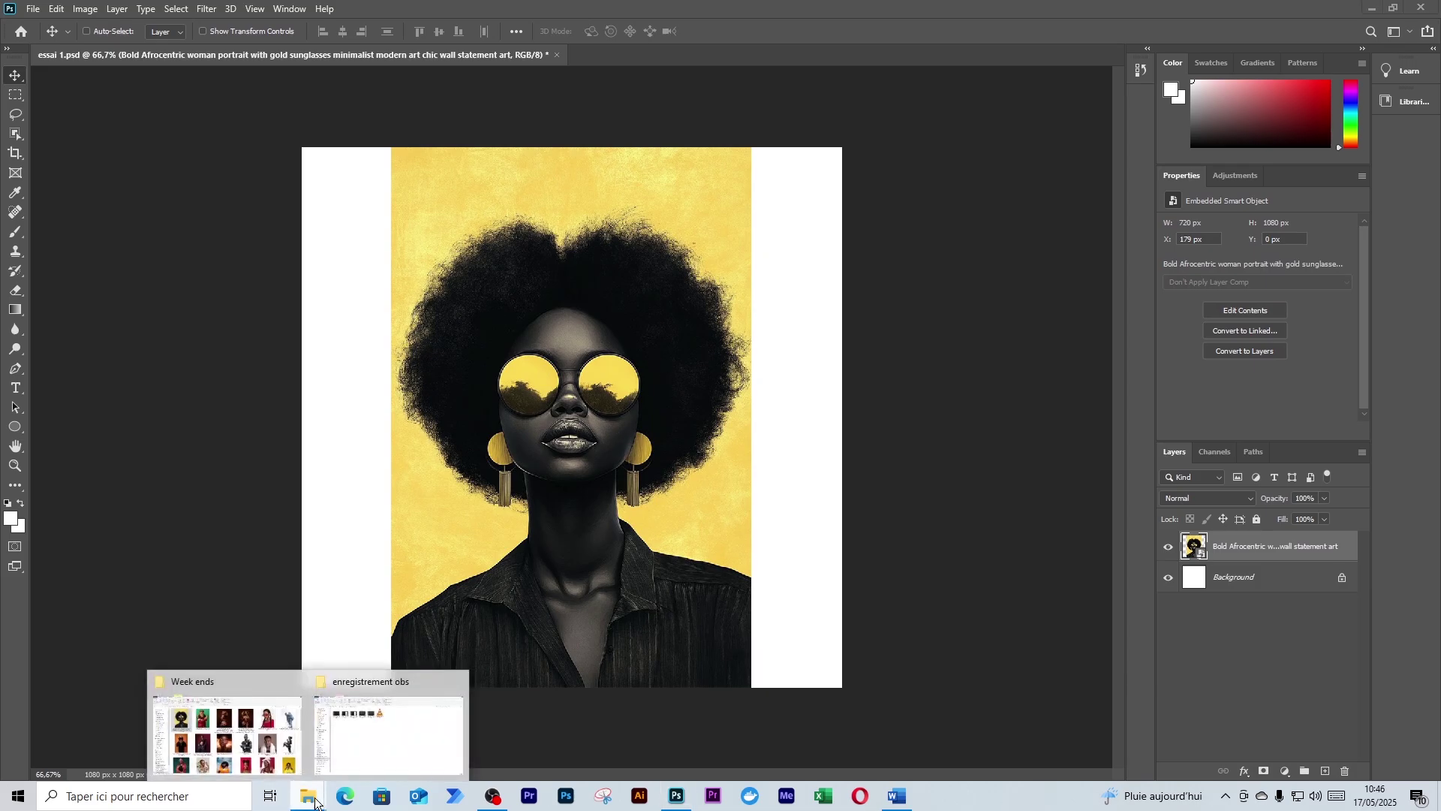
click(239, 758)
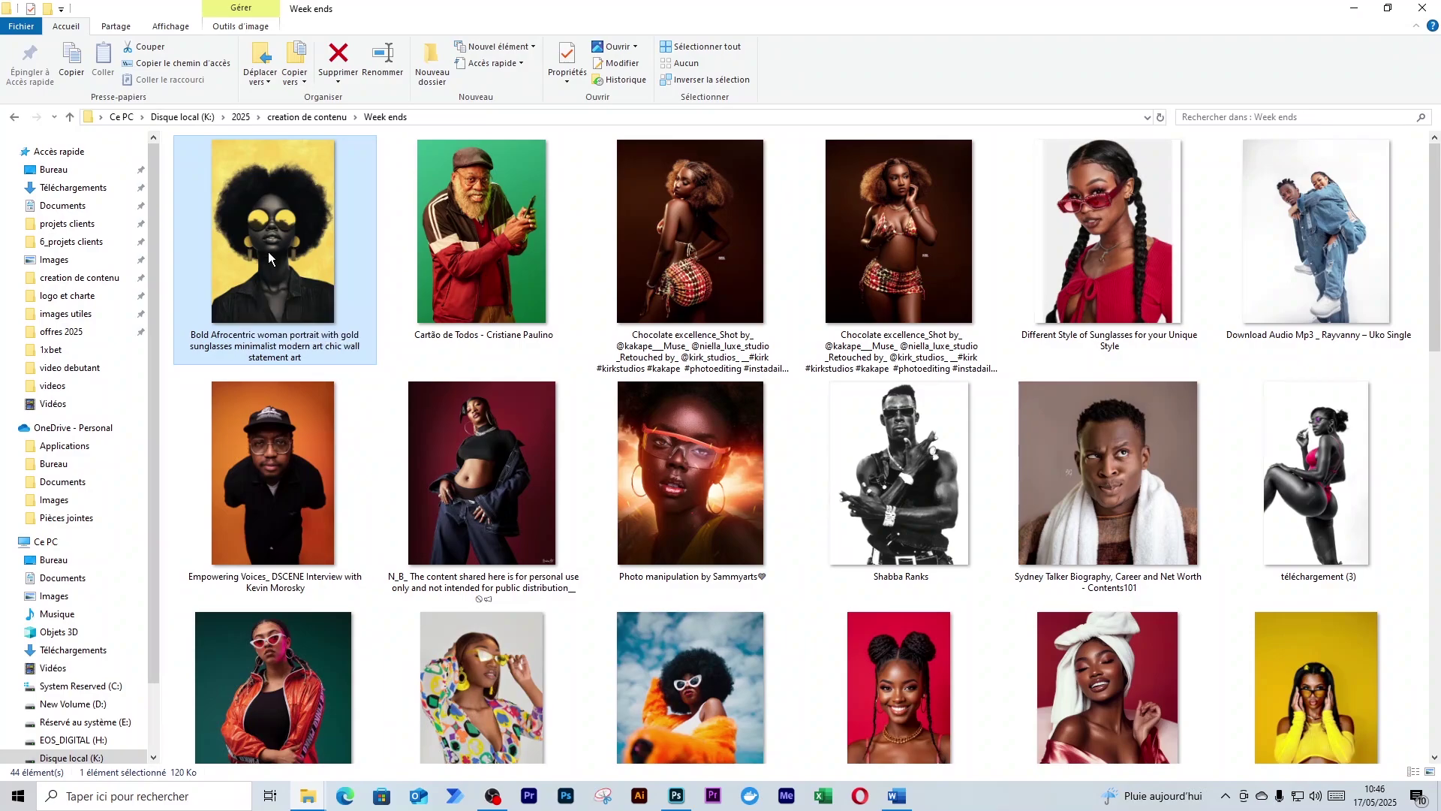
drag(268, 251, 626, 258)
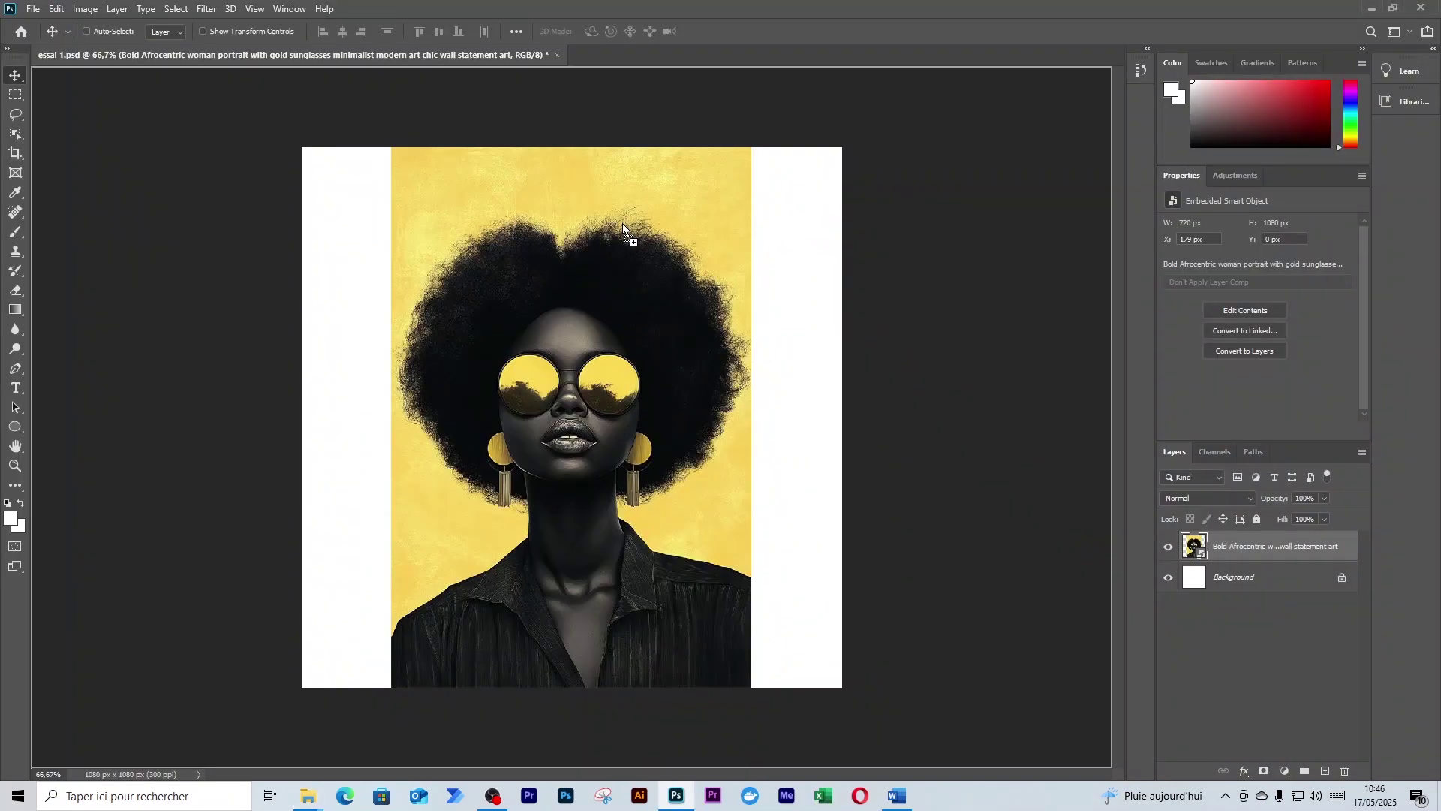
drag(599, 78, 612, 56)
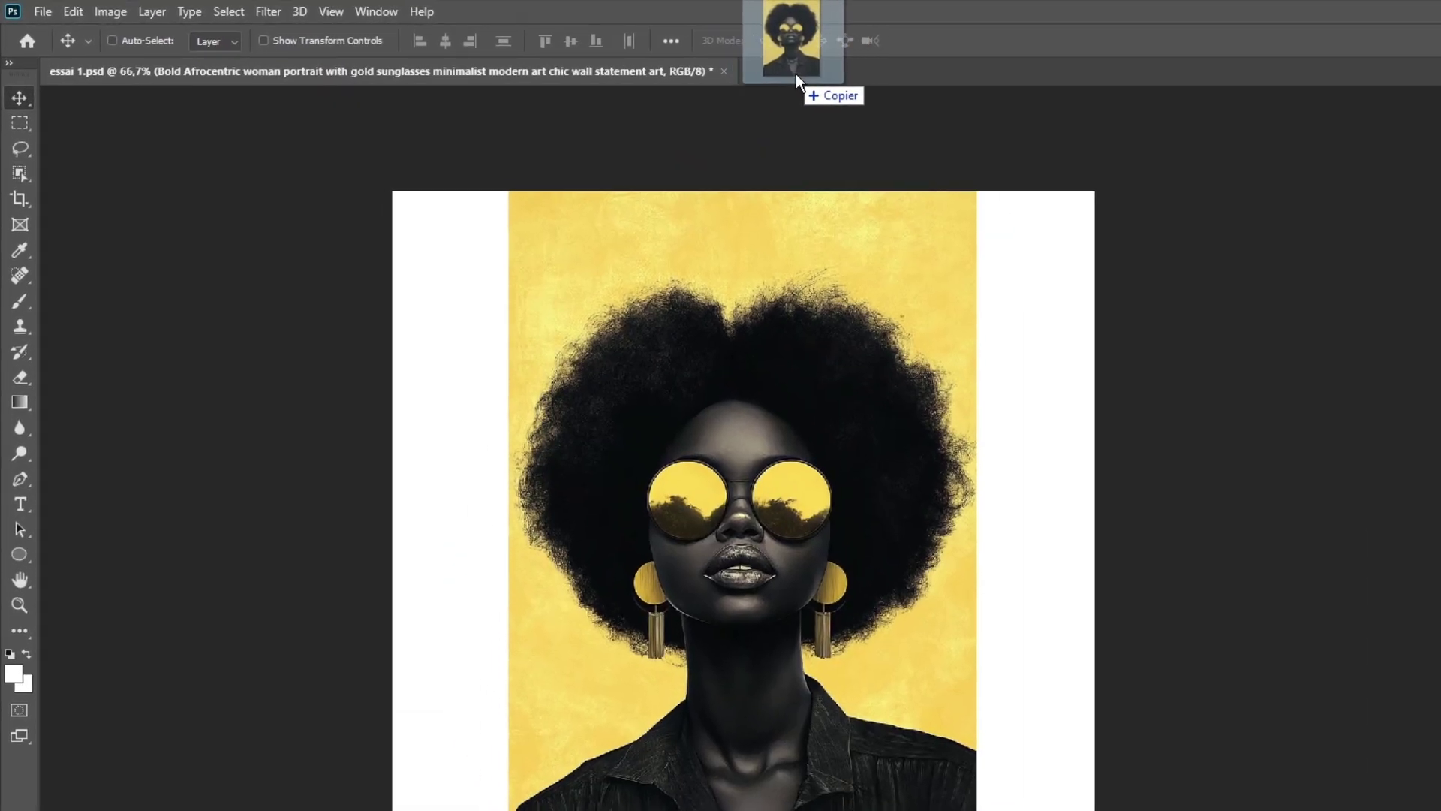
drag(797, 78, 810, 77)
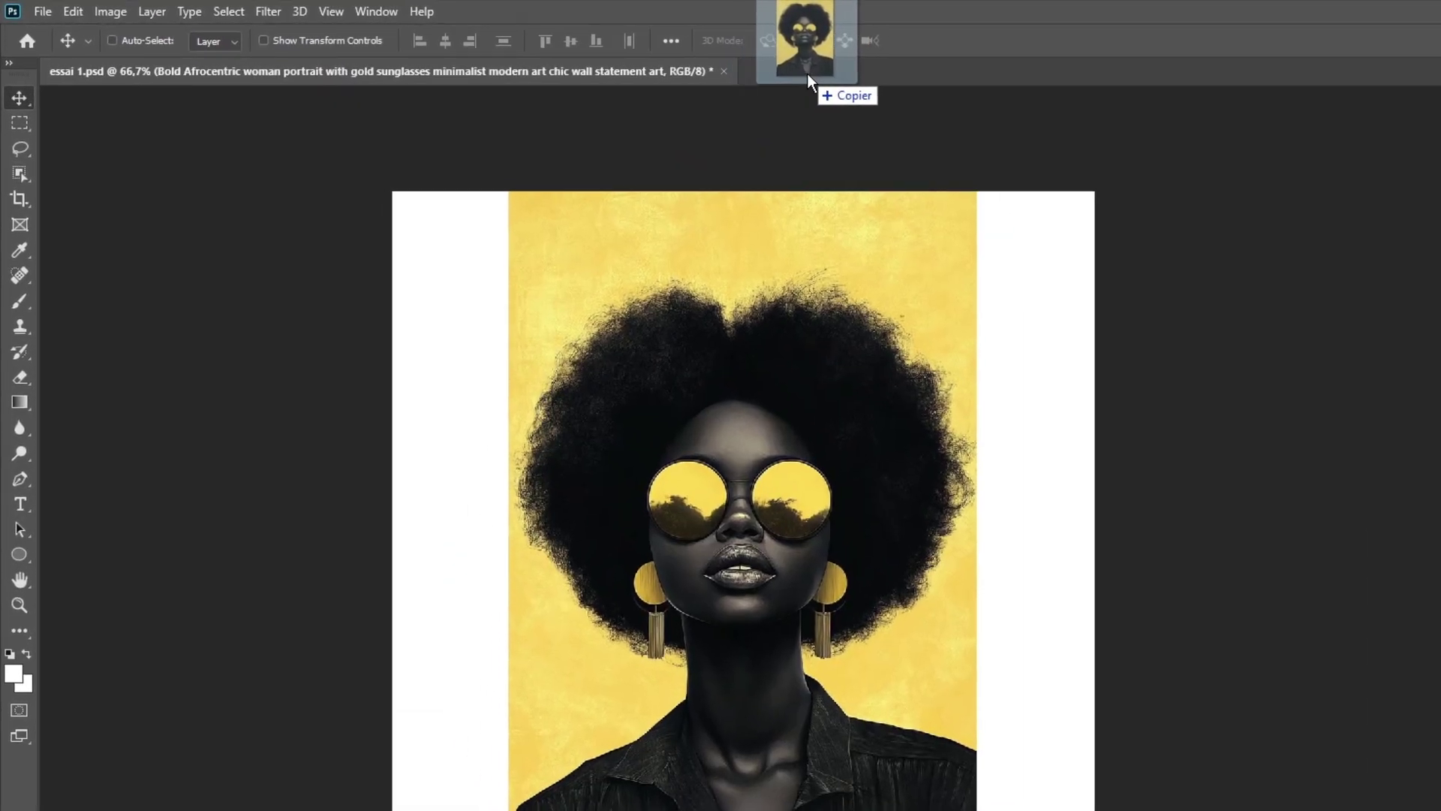
drag(807, 74, 808, 73)
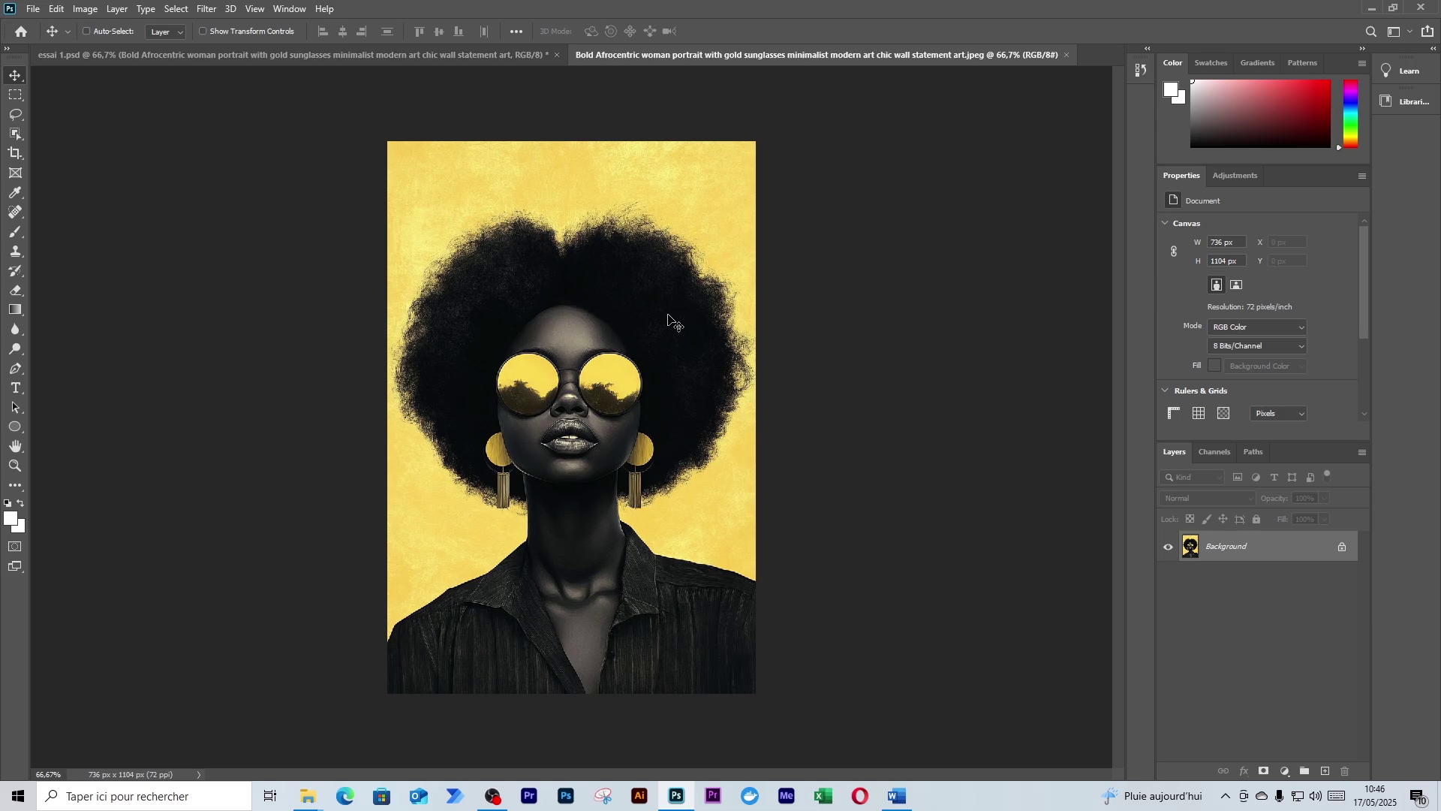
Compare the two open documents and copy the portrait from the JPEG document into essai 1.psd as a new layer.
click(504, 60)
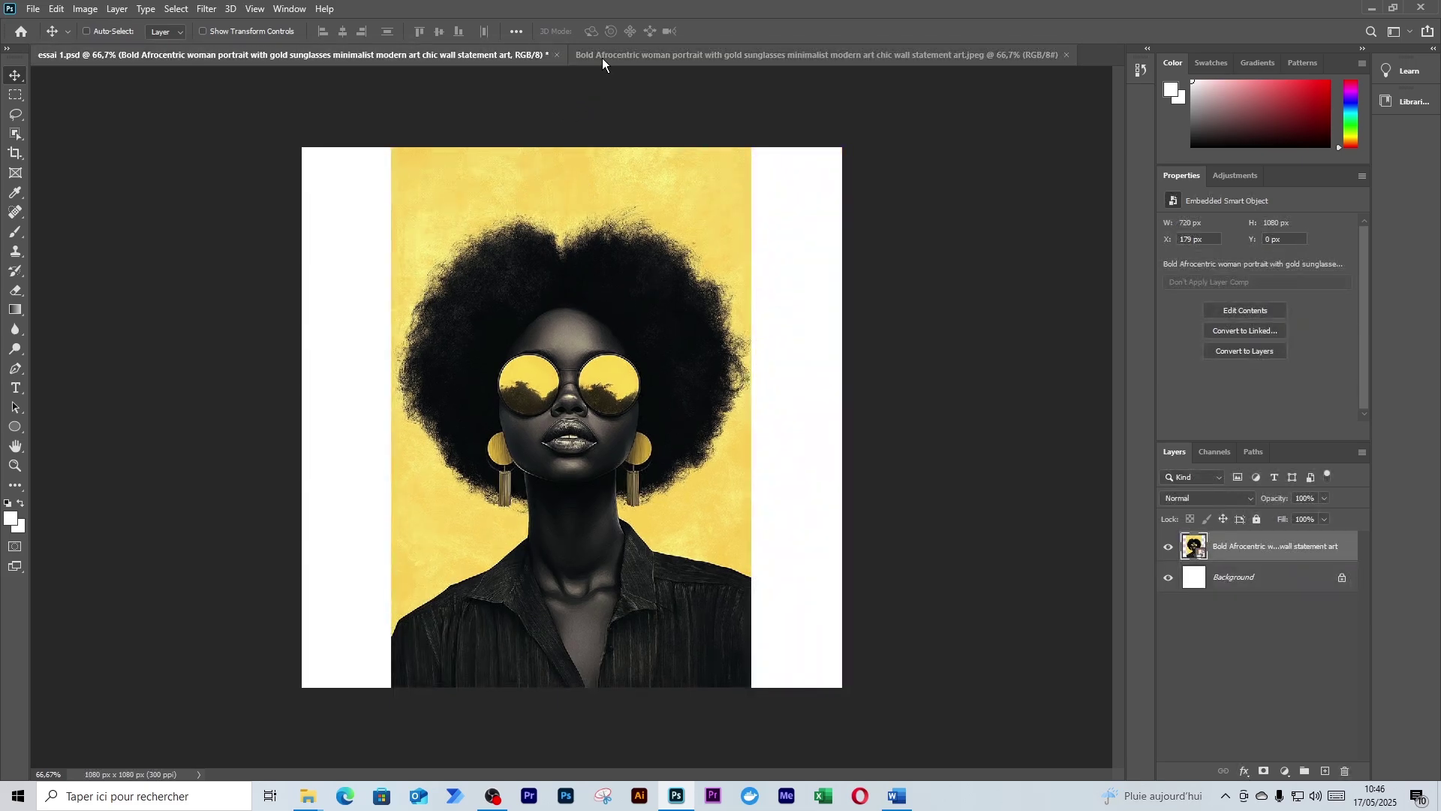
click(602, 57)
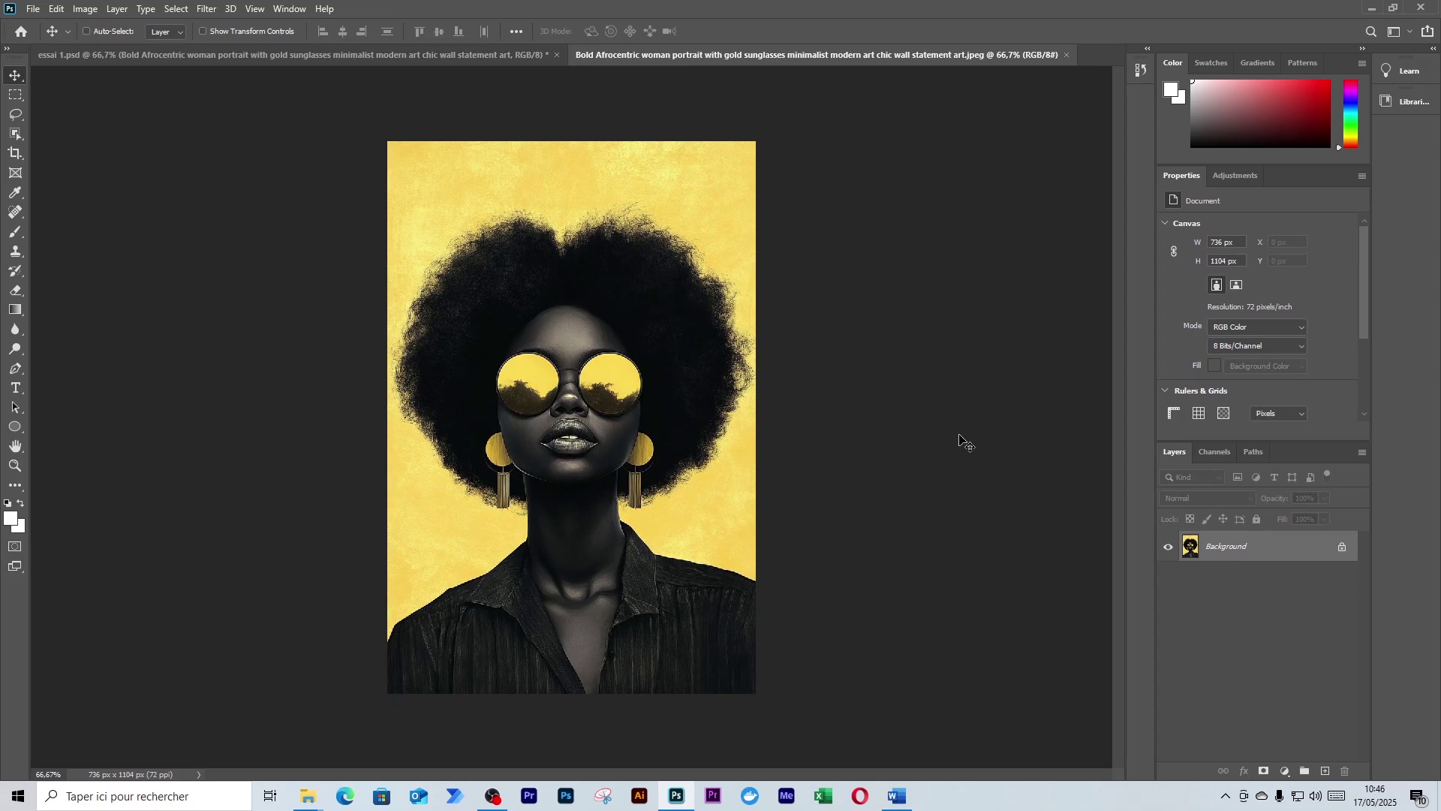
drag(679, 405, 593, 428)
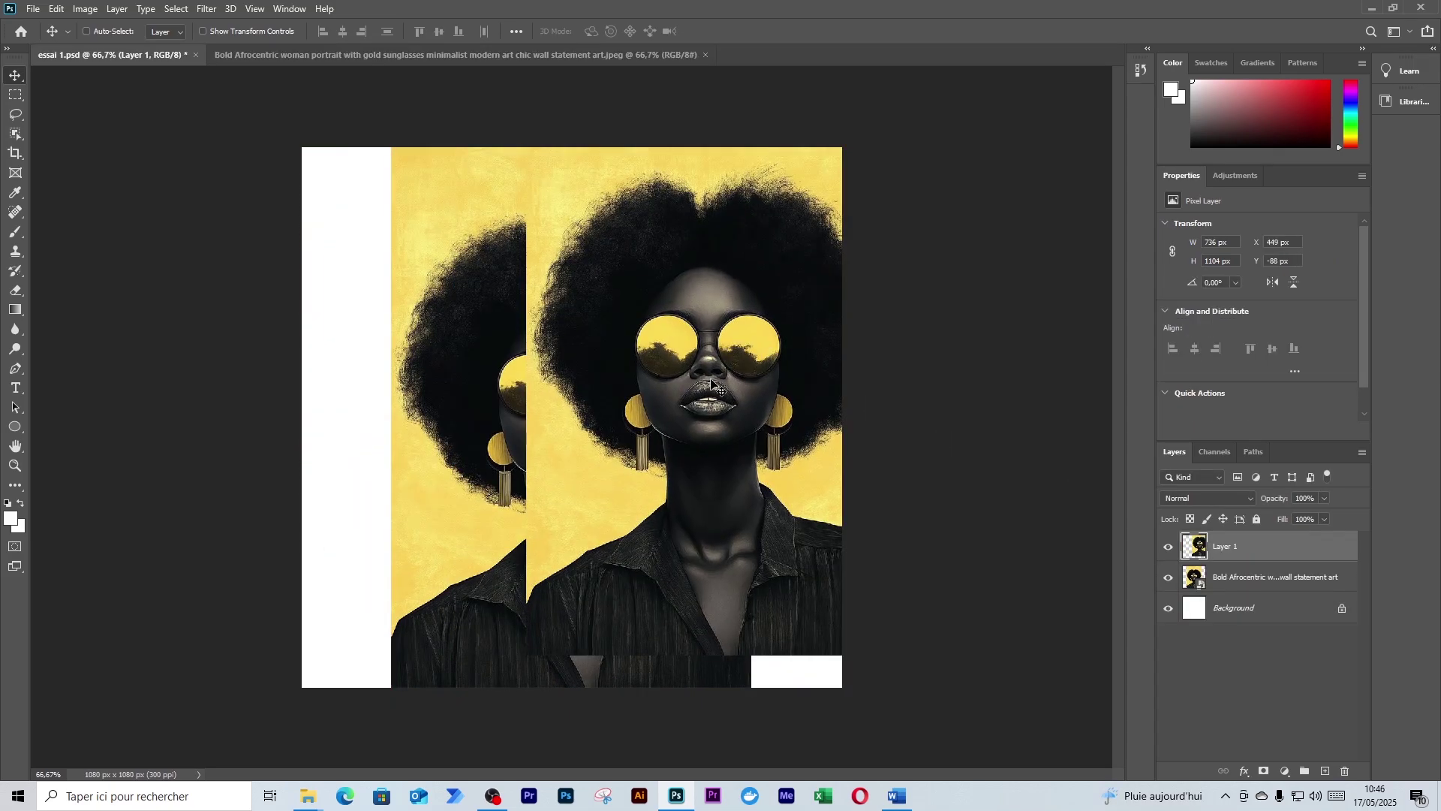
Move the Layer 1 portrait so it overlaps the placed portrait, offset slightly to the right and down.
click(33, 8)
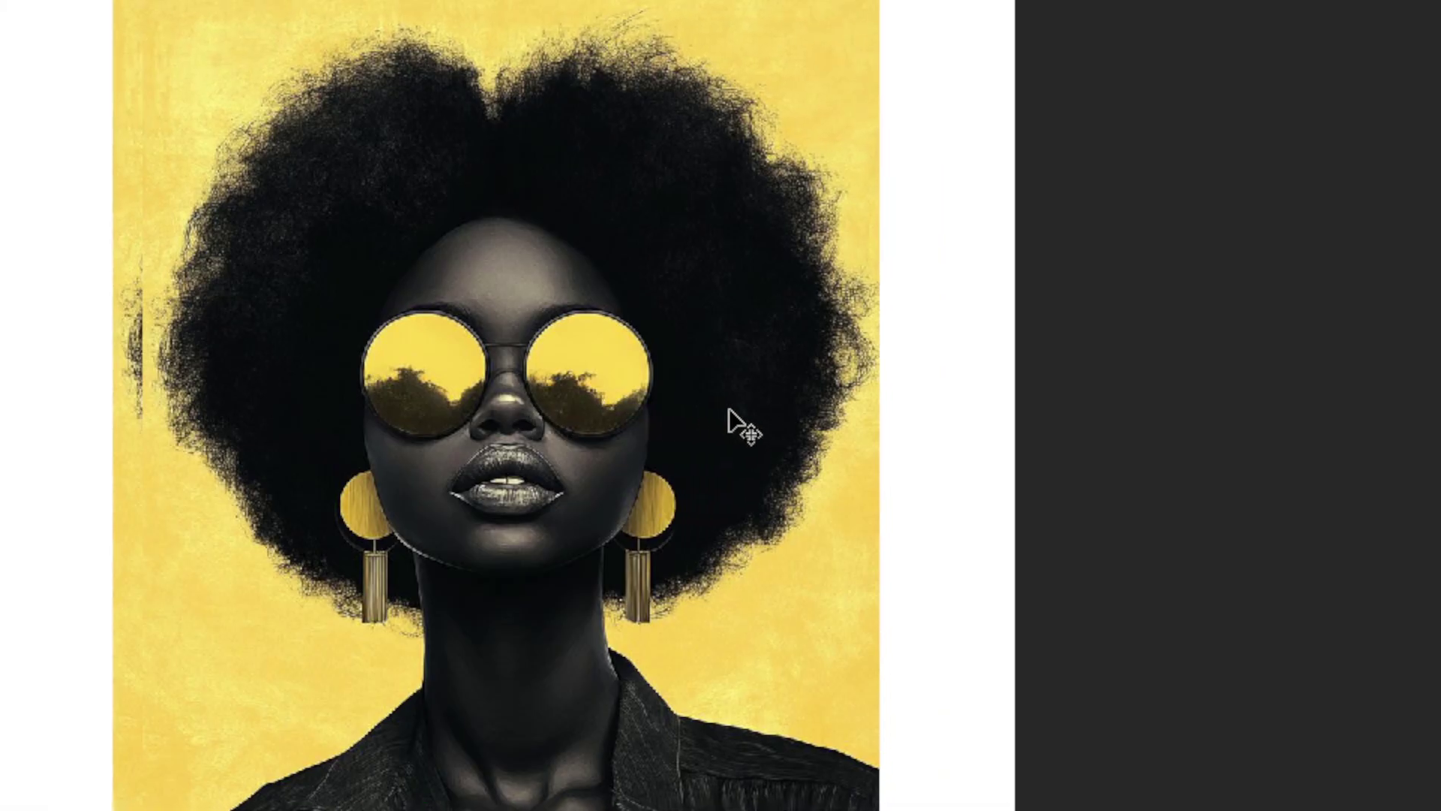
drag(995, 462, 1075, 706)
drag(802, 409, 870, 494)
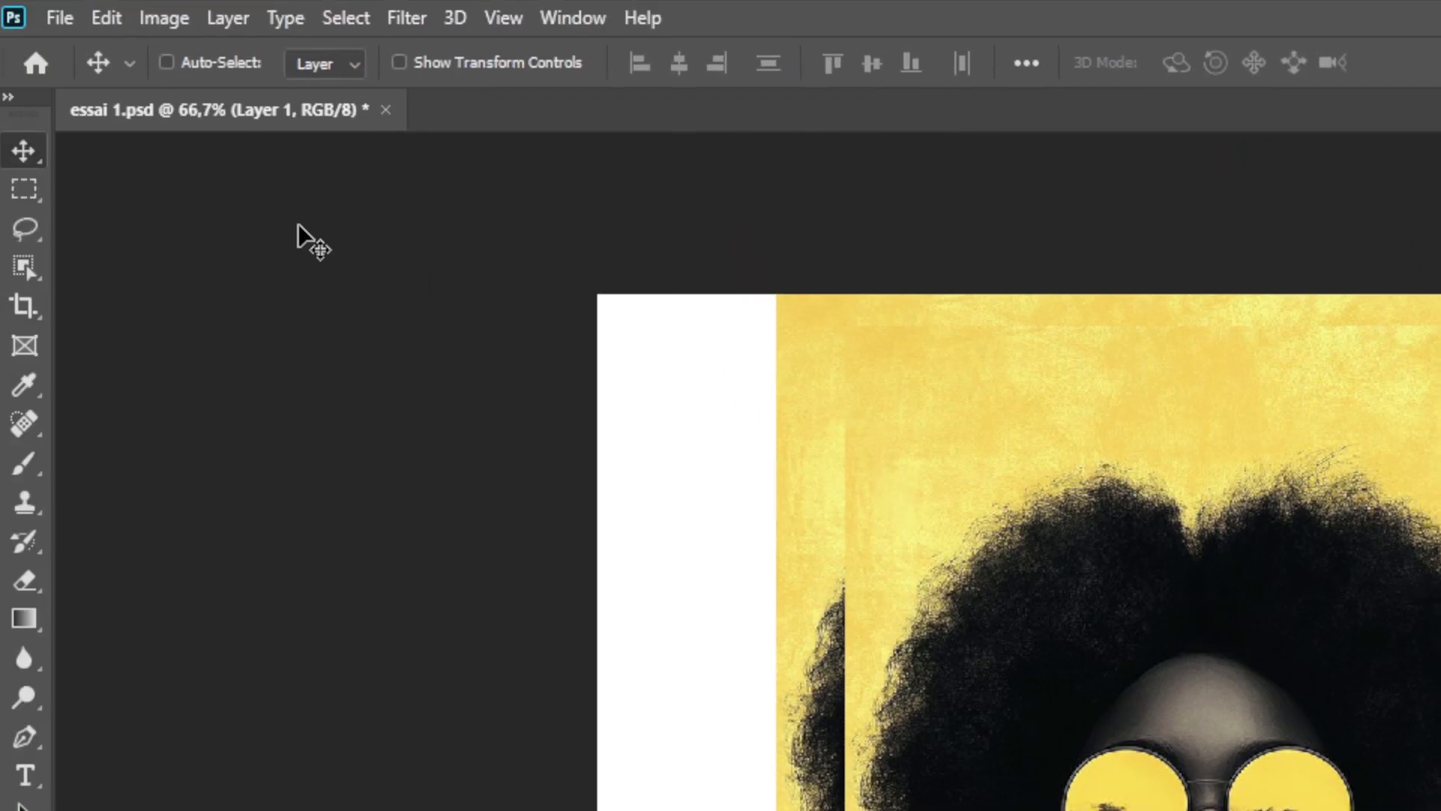
Make a rectangular marquee selection over the upper part of the woman's hair and deselect it.
click(25, 190)
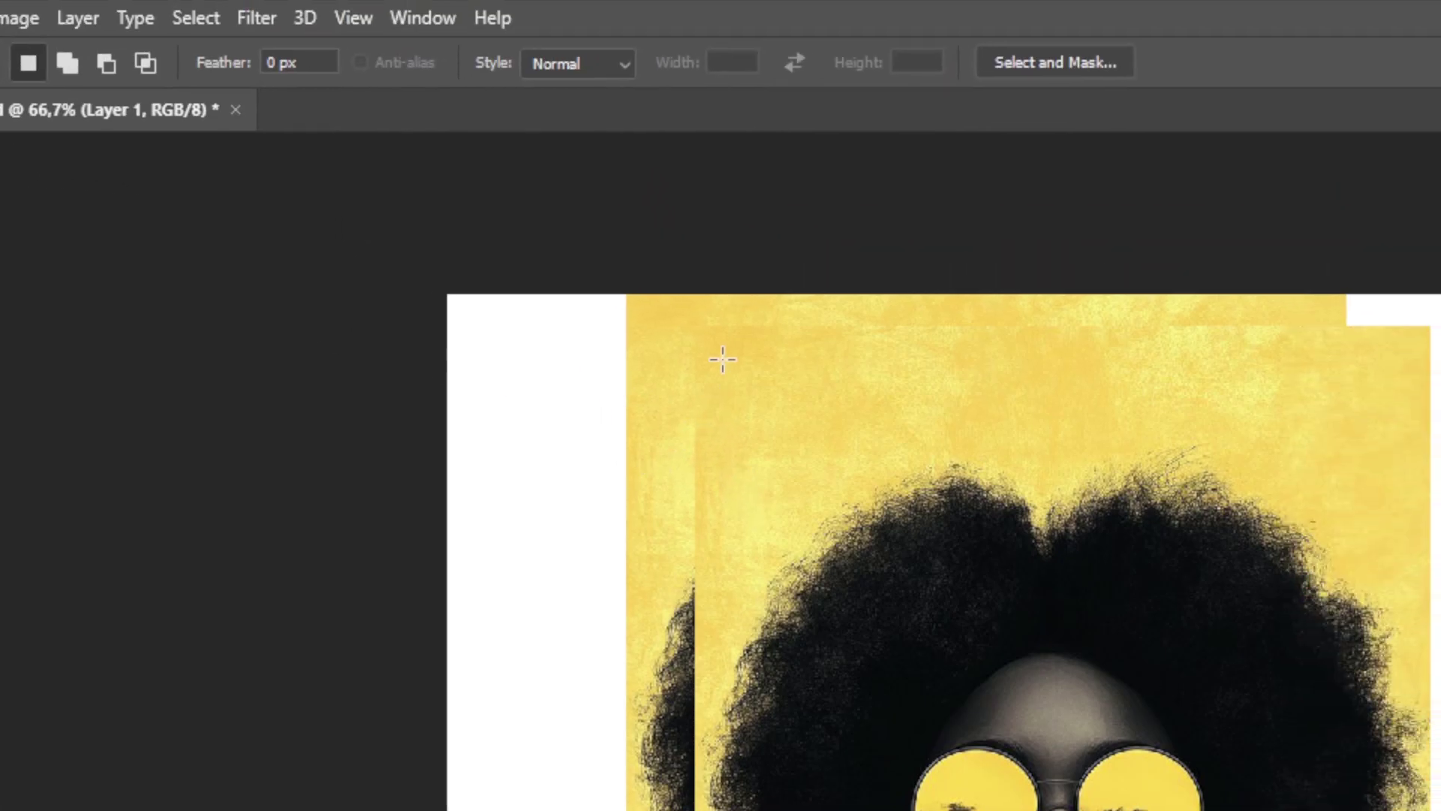
drag(723, 359, 1224, 623)
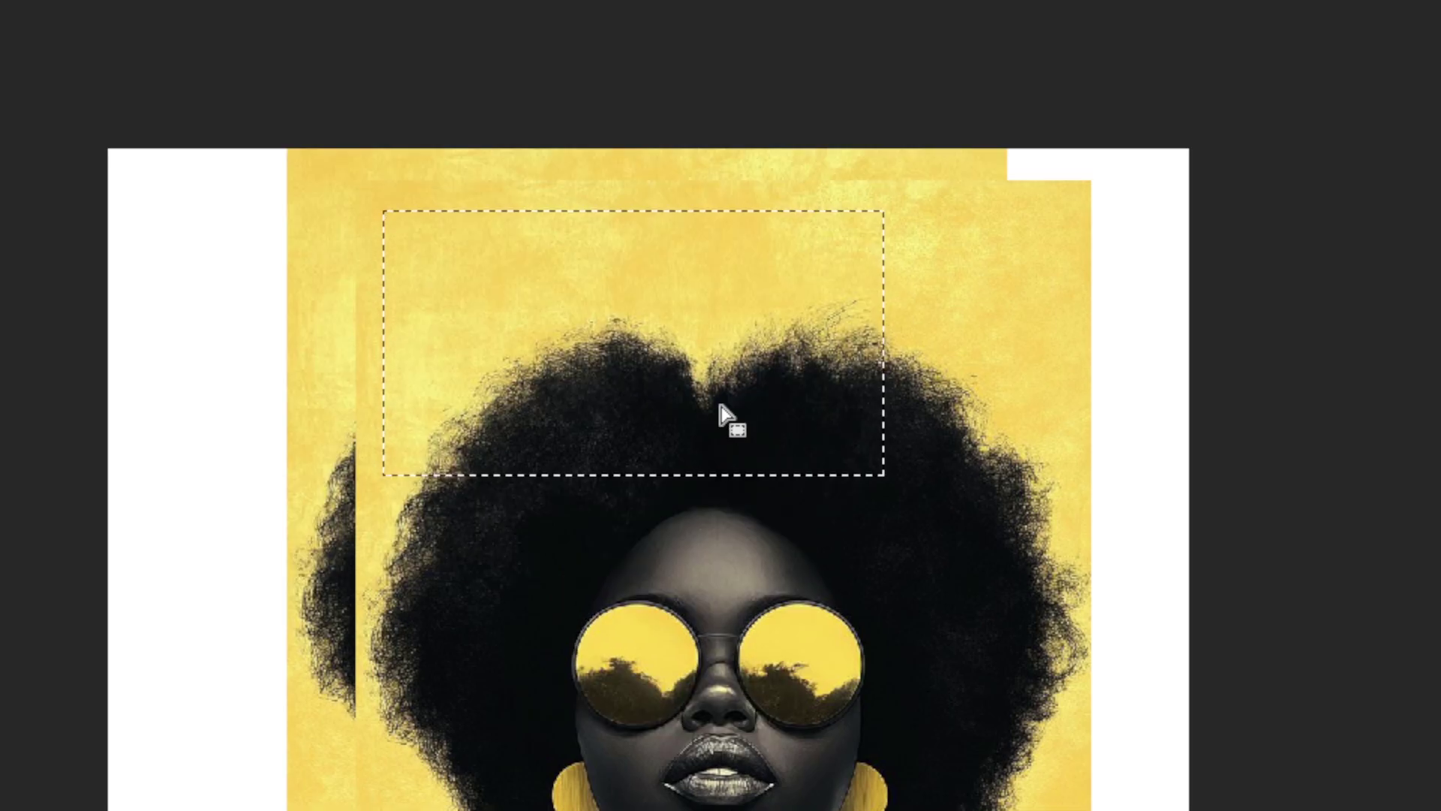
key(ctrl+d)
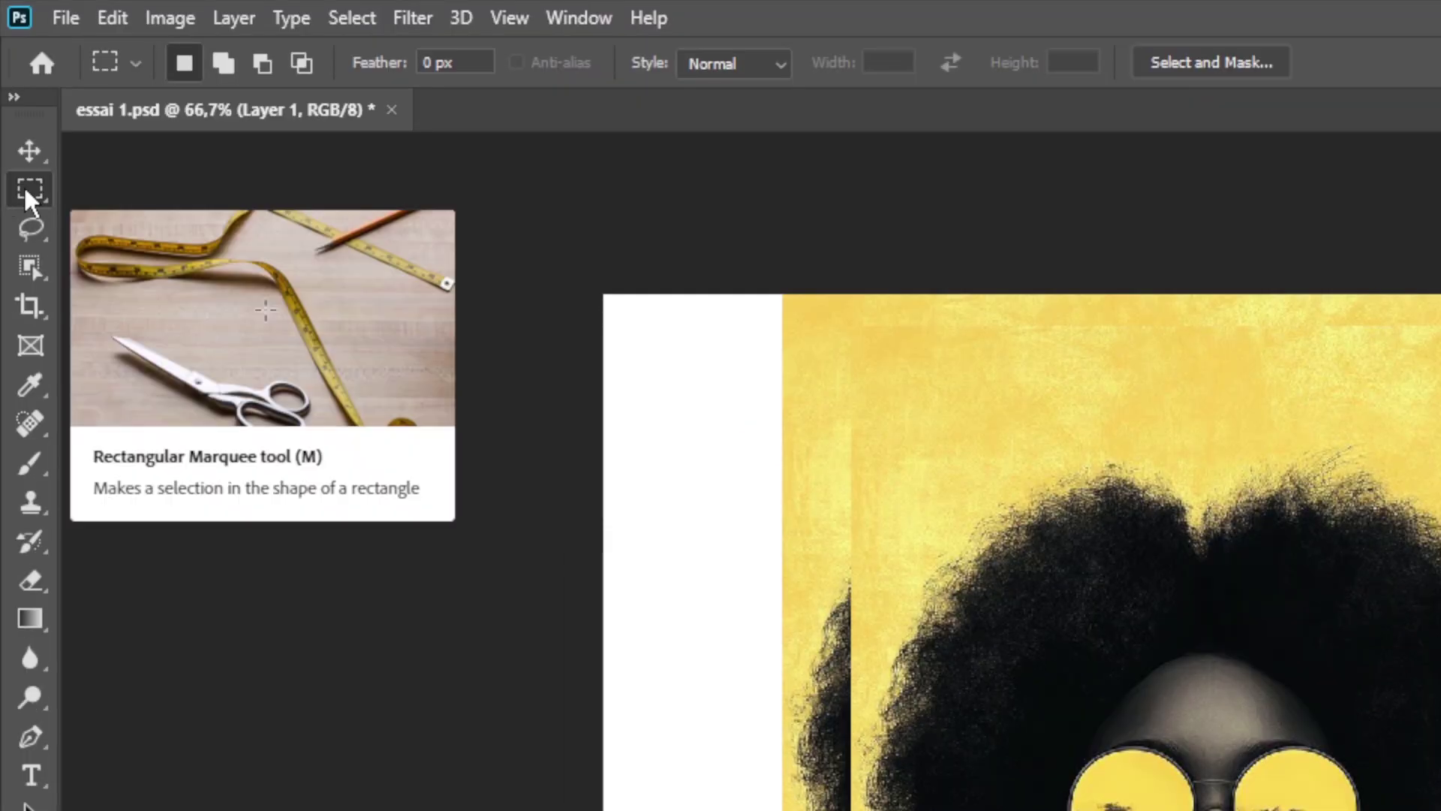
Select the left lens of the sunglasses with the Elliptical Marquee tool and align the selection to the lens.
right_click(25, 192)
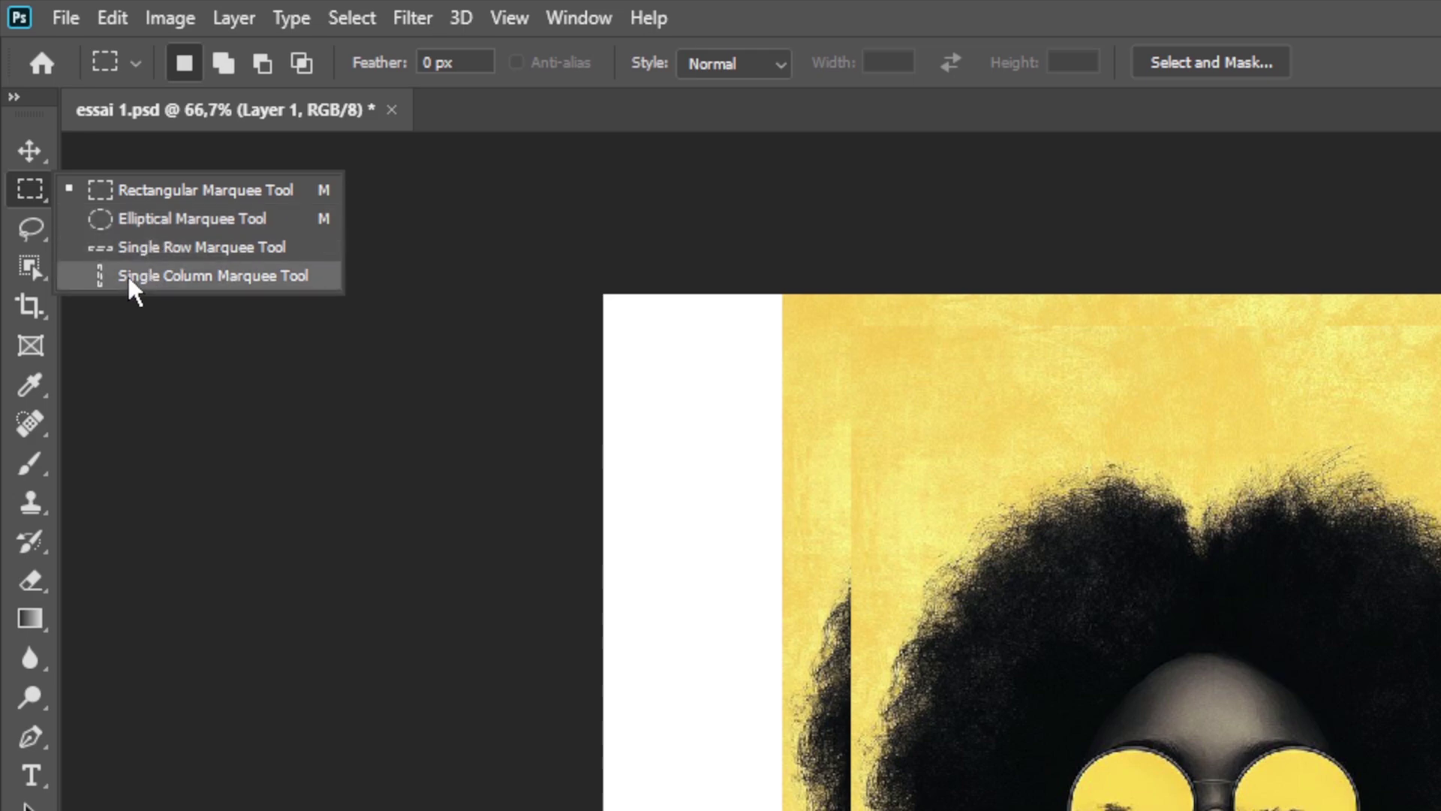
click(150, 218)
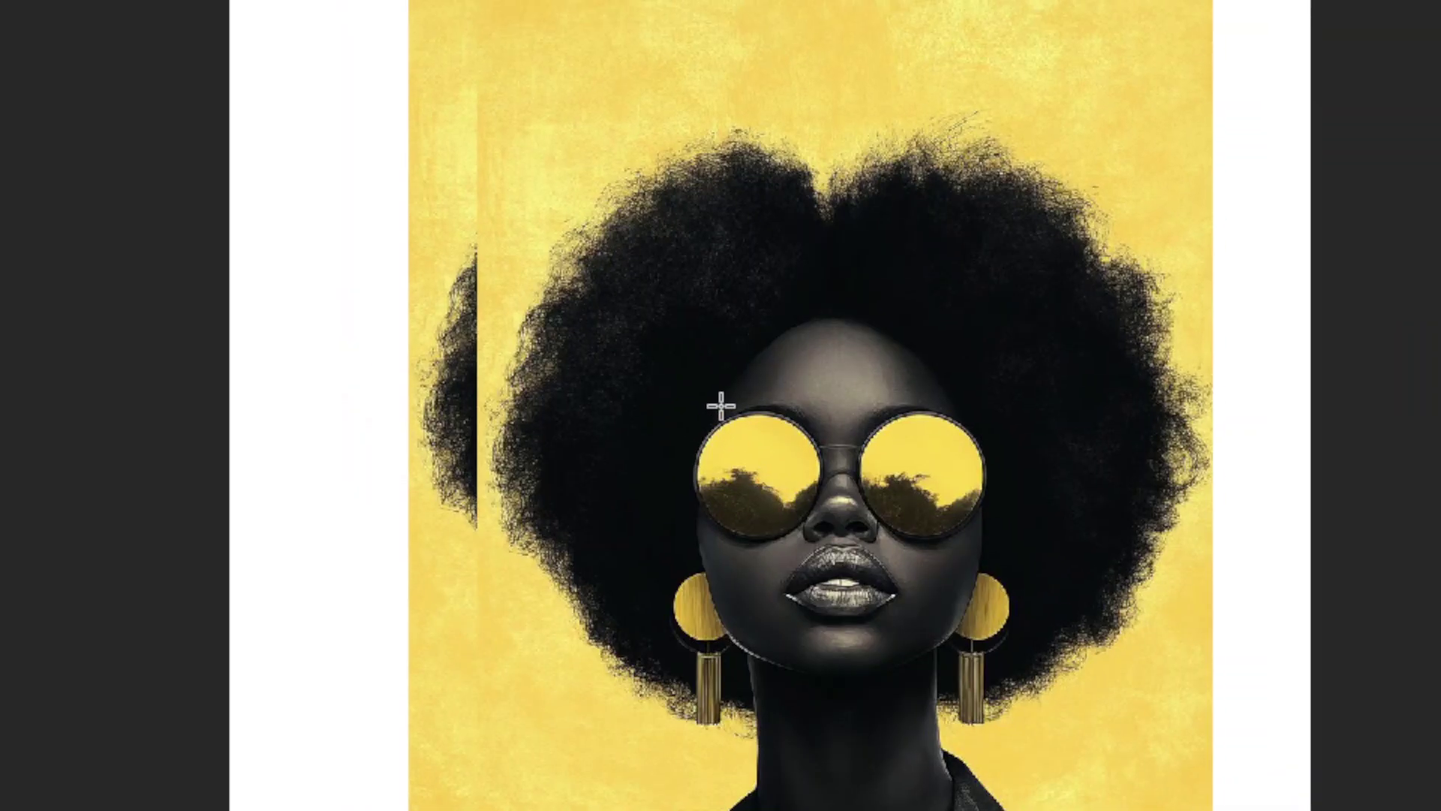
mouse_move(698, 407)
mouse_down()
mouse_move(818, 530)
mouse_move(722, 408)
mouse_up()
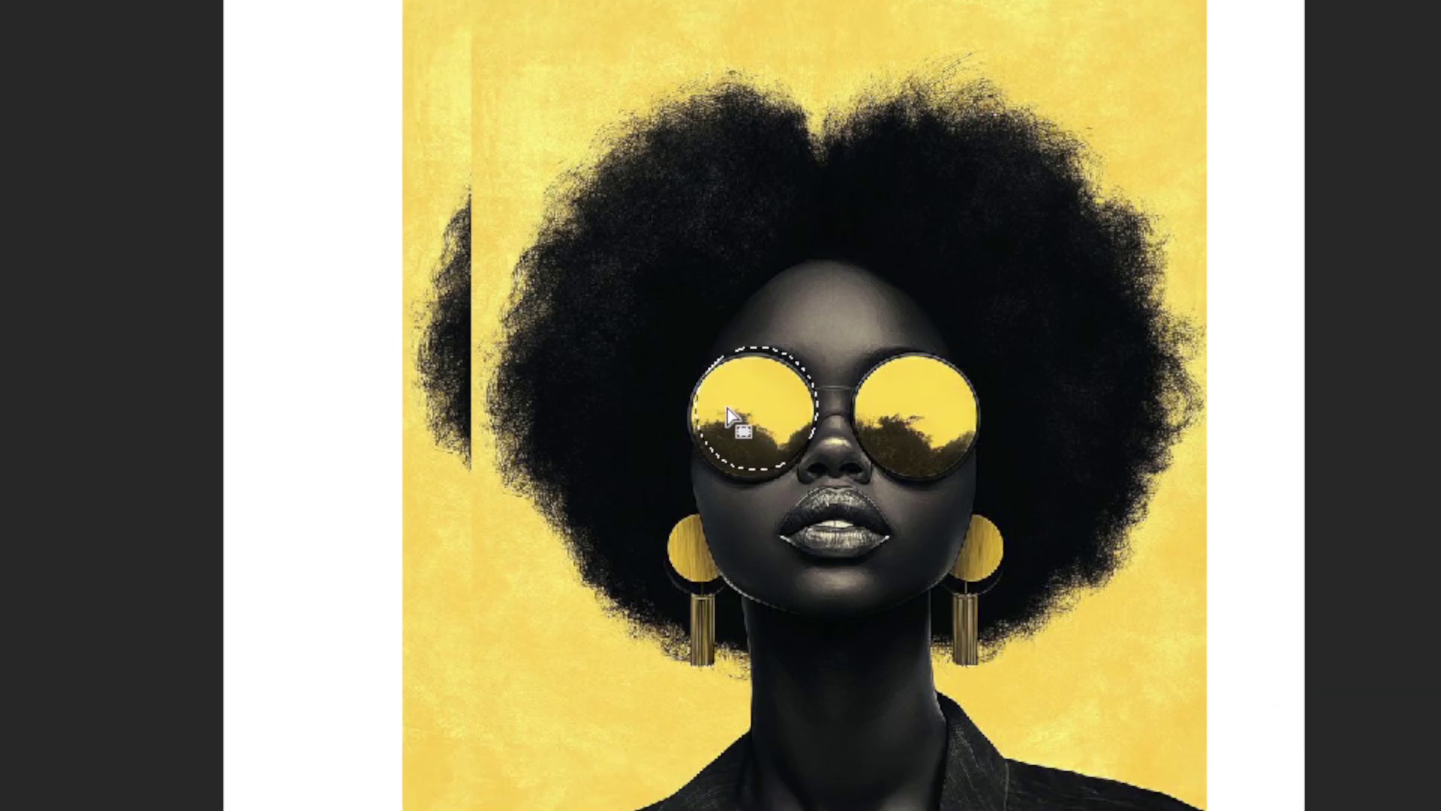
drag(742, 383, 717, 411)
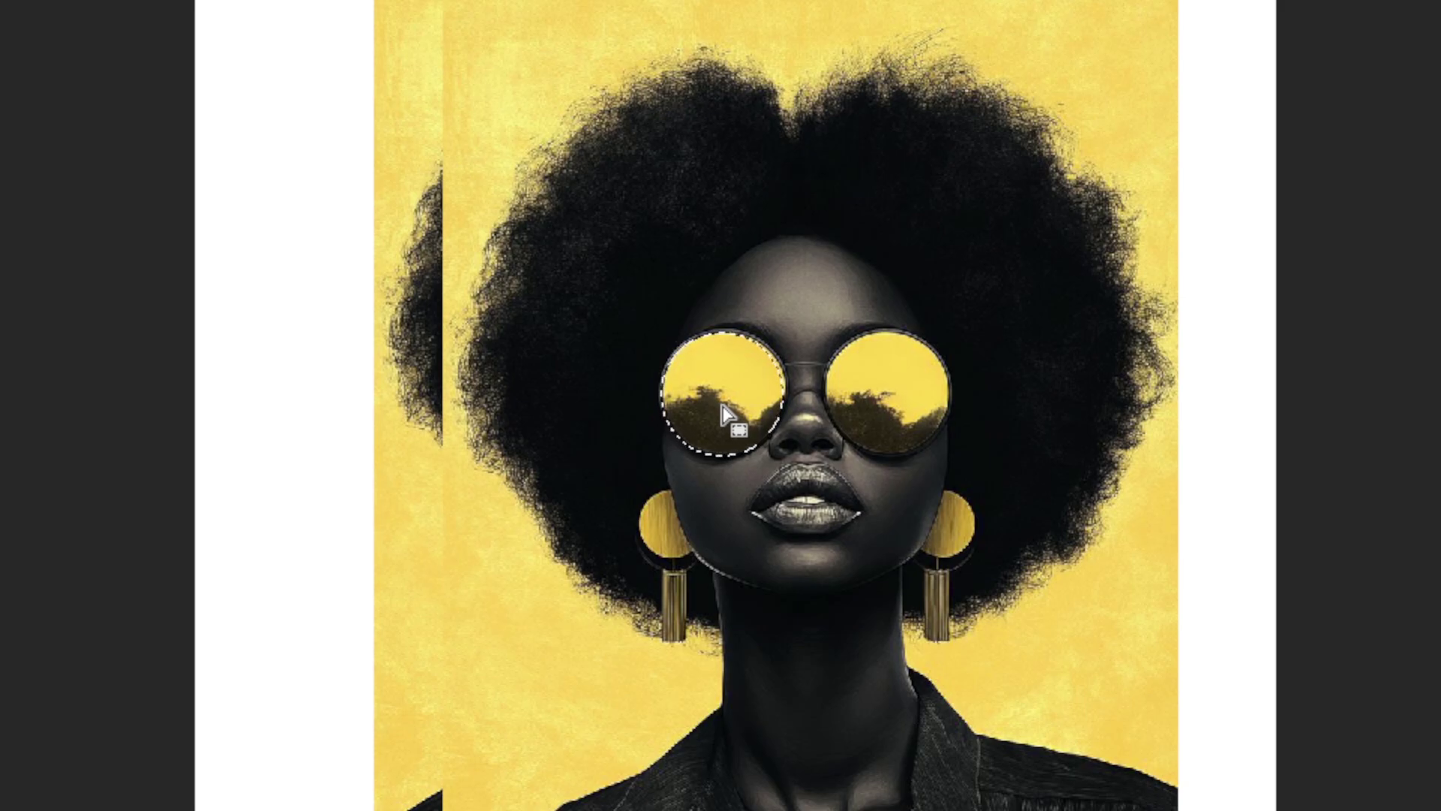
Copy the selected lens to its own layer and toggle the visibility of the layers beneath to inspect it.
right_click(723, 408)
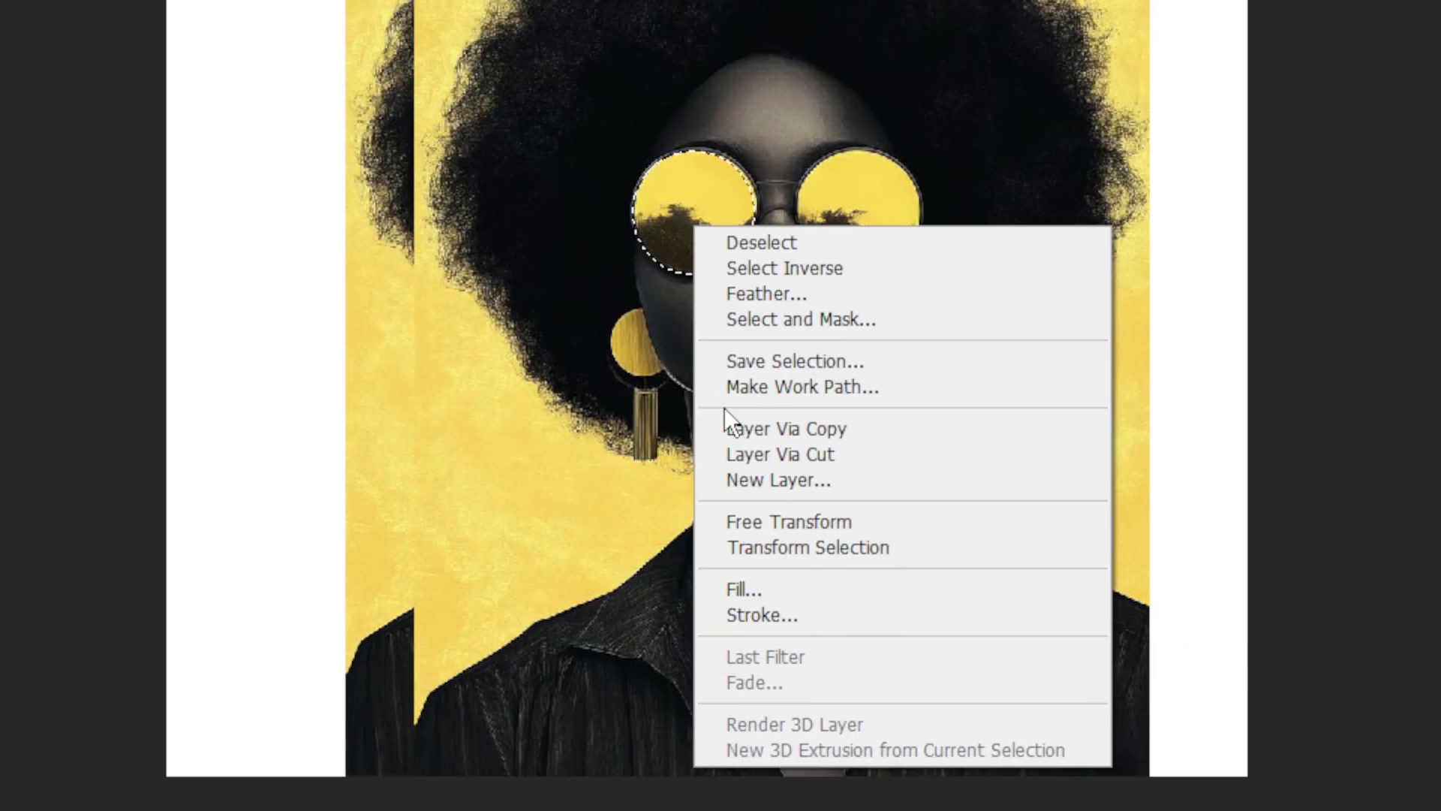
click(731, 426)
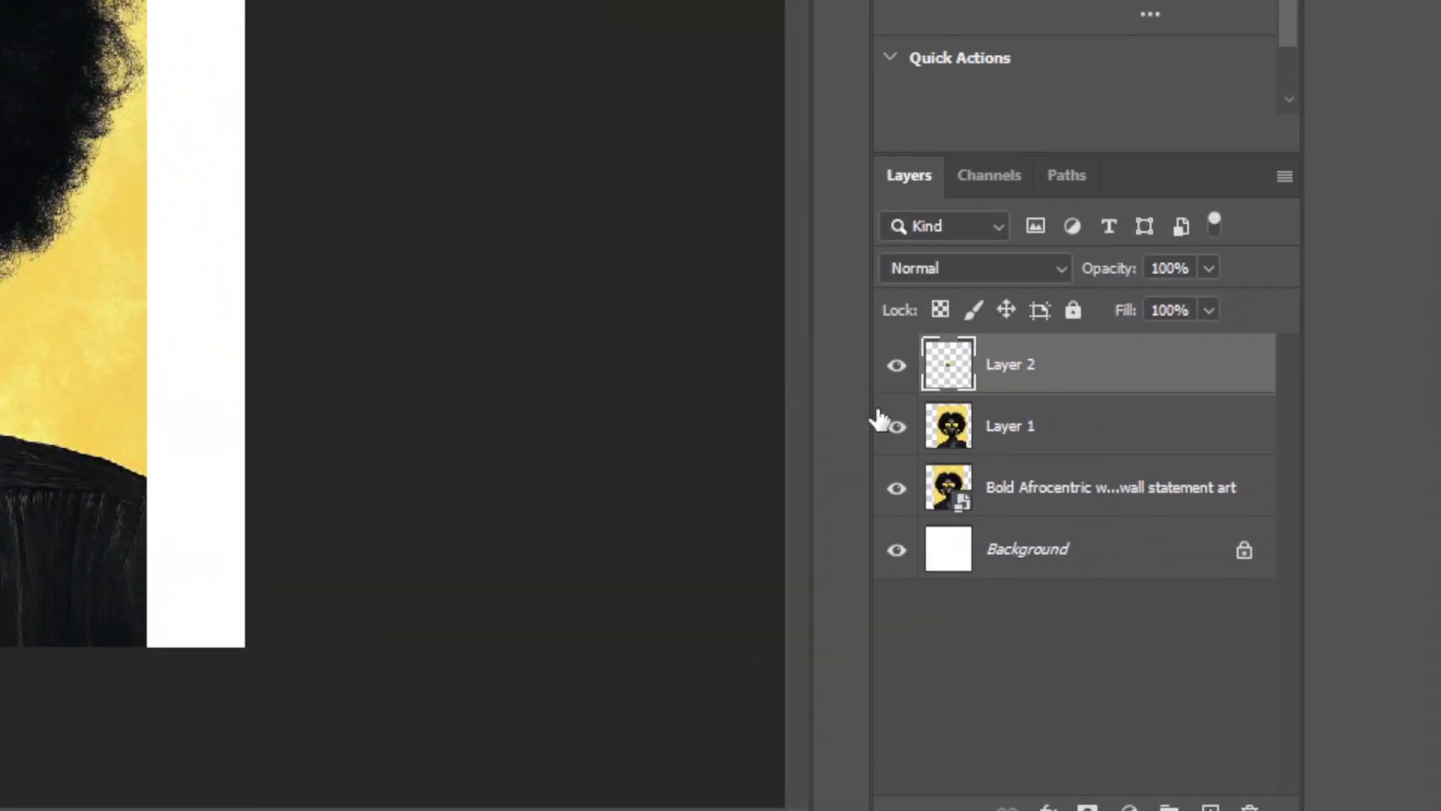
click(896, 419)
click(896, 469)
click(896, 529)
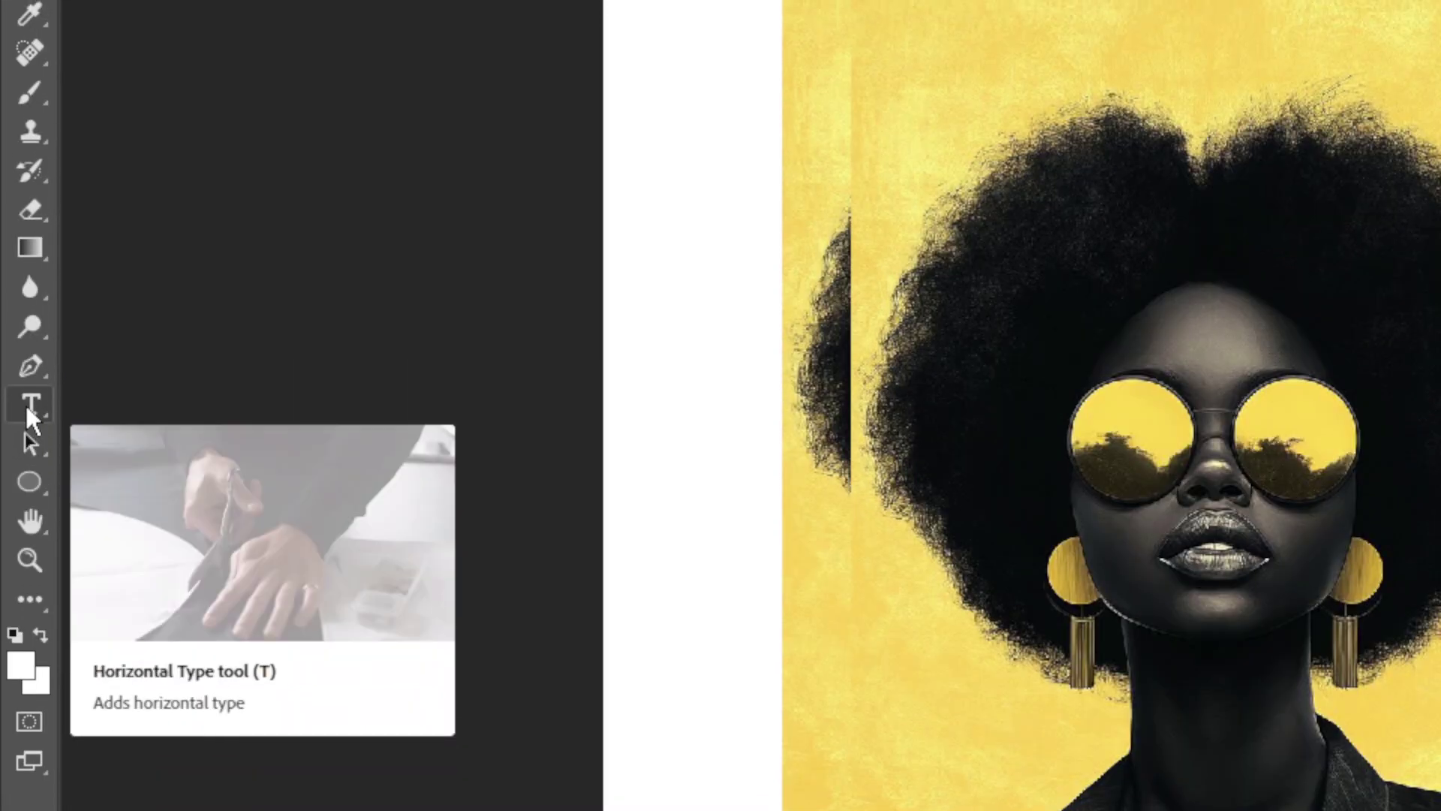
Add the white 35 pt title "RIHANNA" above the woman's hair and move it to sit centered over her head.
click(26, 407)
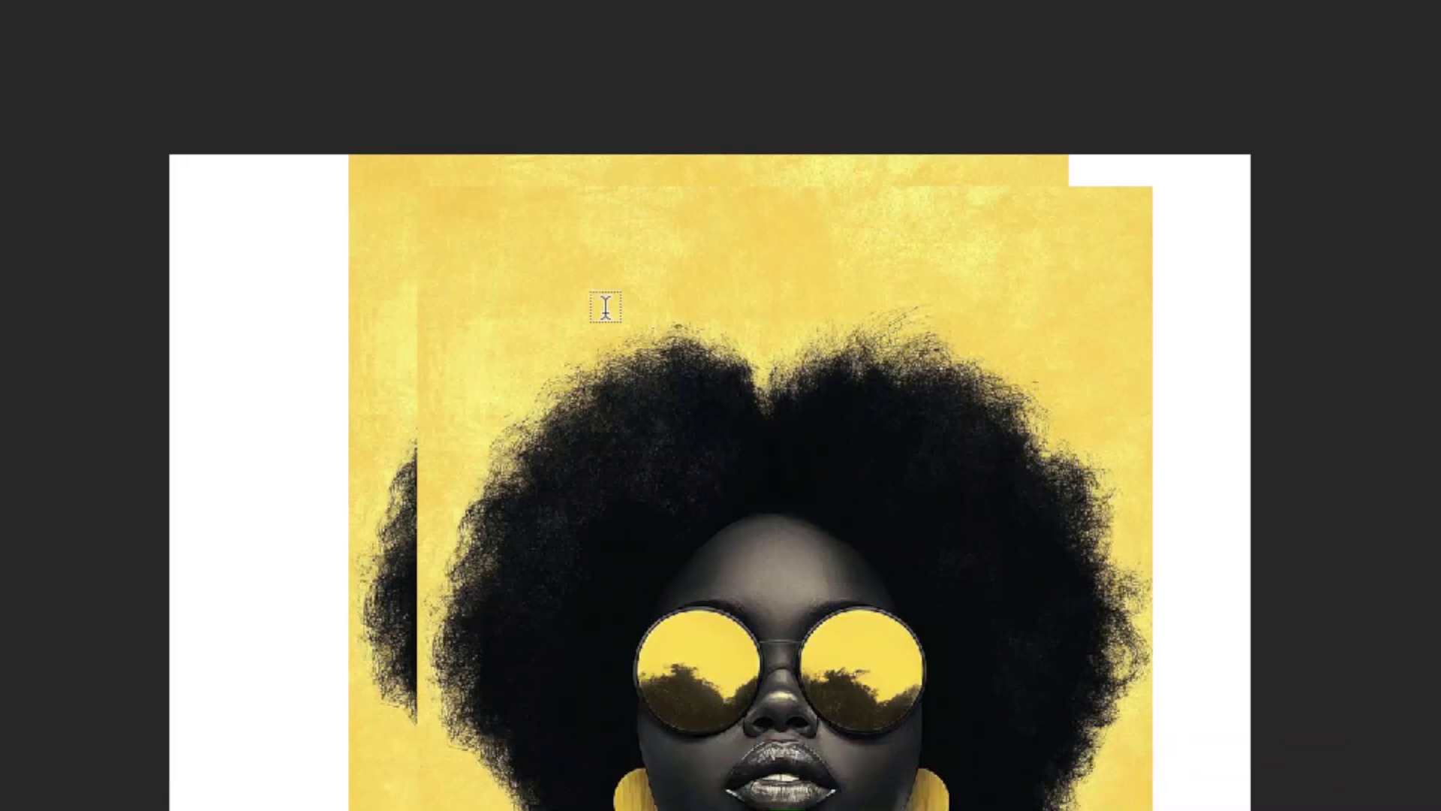
click(722, 402)
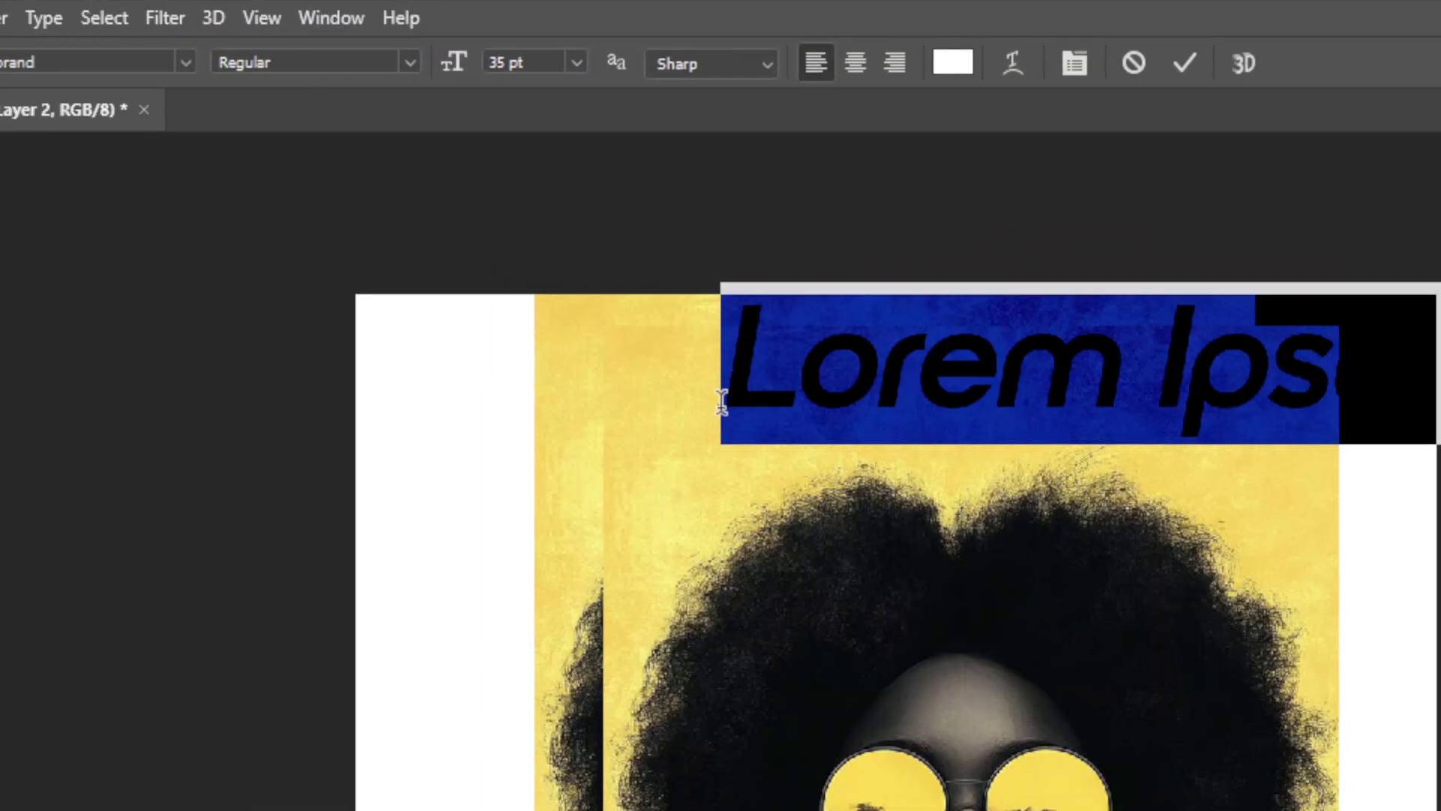
text(RIHA)
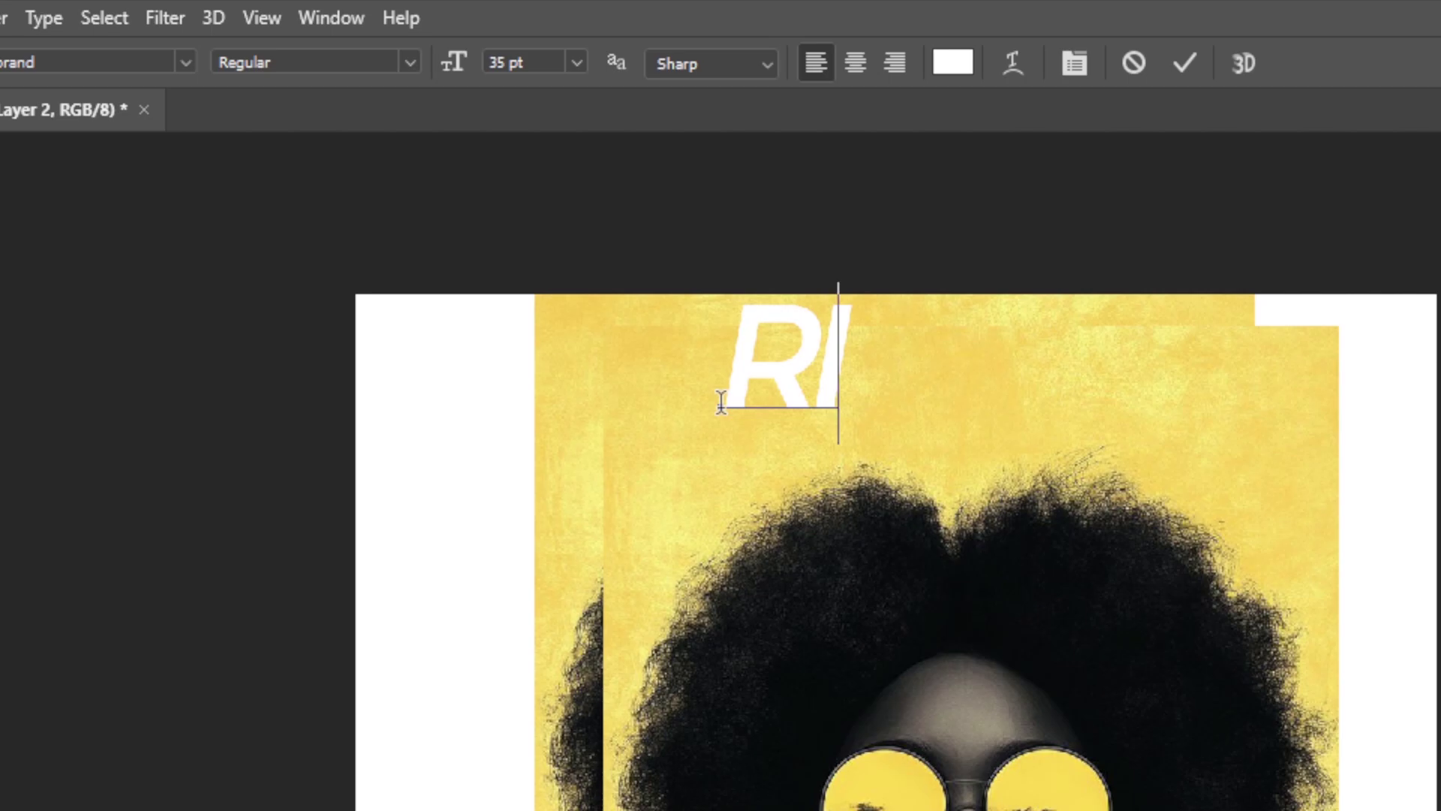
text(NNA)
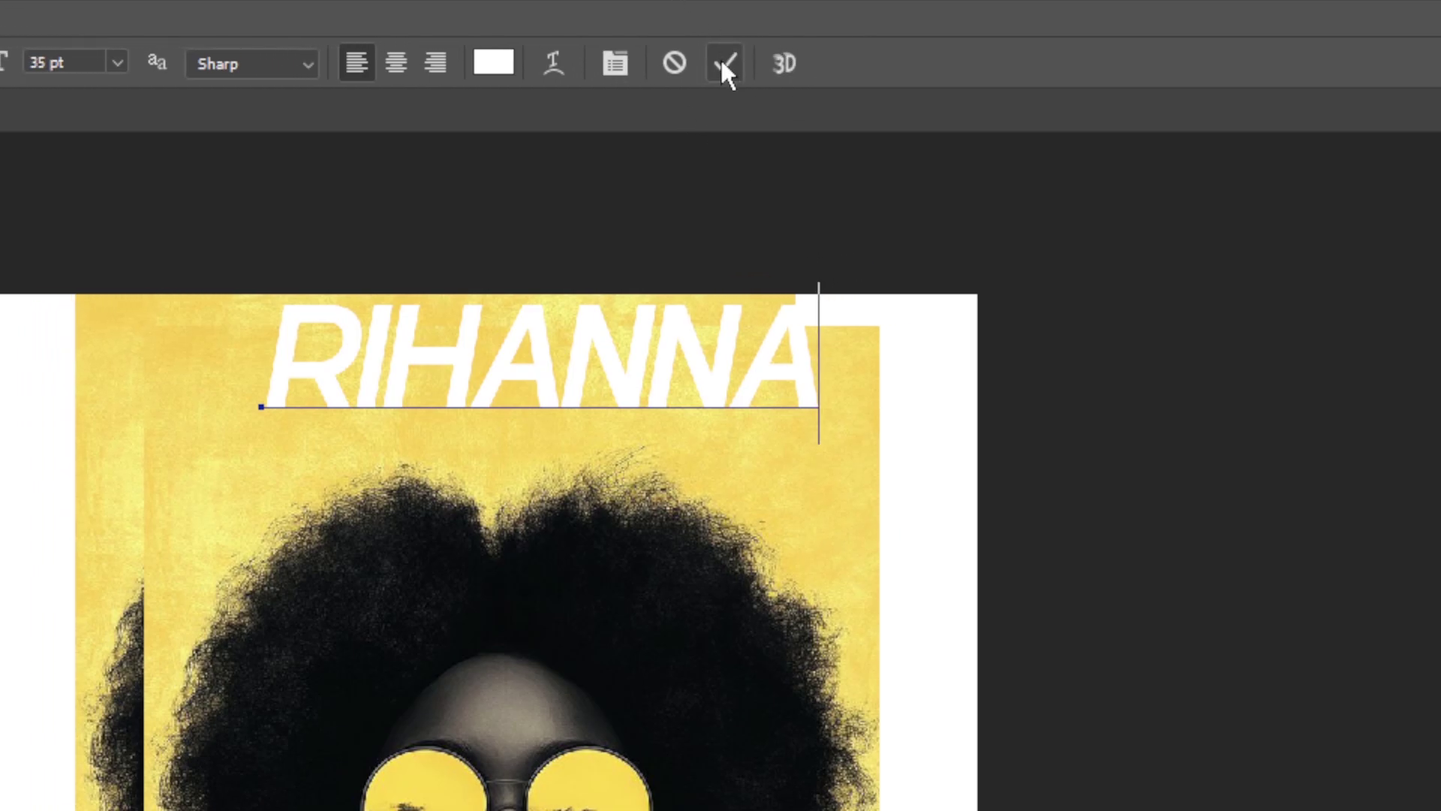
click(685, 63)
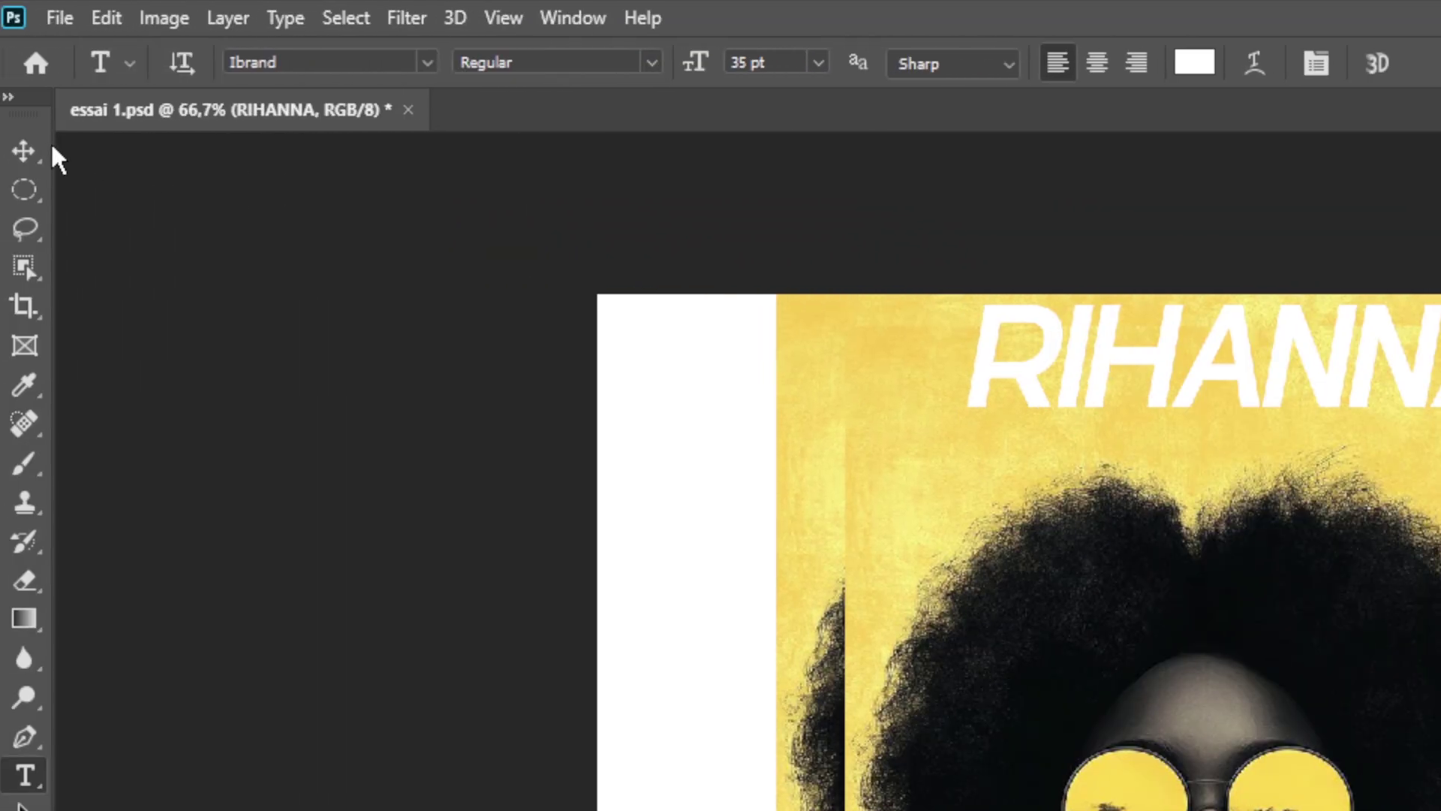
click(36, 144)
drag(765, 324, 709, 346)
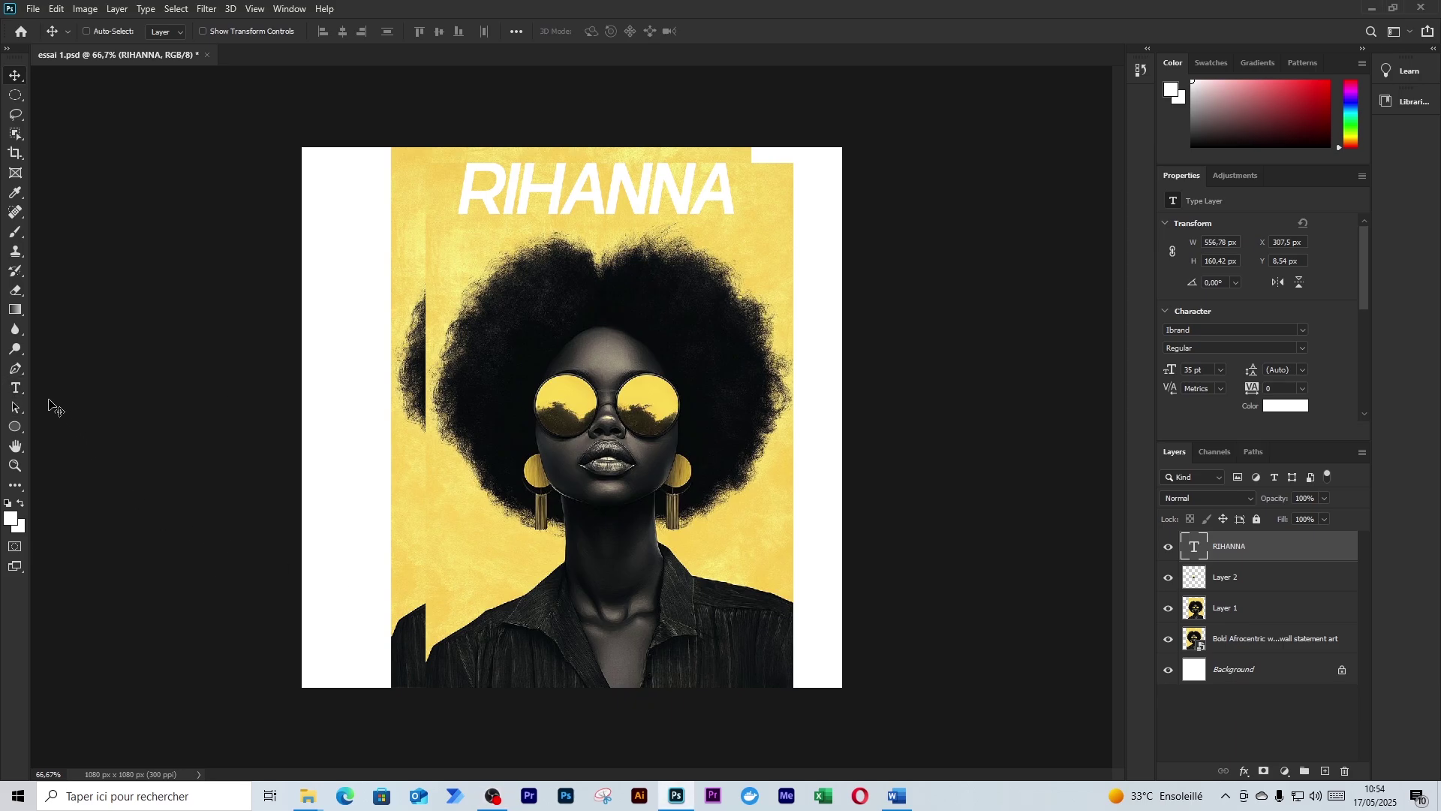
Start a second text line reading "retqrgqfgqf" across the woman's neck and cancel the text entry.
key(t)
click(446, 558)
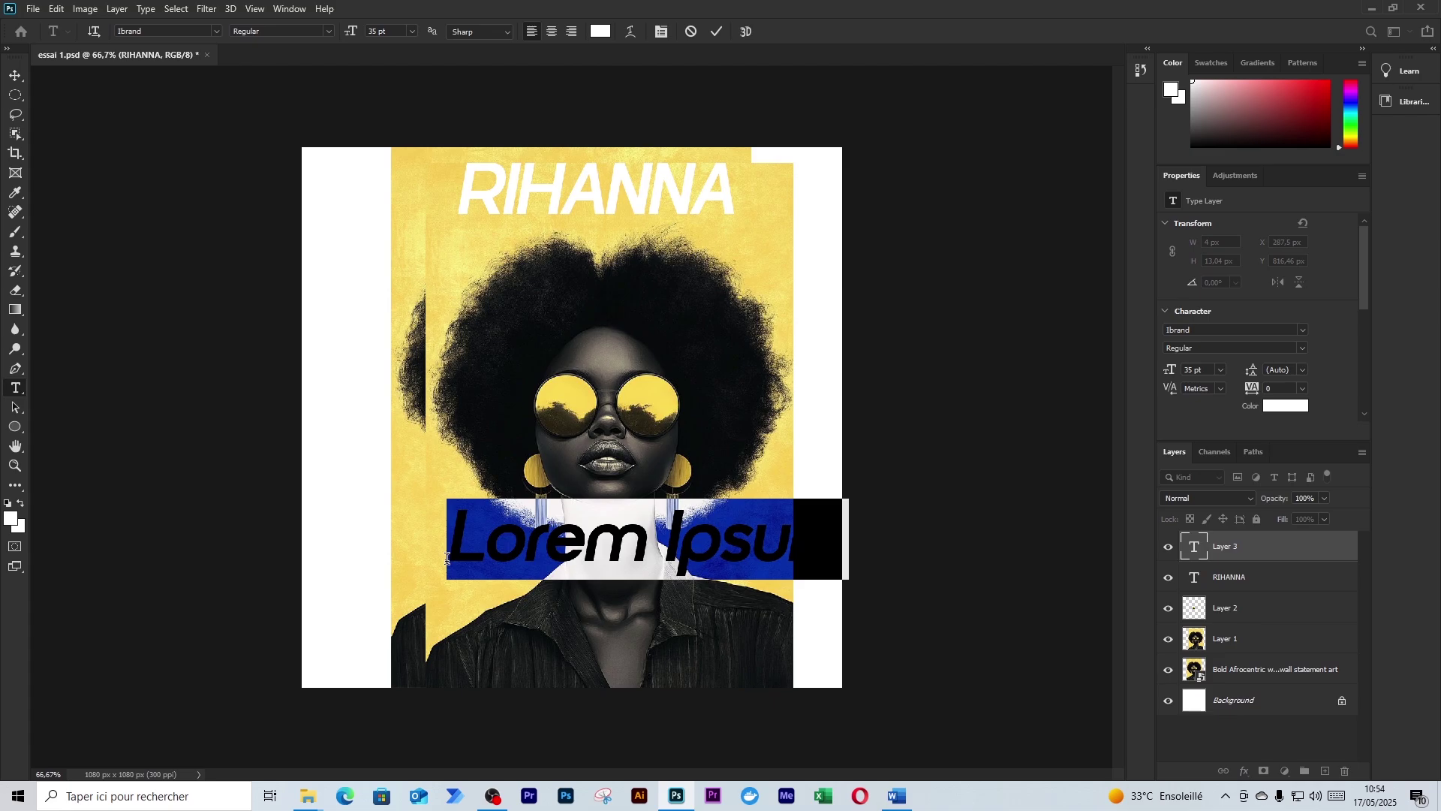
text(retqrgqfgqf)
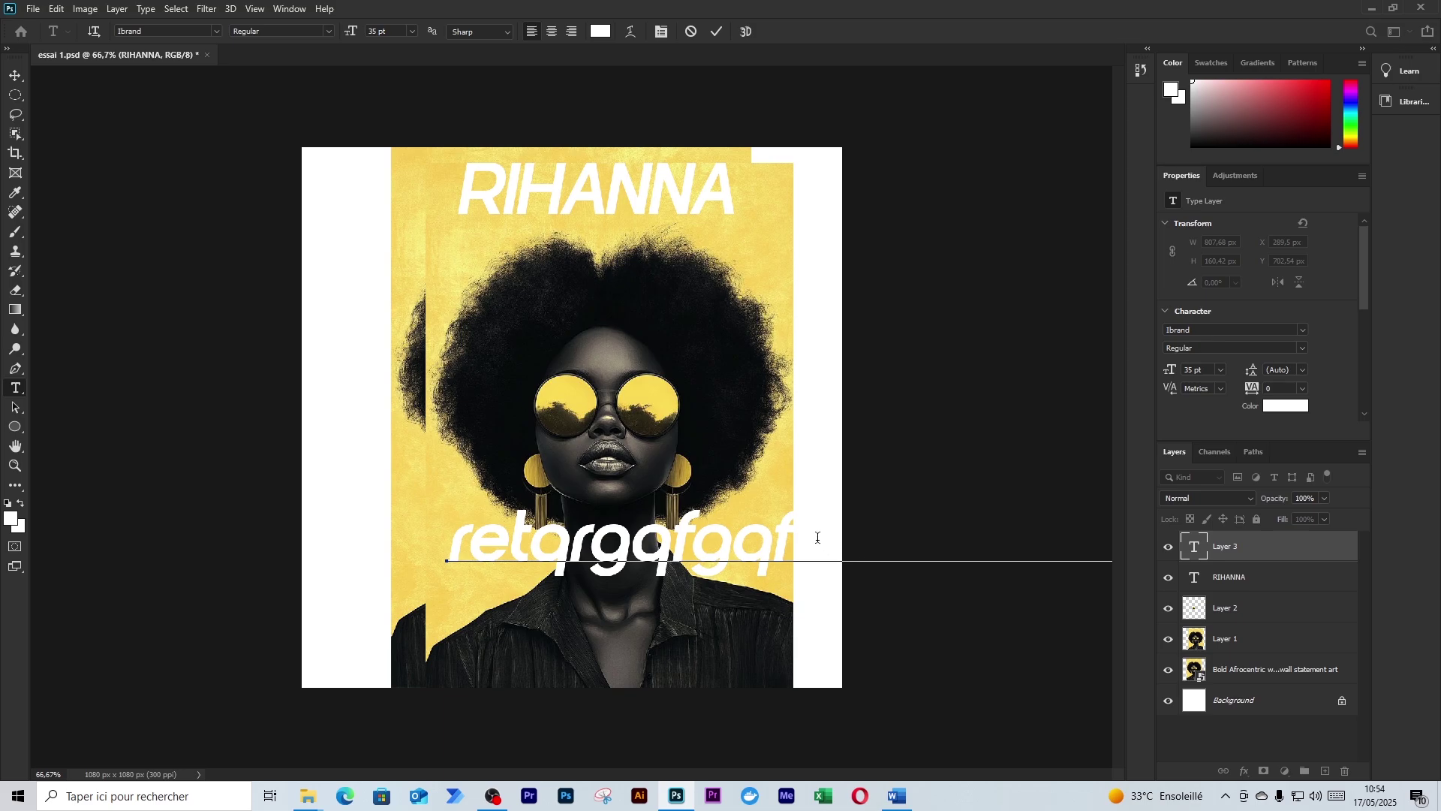
click(689, 32)
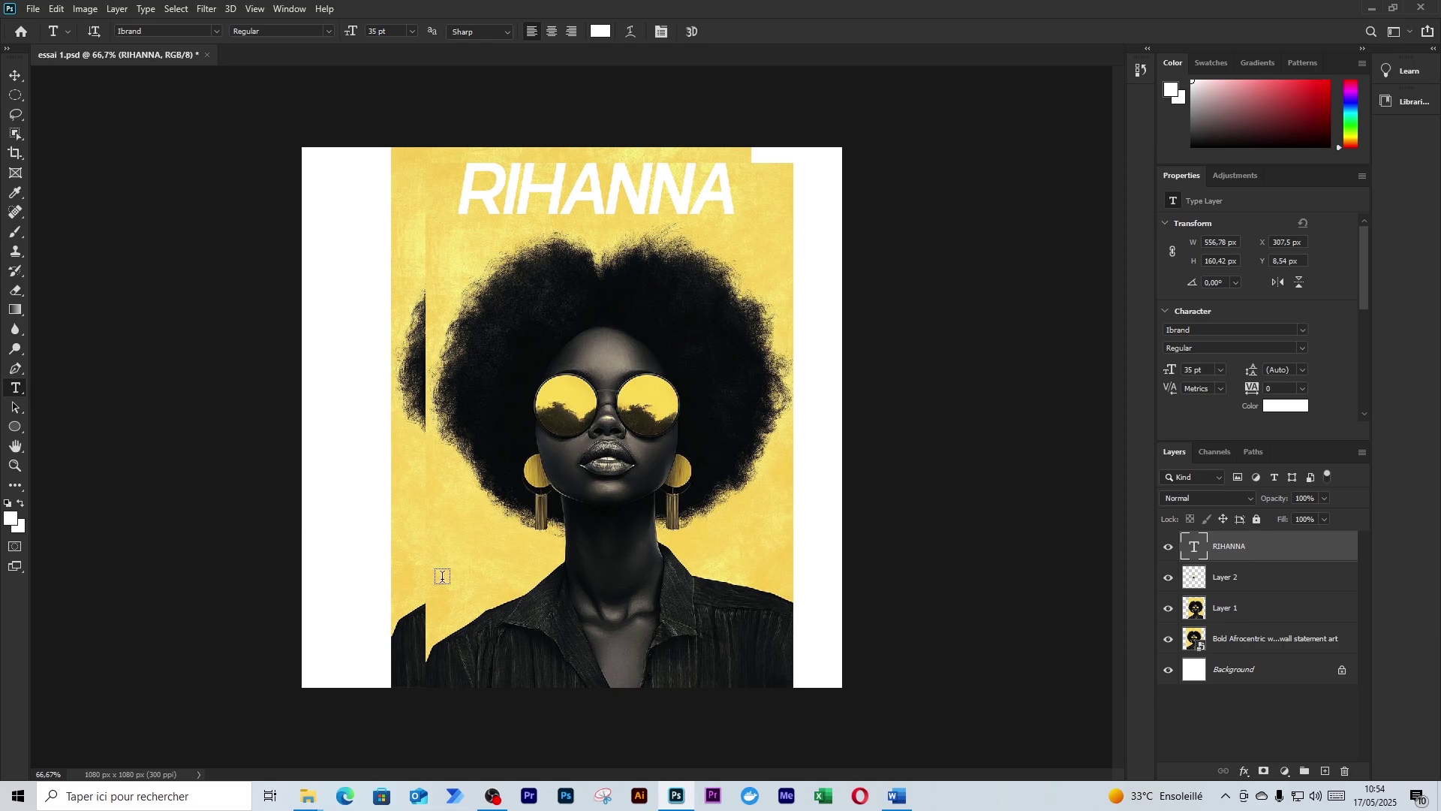
Create a paragraph text box about 653 by 191 px across the woman's chest and fill it with placeholder text starting "sdfsdfdsfd".
drag(442, 576, 768, 670)
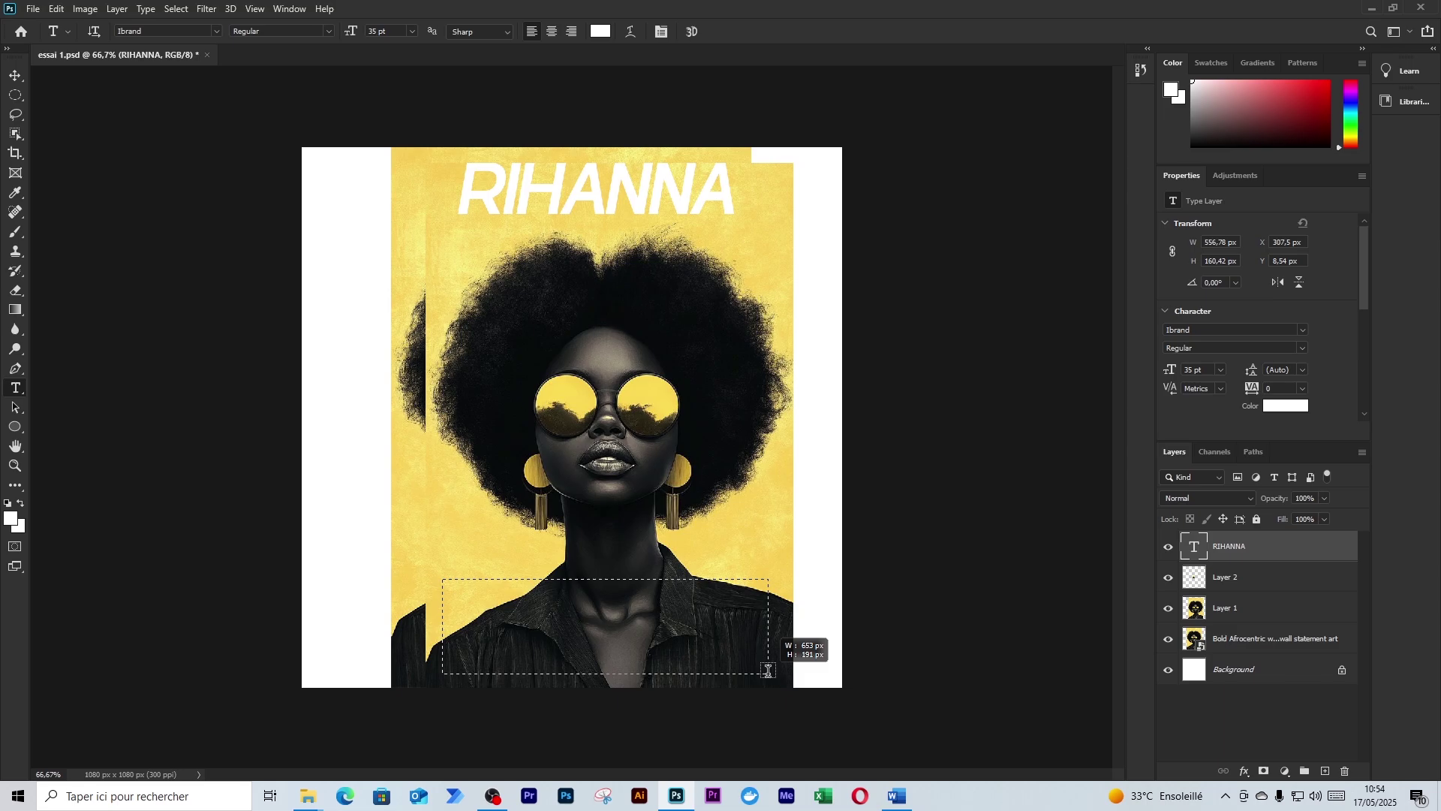
drag(768, 670, 768, 672)
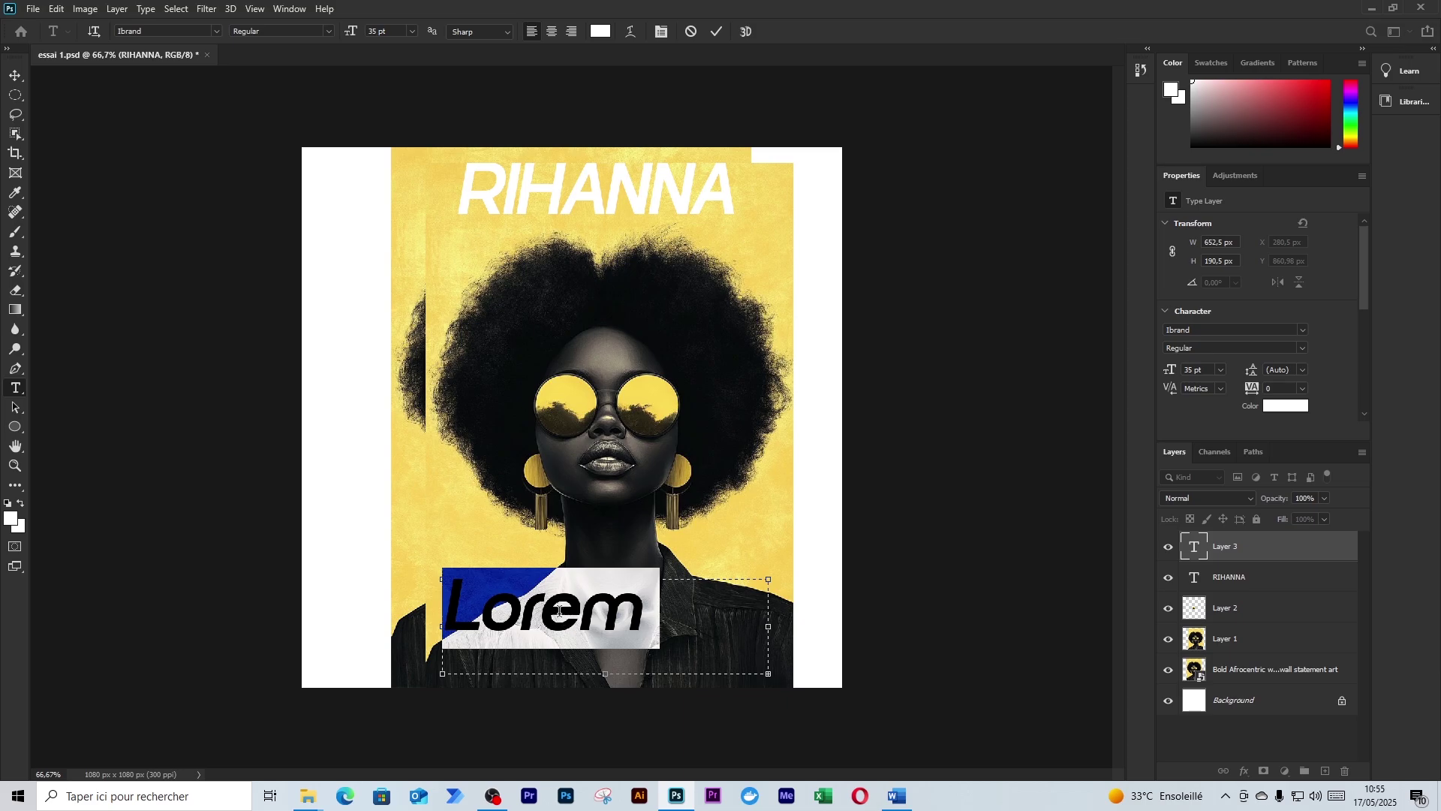
text(sdfsdfdsfd)
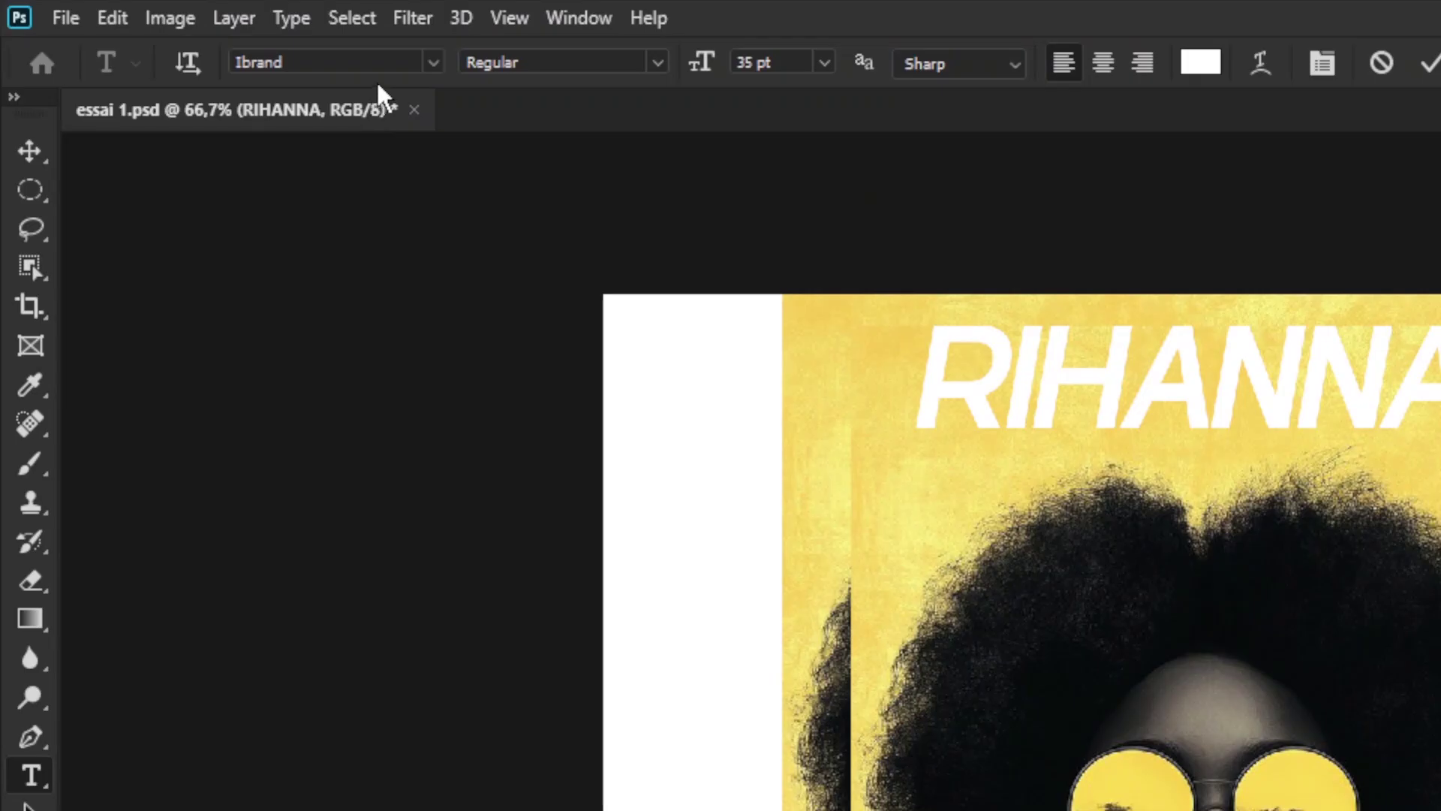
Select the chest placeholder text and set its font to Avalanche, after trying Bahnschrift.
click(427, 66)
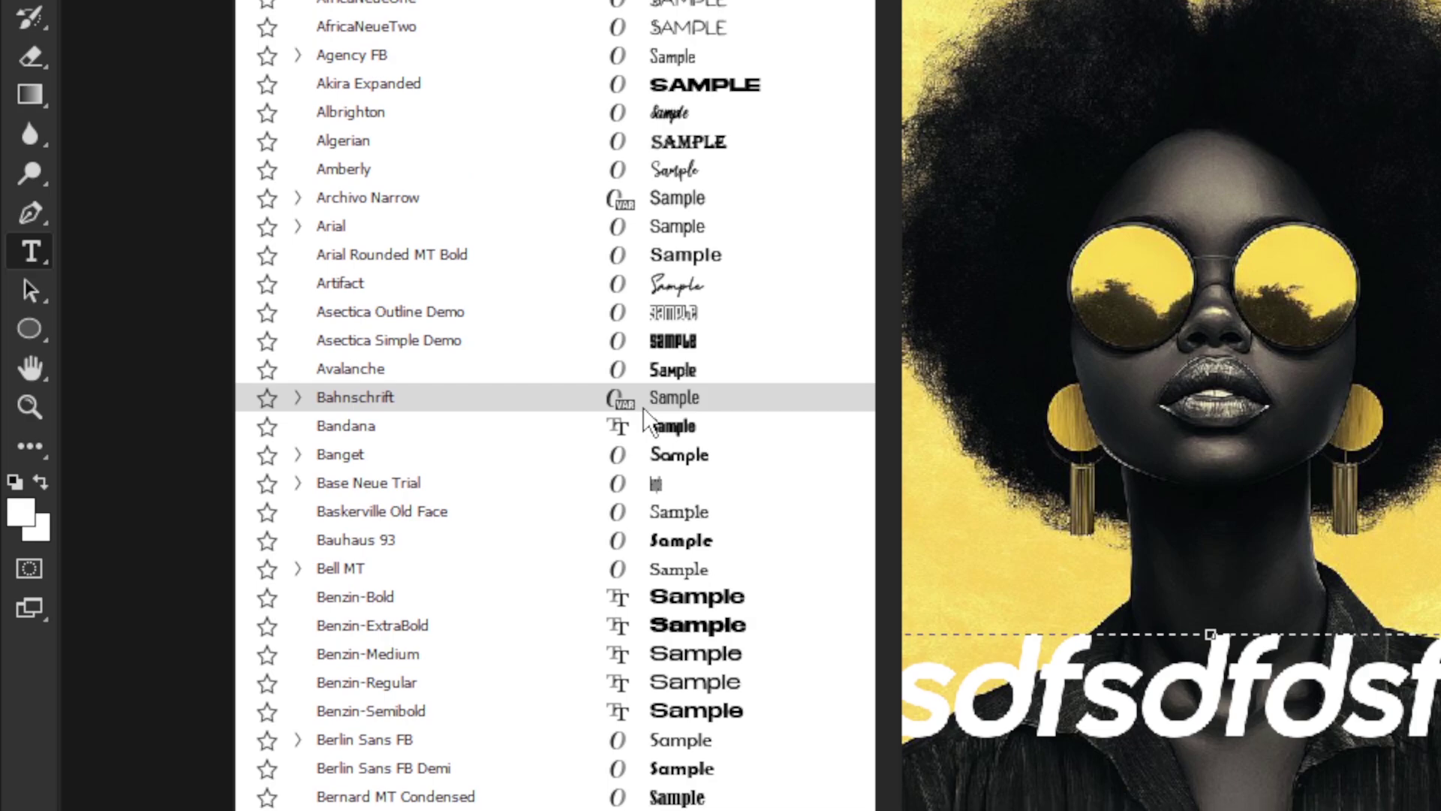
click(660, 412)
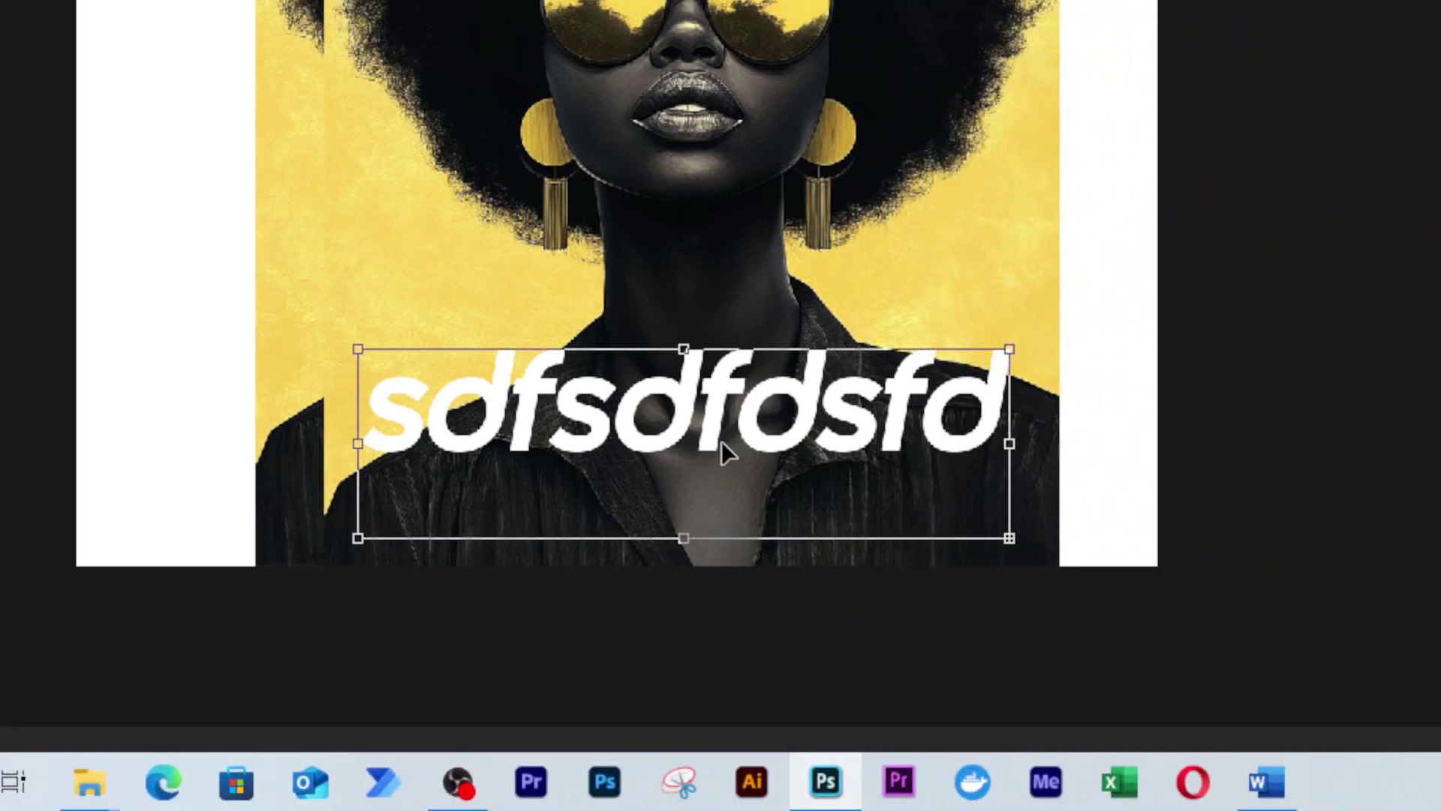
double_click(722, 439)
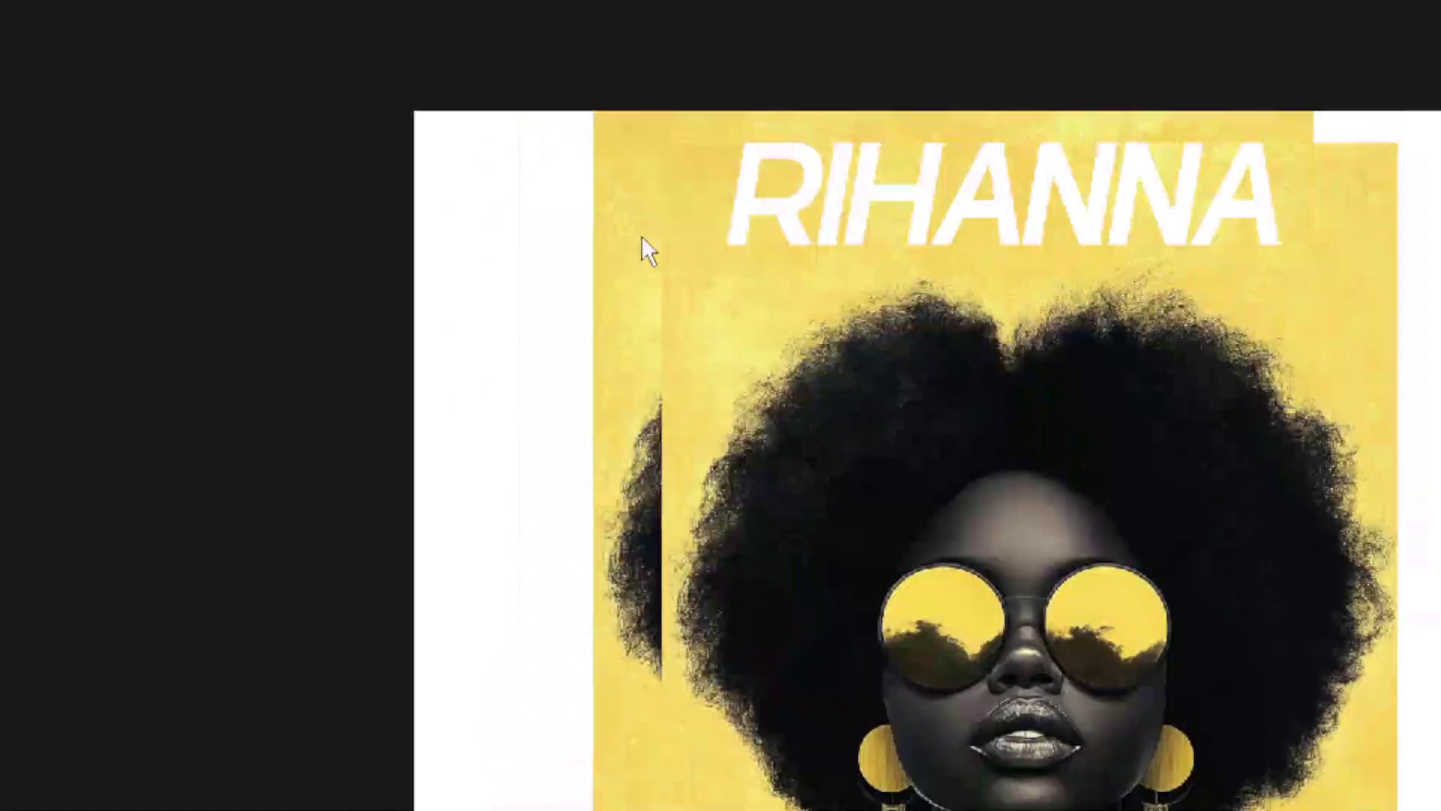
click(434, 63)
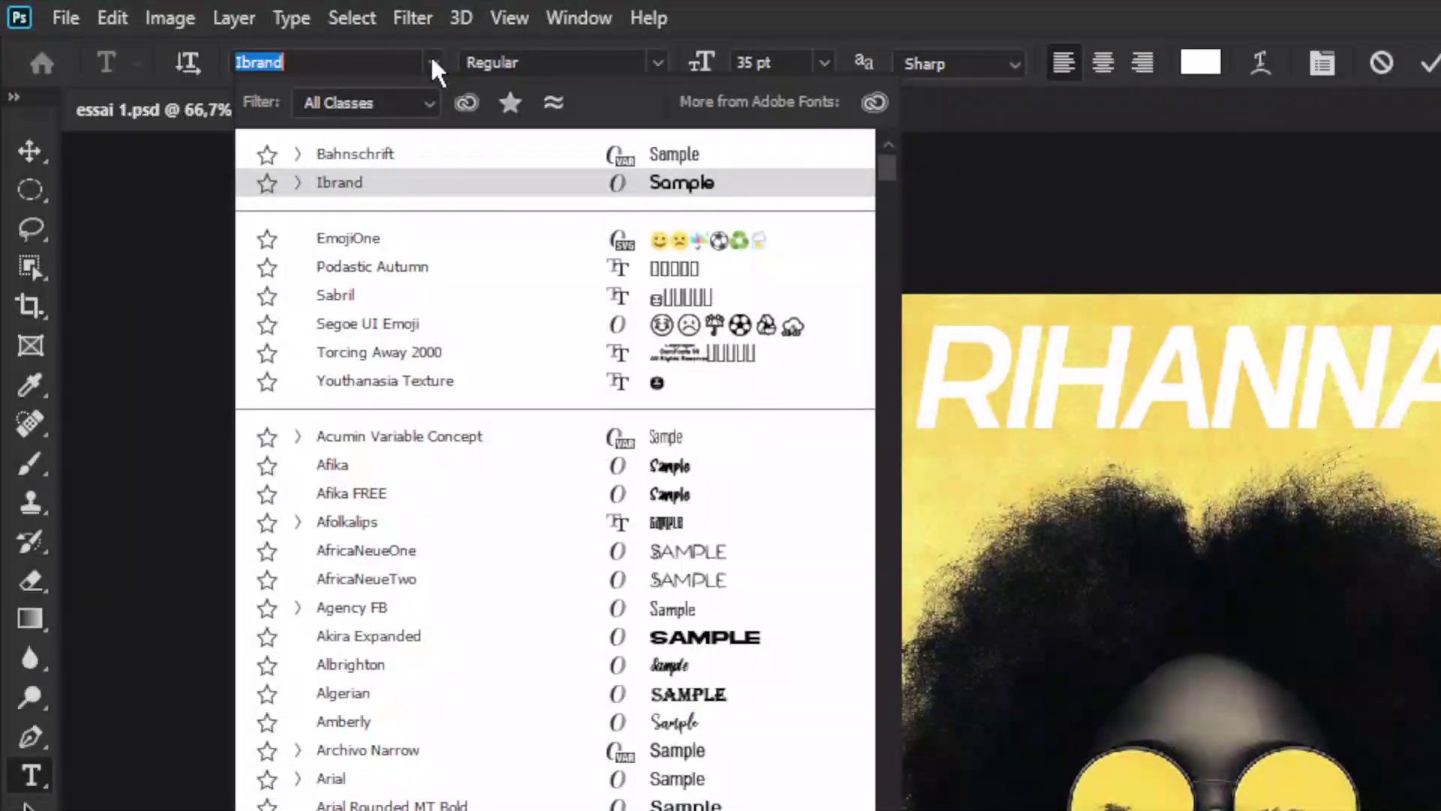
click(553, 407)
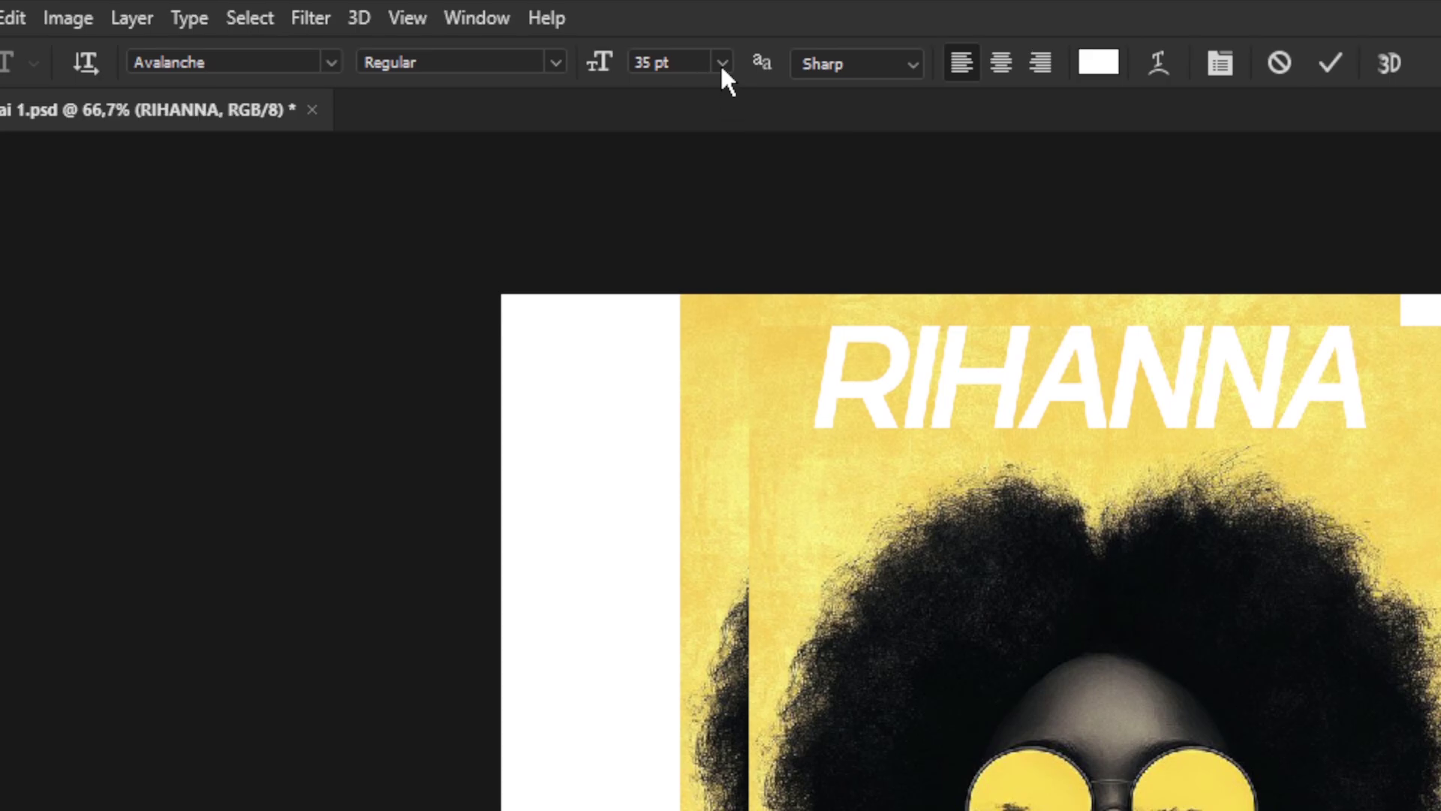
Try 11 pt and 36 pt on the whole placeholder paragraph and set its size to 18 pt.
click(722, 64)
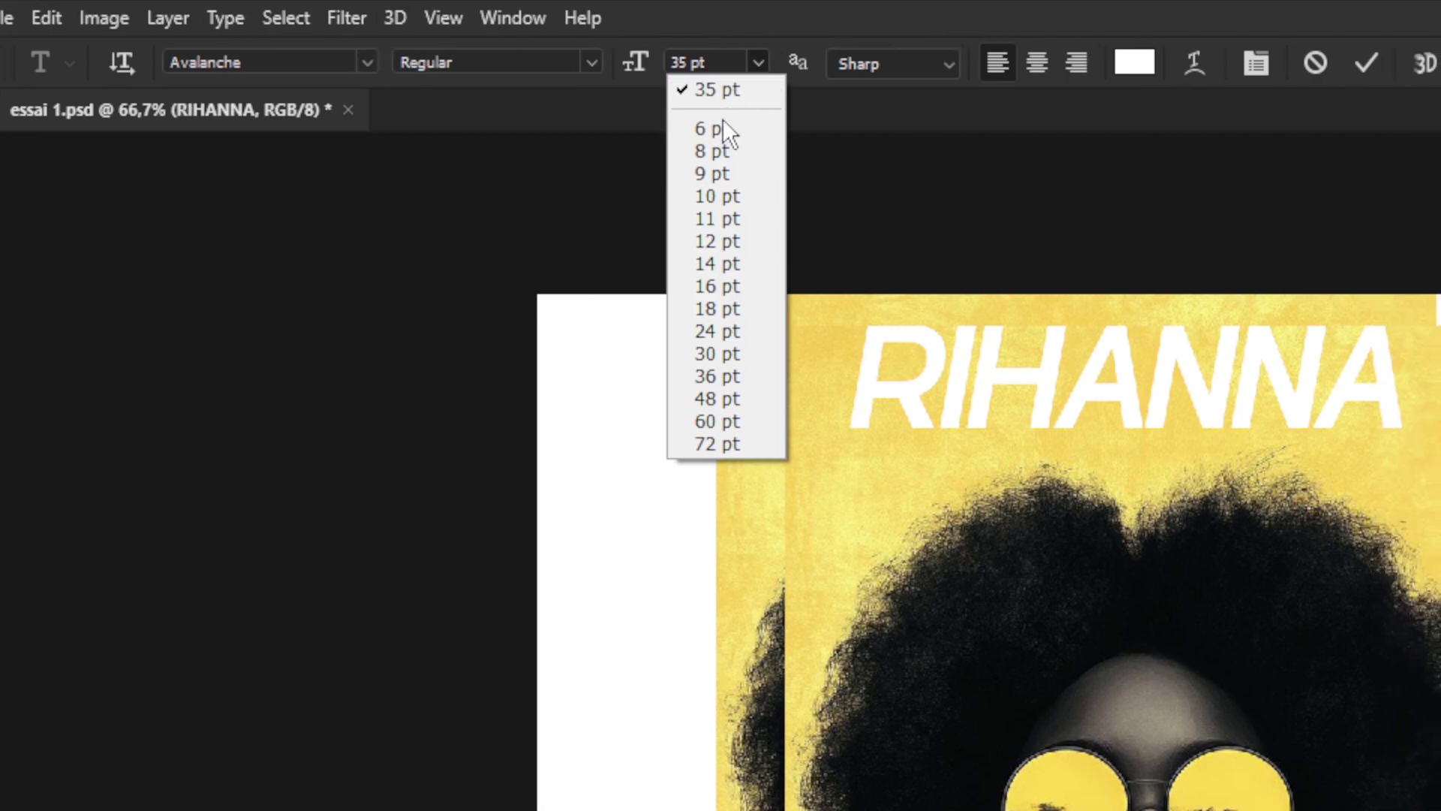
click(728, 220)
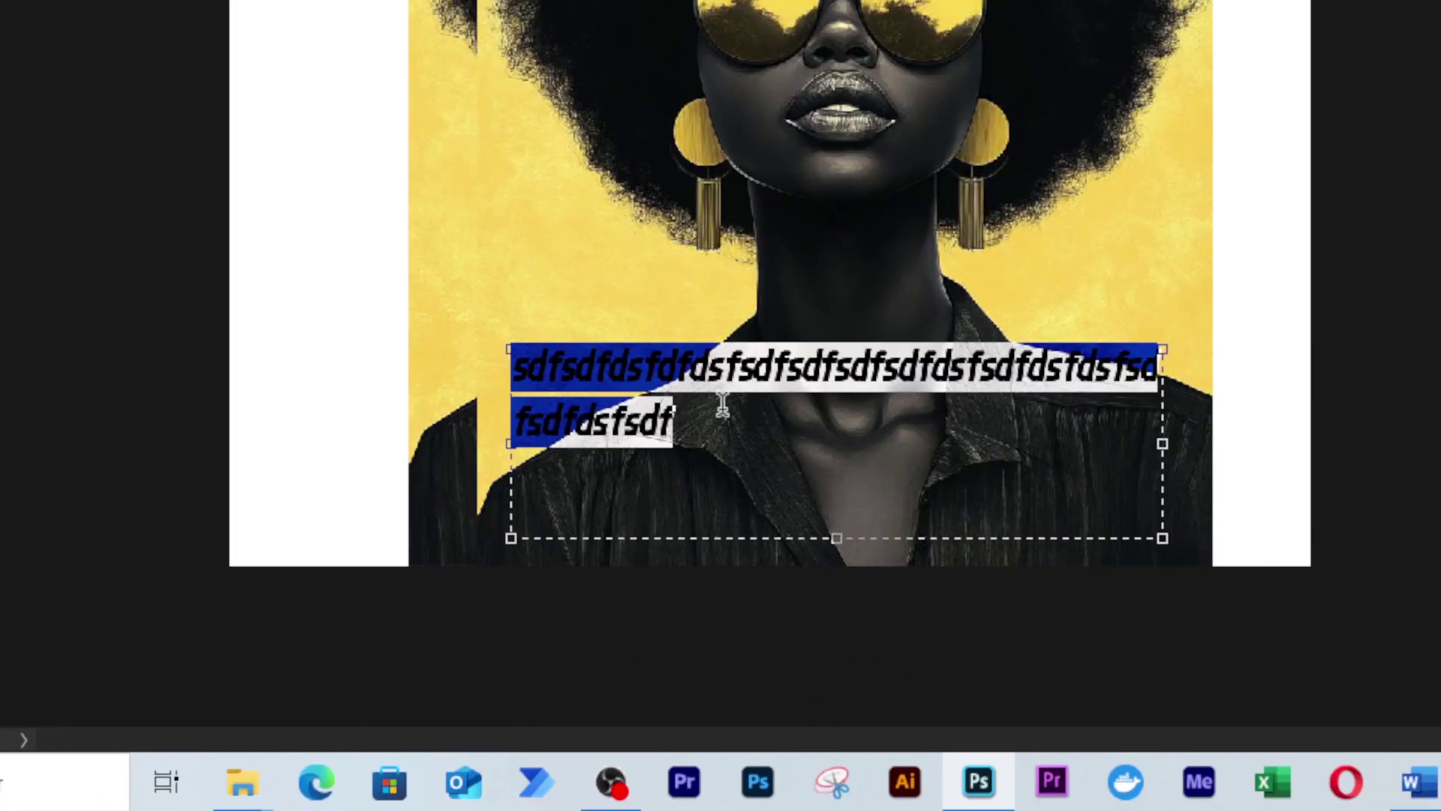
click(721, 423)
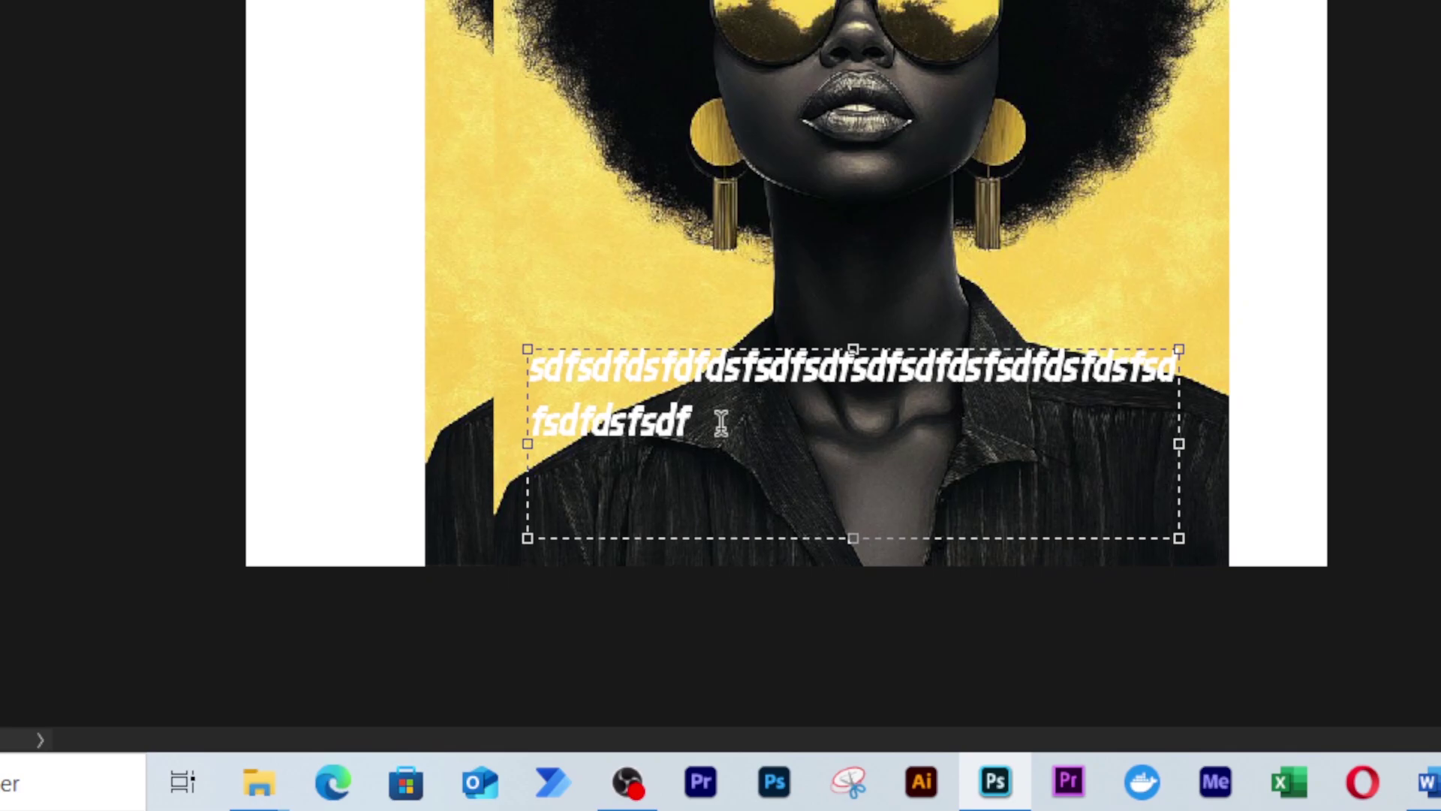
key(ctrl+a)
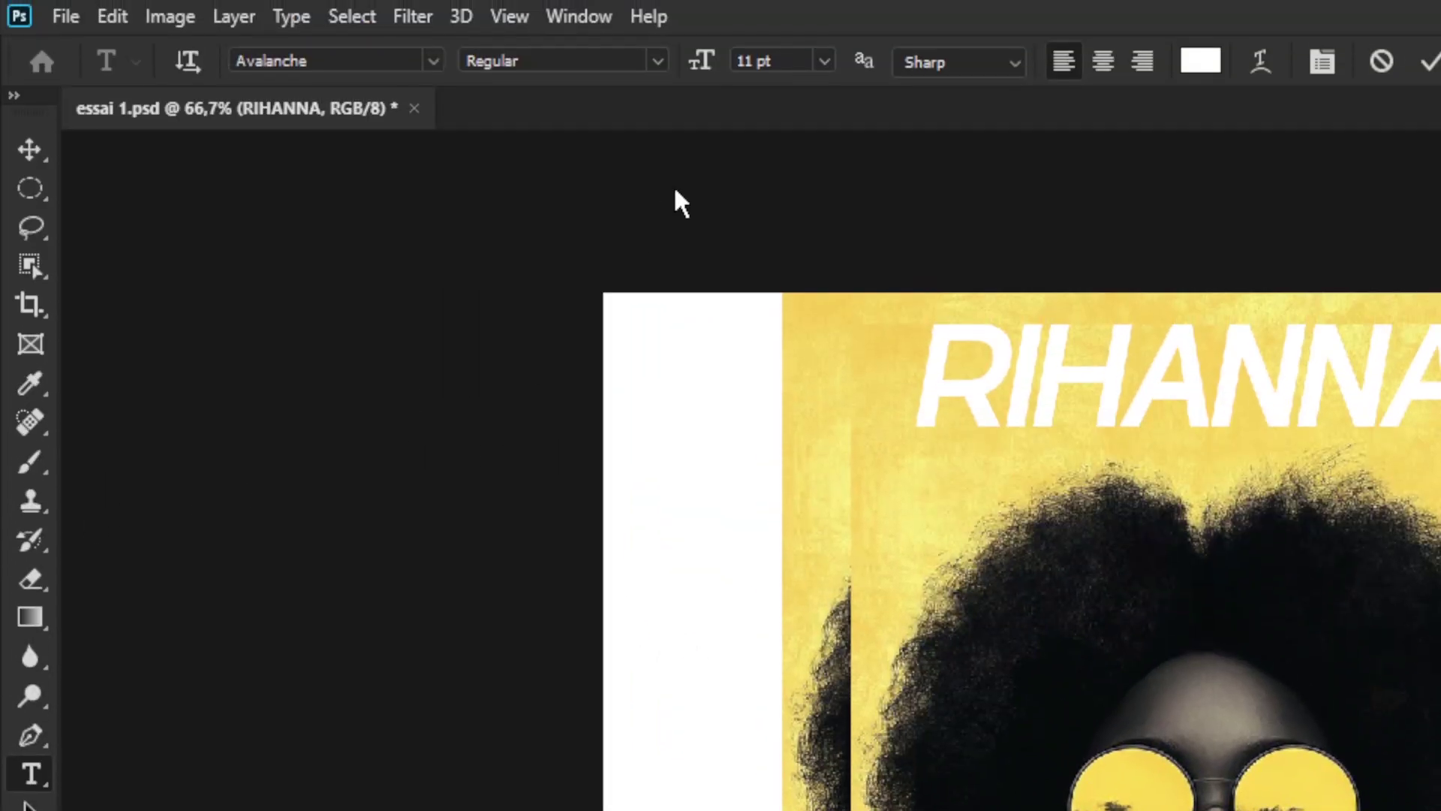
click(823, 59)
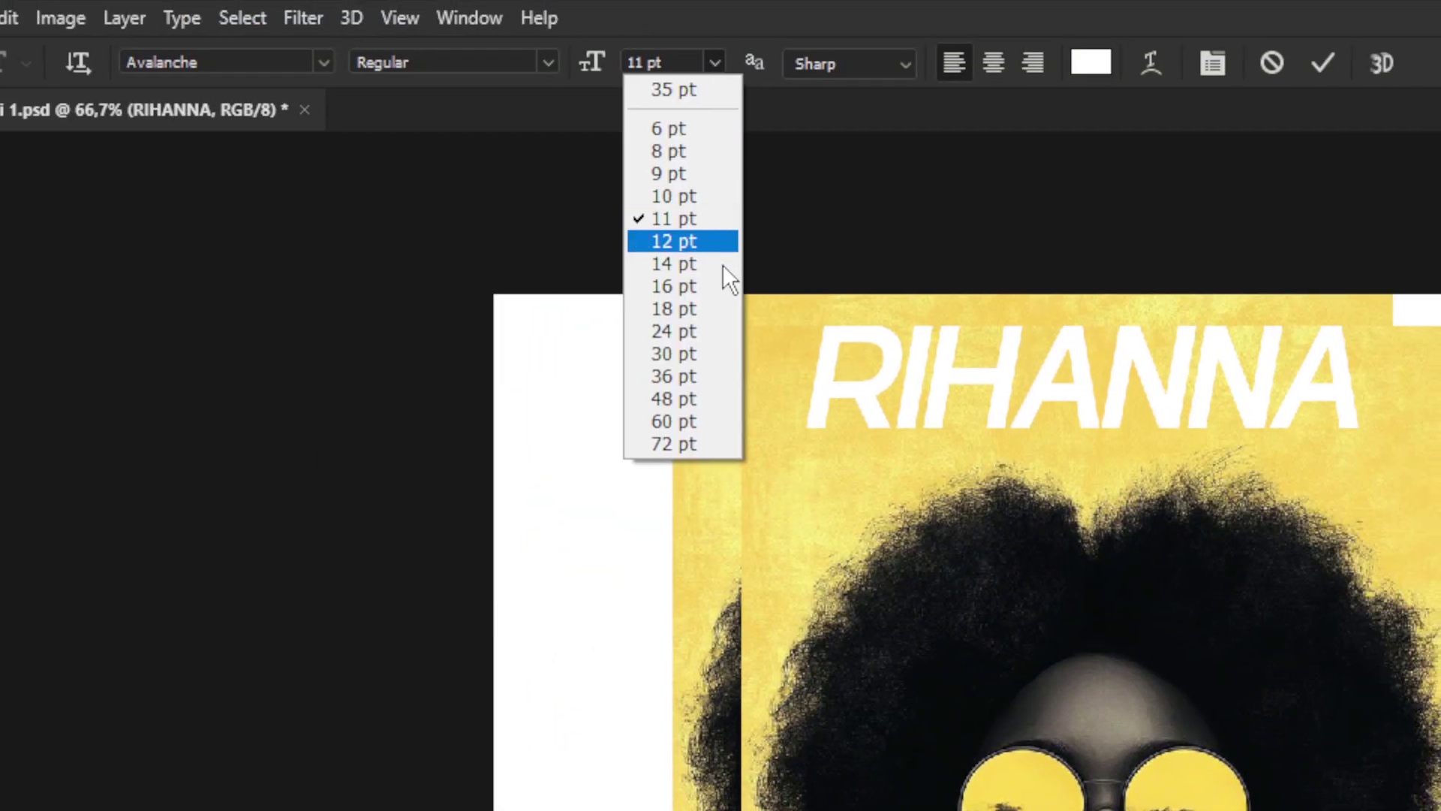
click(722, 376)
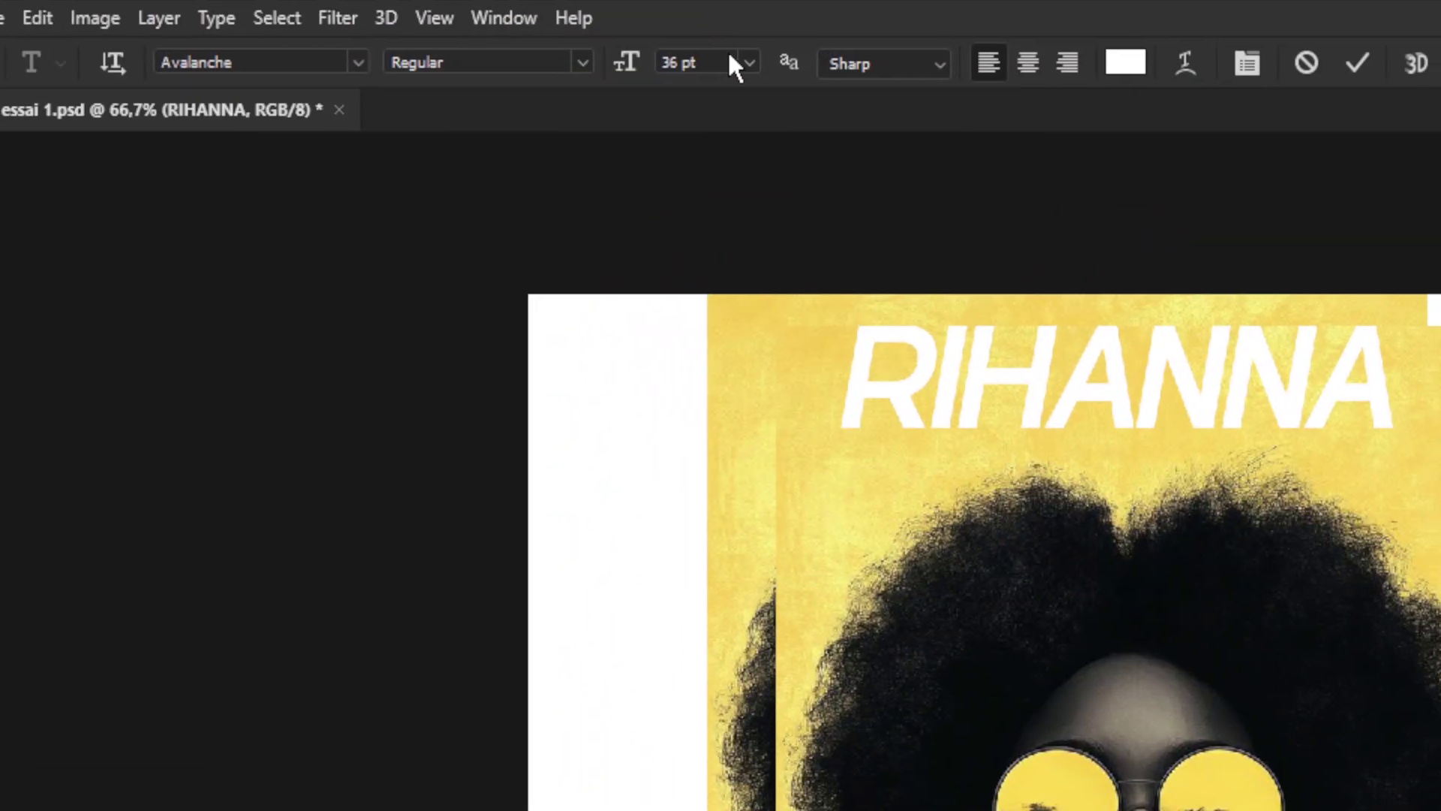
click(748, 63)
click(722, 304)
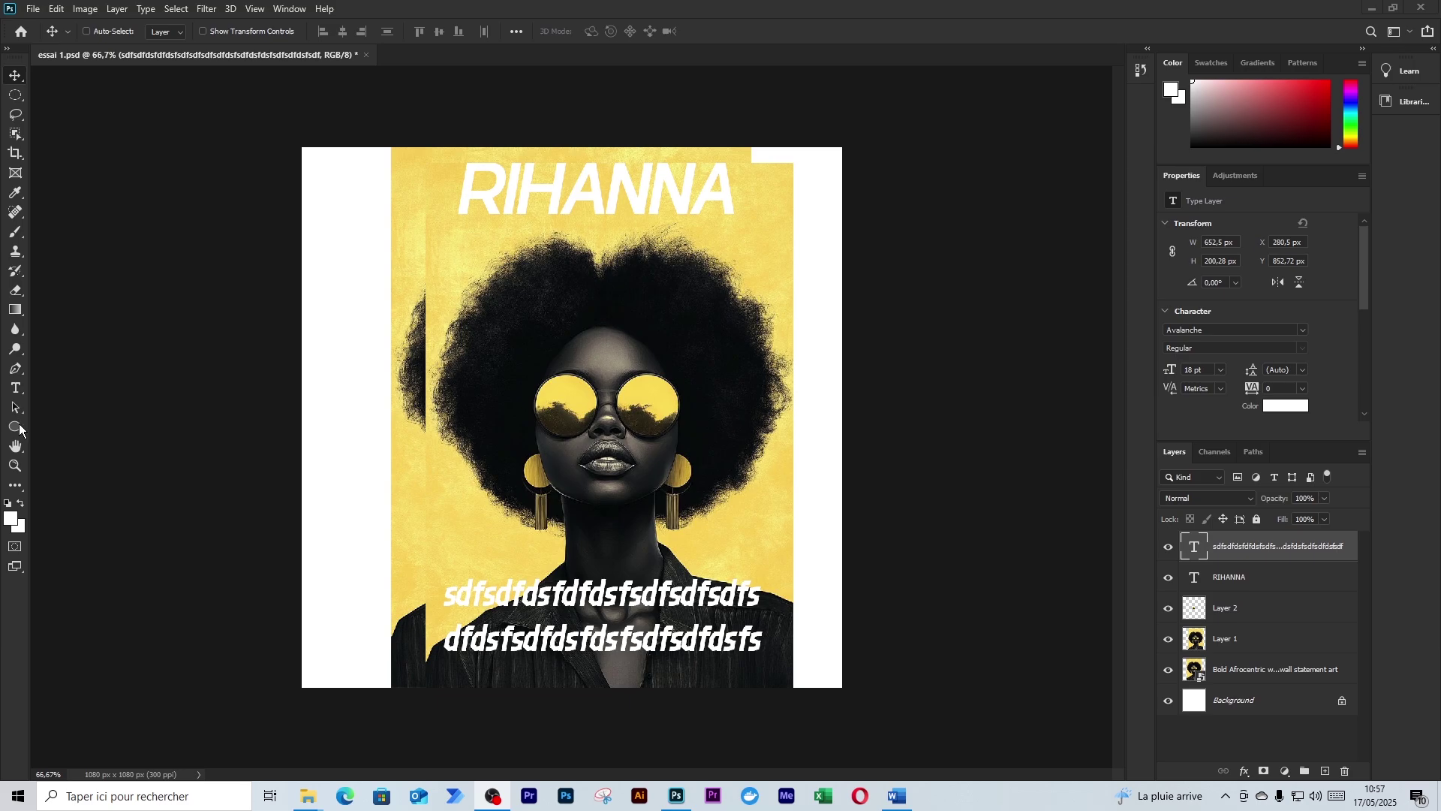
Draw a white rectangle shape about 704 by 195 px over the placeholder paragraph.
click(19, 429)
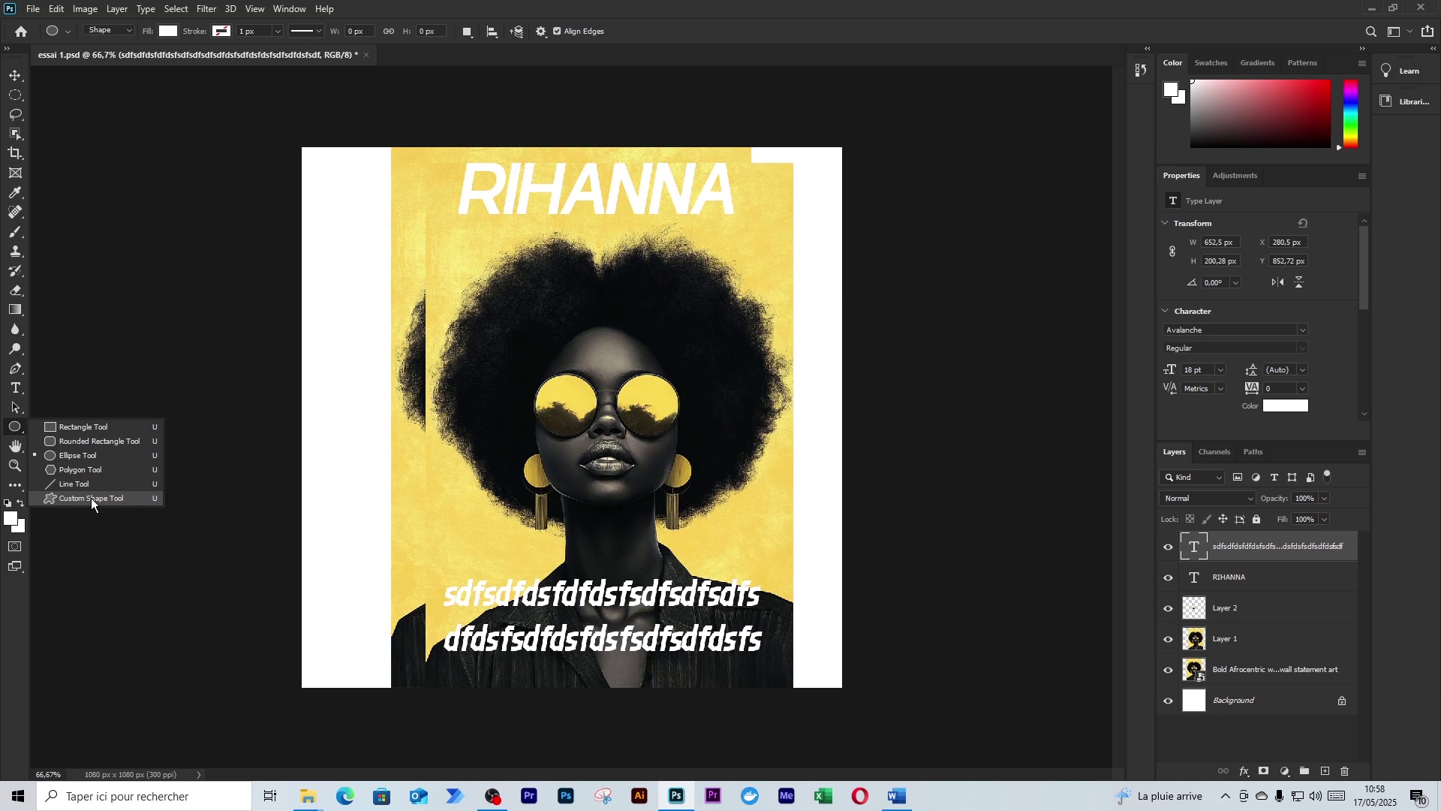
click(95, 427)
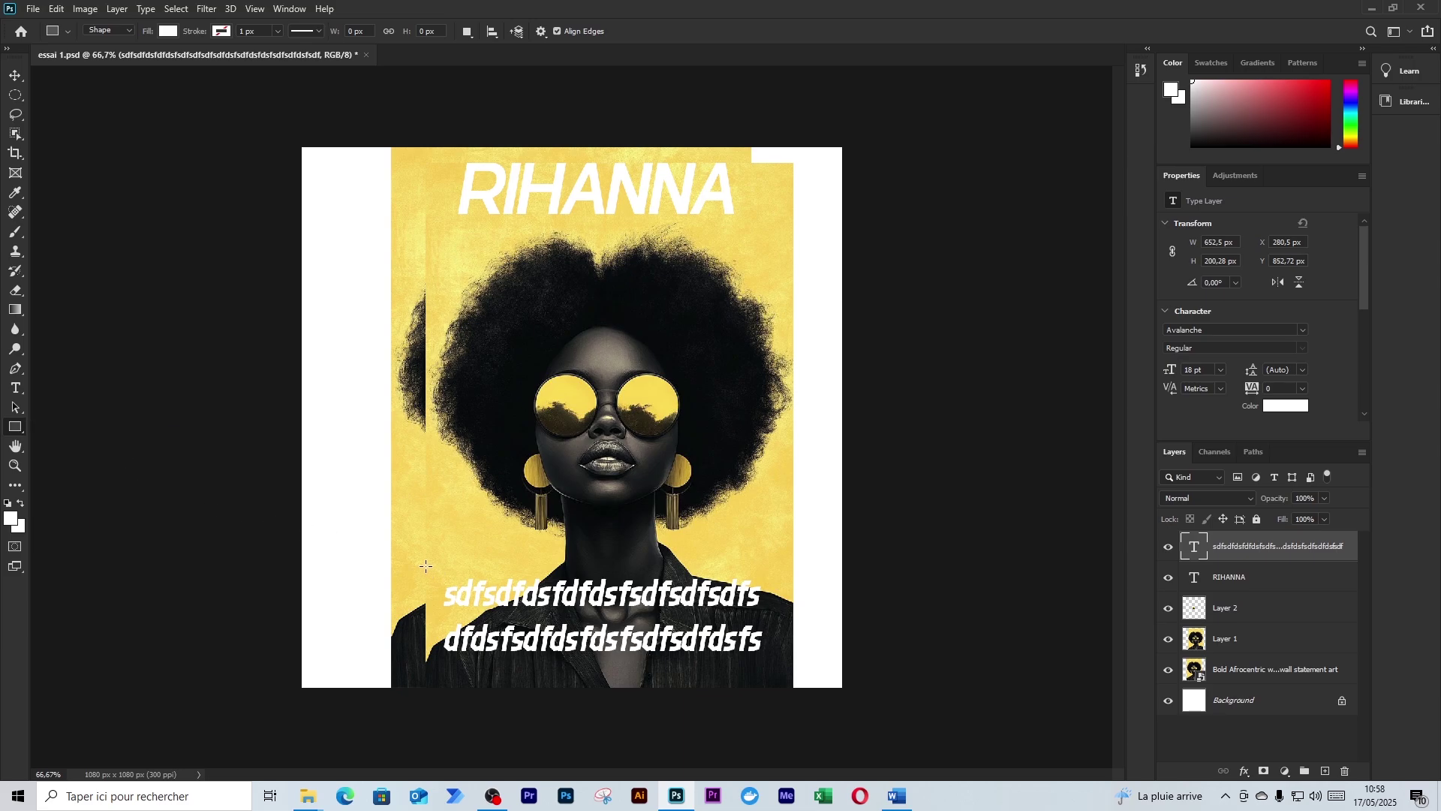
drag(426, 566, 778, 664)
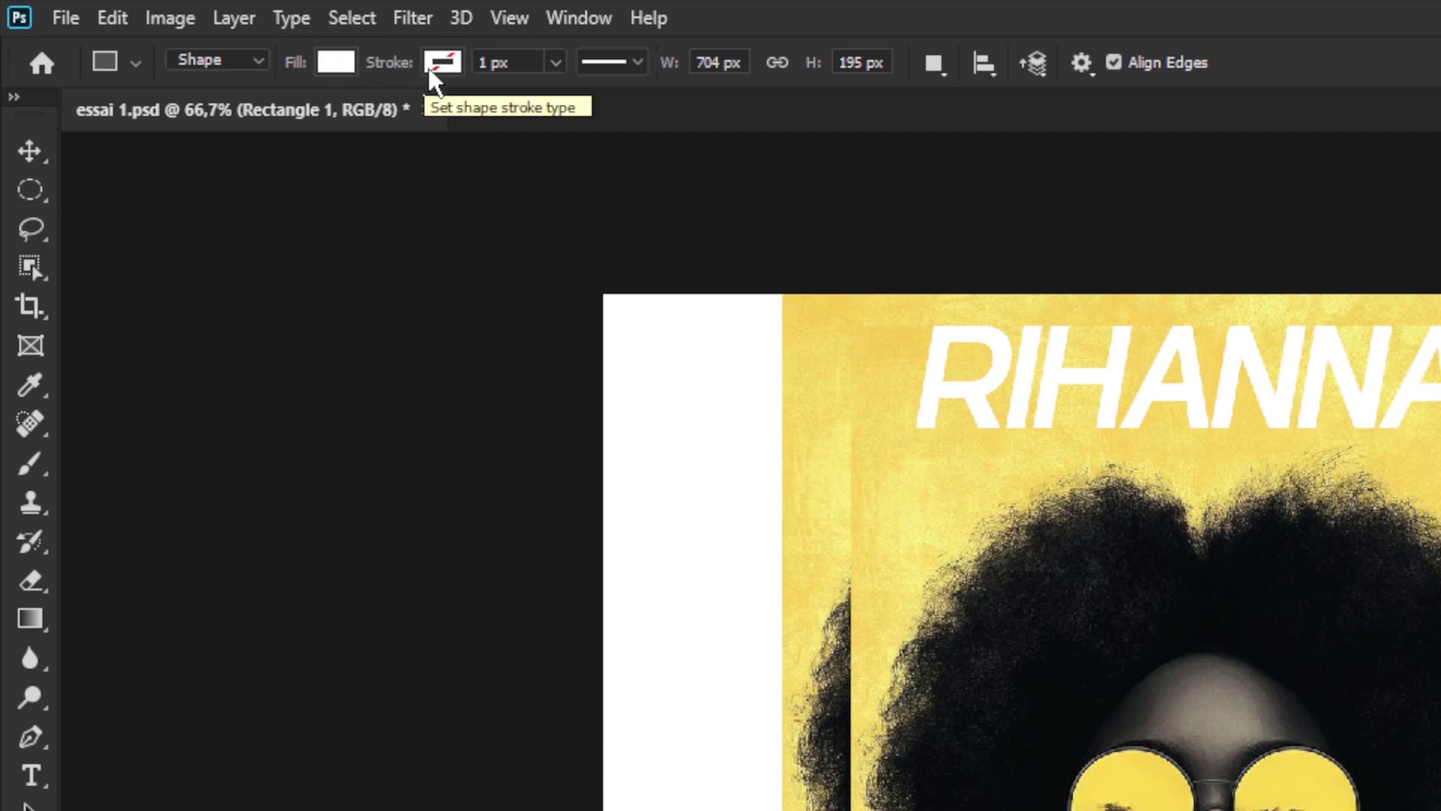
Try red, green and sampled dark fills for the rectangle, then set it to a gold sampled from the image, RGB 192, 154, 43.
click(338, 64)
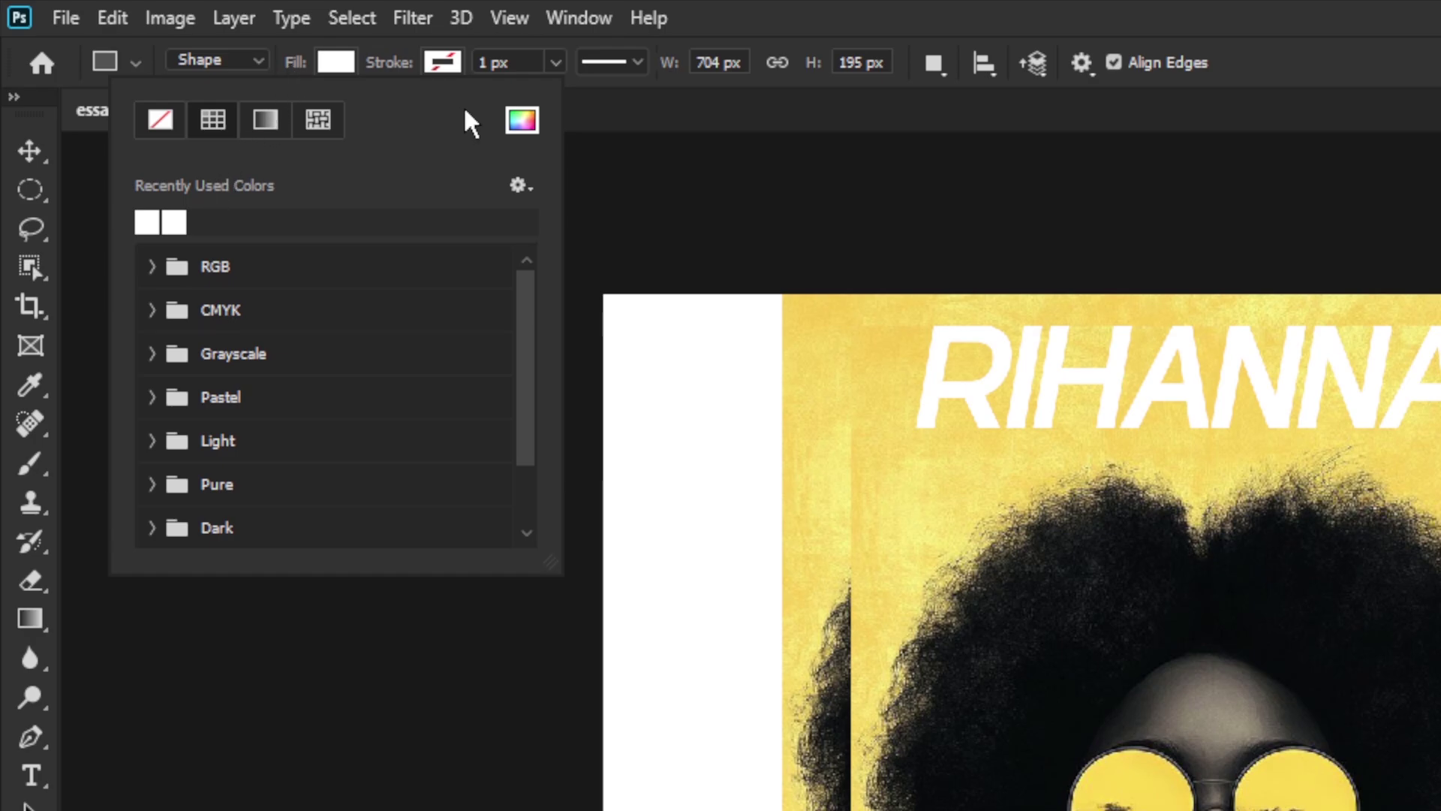
click(531, 118)
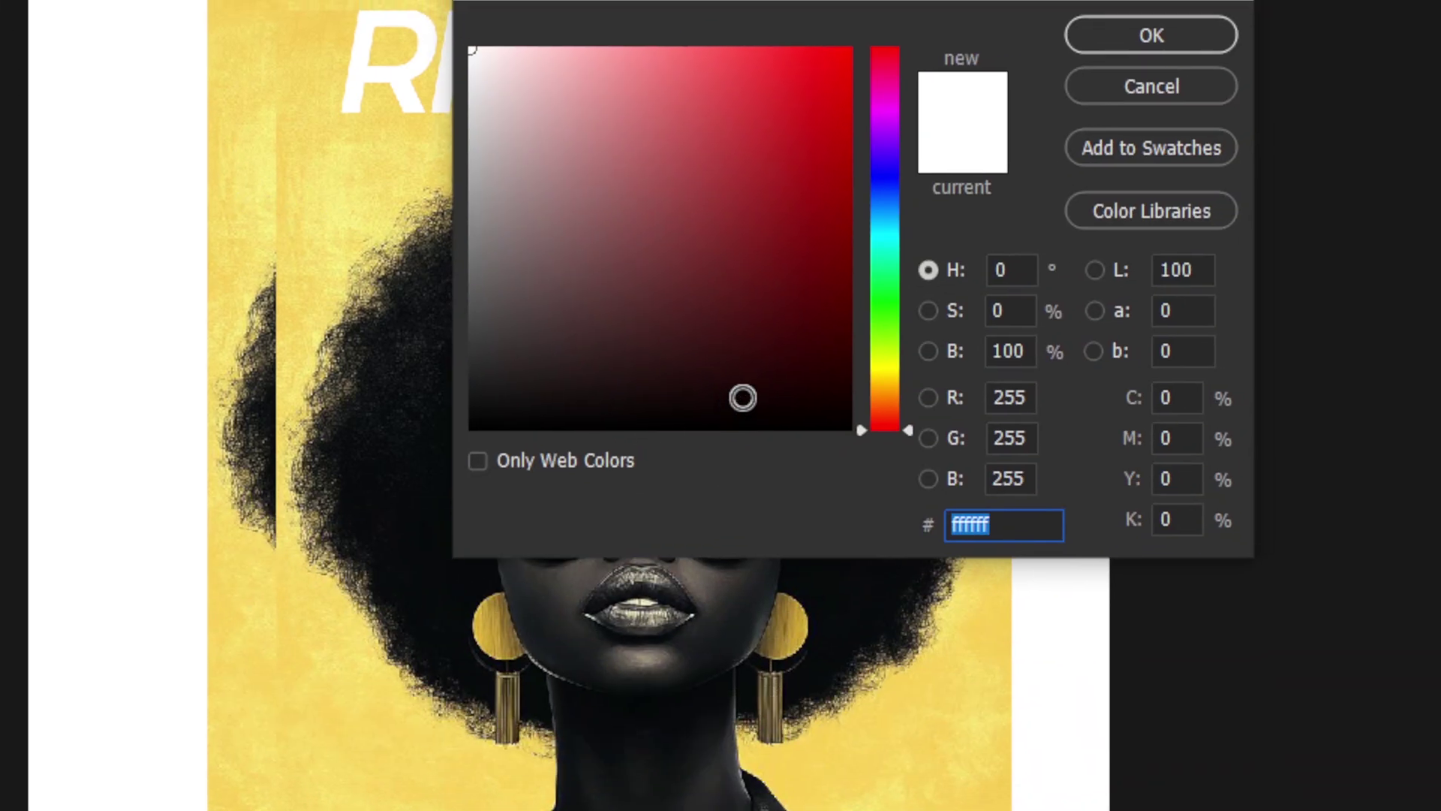
text(7d0a0a)
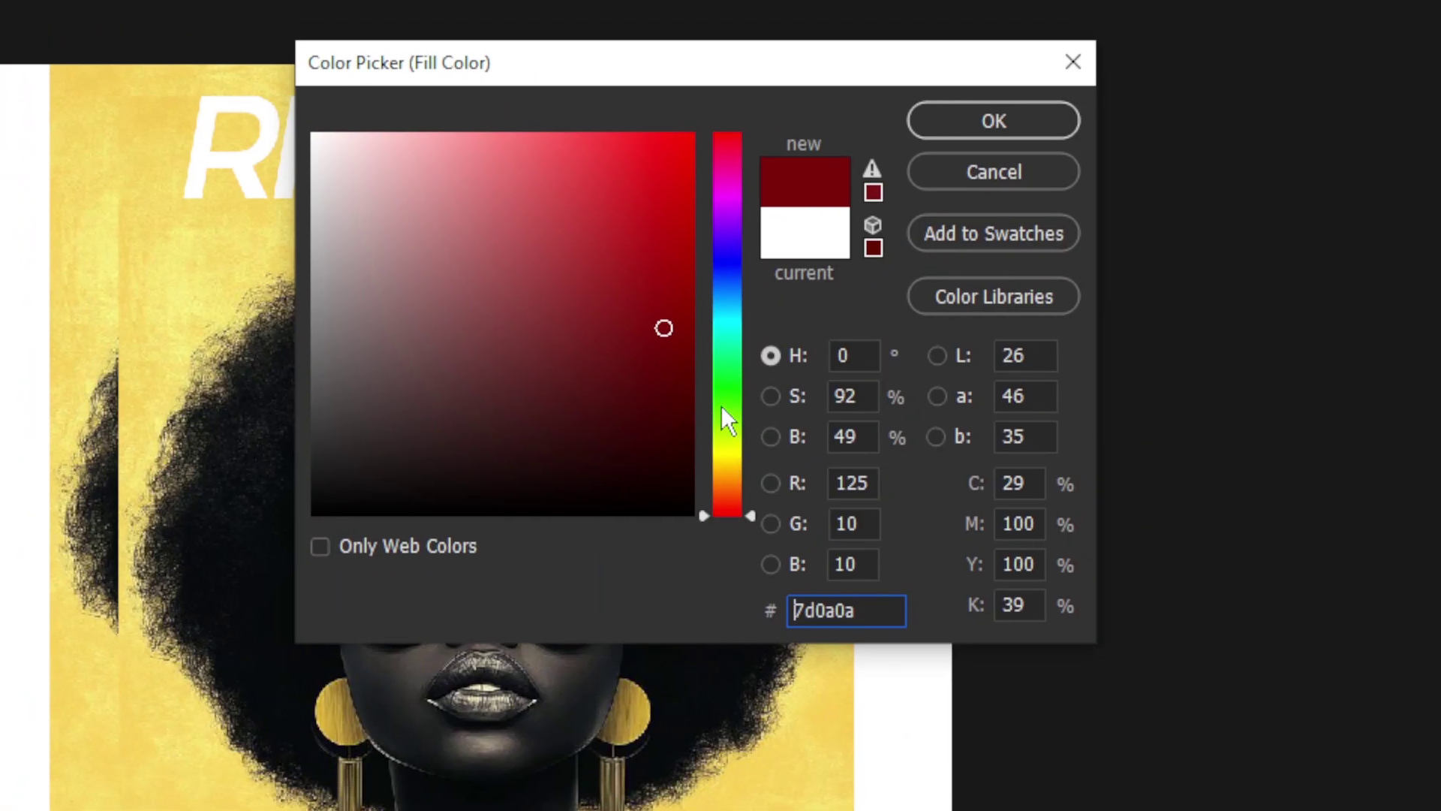
click(719, 419)
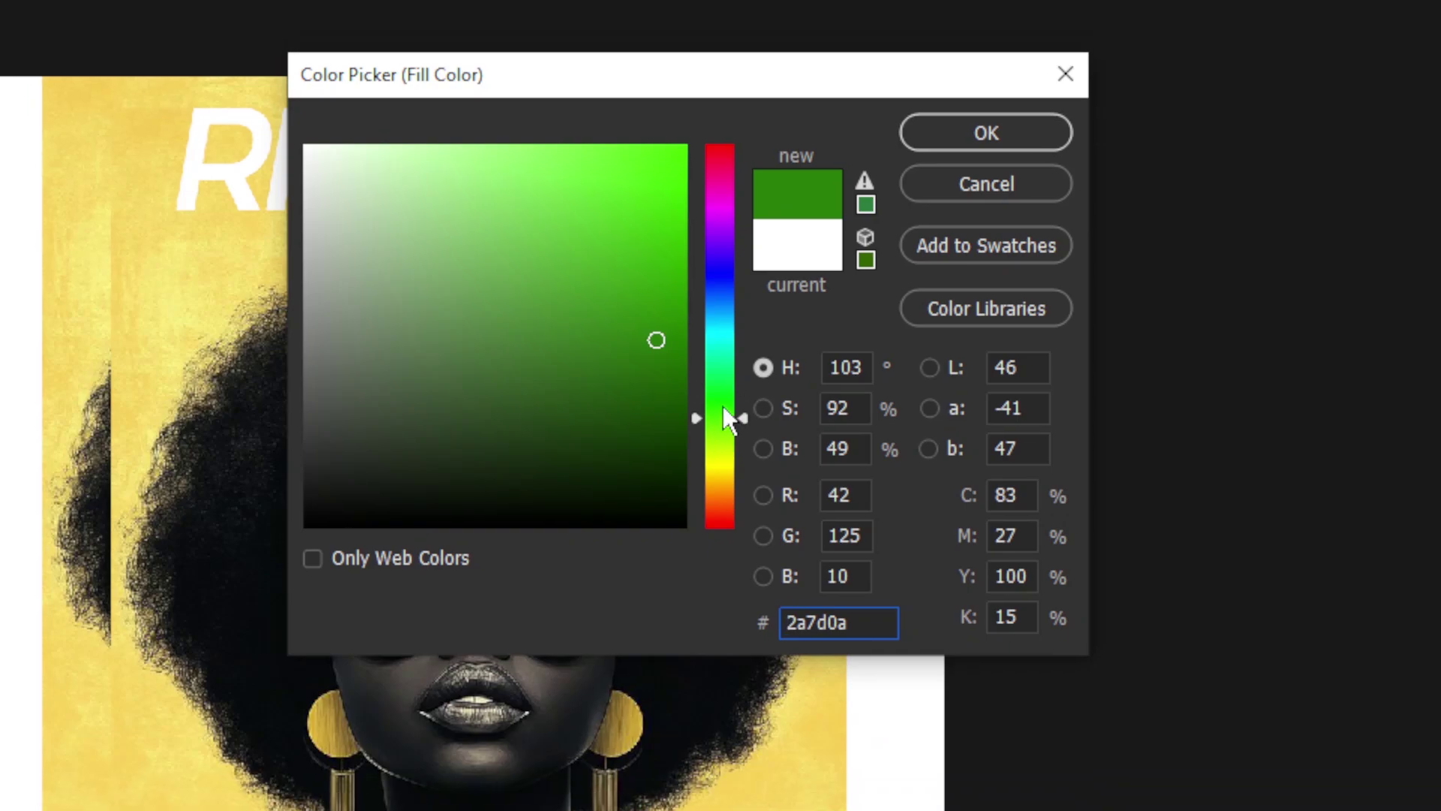
drag(703, 439, 708, 285)
drag(725, 385, 726, 635)
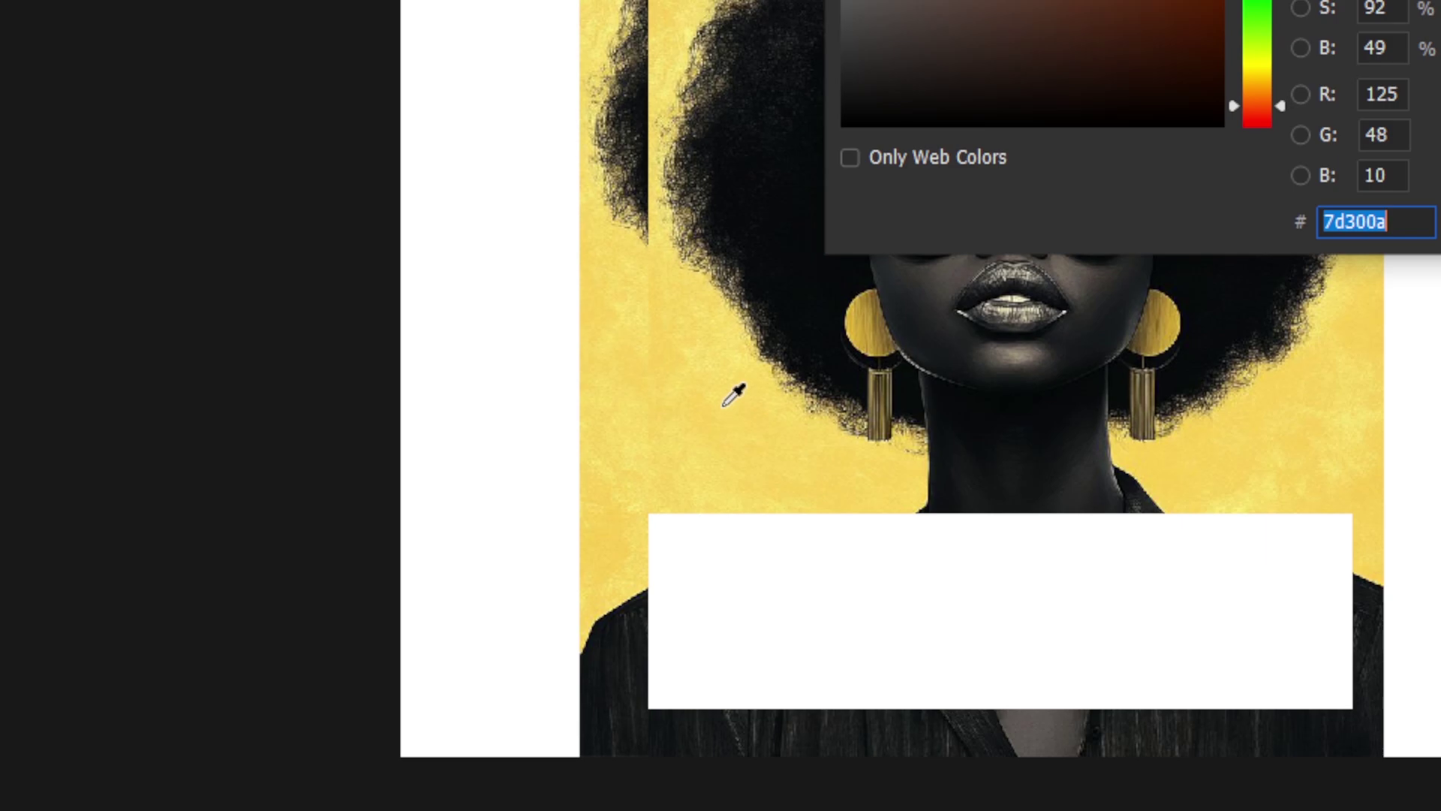
click(757, 418)
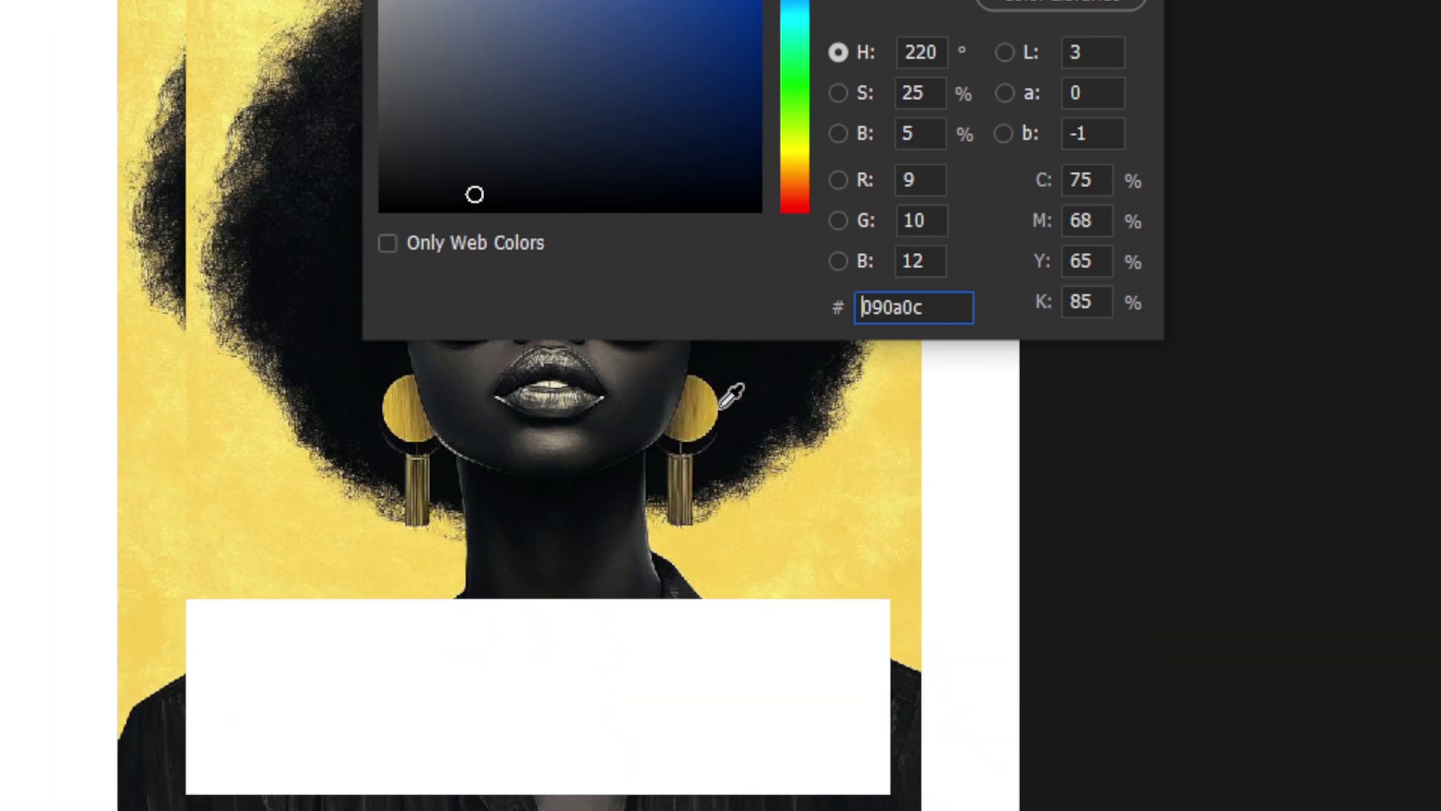
click(963, 618)
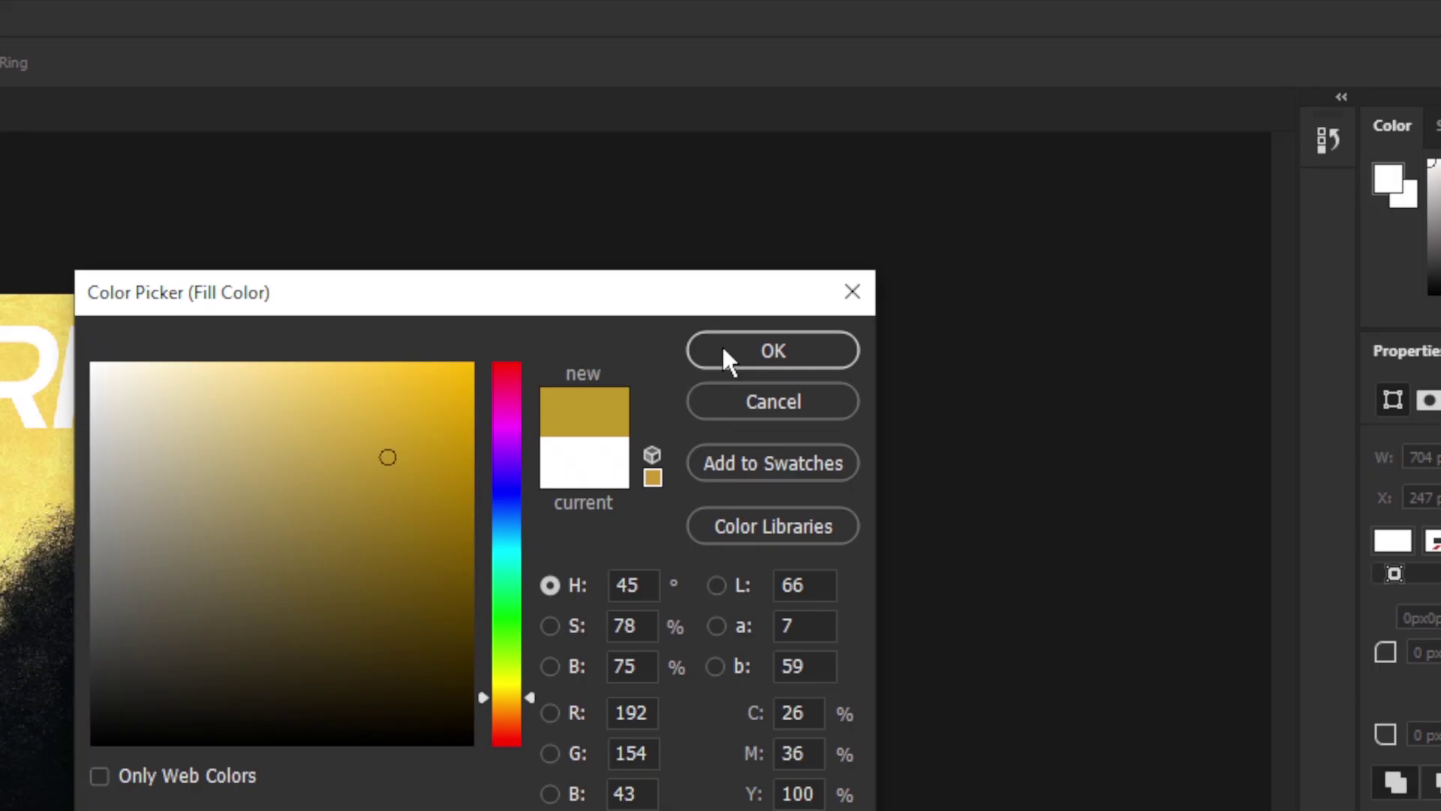
click(724, 349)
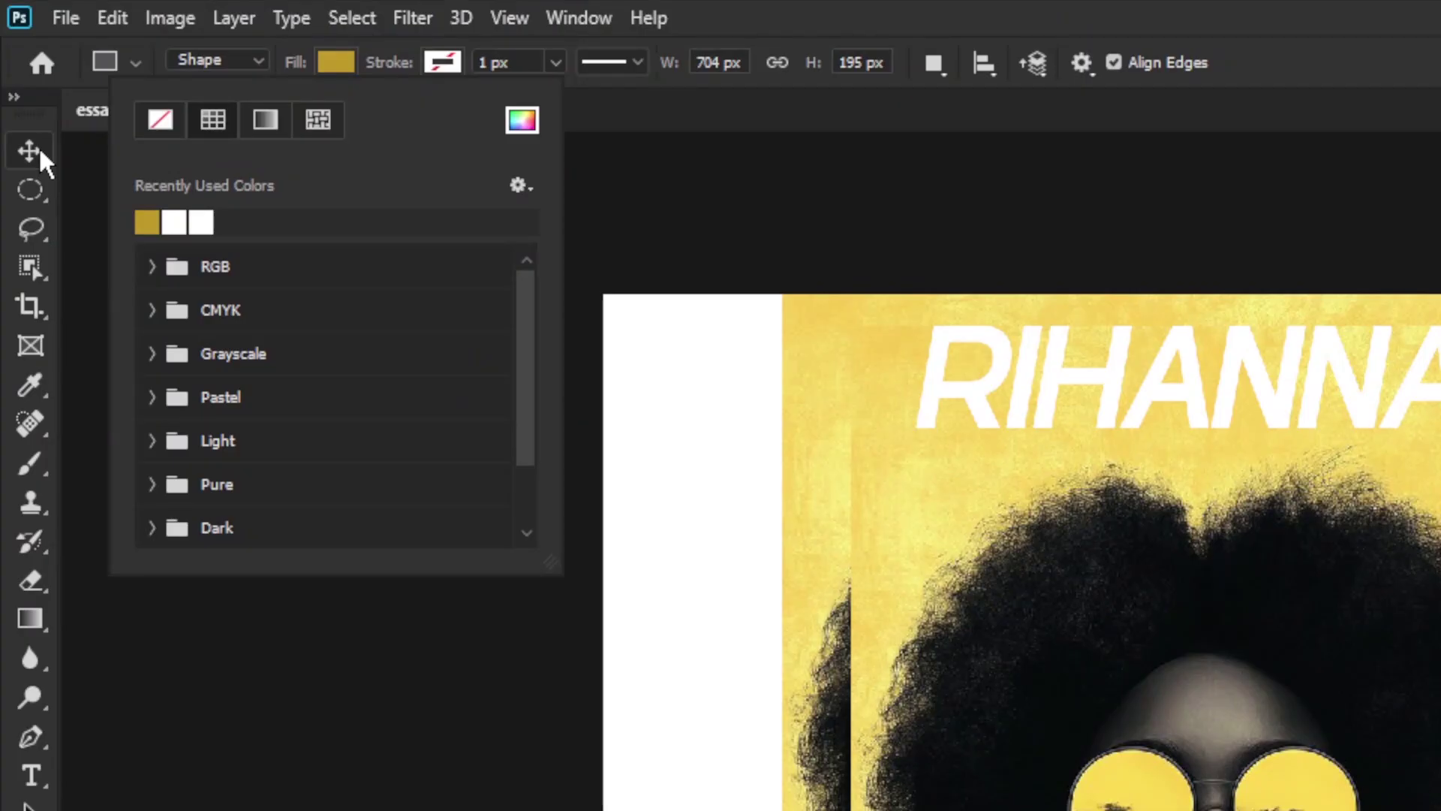
Move the gold rectangle up to uncover the placeholder text, and move it back down over the text.
click(38, 148)
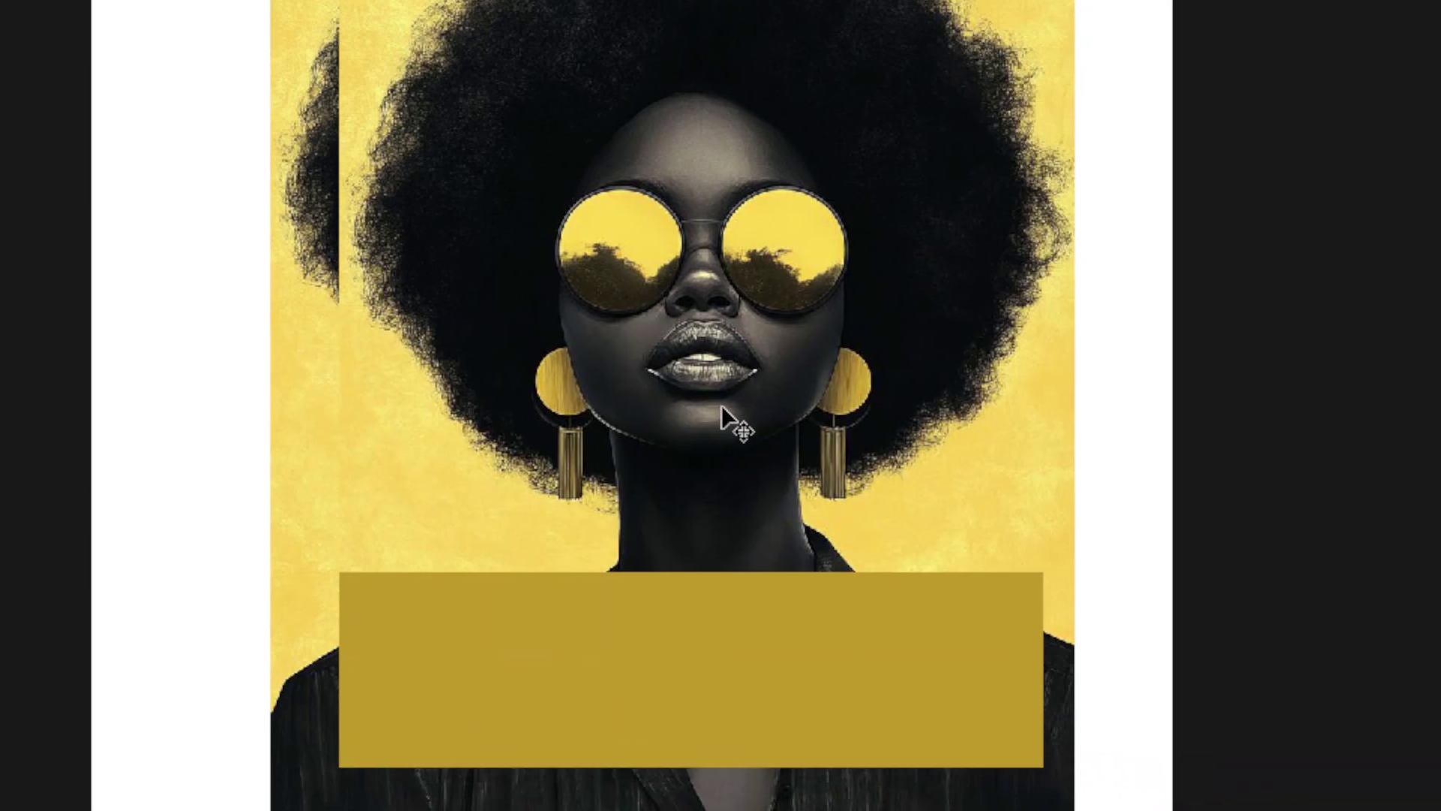
mouse_move(721, 606)
mouse_down()
mouse_move(720, 428)
mouse_move(721, 602)
mouse_up()
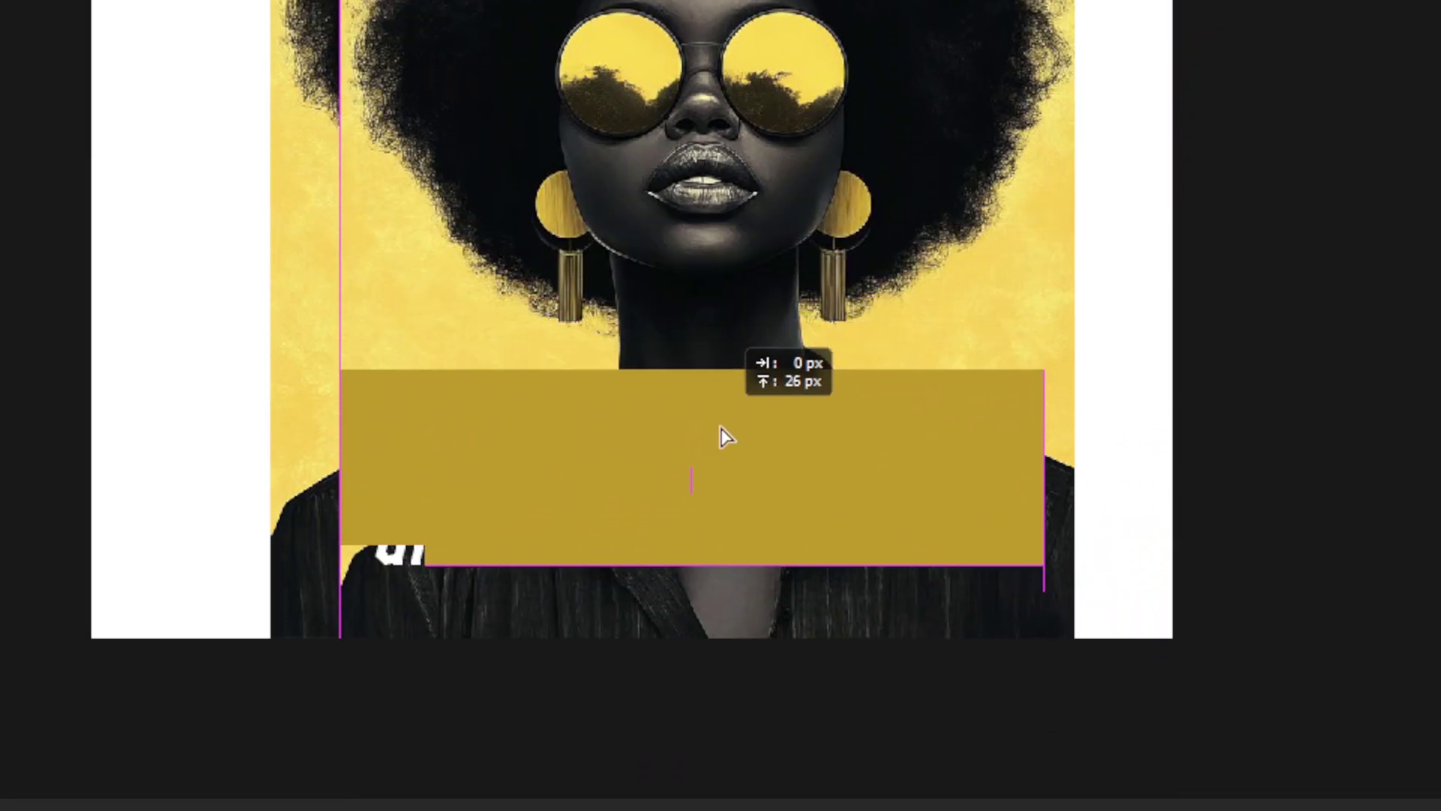
drag(725, 437, 725, 257)
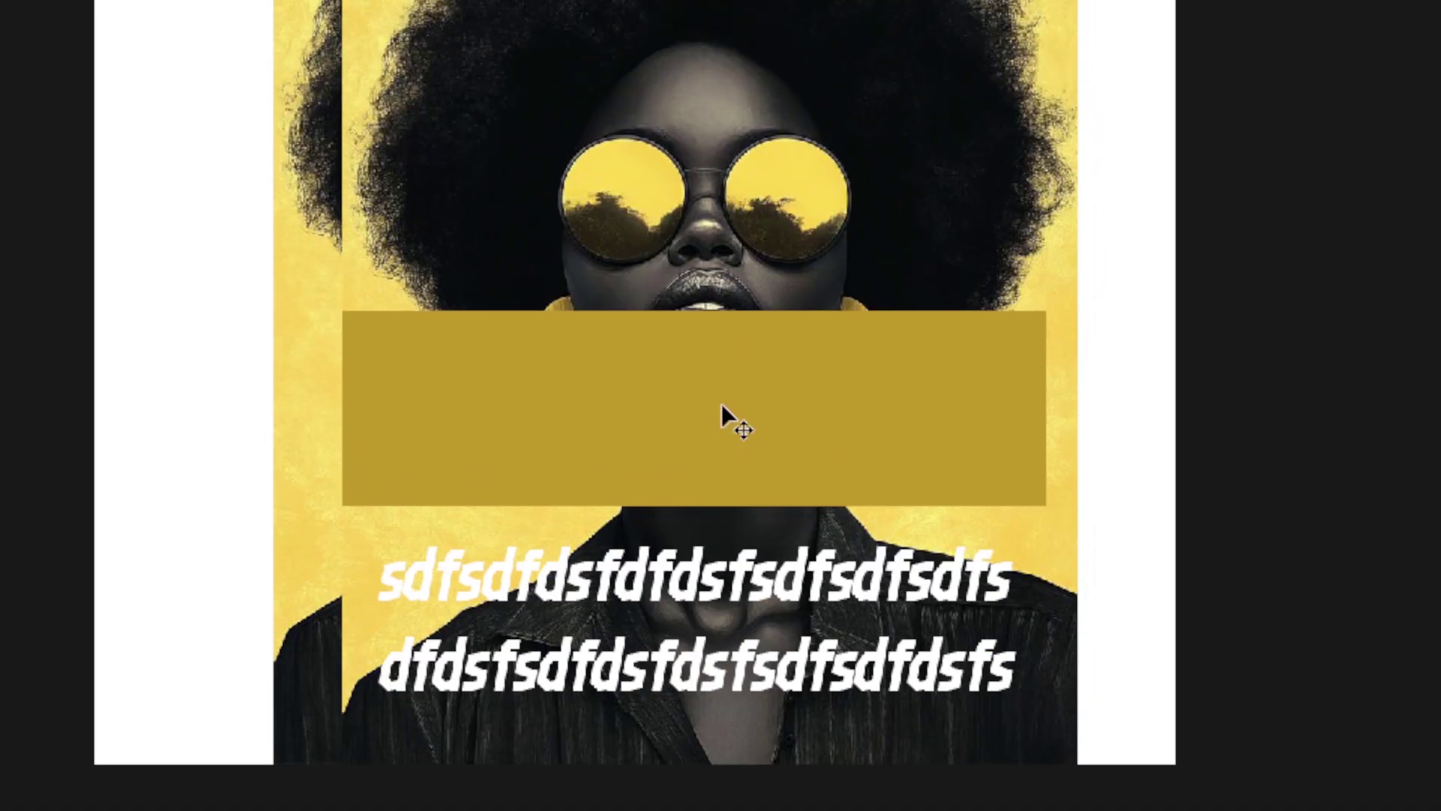
drag(747, 254, 741, 425)
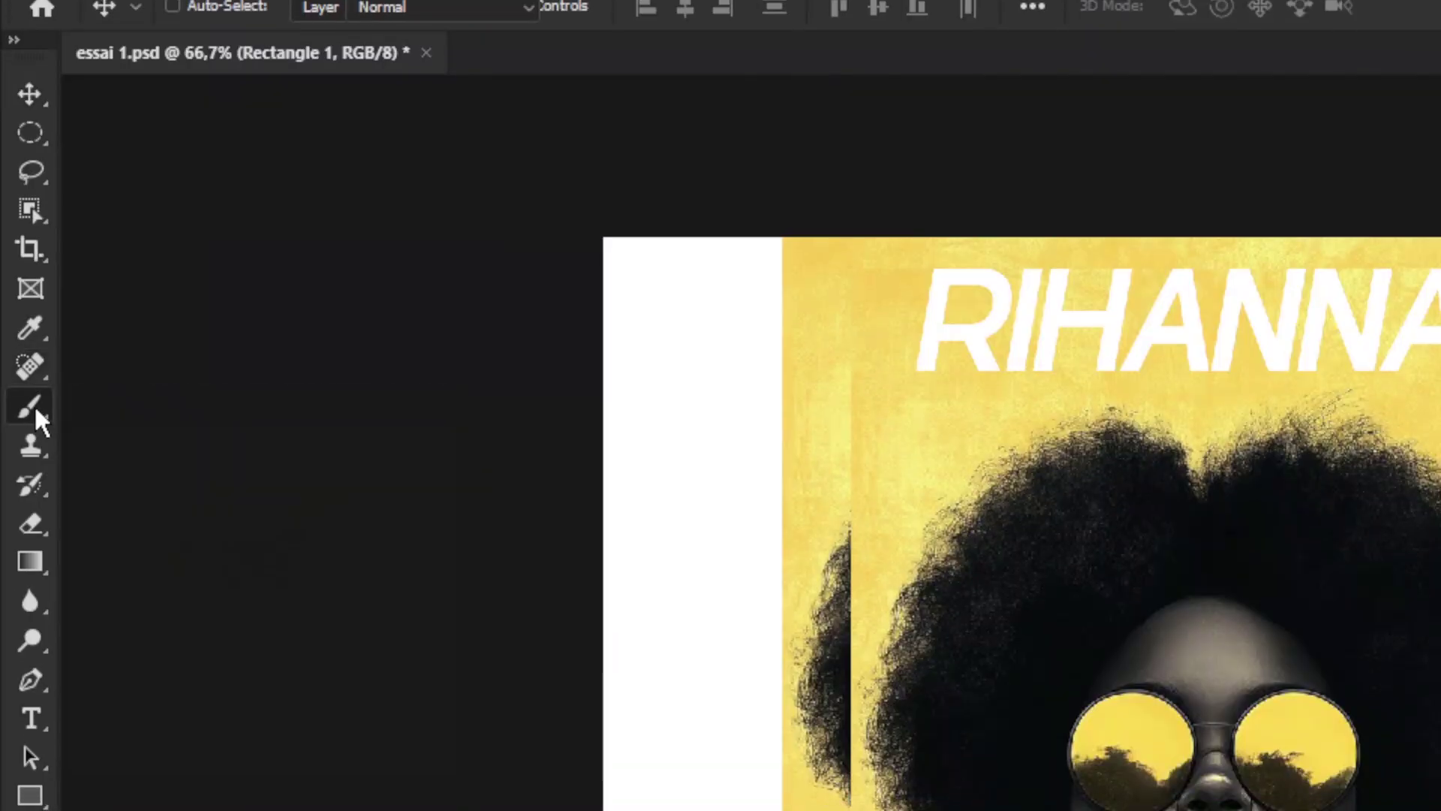
Take the Brush tool and set the foreground color to near-black, RGB 16, 11, 11.
click(34, 409)
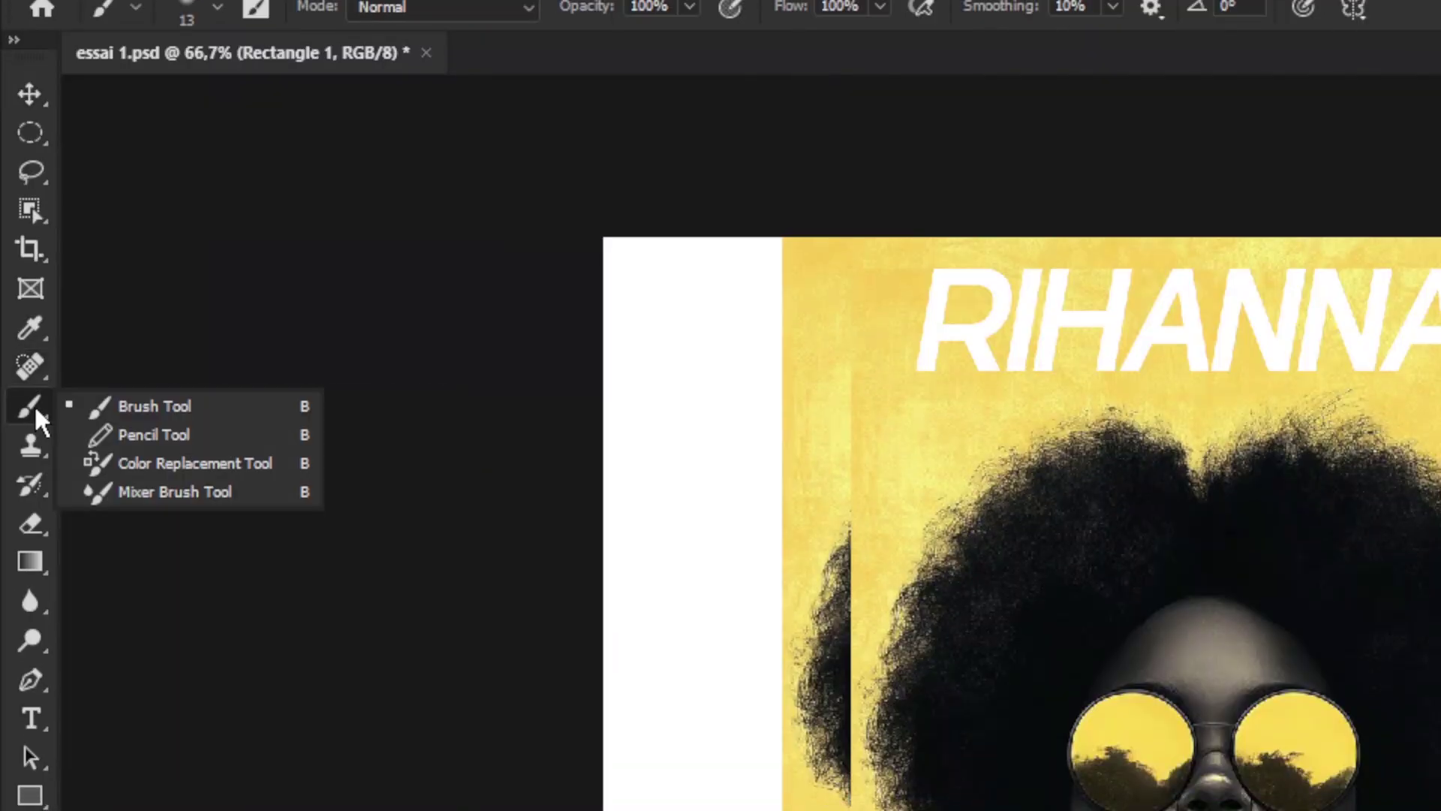
click(83, 411)
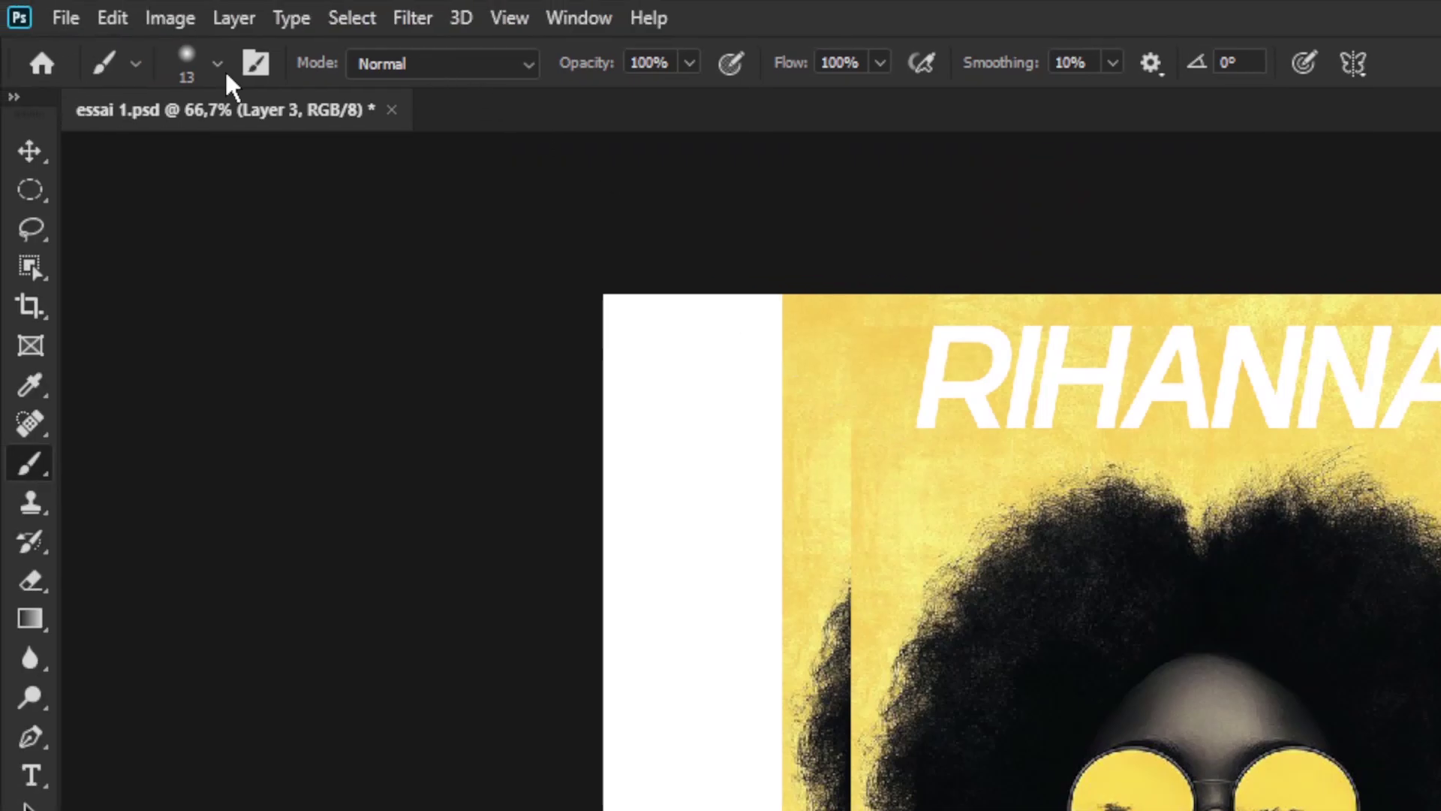
click(216, 65)
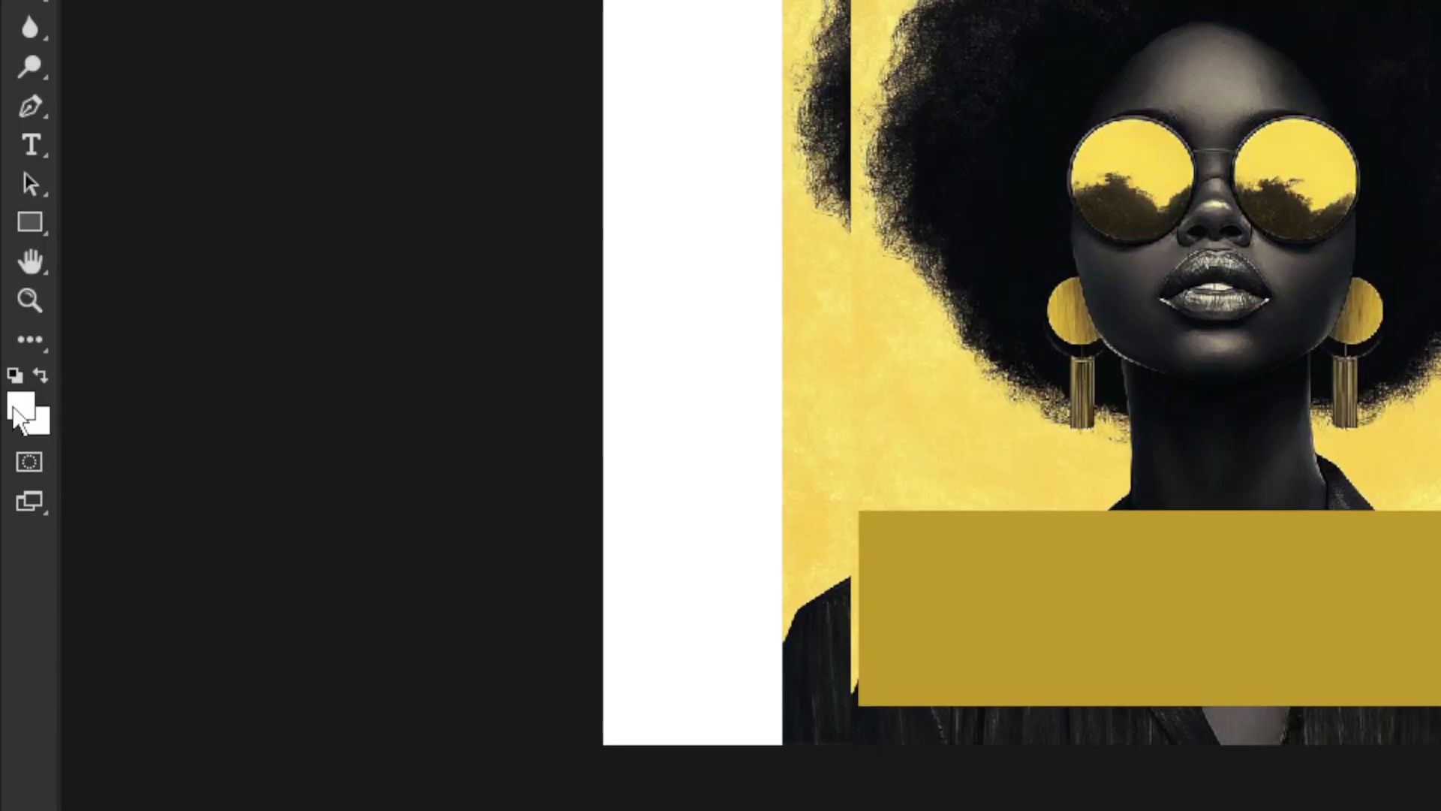
click(15, 412)
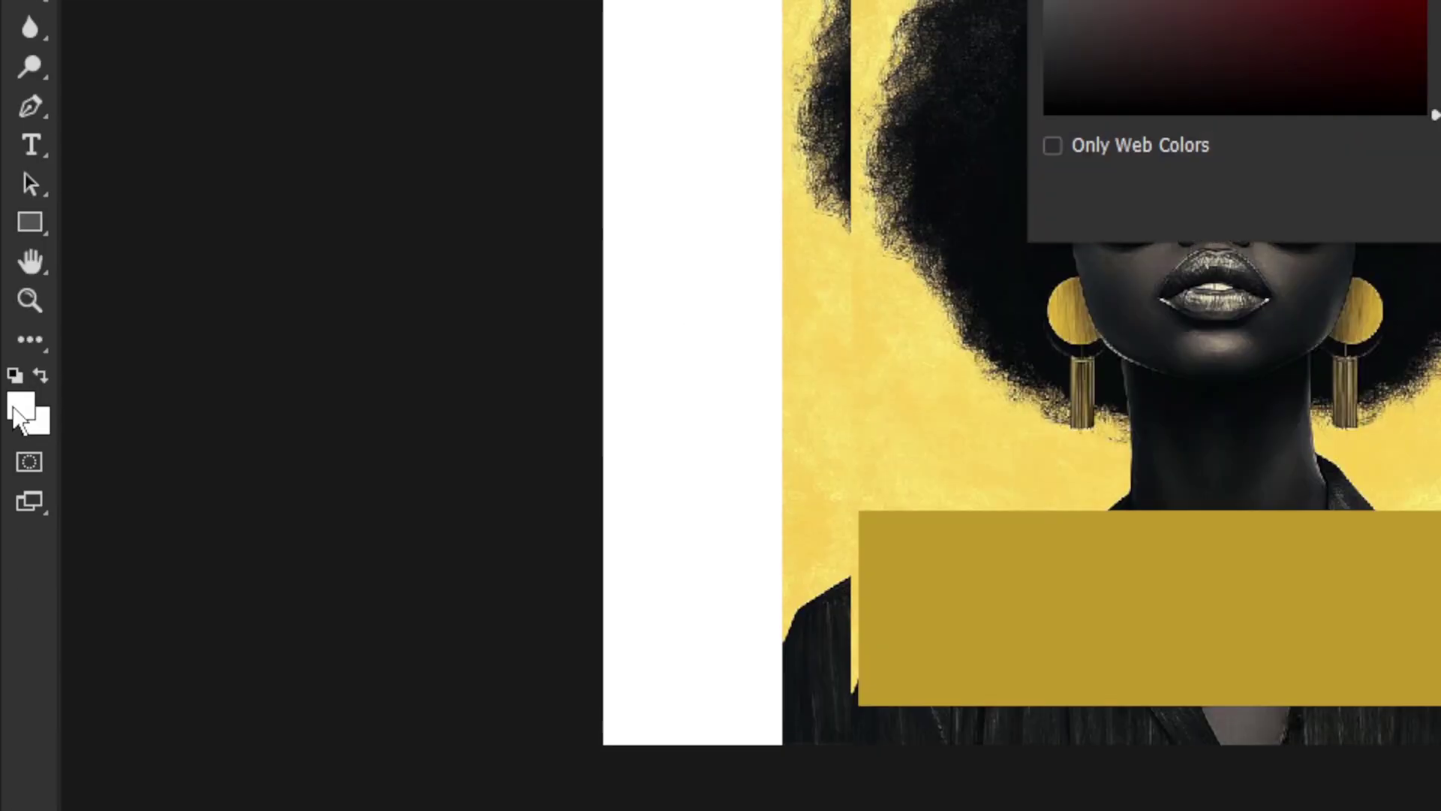
drag(721, 402, 755, 504)
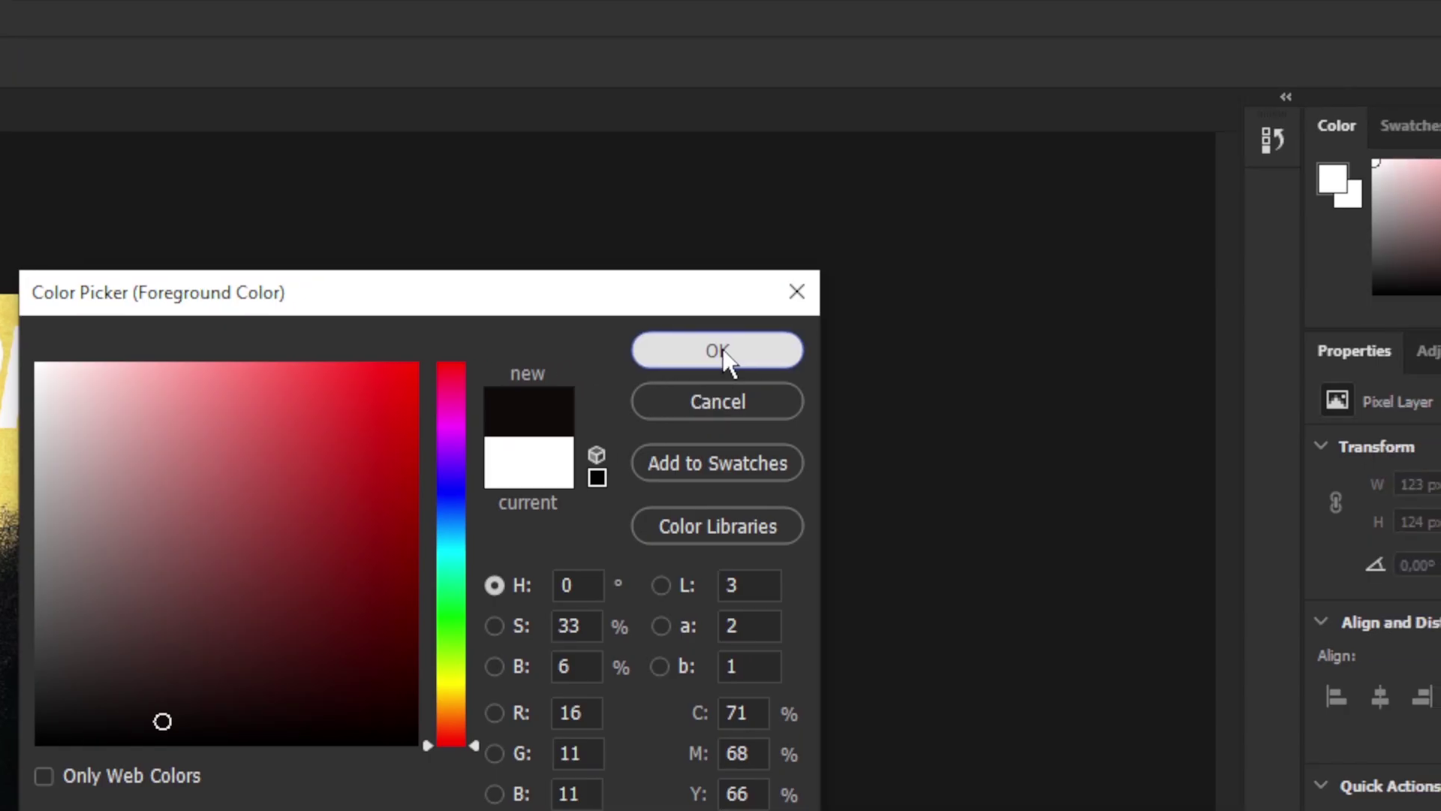
click(773, 334)
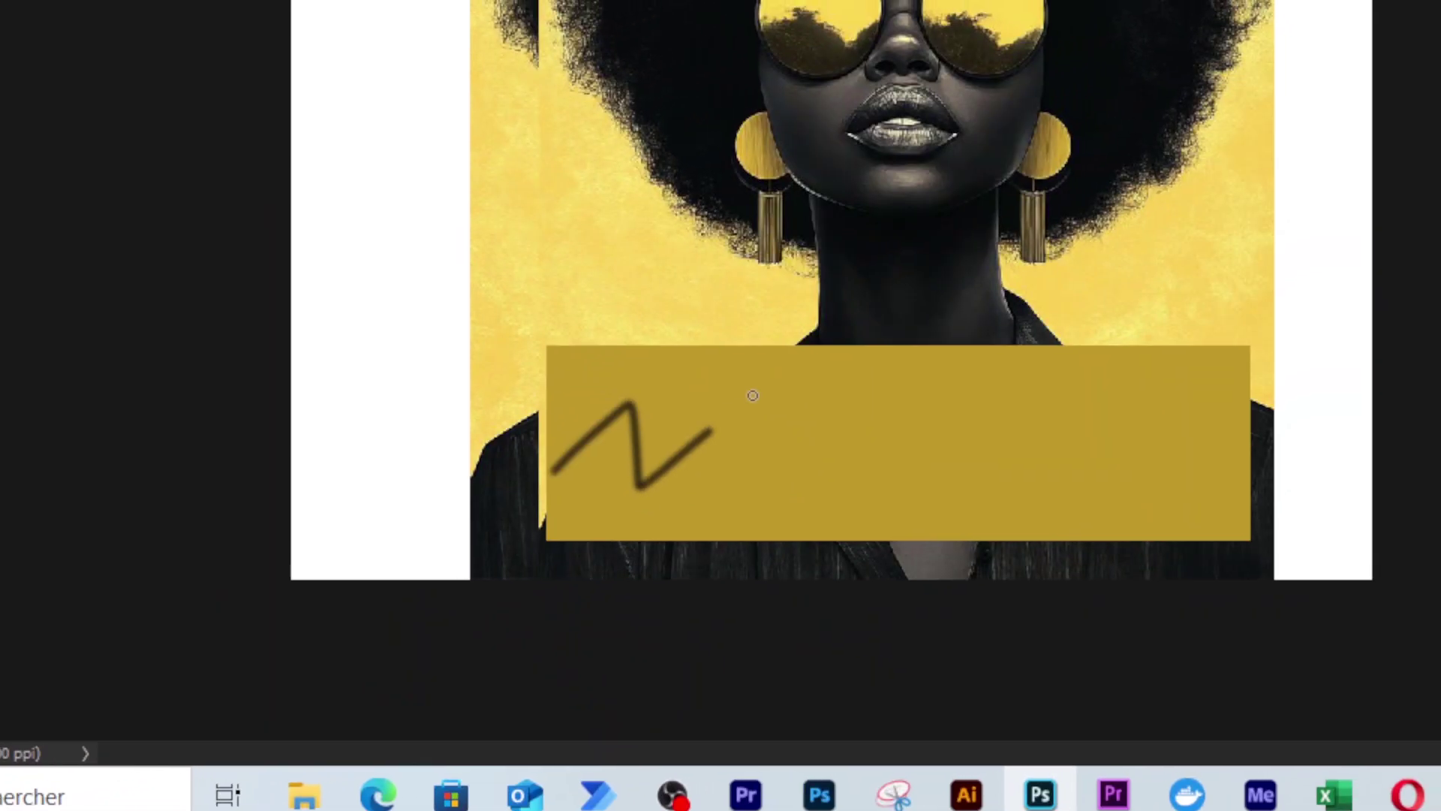
Paint thin freehand lines with the 13 px soft brush across the gold rectangle, the portrait and the yellow background.
mouse_move(753, 395)
mouse_down()
mouse_move(1273, 474)
mouse_move(929, 283)
mouse_move(725, 136)
mouse_move(541, 156)
mouse_up()
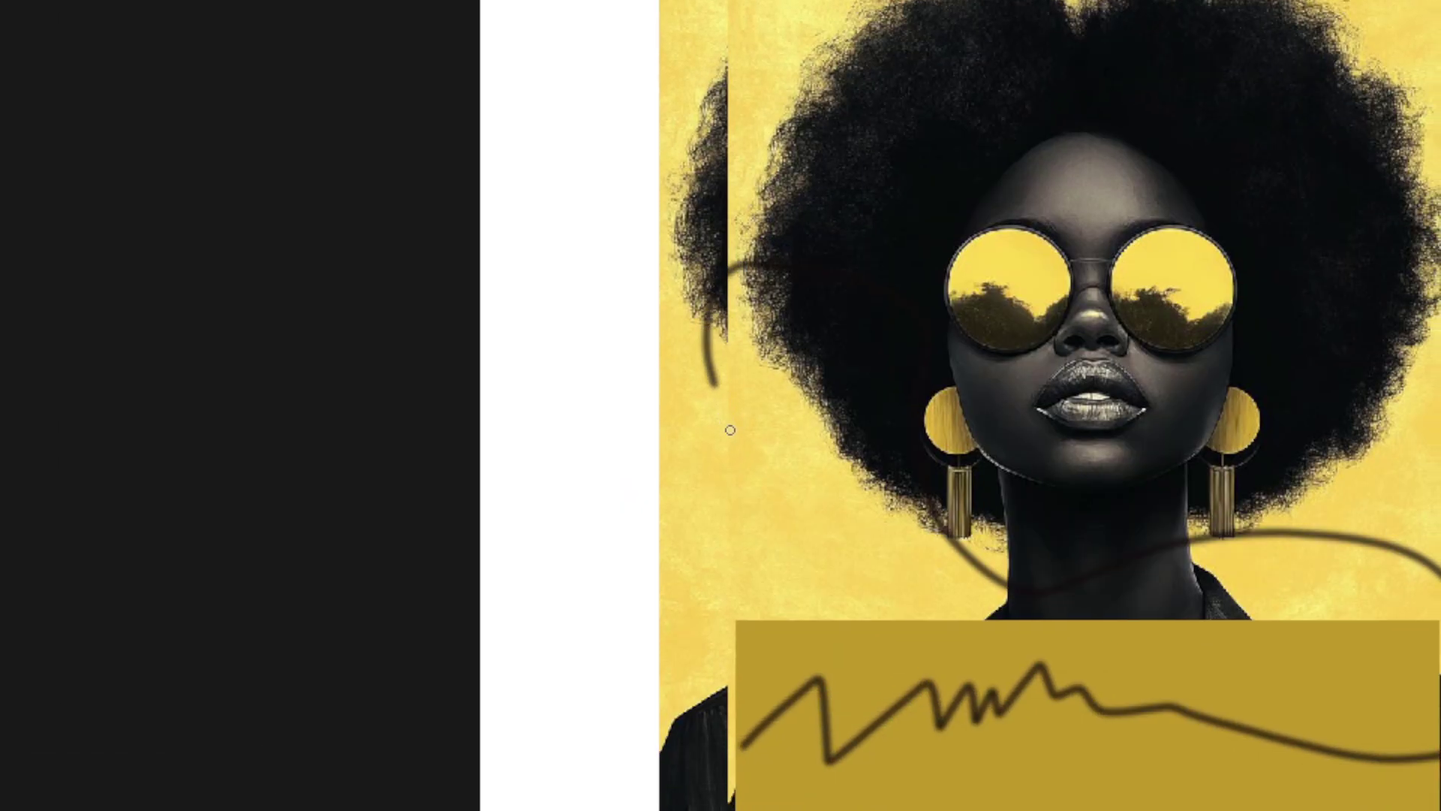
mouse_move(730, 430)
mouse_down()
mouse_move(903, 485)
mouse_move(677, 459)
mouse_move(659, 292)
mouse_move(853, 478)
mouse_move(482, 565)
mouse_move(668, 651)
mouse_move(814, 496)
mouse_up()
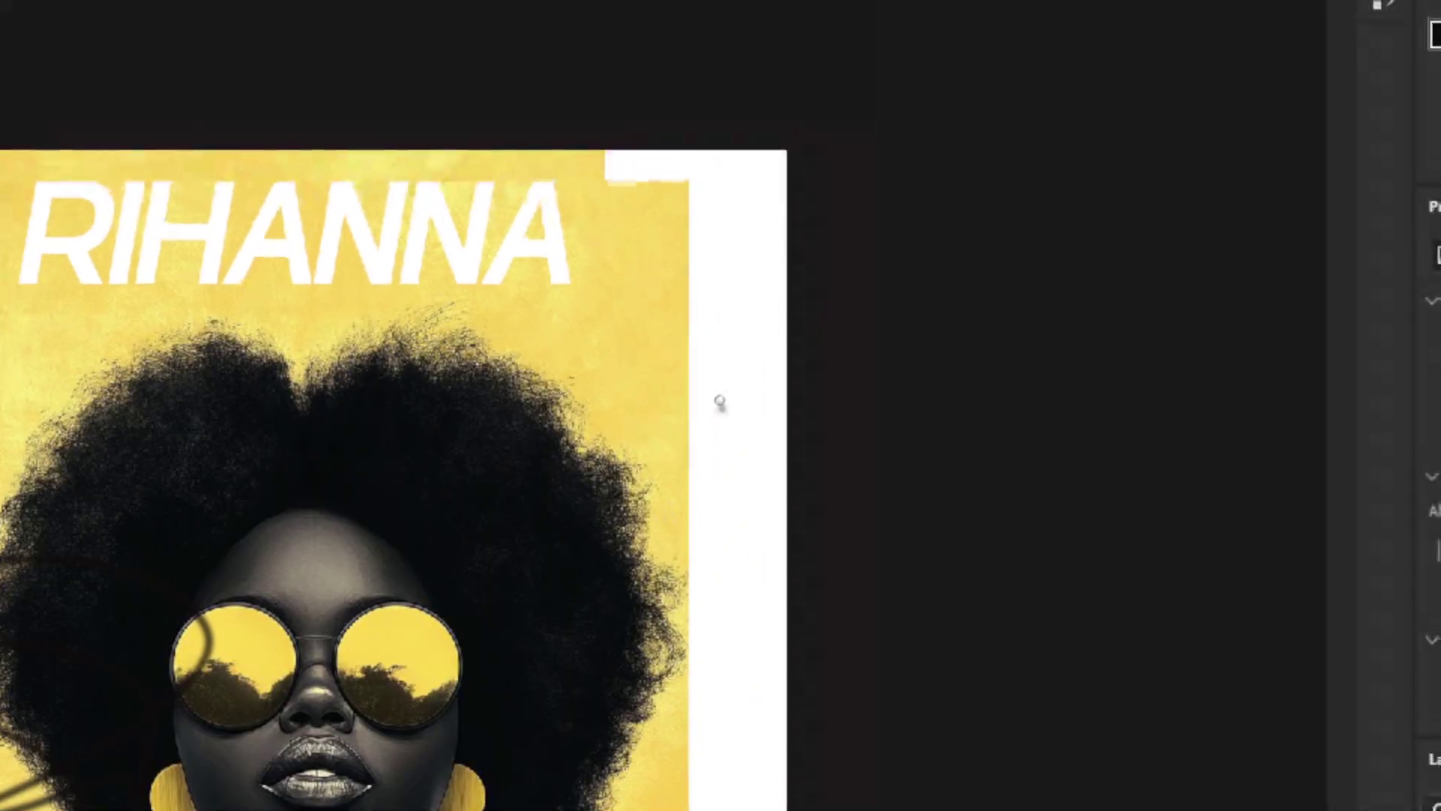
mouse_move(904, 529)
mouse_down()
mouse_move(721, 406)
mouse_move(855, 551)
mouse_move(745, 423)
mouse_move(794, 586)
mouse_move(643, 523)
mouse_up()
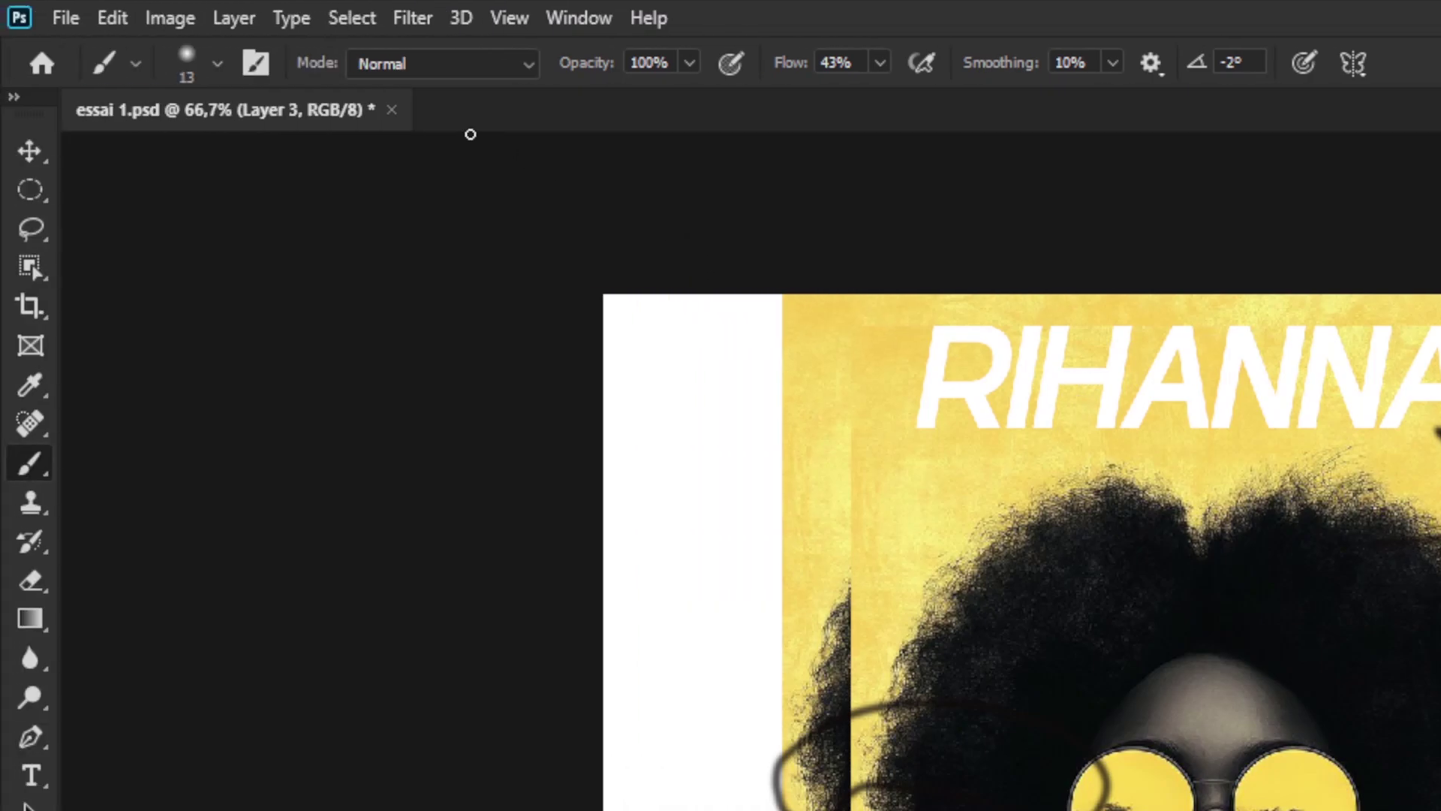
Set the brush size to 83 px and paint broad soft strokes across the hair and the white margin.
click(217, 64)
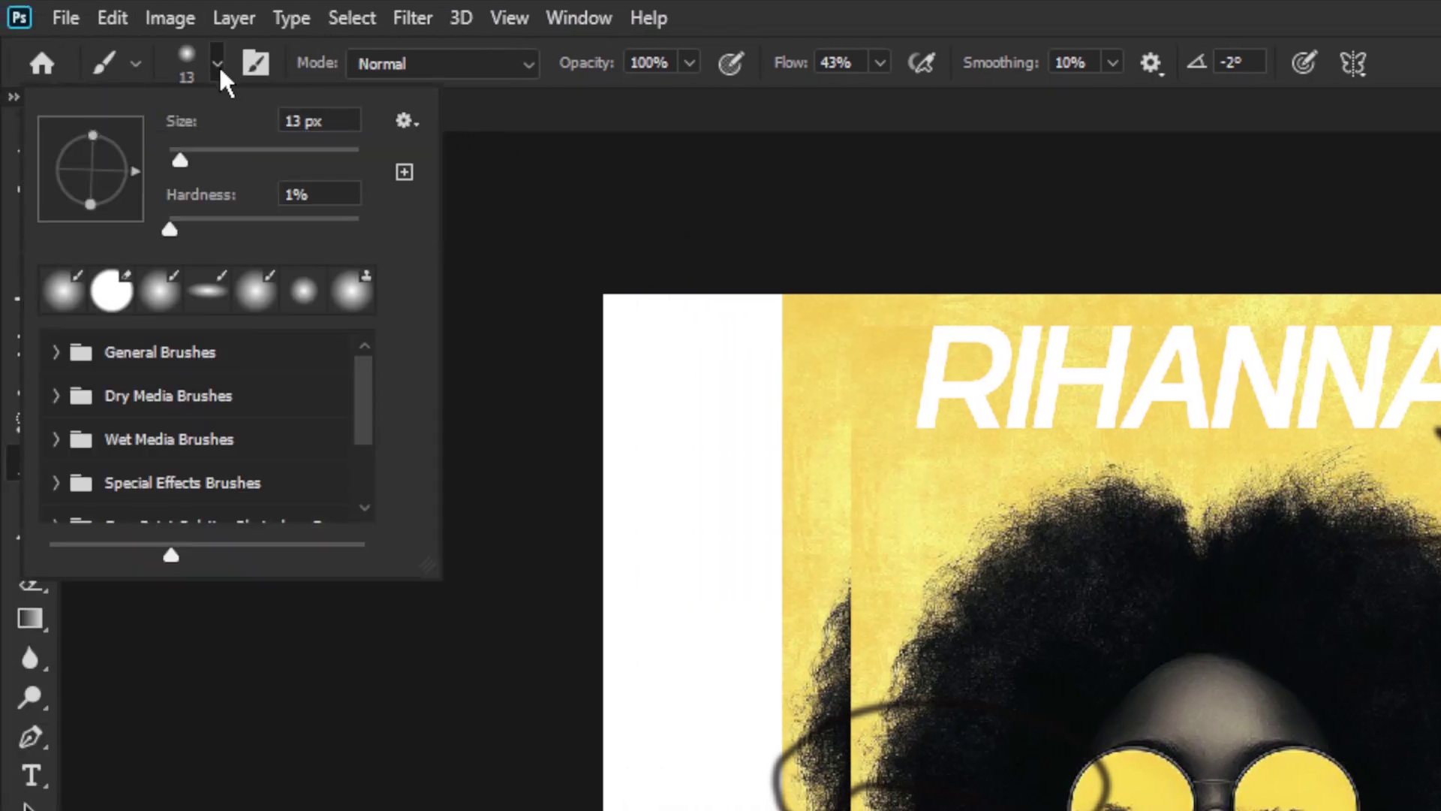
drag(195, 159, 236, 150)
mouse_move(723, 387)
mouse_down()
mouse_move(744, 299)
mouse_move(830, 289)
mouse_move(1429, 481)
mouse_move(326, 582)
mouse_up()
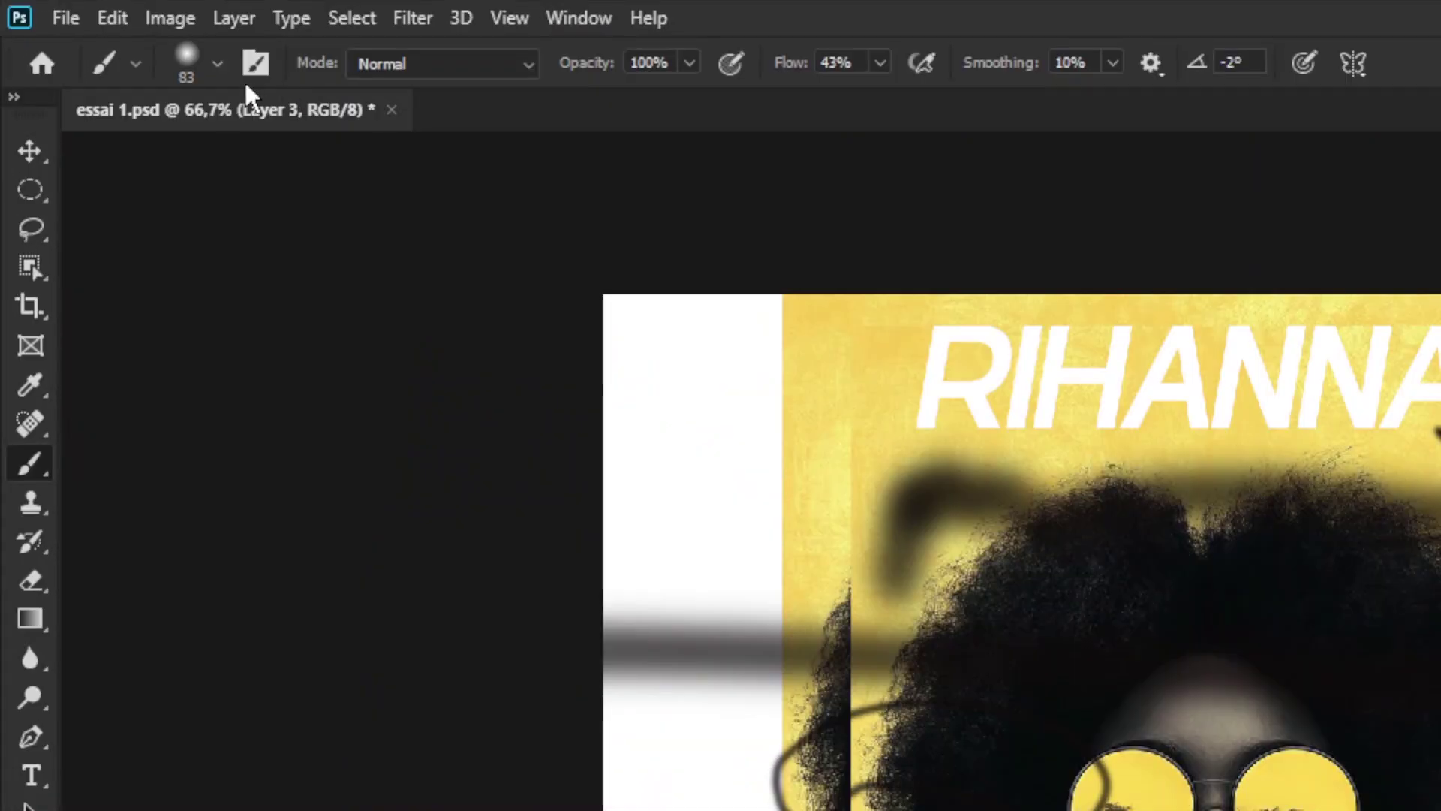
Browse the brush presets and choose KYLE Ultimate Pencil Hard from the Dry Media Brushes.
click(219, 64)
click(107, 291)
scroll(215, 412, down, 5)
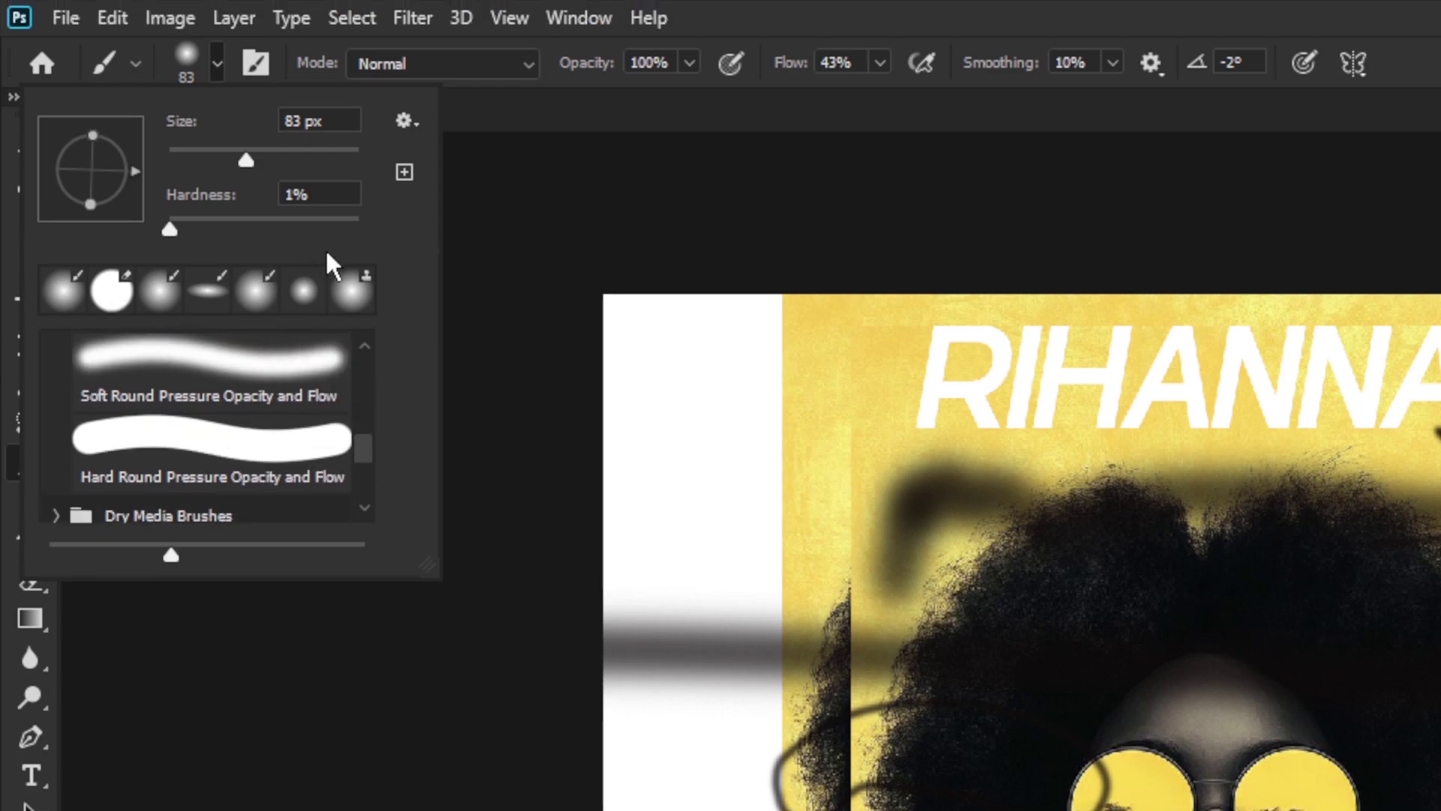
scroll(210, 390, up, 5)
click(56, 349)
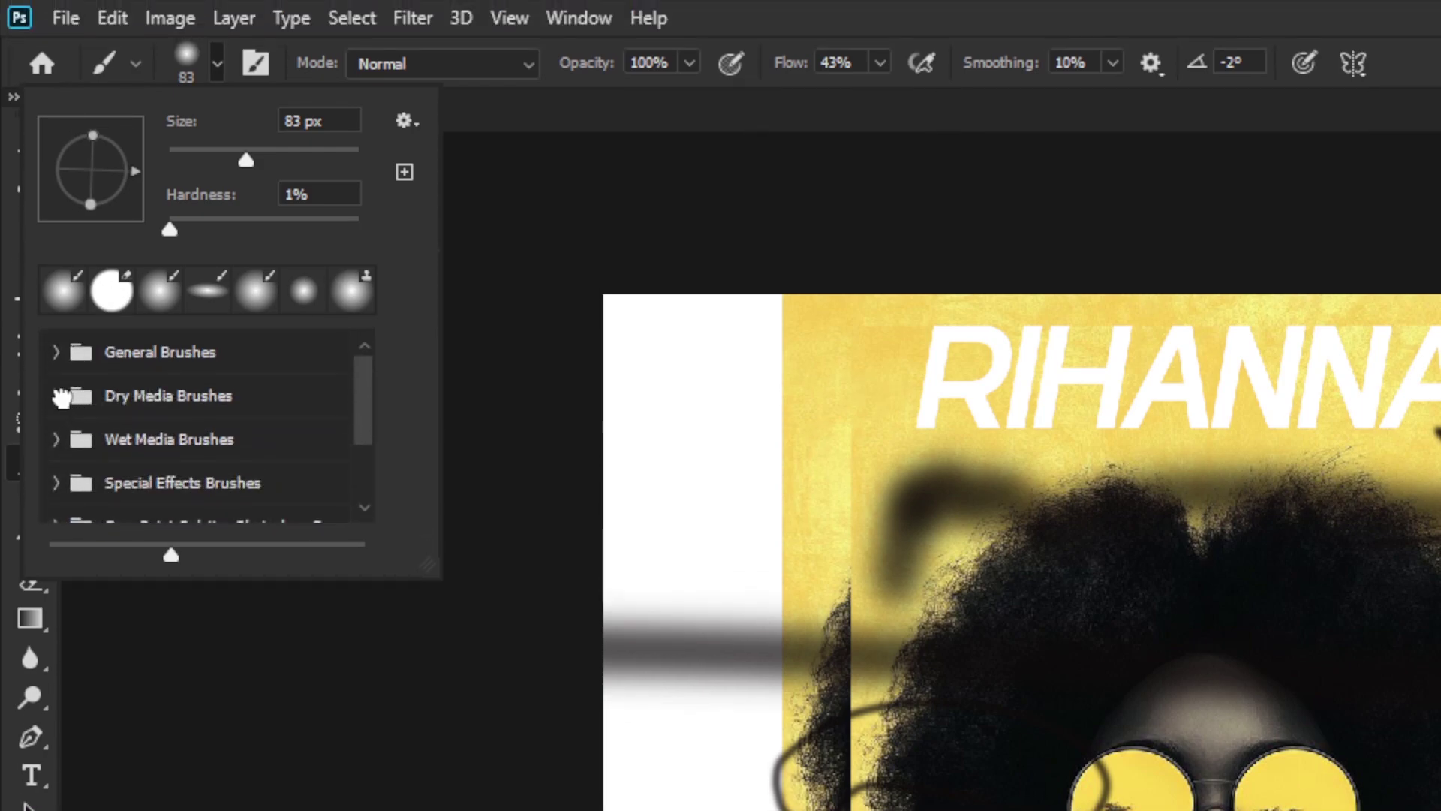
scroll(150, 420, down, 1)
click(176, 431)
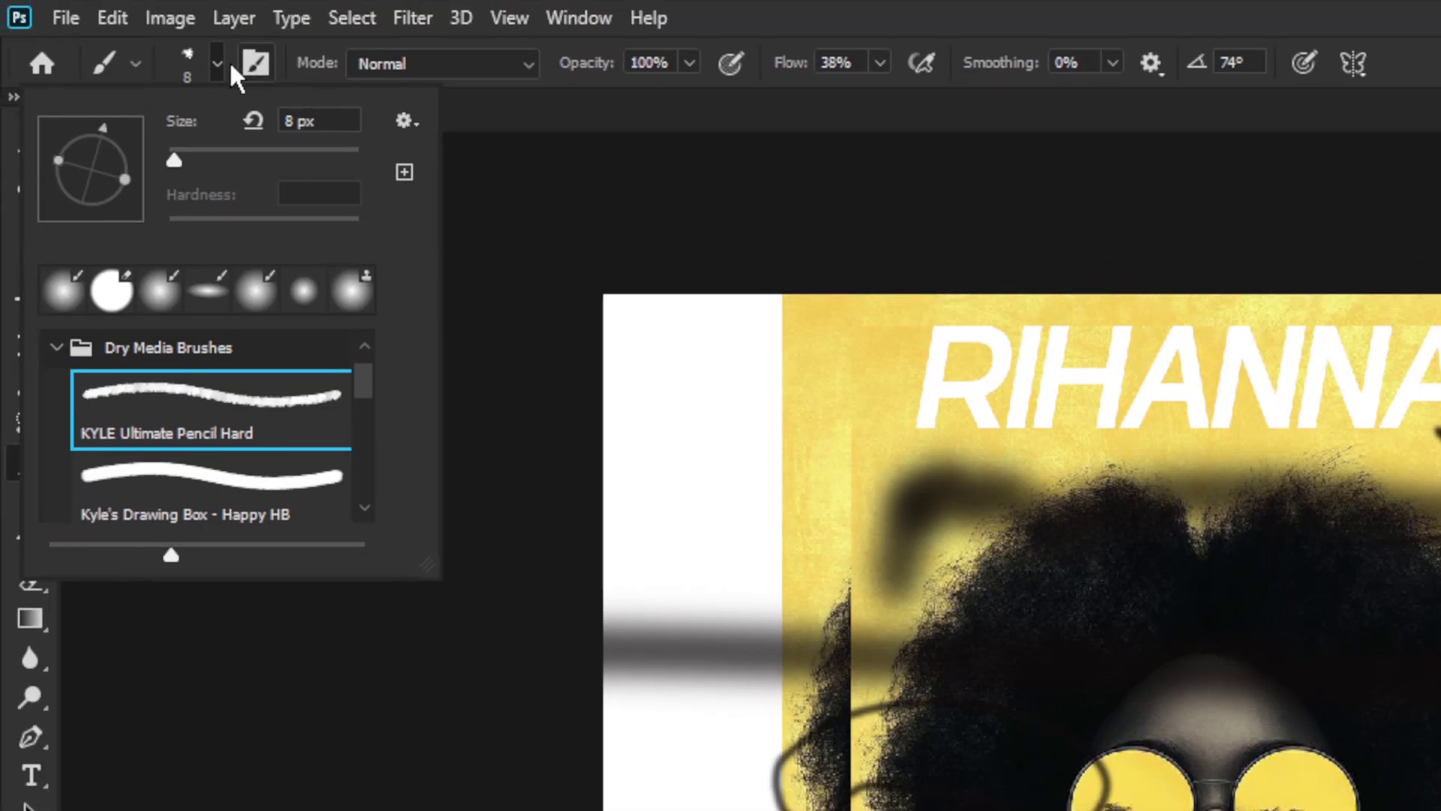
click(150, 44)
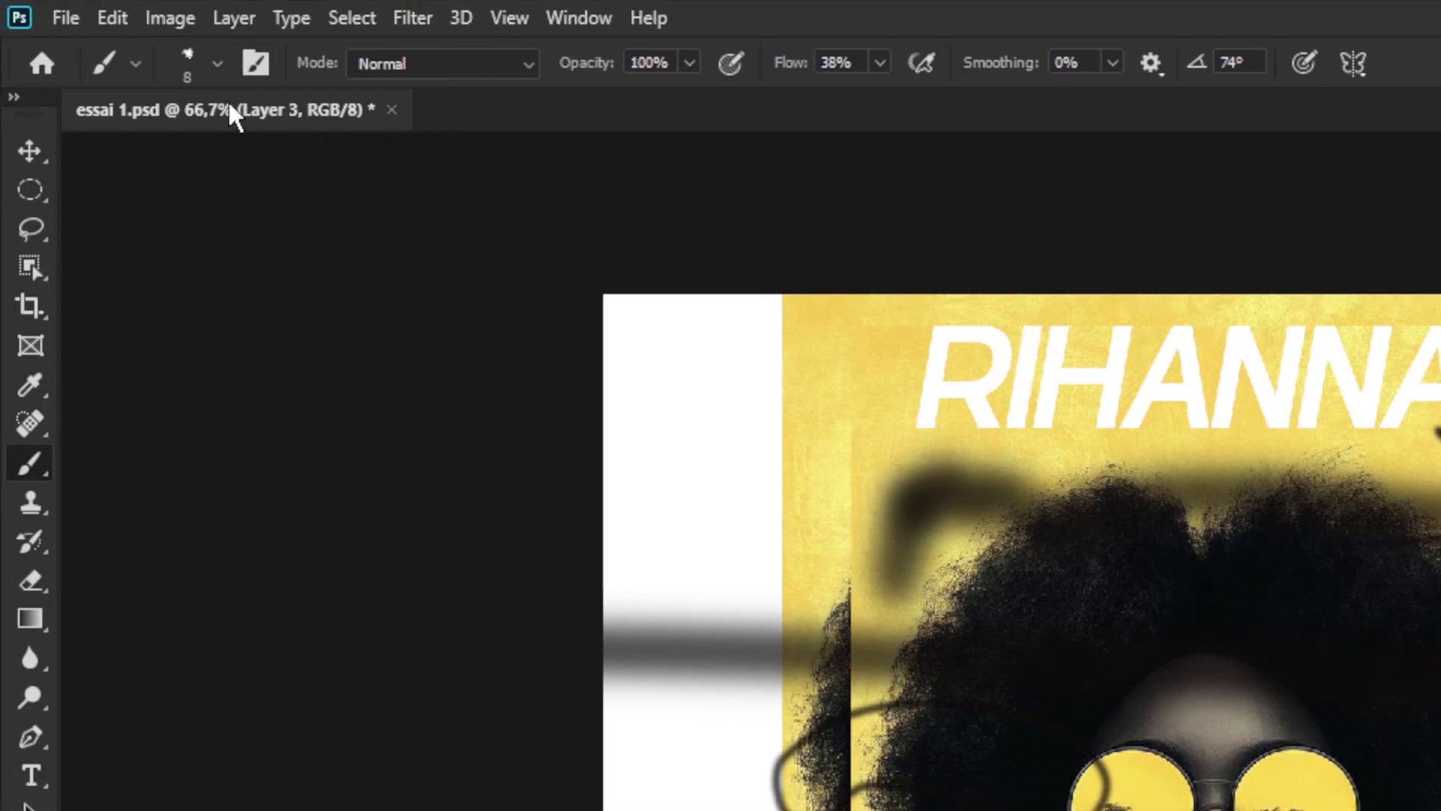
Set the pencil brush size to 73 px and paint single dabs and rough strokes over and around the RIHANNA title.
click(218, 63)
drag(175, 159, 197, 159)
click(754, 449)
click(1058, 411)
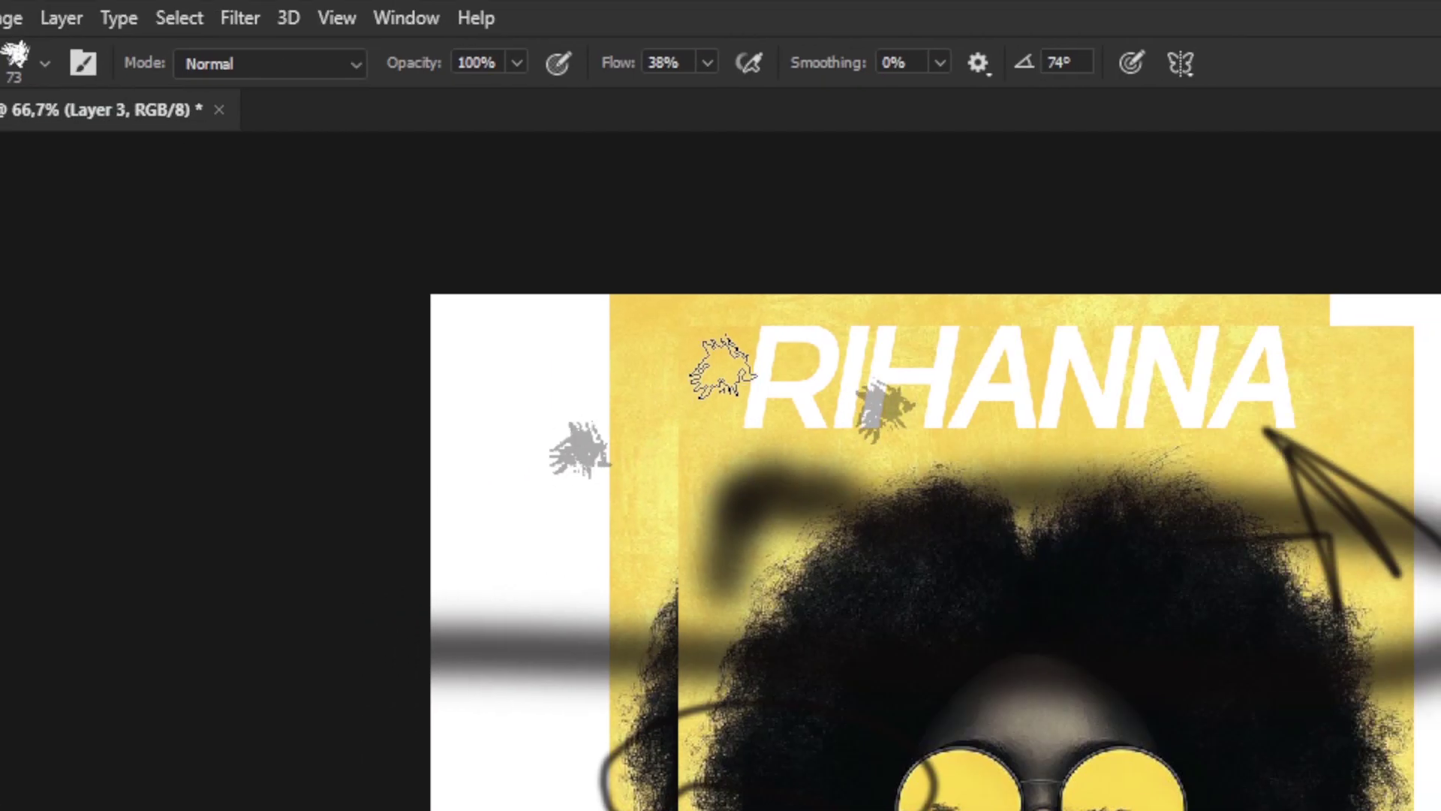
click(722, 368)
click(1346, 388)
click(1126, 381)
click(1054, 386)
mouse_move(1054, 375)
mouse_down()
mouse_move(897, 449)
mouse_move(1009, 319)
mouse_up()
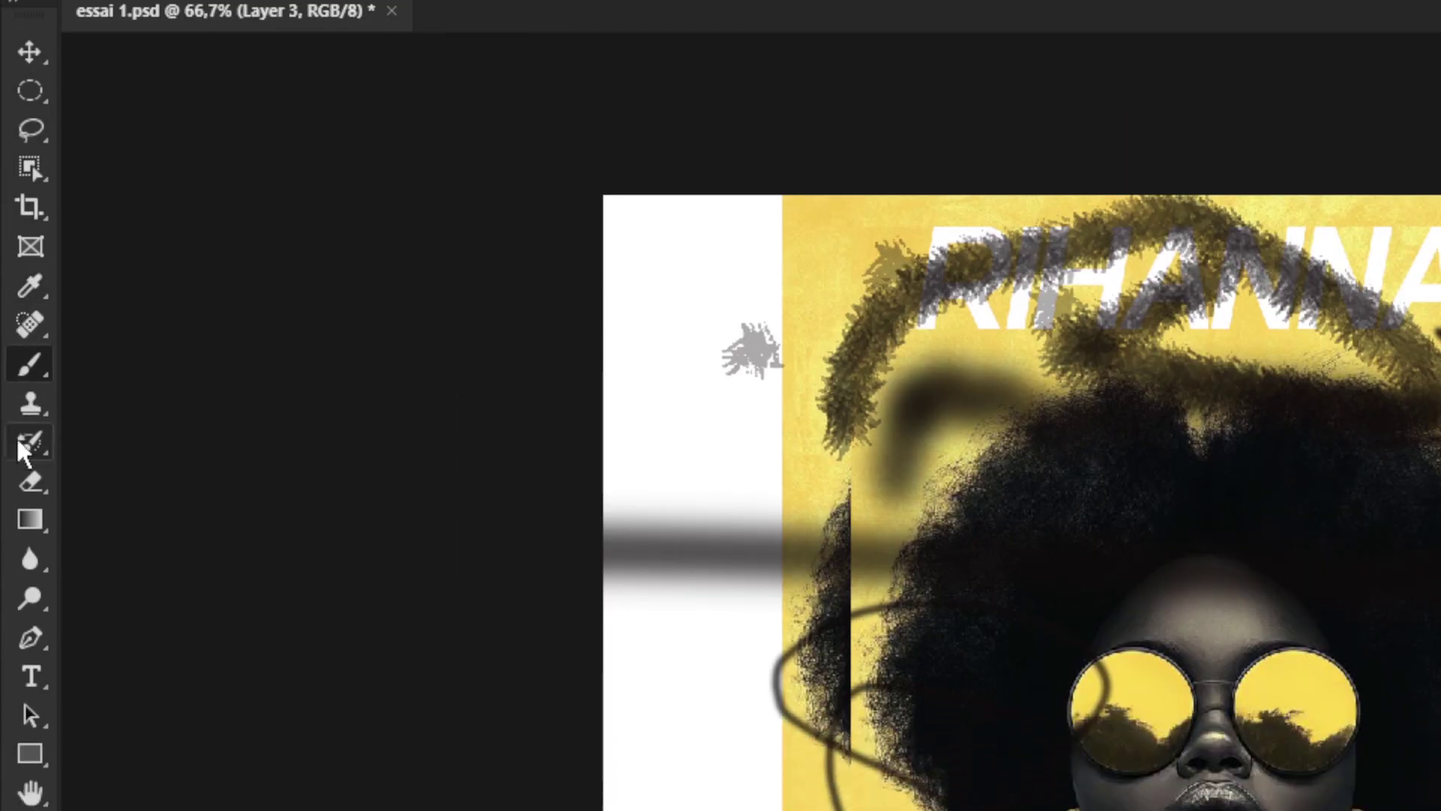
Add an 18 pt text reading "erttt" in the near-black color on the yellow area above the hair.
click(27, 637)
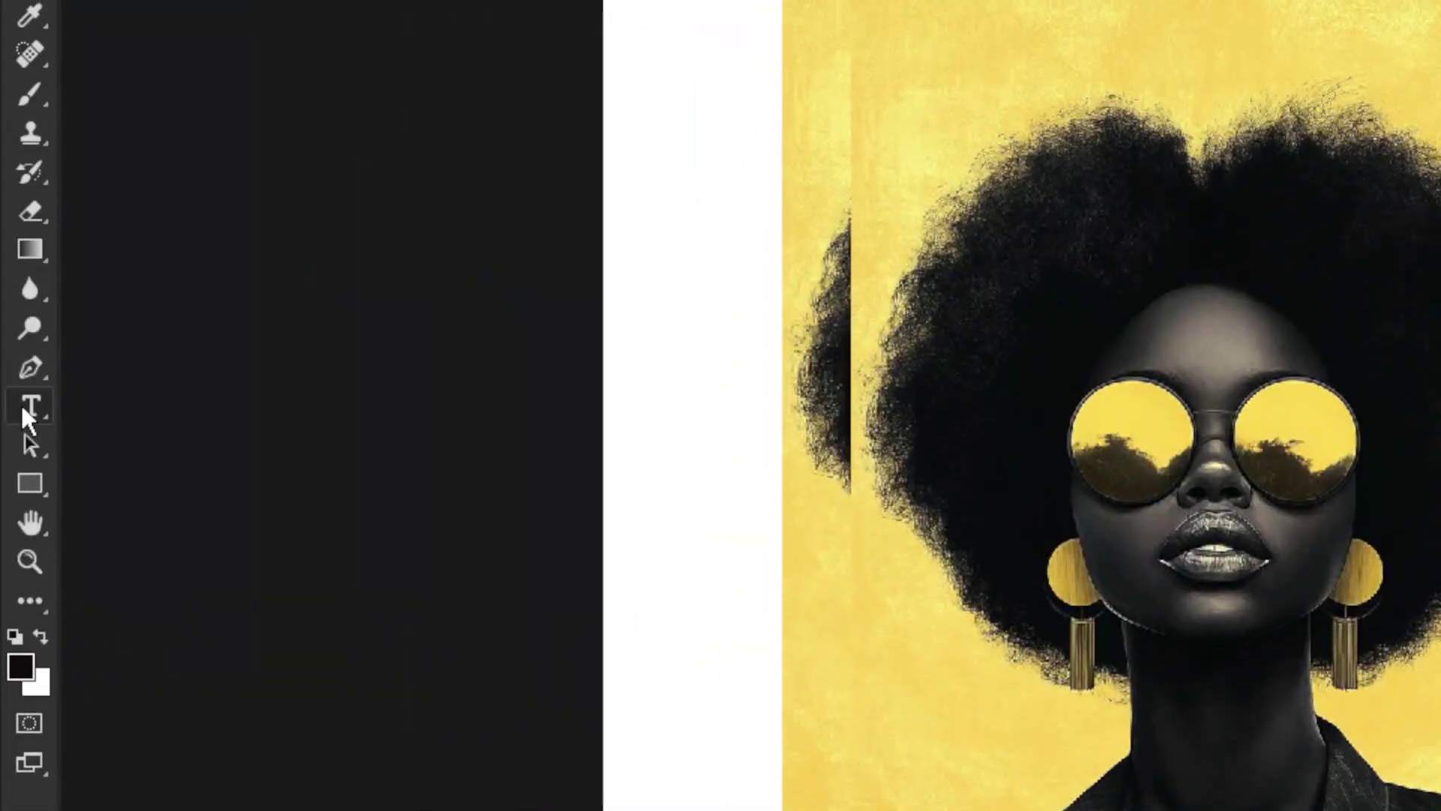
click(24, 409)
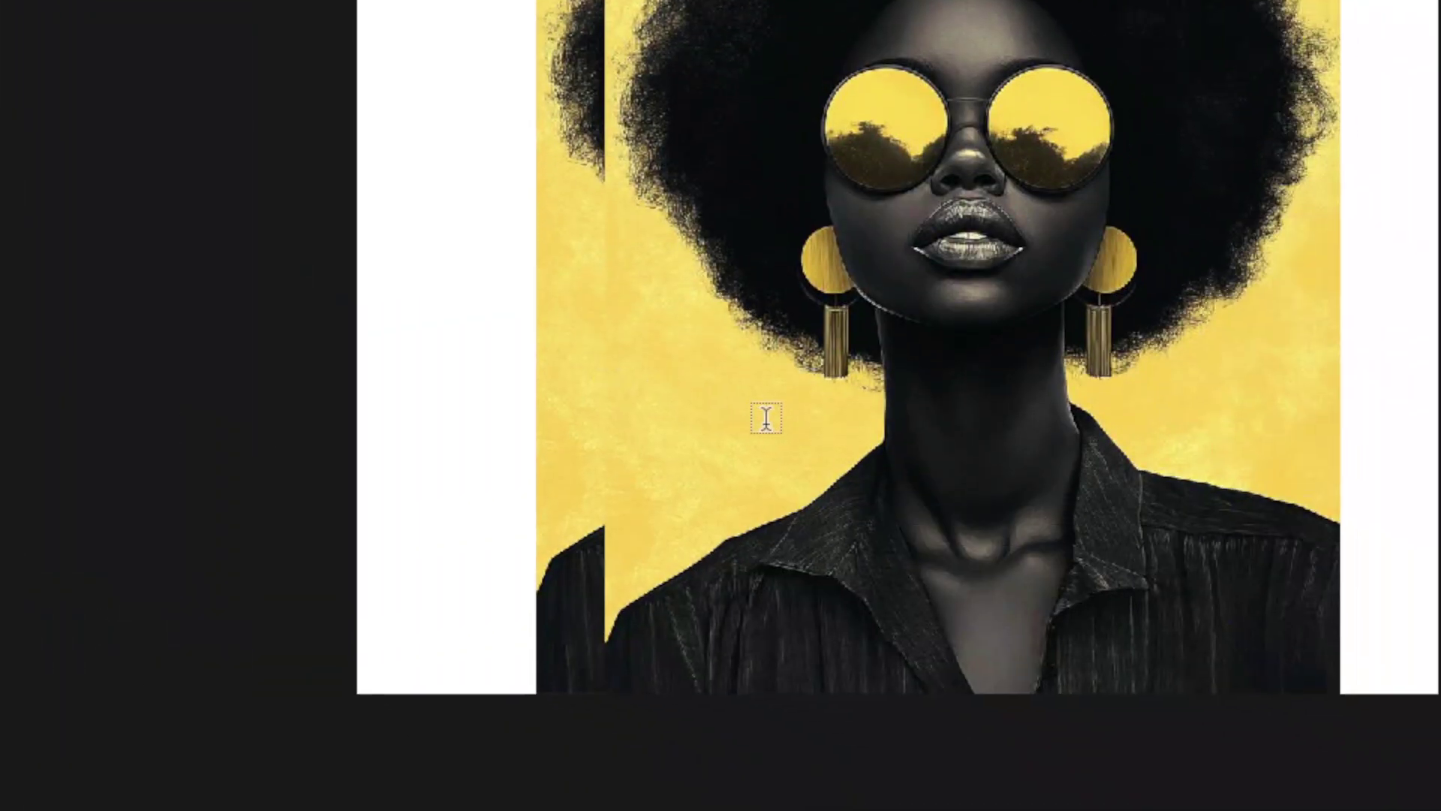
click(990, 87)
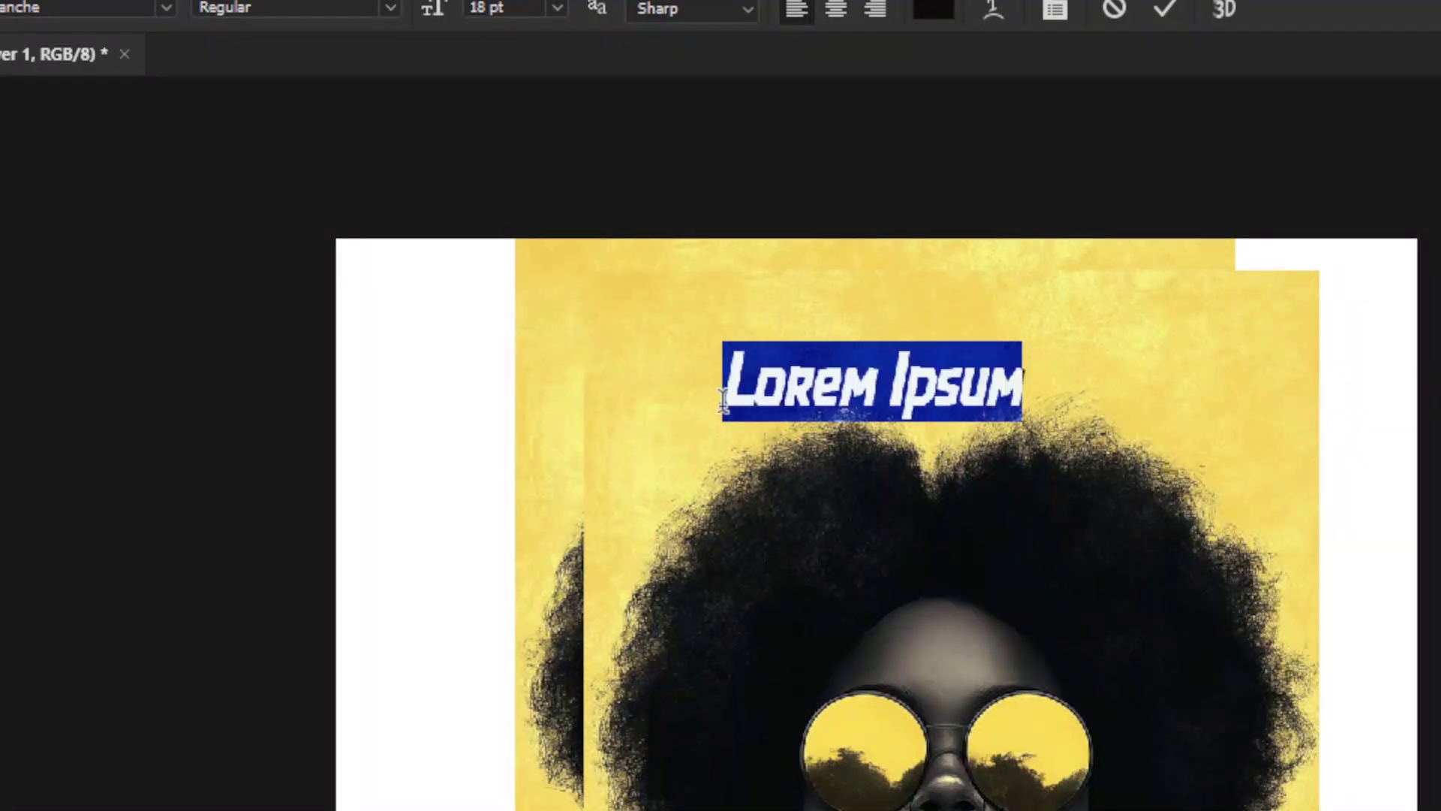
text(er)
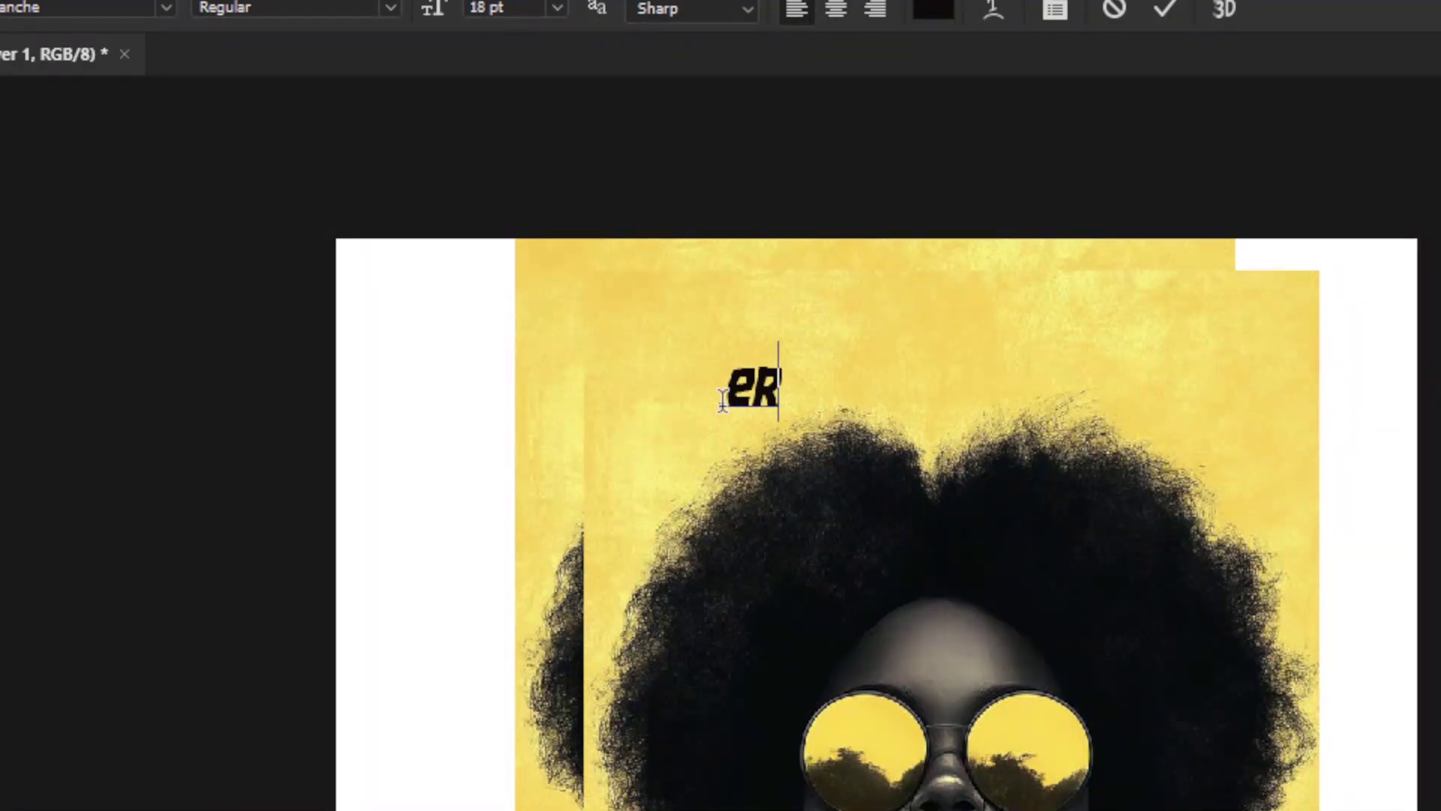
text(ttt)
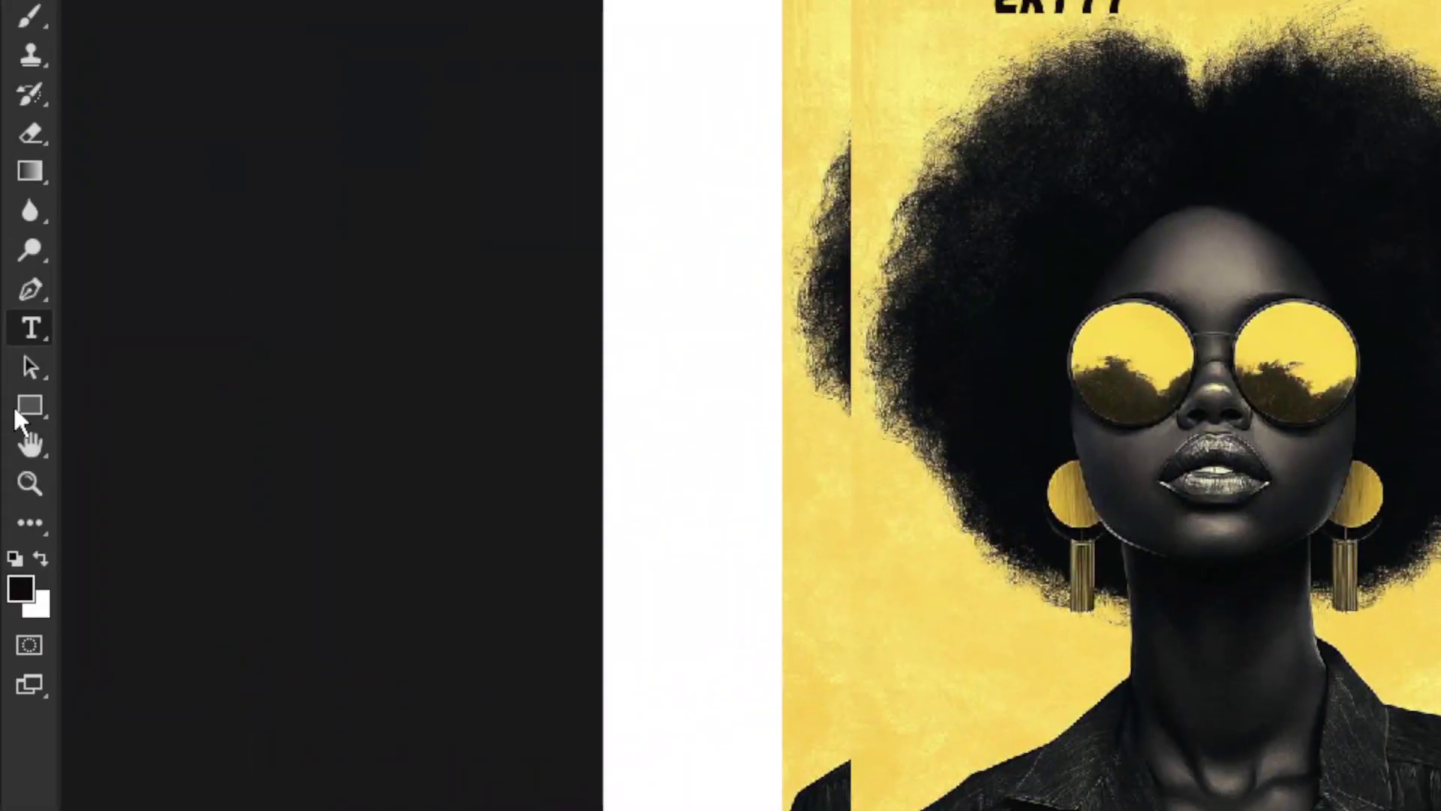
Draw a small rectangle shape over the end of the "erttt" text.
click(22, 411)
right_click(20, 412)
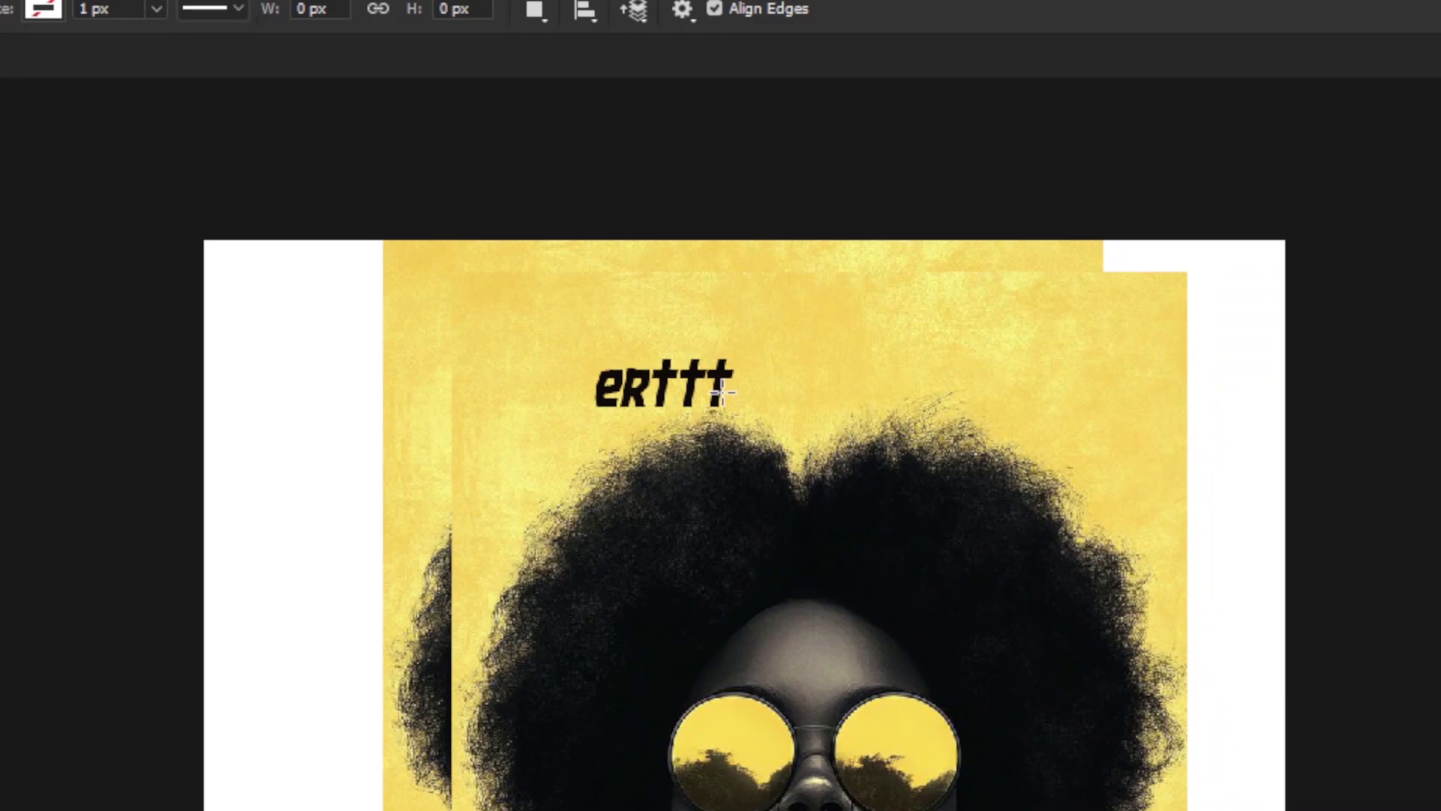
drag(686, 364, 793, 395)
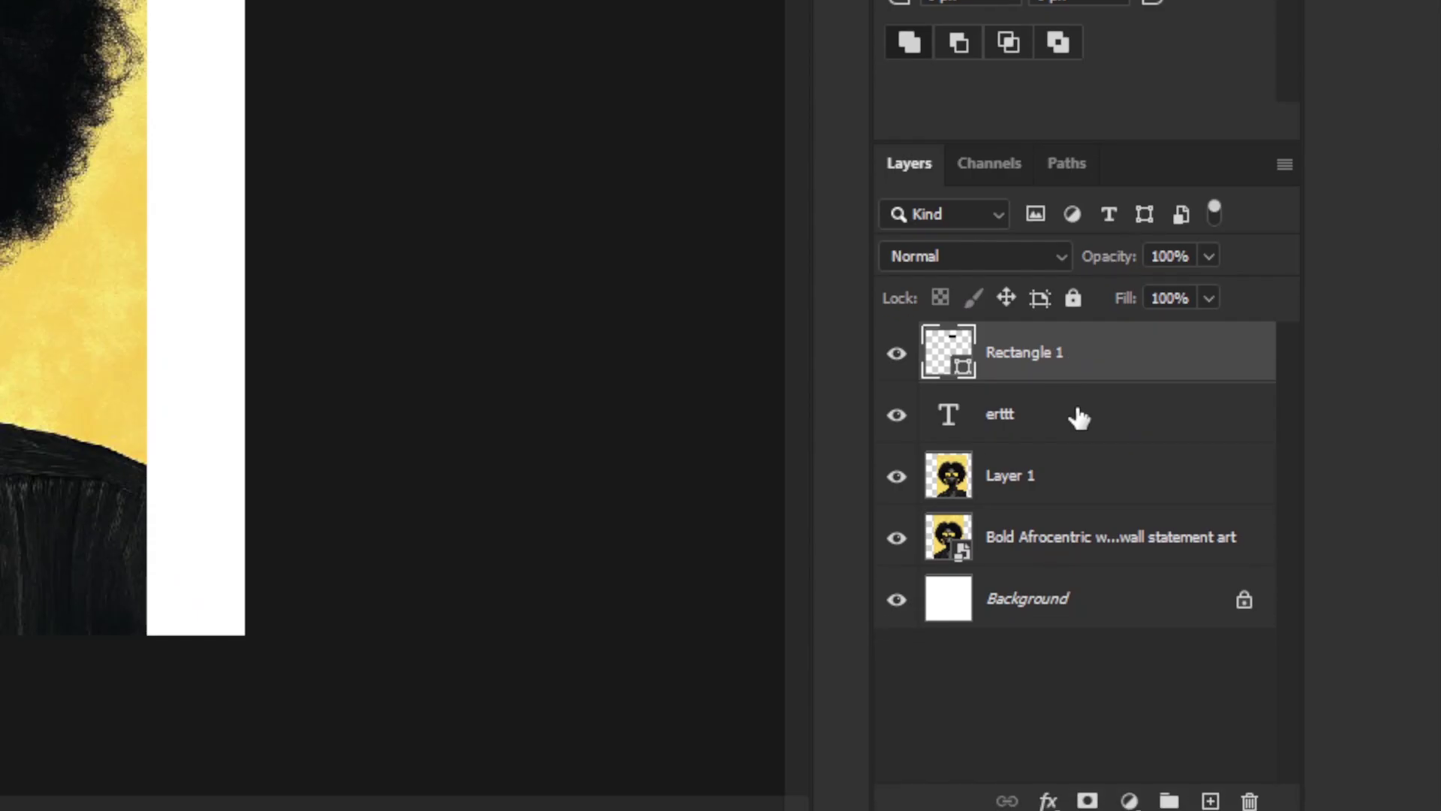
Move the erttt text layer below Layer 1 in the layer order.
click(1056, 416)
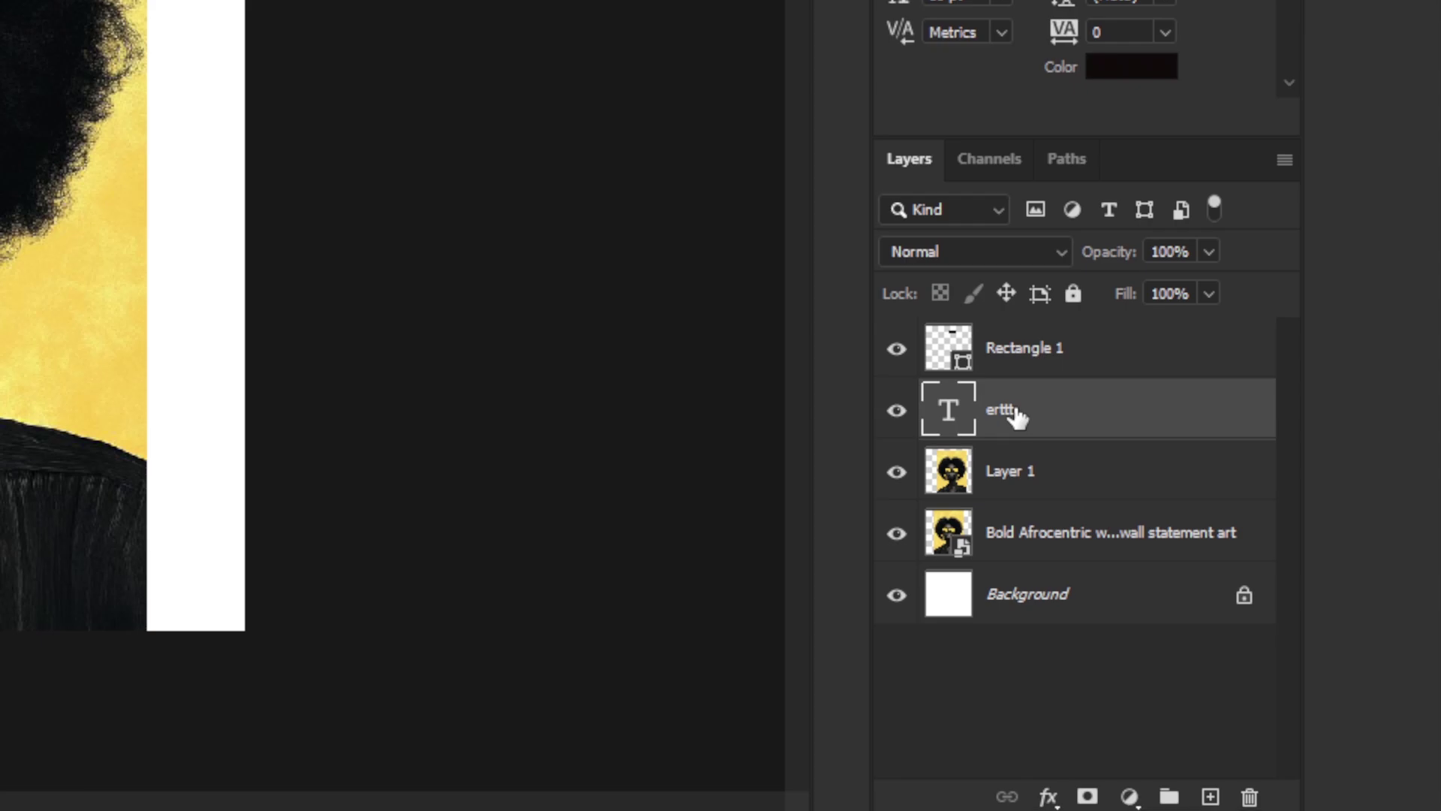
drag(1056, 416, 1059, 526)
drag(1059, 463, 1117, 418)
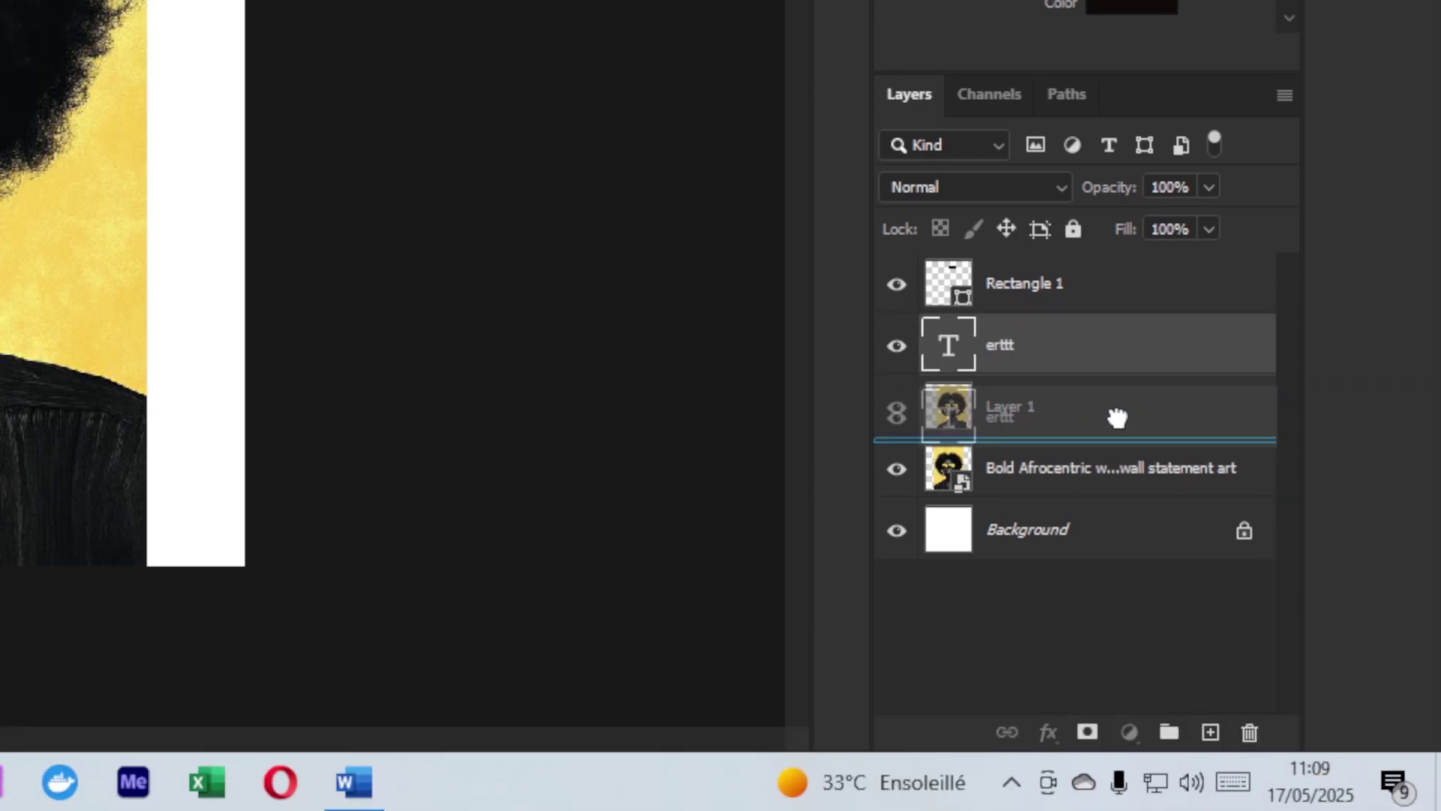
drag(1117, 418, 1117, 416)
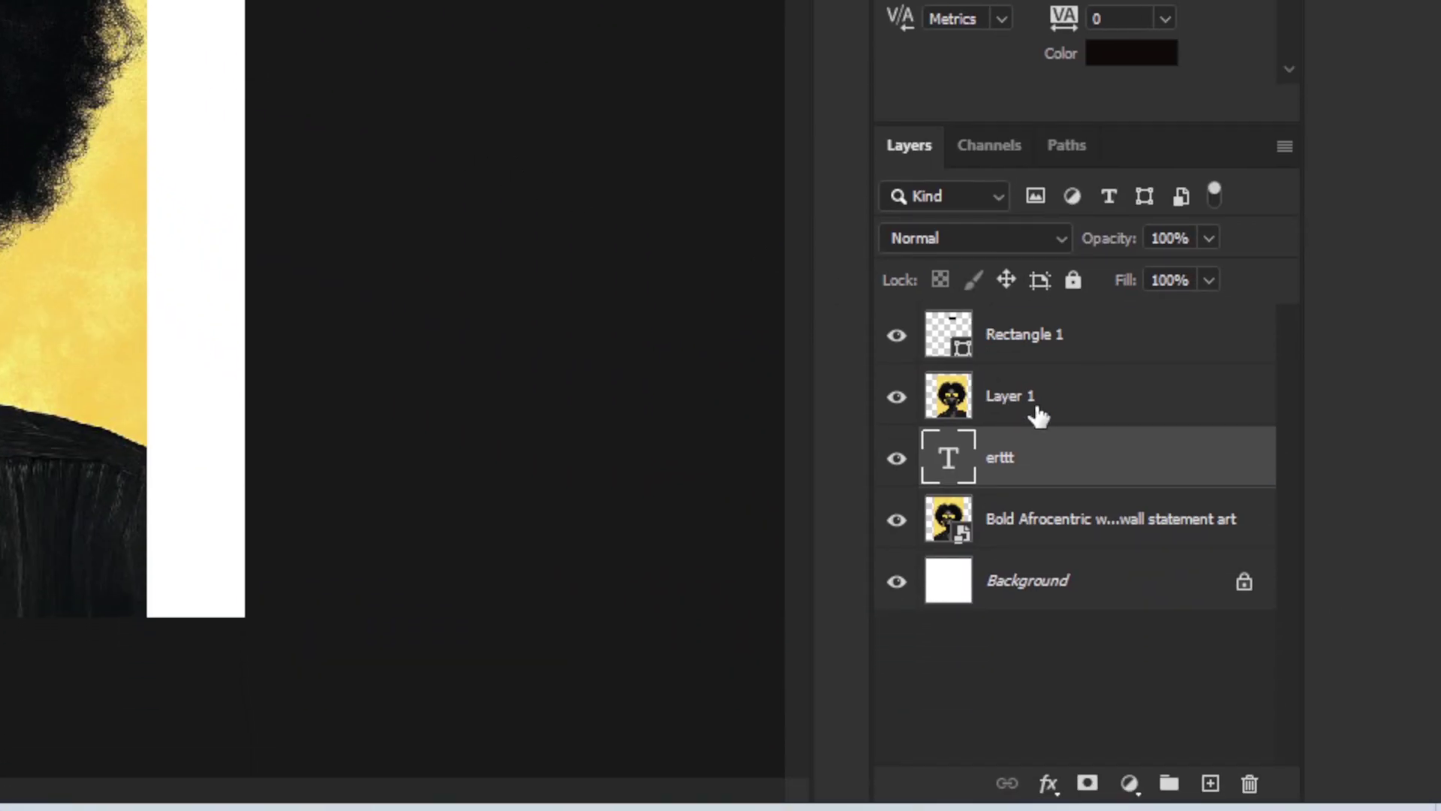
Select Layer 1, hide it and show it again.
click(1036, 409)
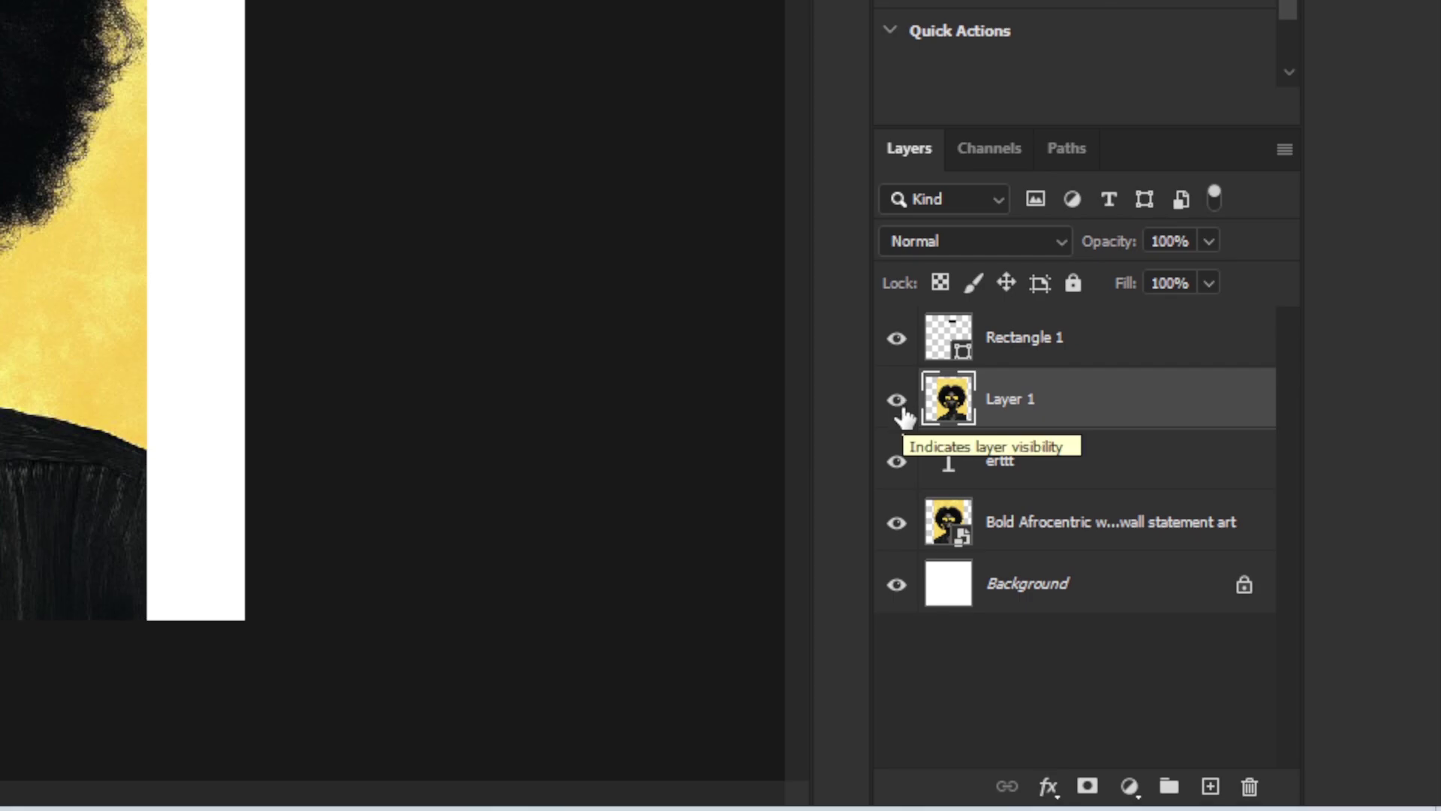
click(901, 412)
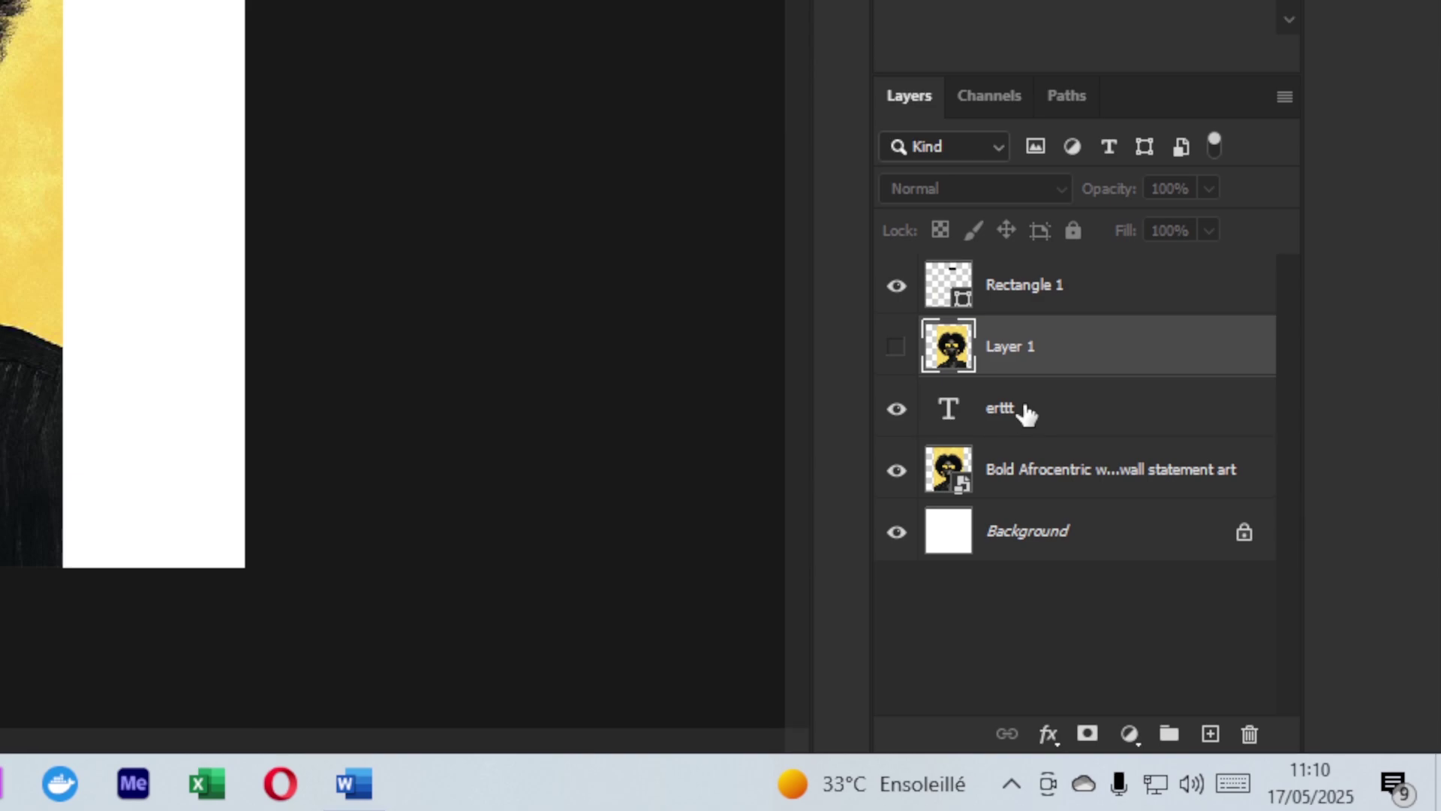
click(896, 346)
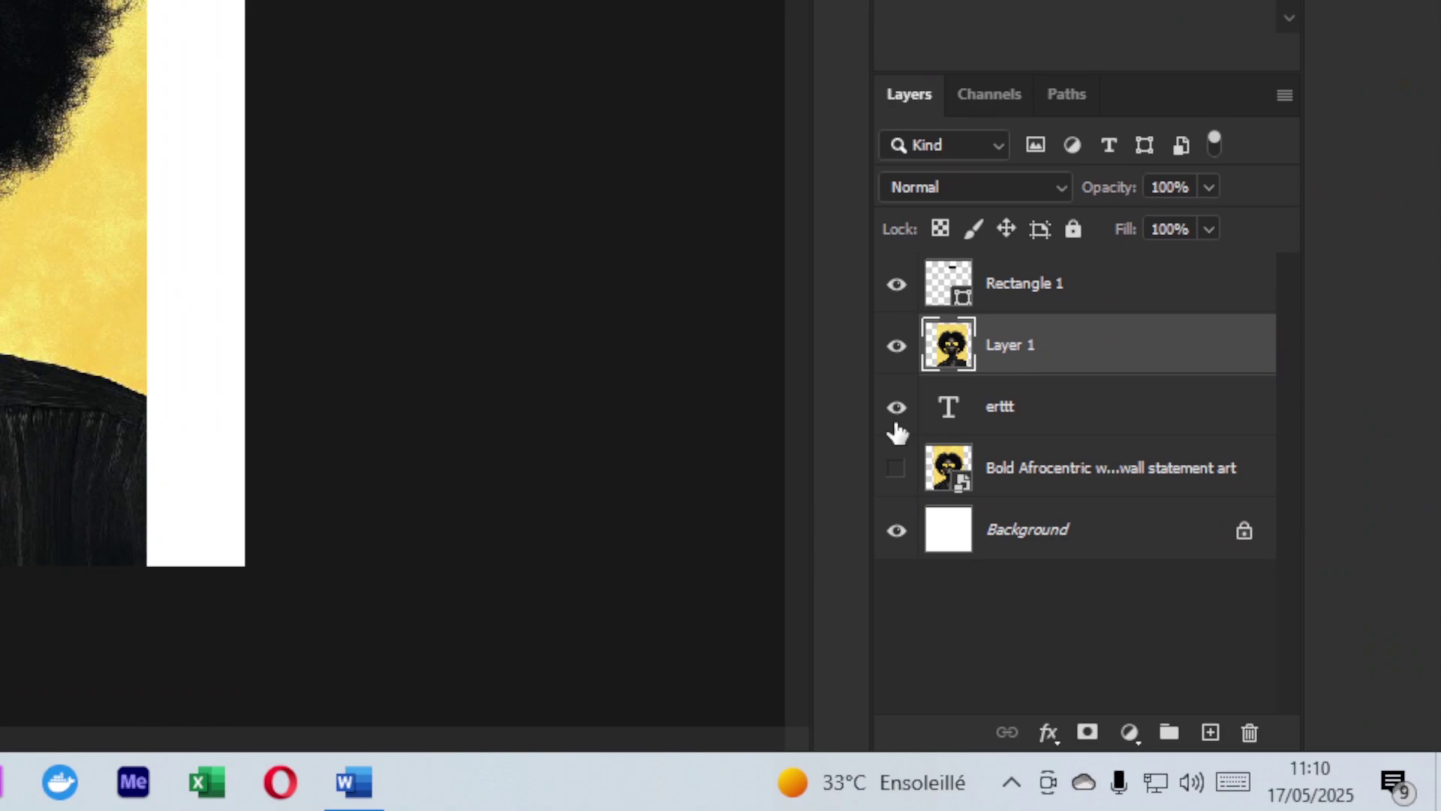
Hide the erttt, Layer 1 and Rectangle 1 layers to leave only the Background visible, and toggle the visibility of Rectangle 1.
drag(896, 420, 897, 312)
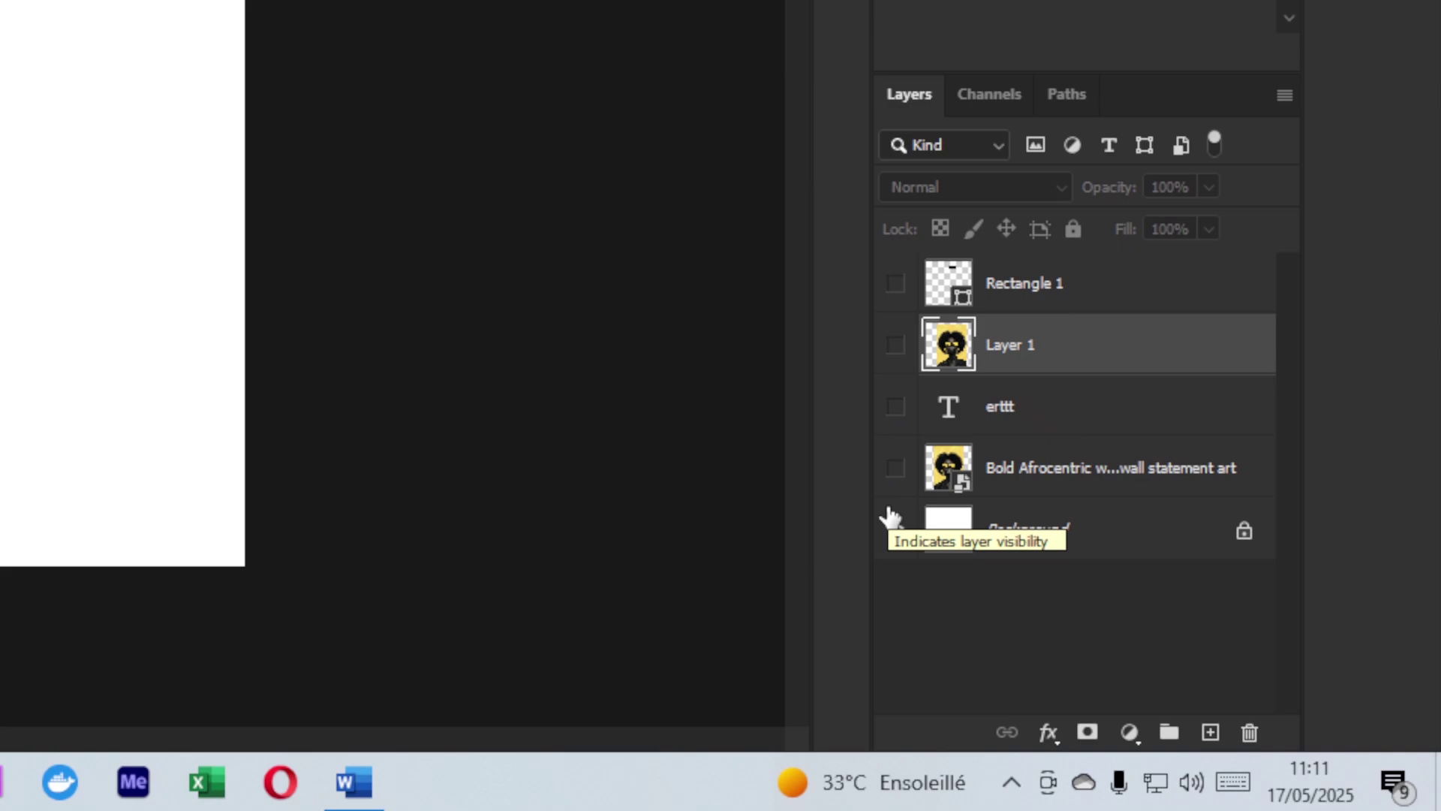
click(890, 514)
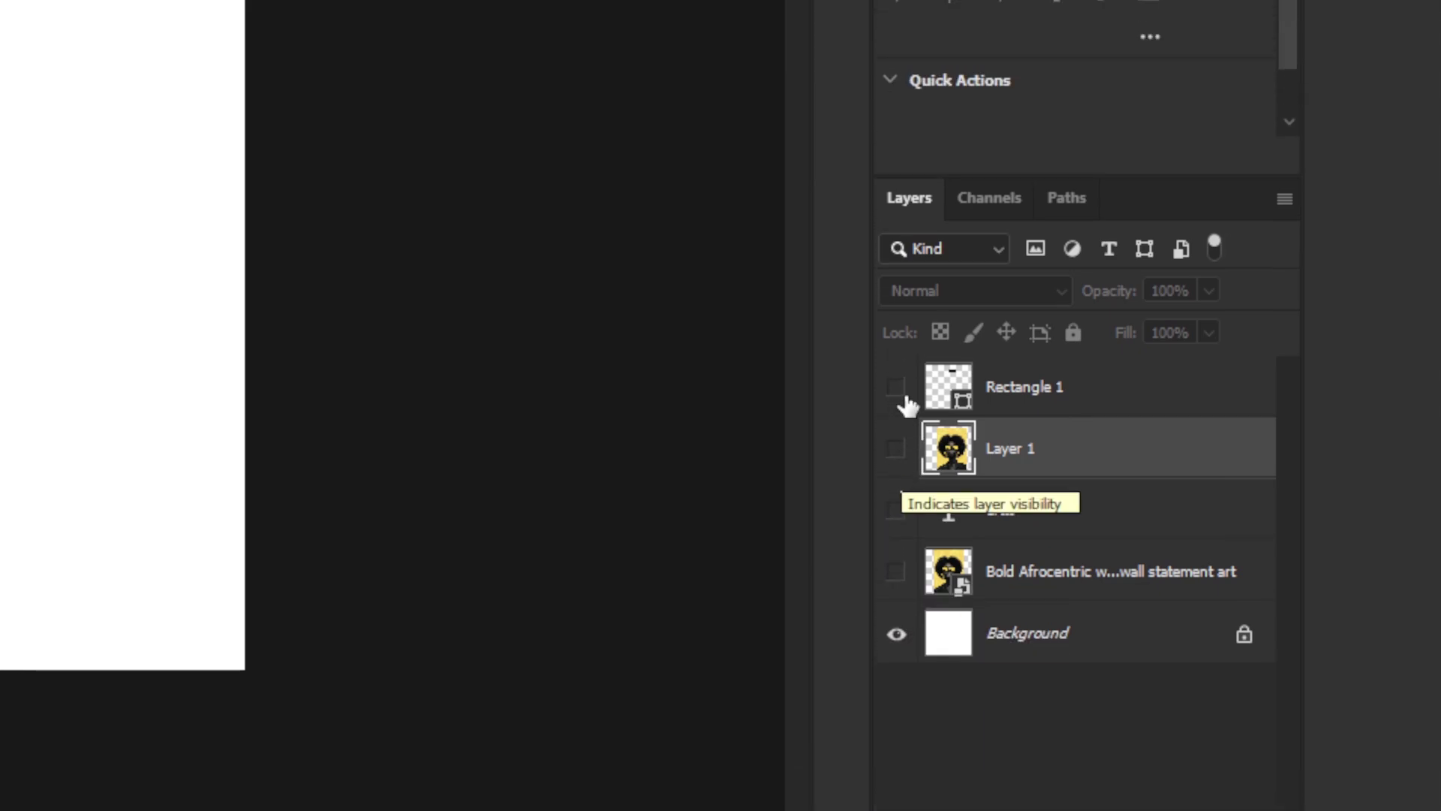
click(895, 285)
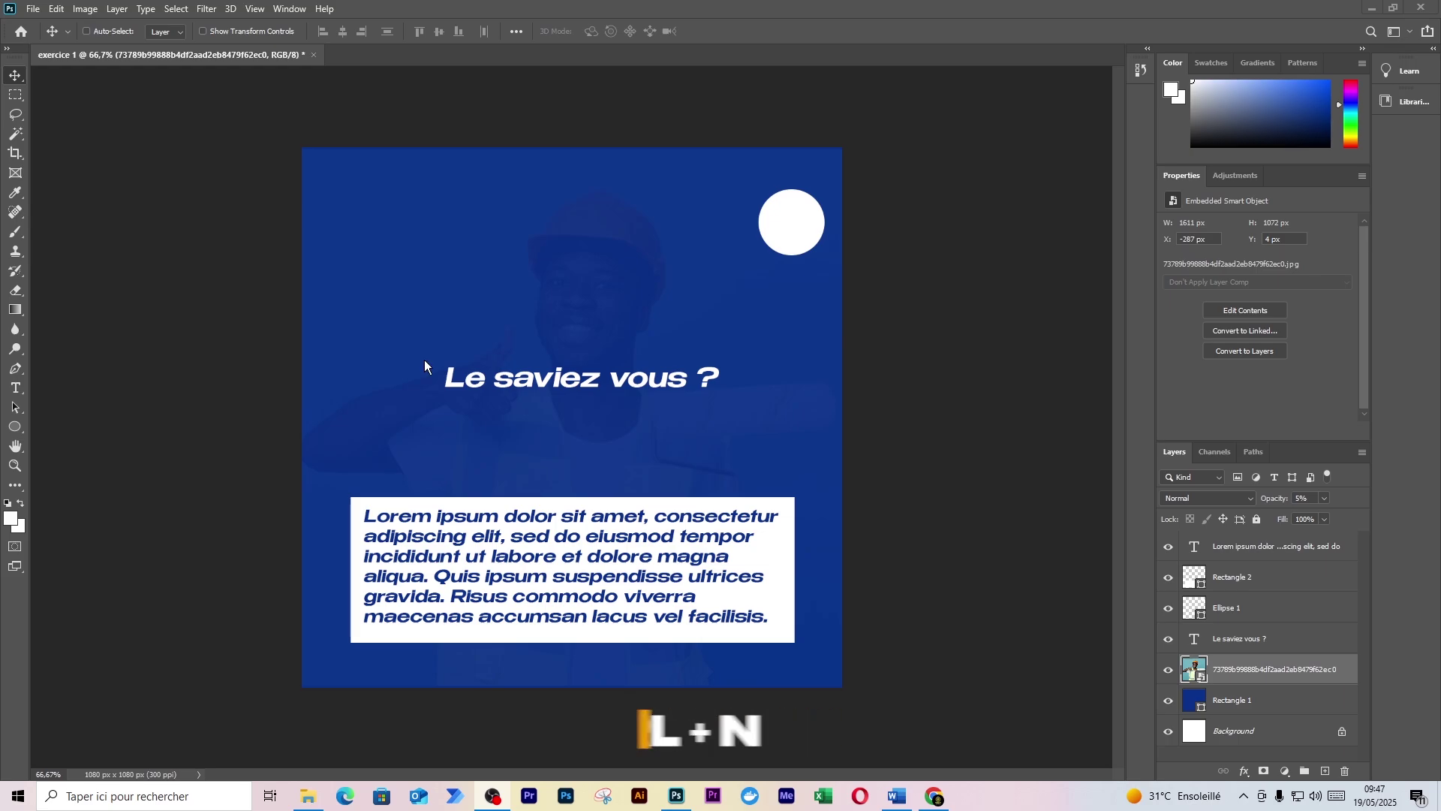
Start a new document and name it exo1.
click(33, 8)
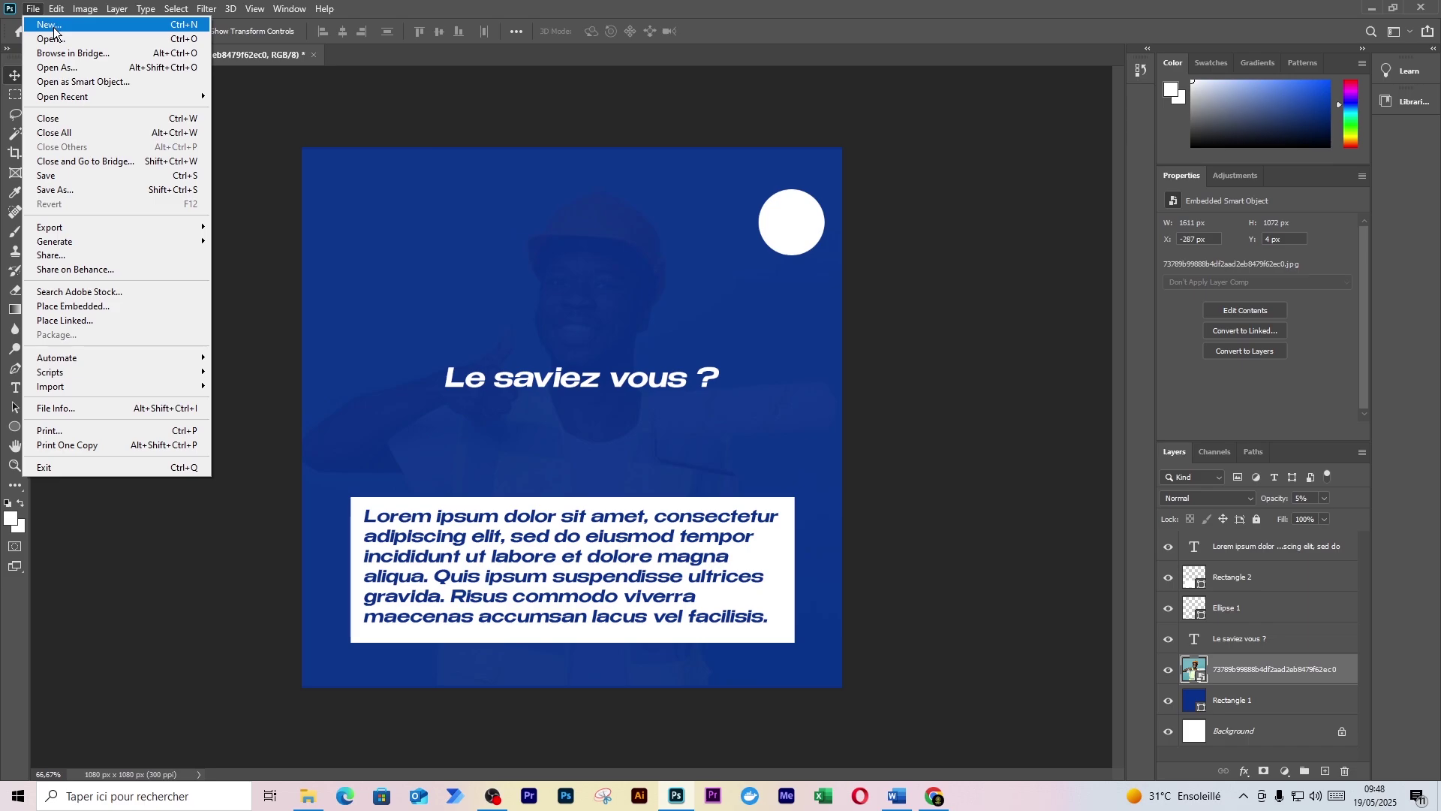
click(52, 26)
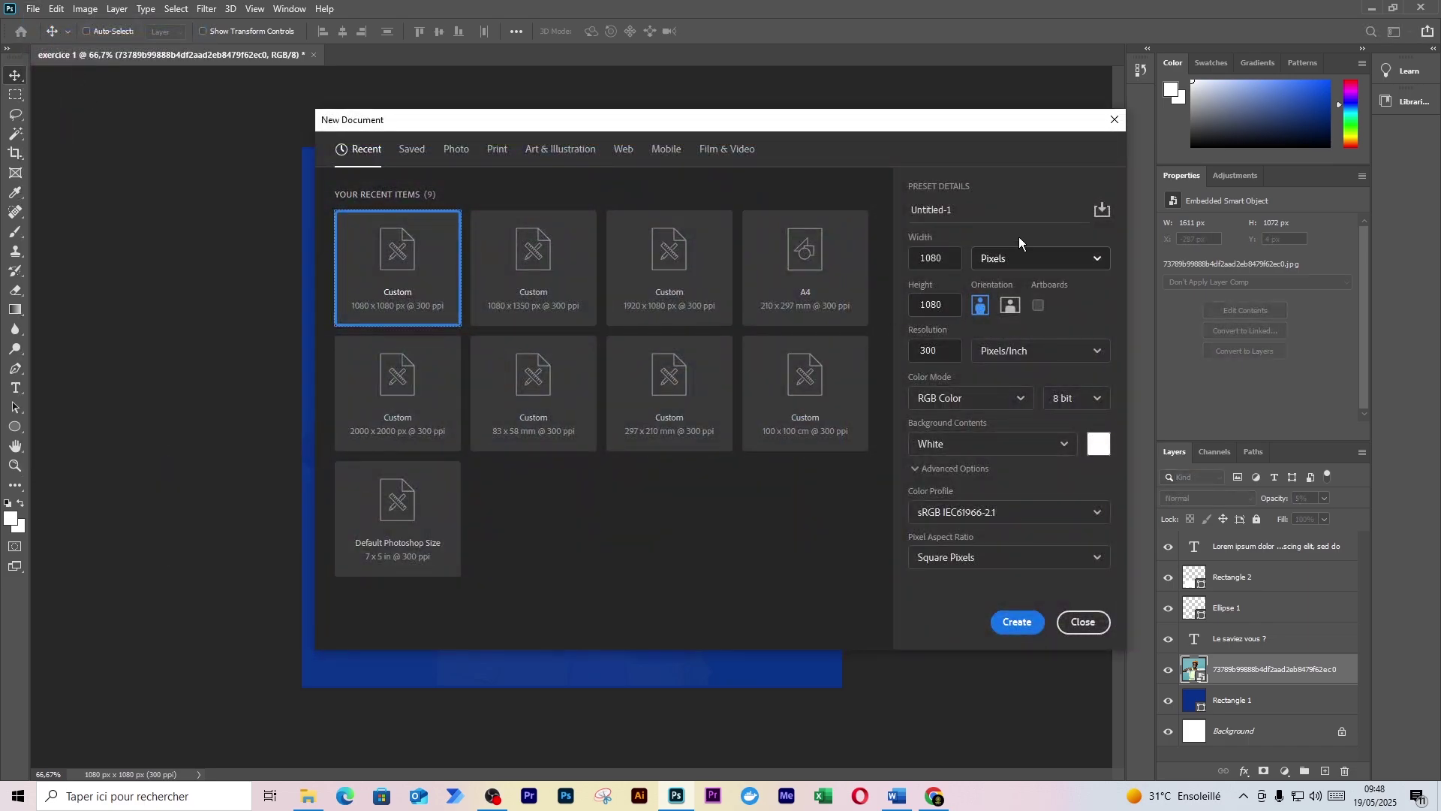
drag(988, 124, 923, 112)
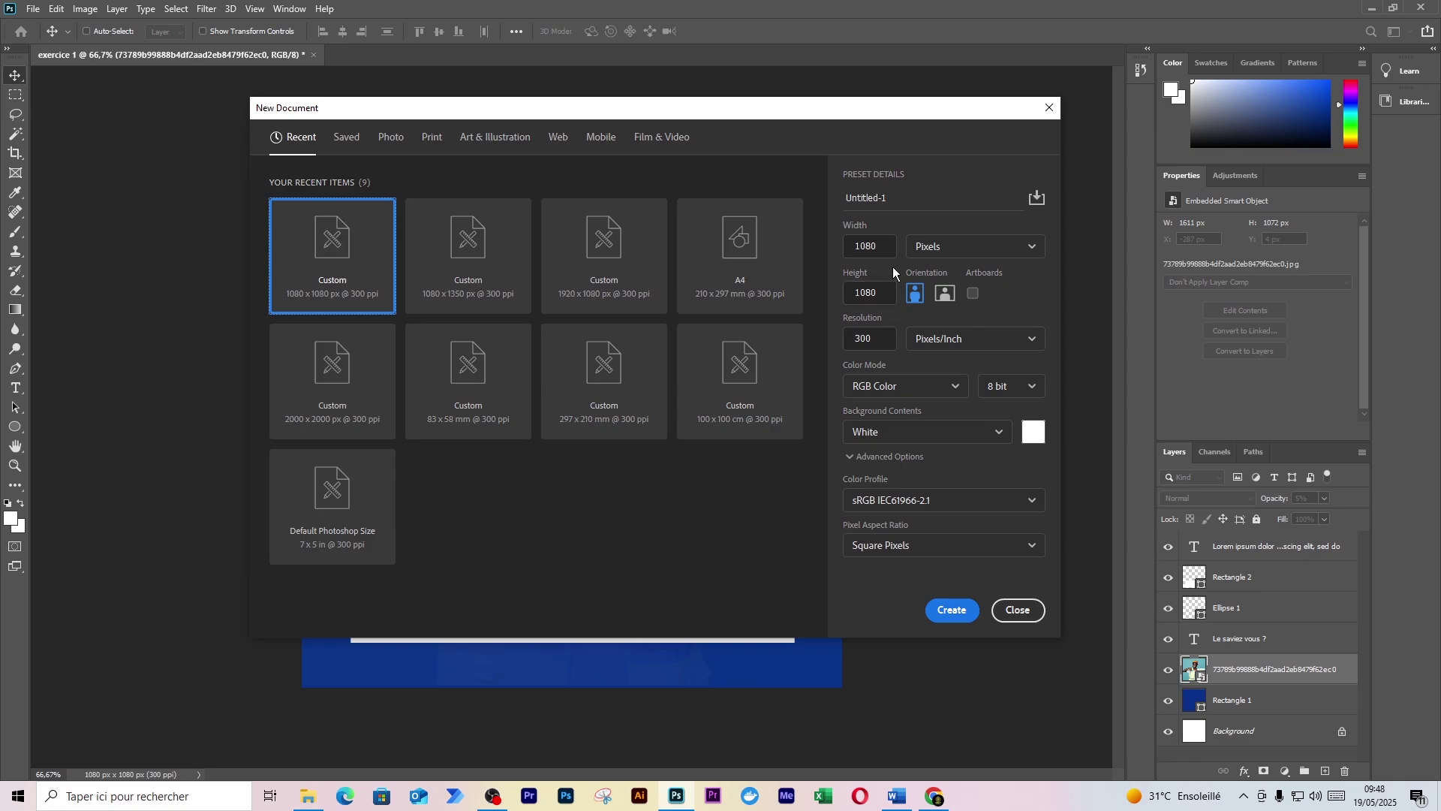
double_click(864, 198)
text(ex)
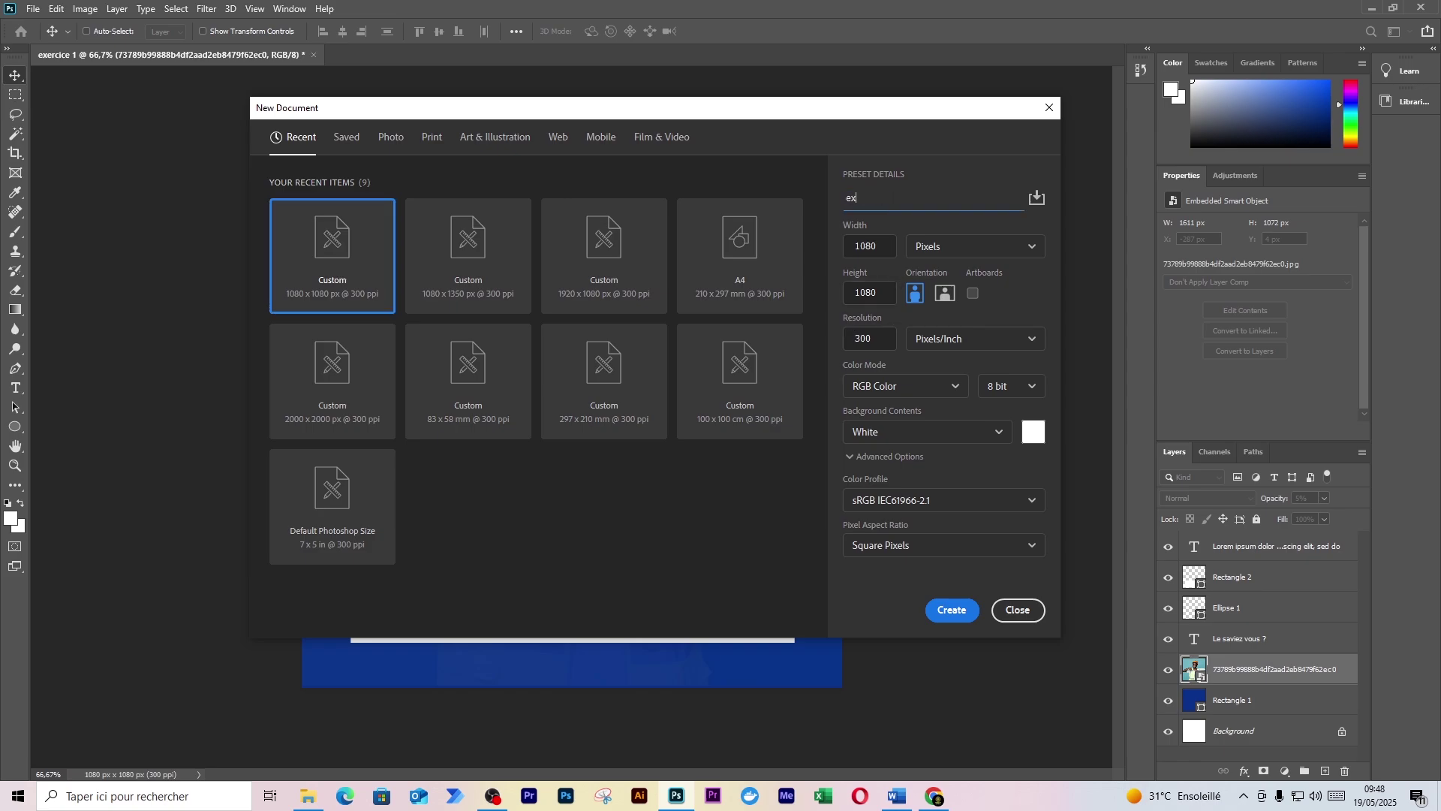
text(o1)
Use pixels as the unit, keep the size at 1080 x 1080 and the resolution at 300 pixels/inch, and create the document.
click(942, 246)
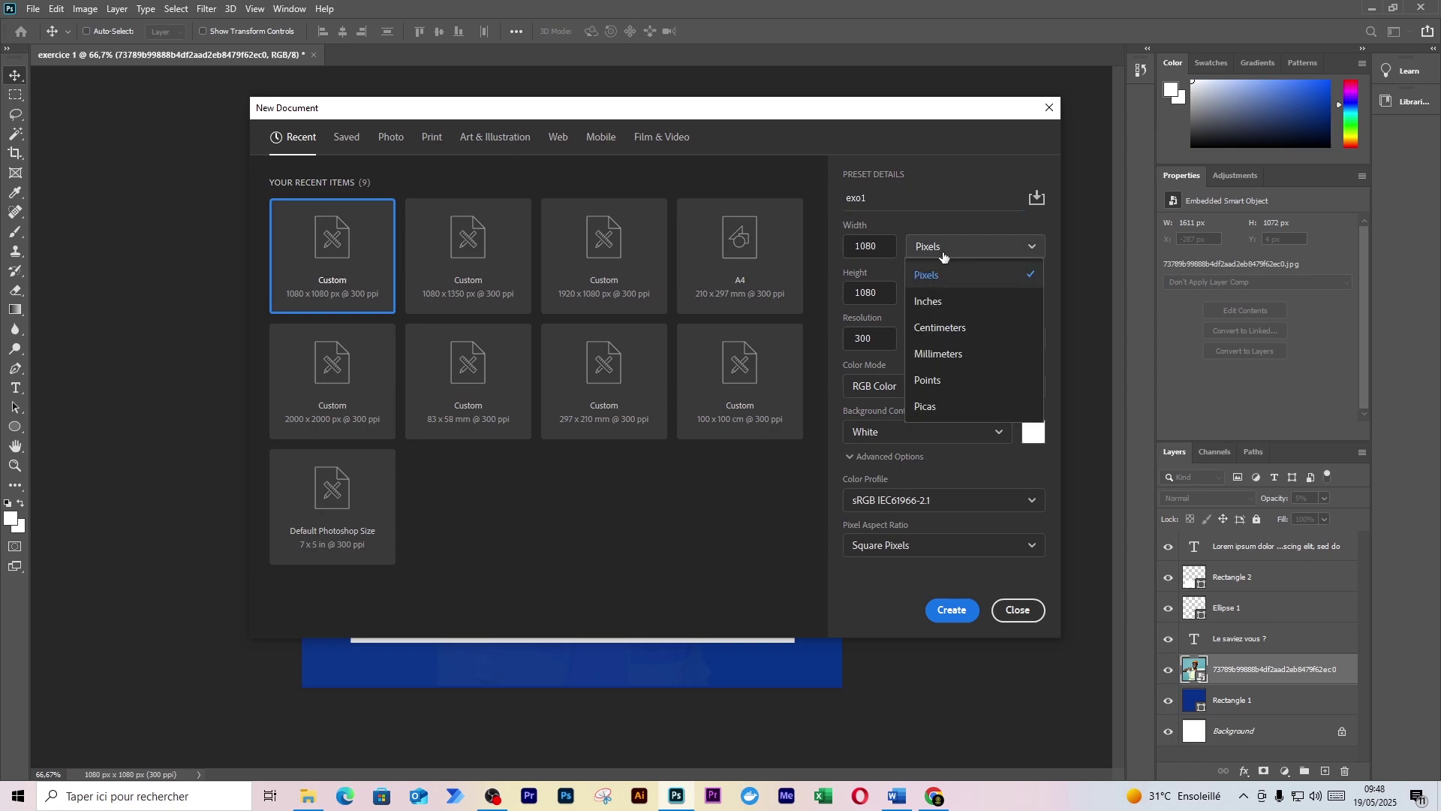
click(944, 276)
click(886, 252)
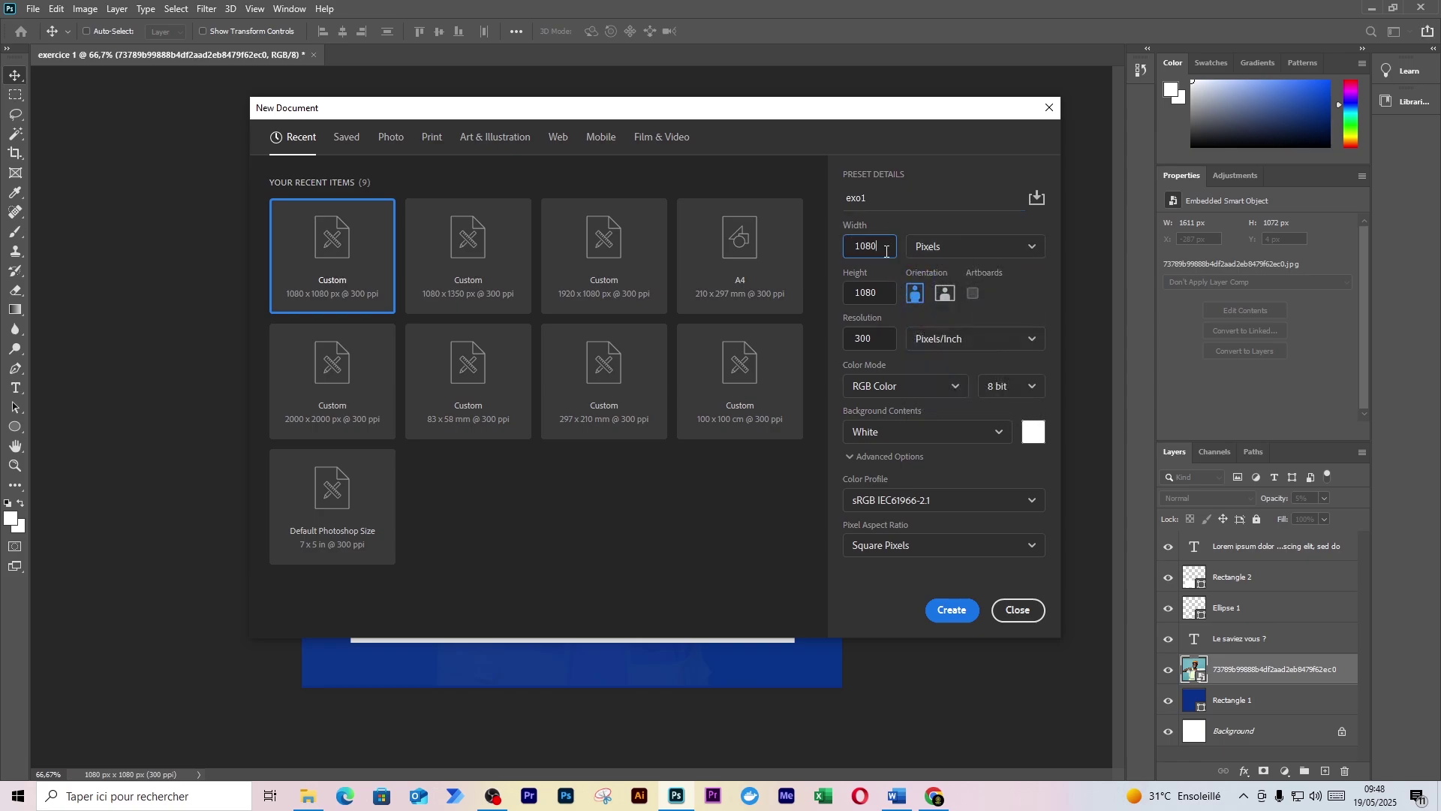
click(884, 299)
click(884, 340)
click(941, 612)
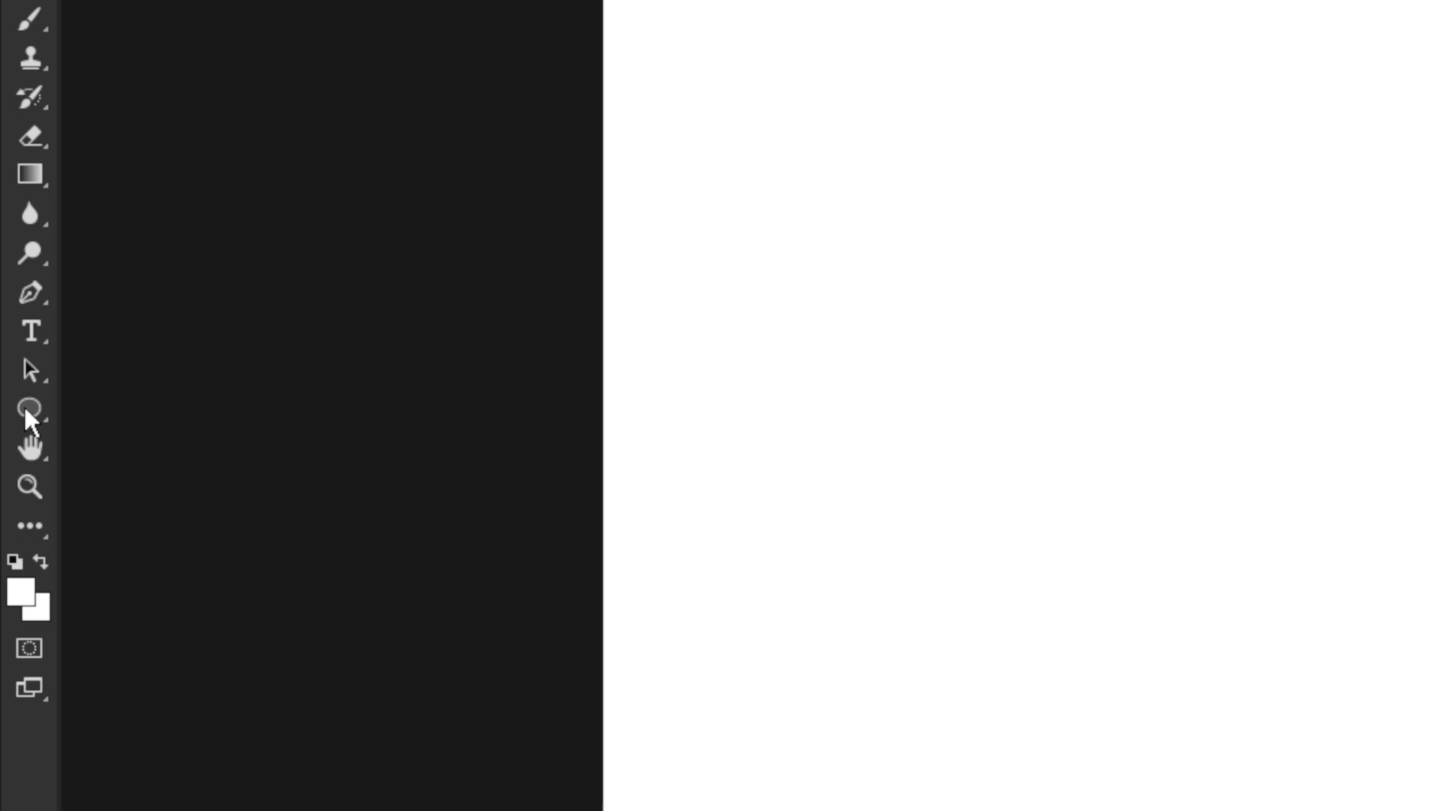
Switch from the Ellipse tool to the Rectangle tool.
click(26, 411)
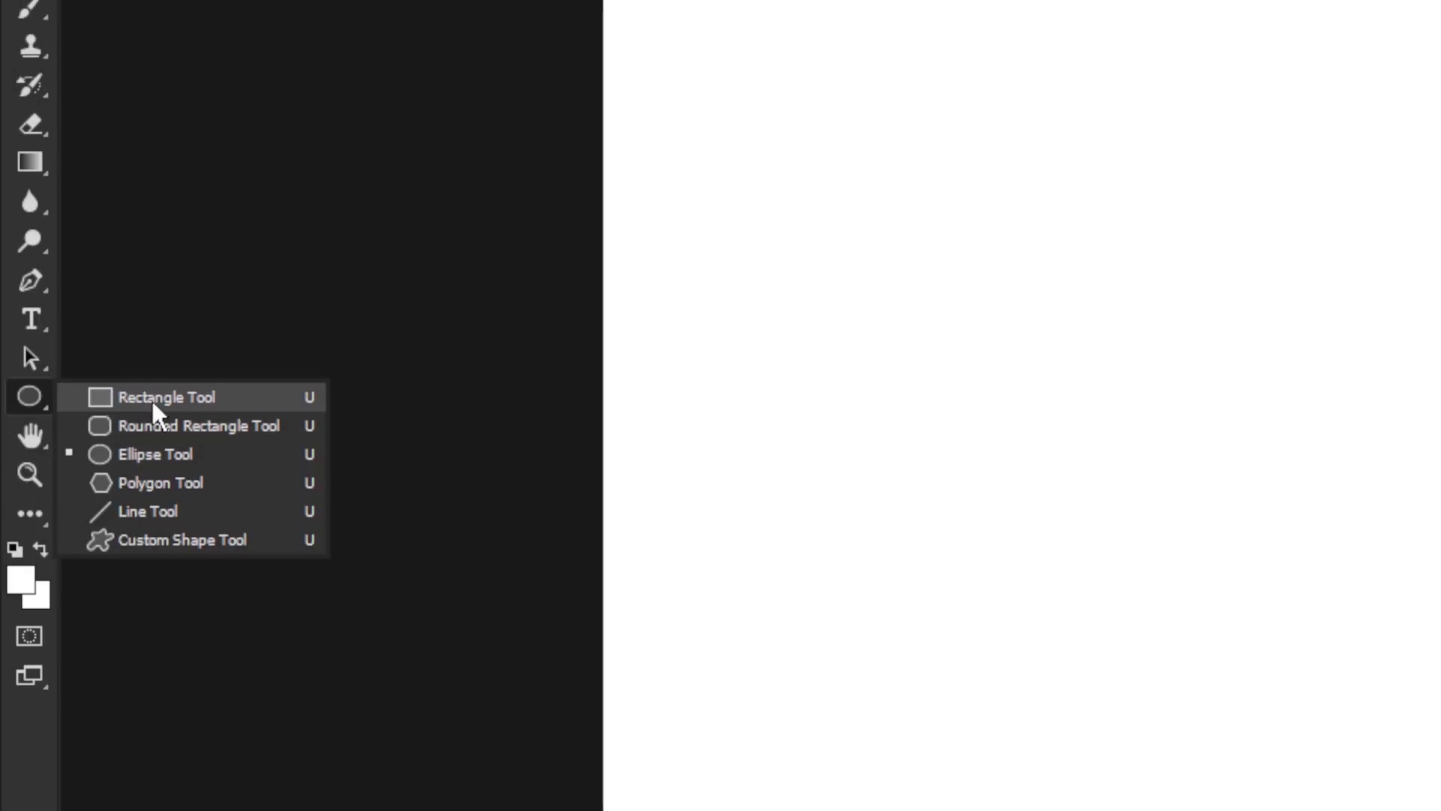
click(152, 409)
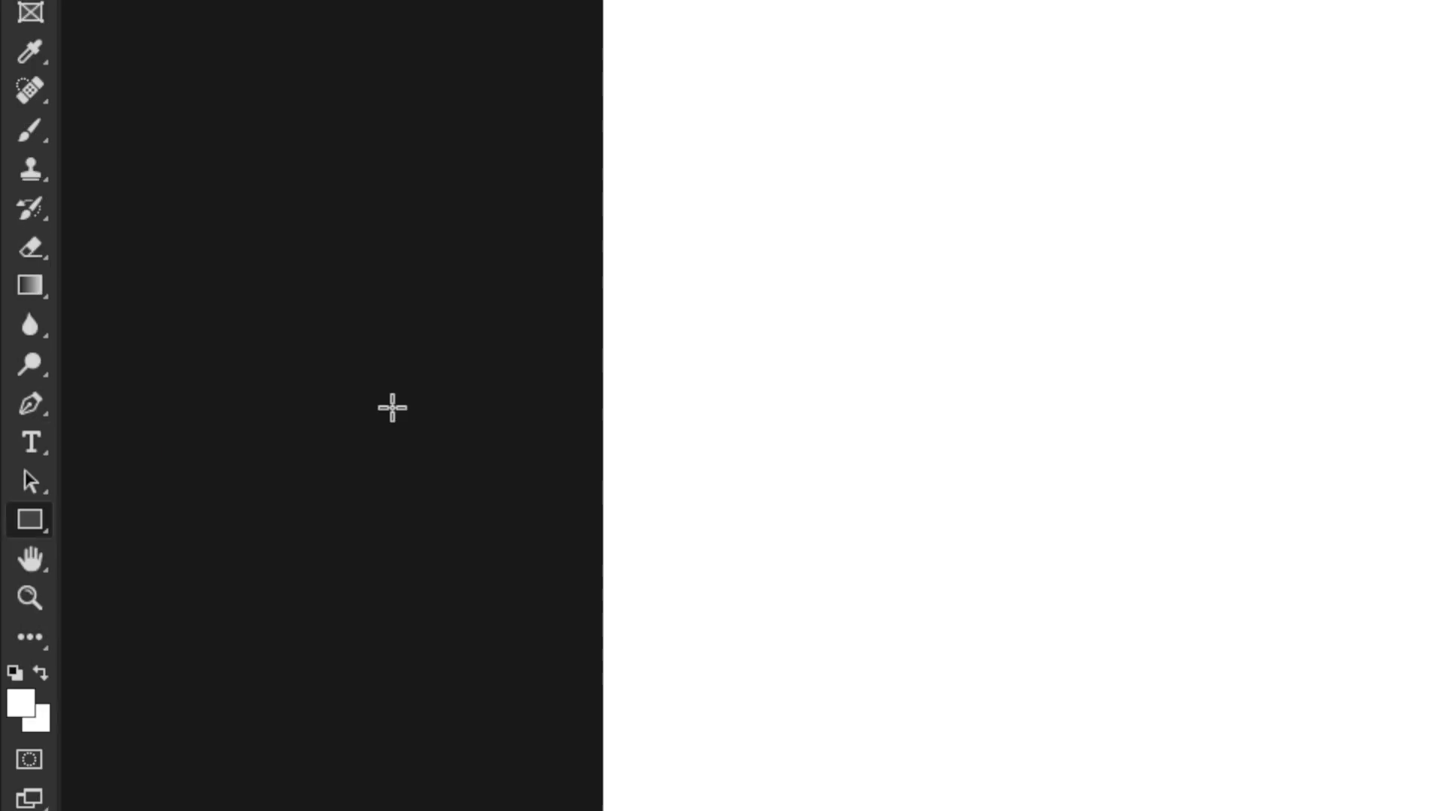
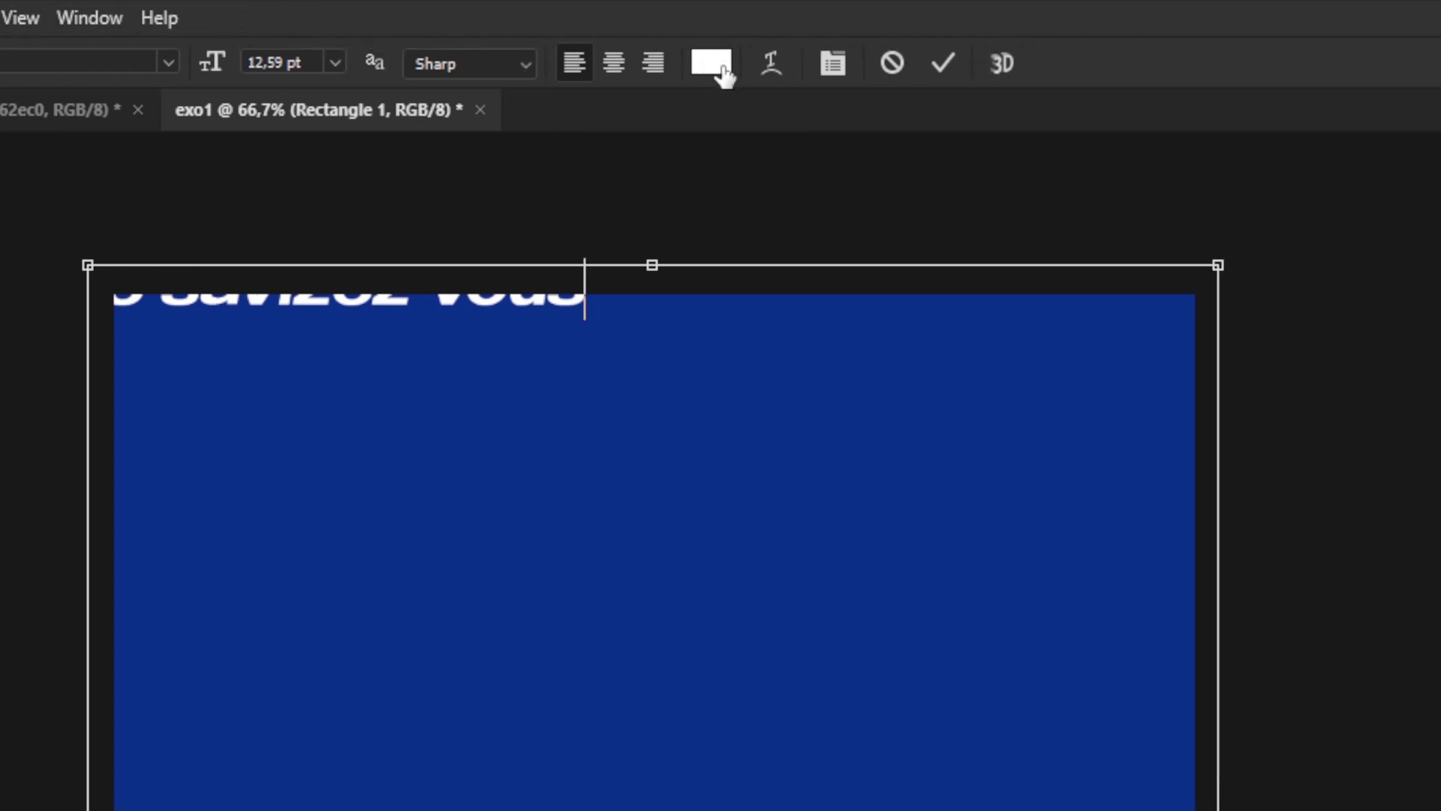
Confirm white as the colour of the "le savizez vous" text, commit it and move it toward the middle of the blue rectangle.
click(722, 68)
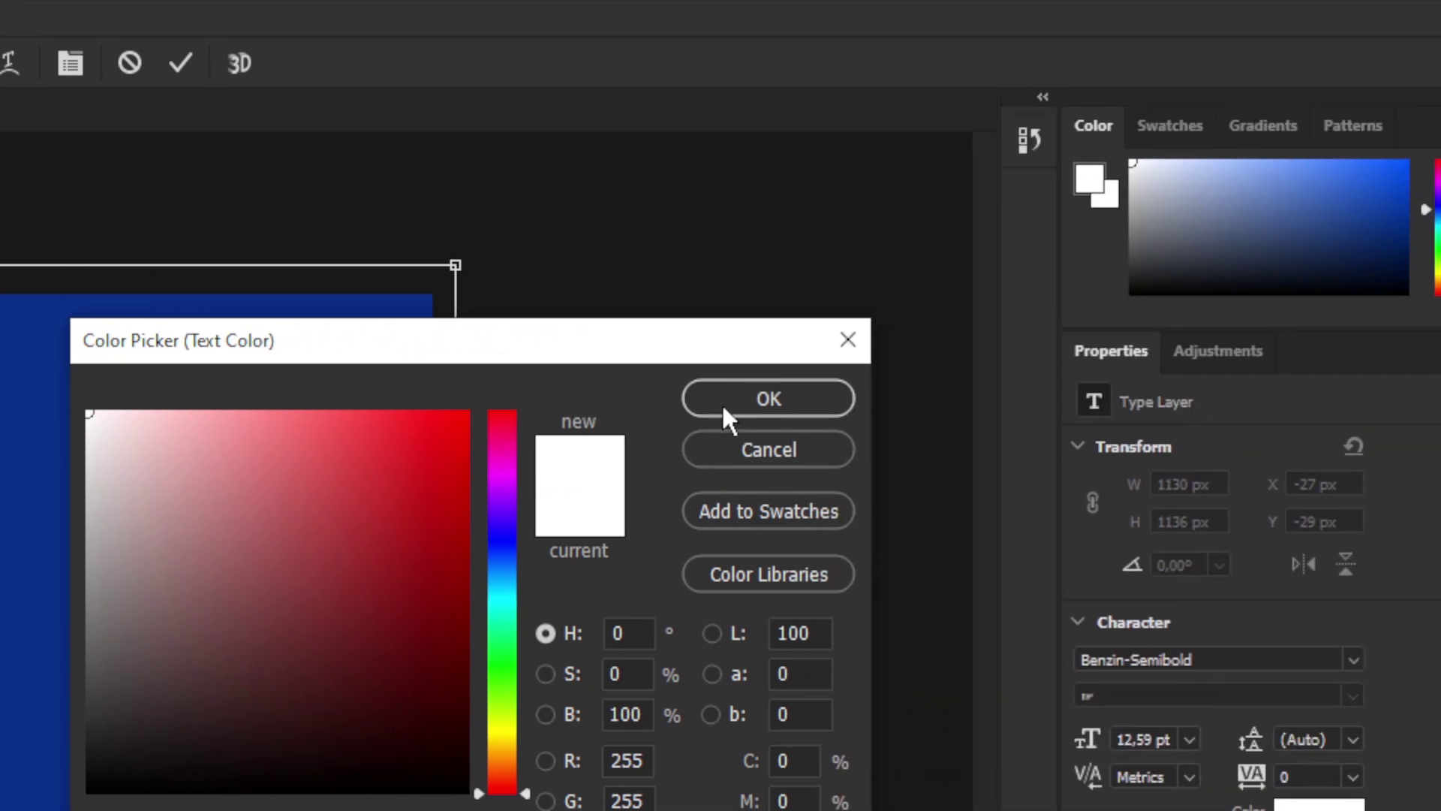
click(1419, 397)
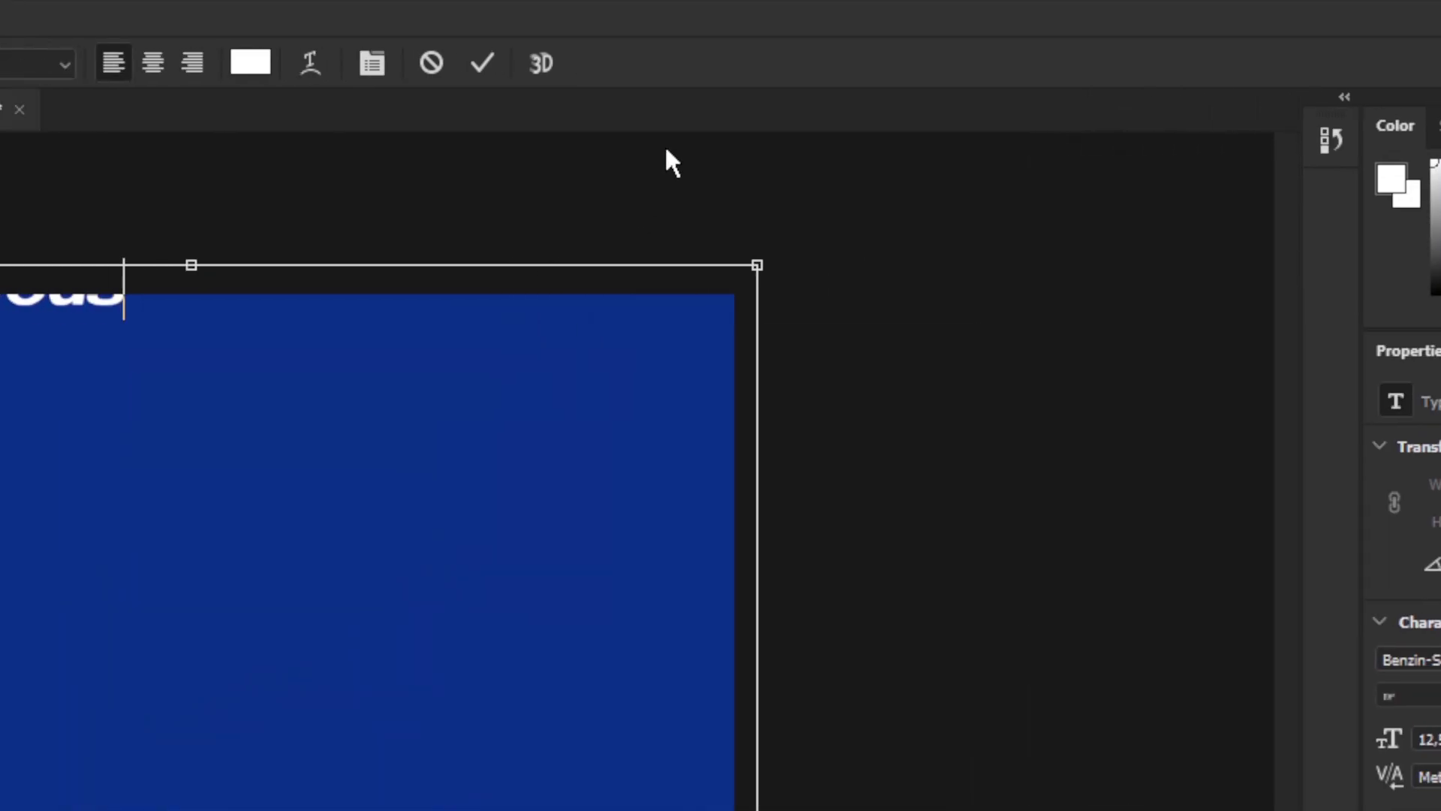
click(484, 63)
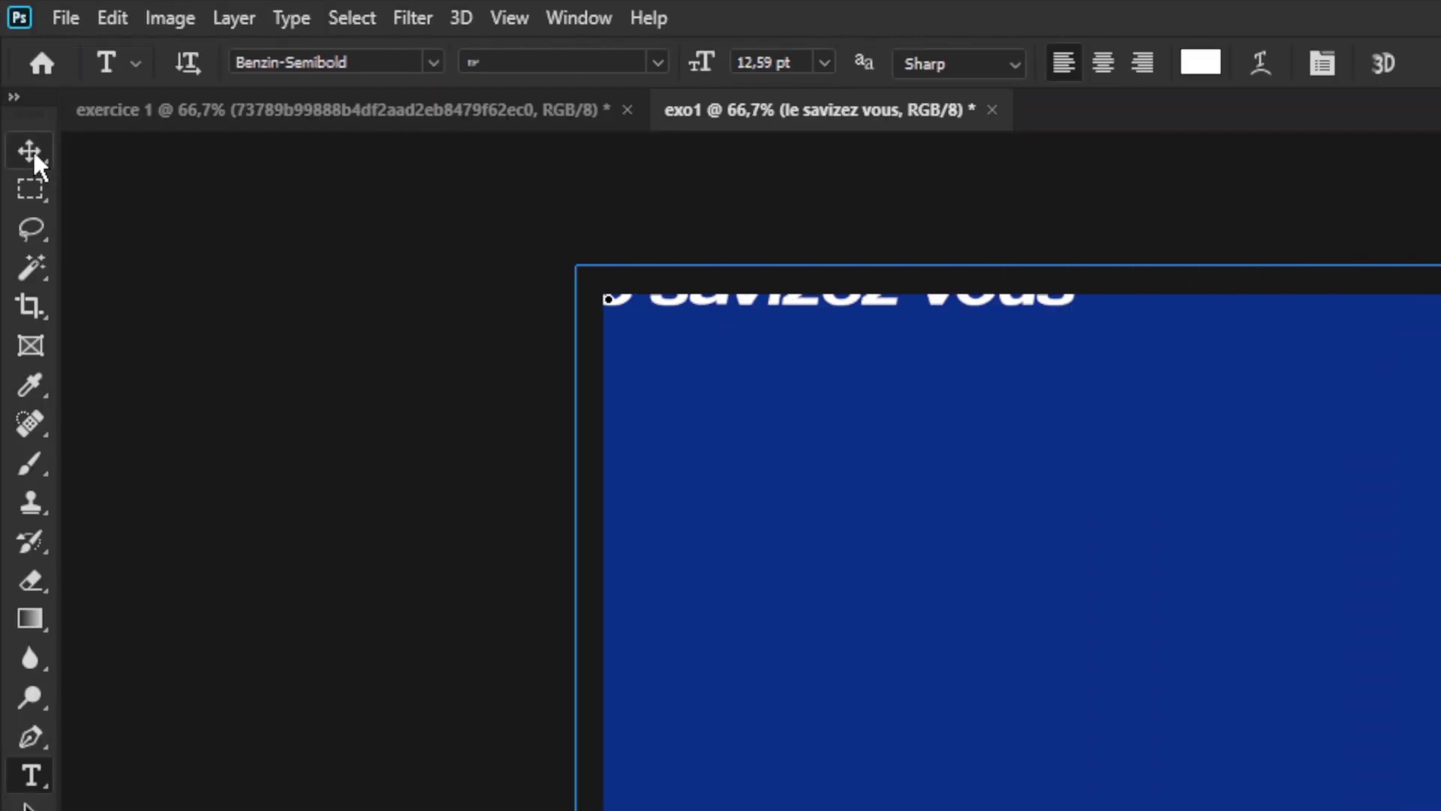
click(35, 157)
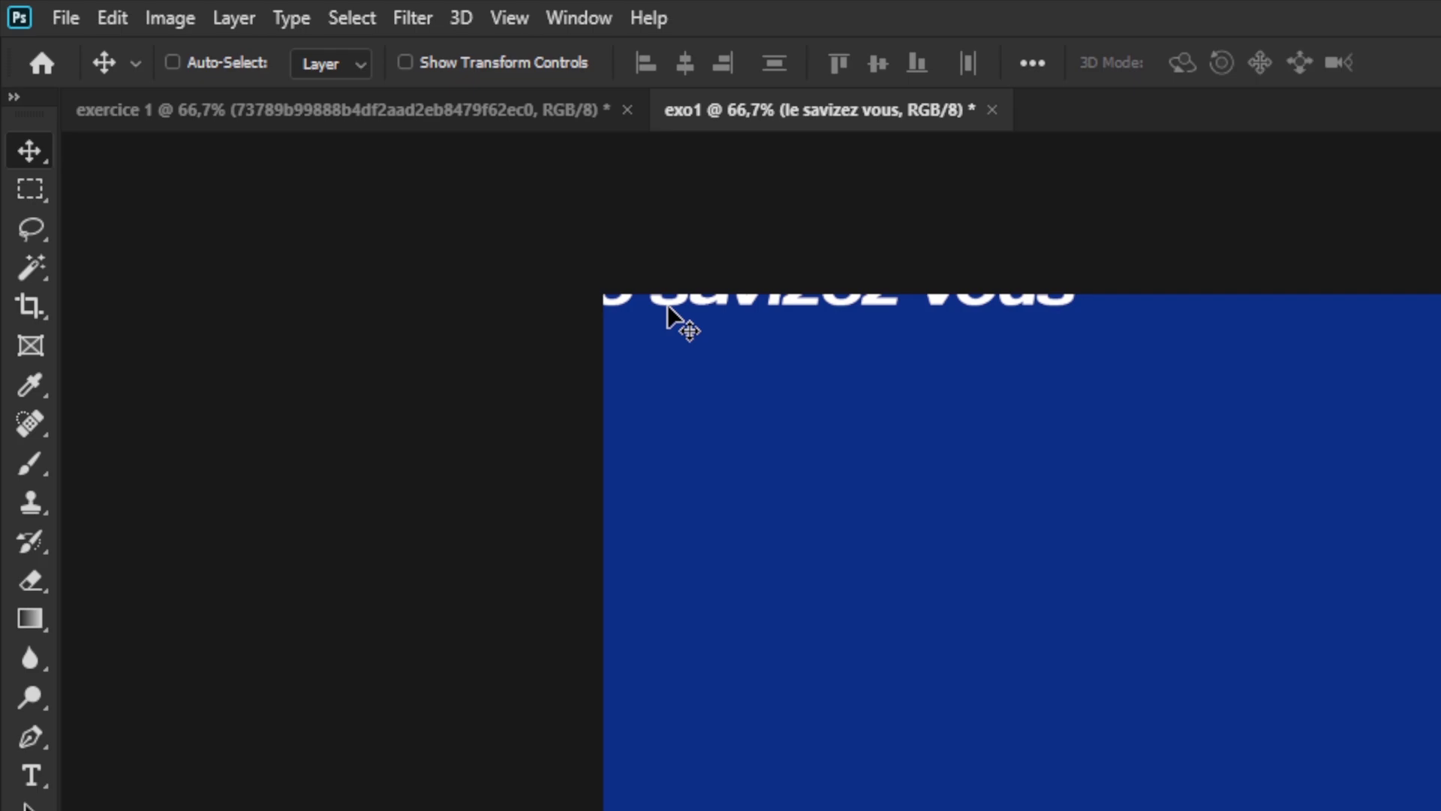
drag(666, 307, 724, 414)
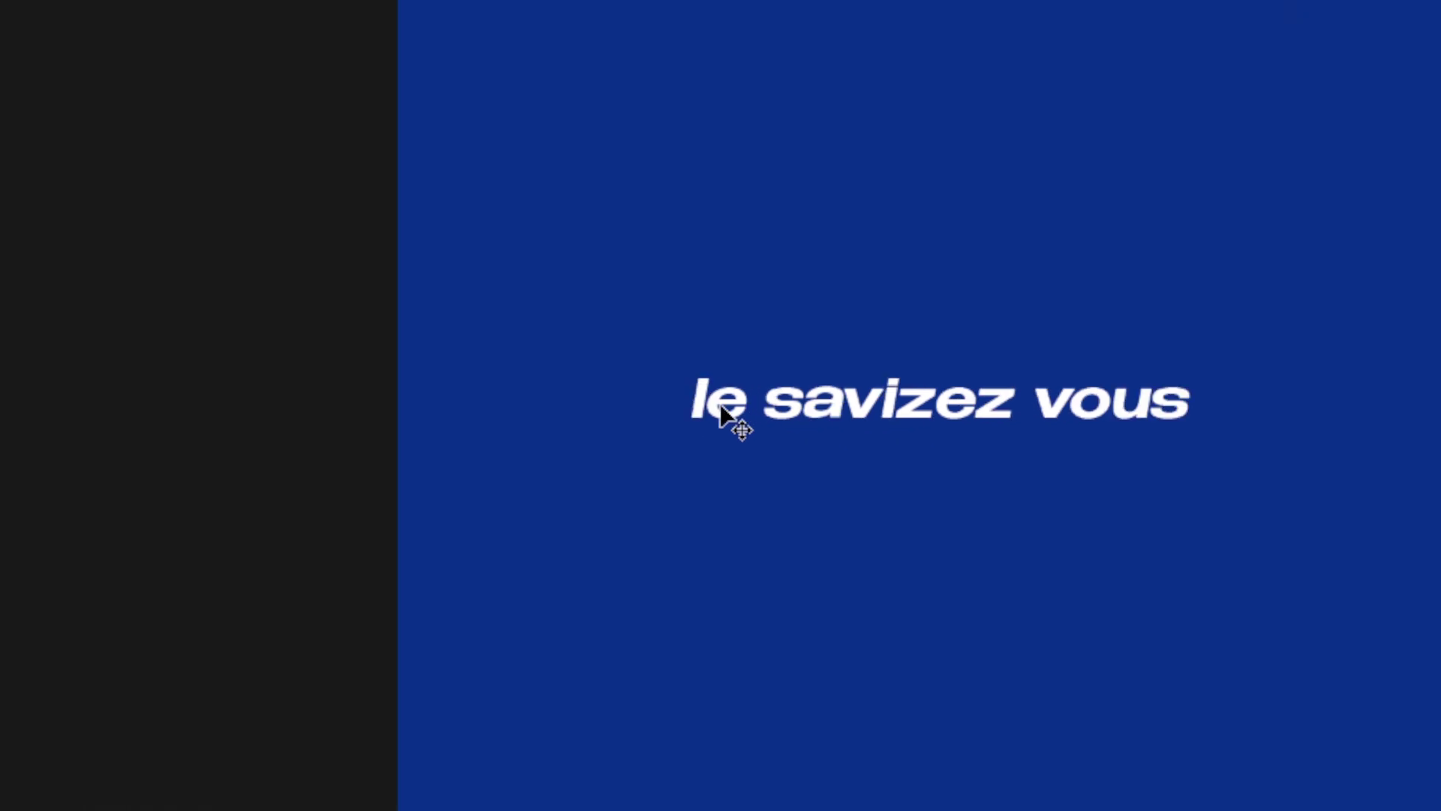
Edit the title text to read "Le savizez vous ?" with a capital L and a closing question mark.
click(32, 376)
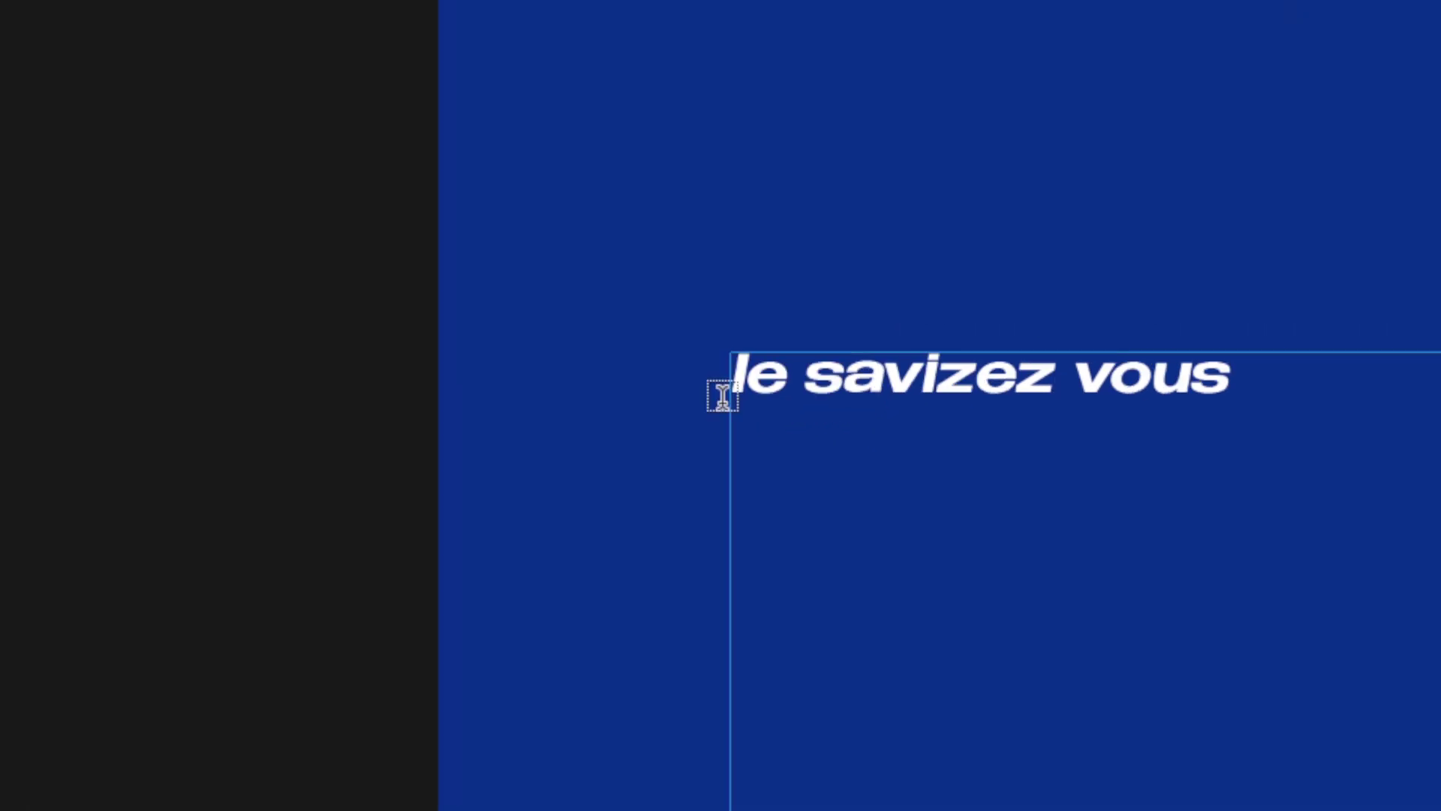
click(711, 400)
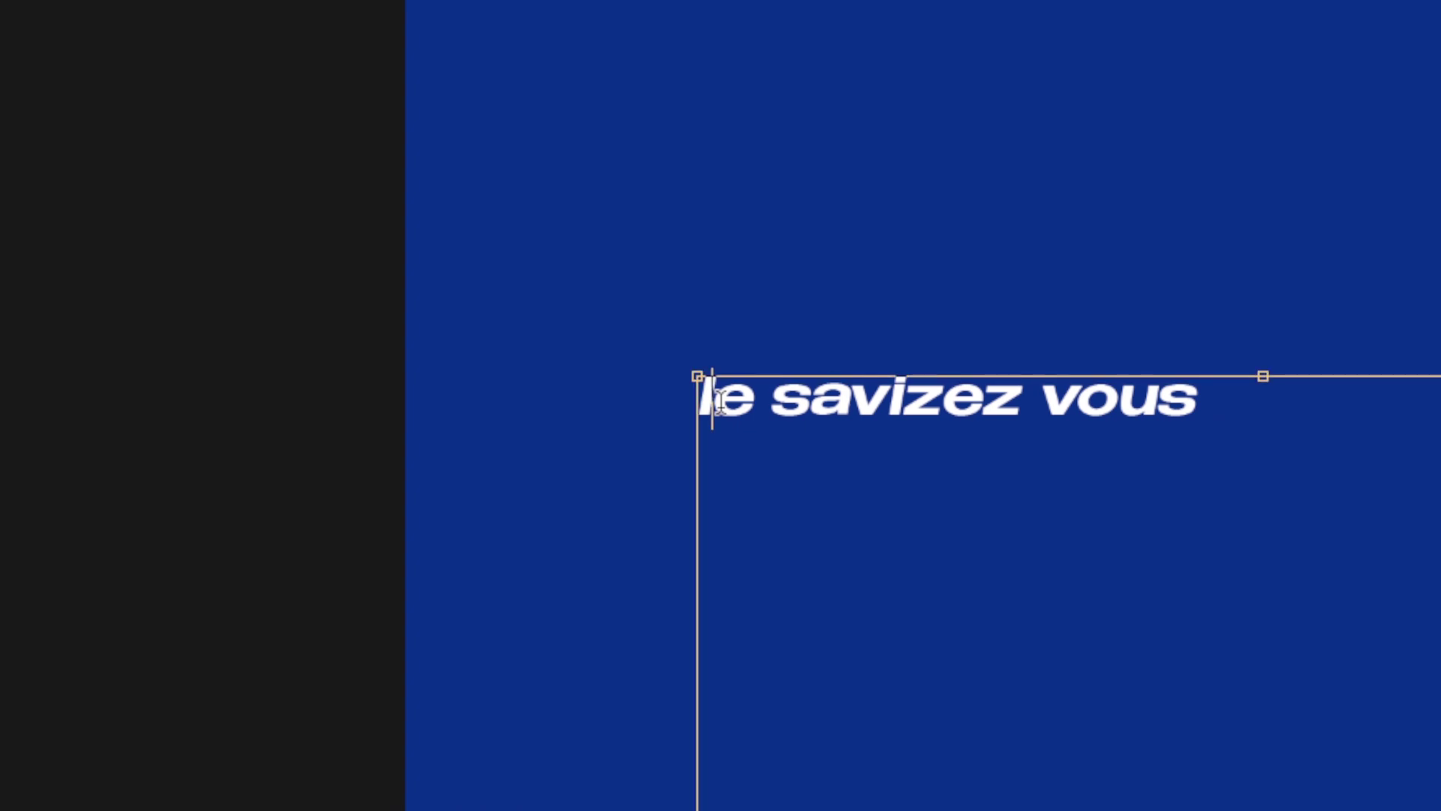
key(BackSpace)
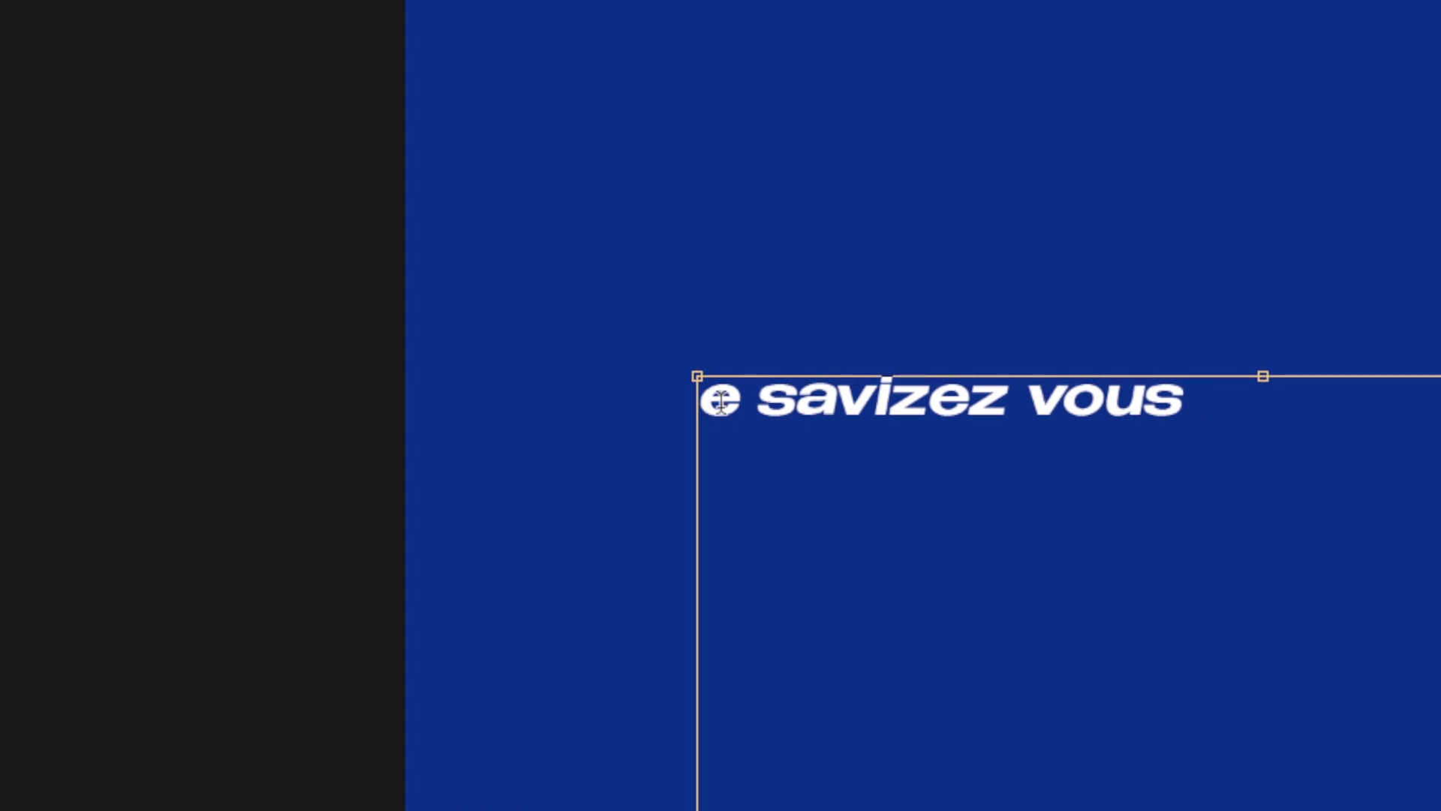
text(L)
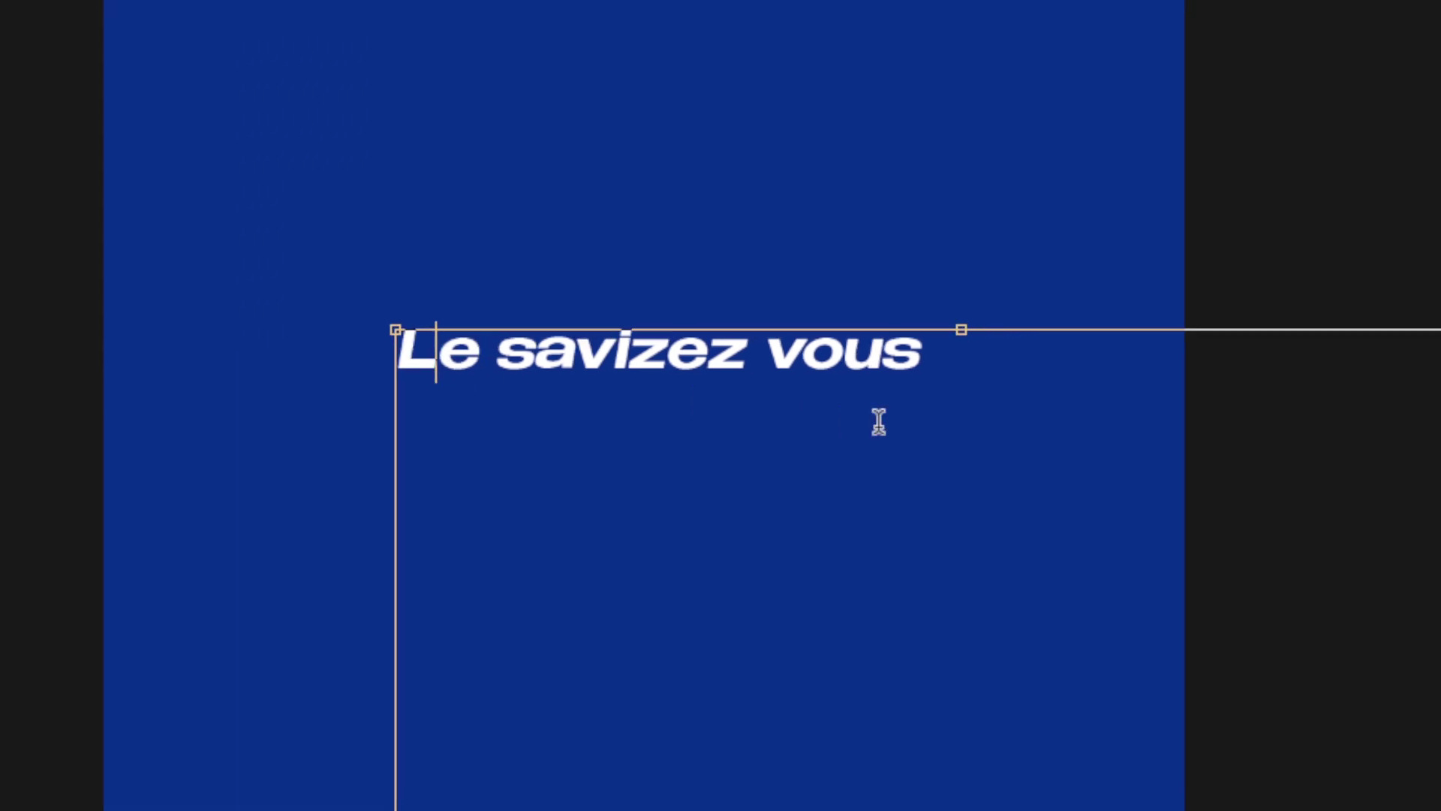
click(1222, 400)
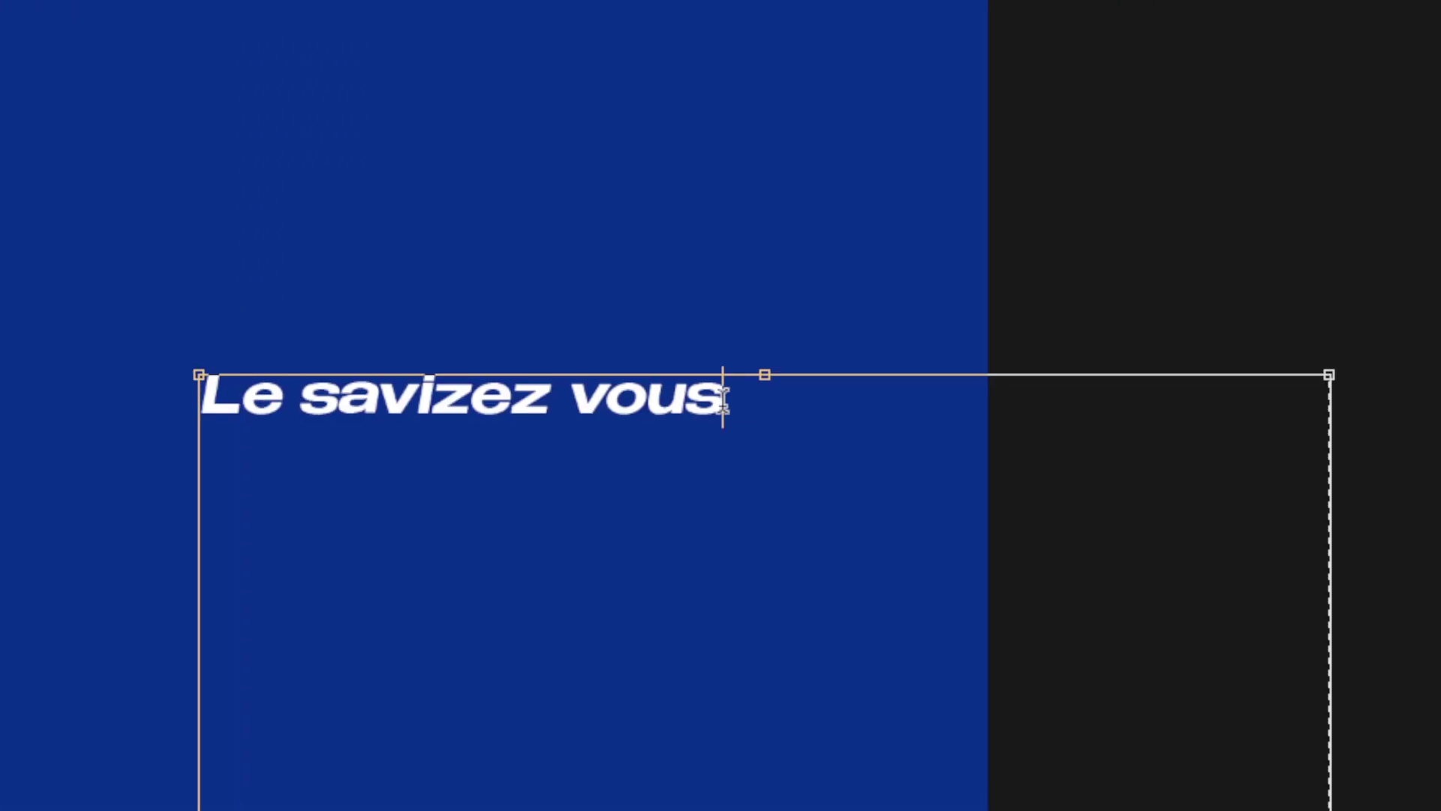
text(?)
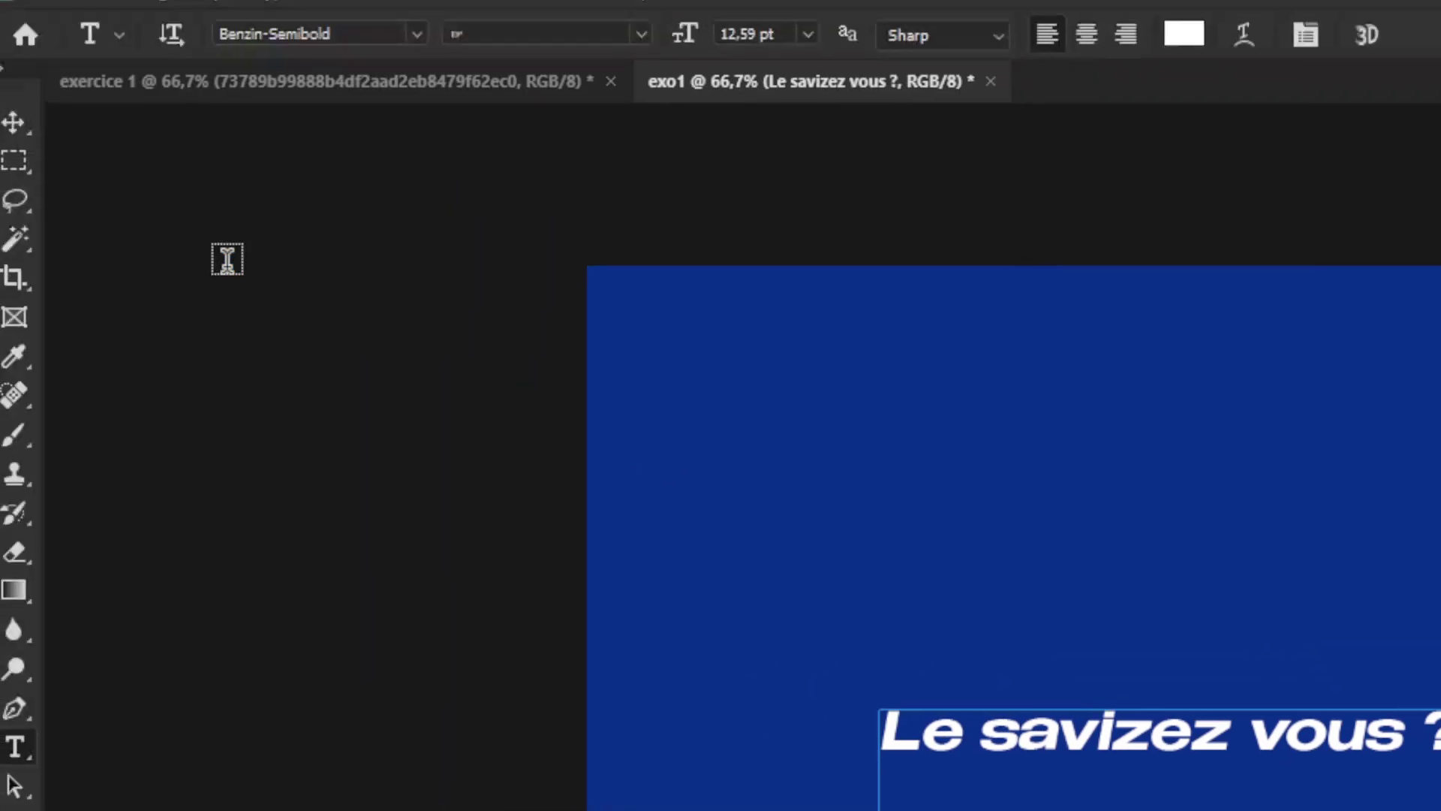
Reposition the "Le savizez vous ?" title with the Move tool and nudge it slightly downward.
click(30, 122)
drag(1173, 639, 1146, 644)
drag(719, 408, 719, 404)
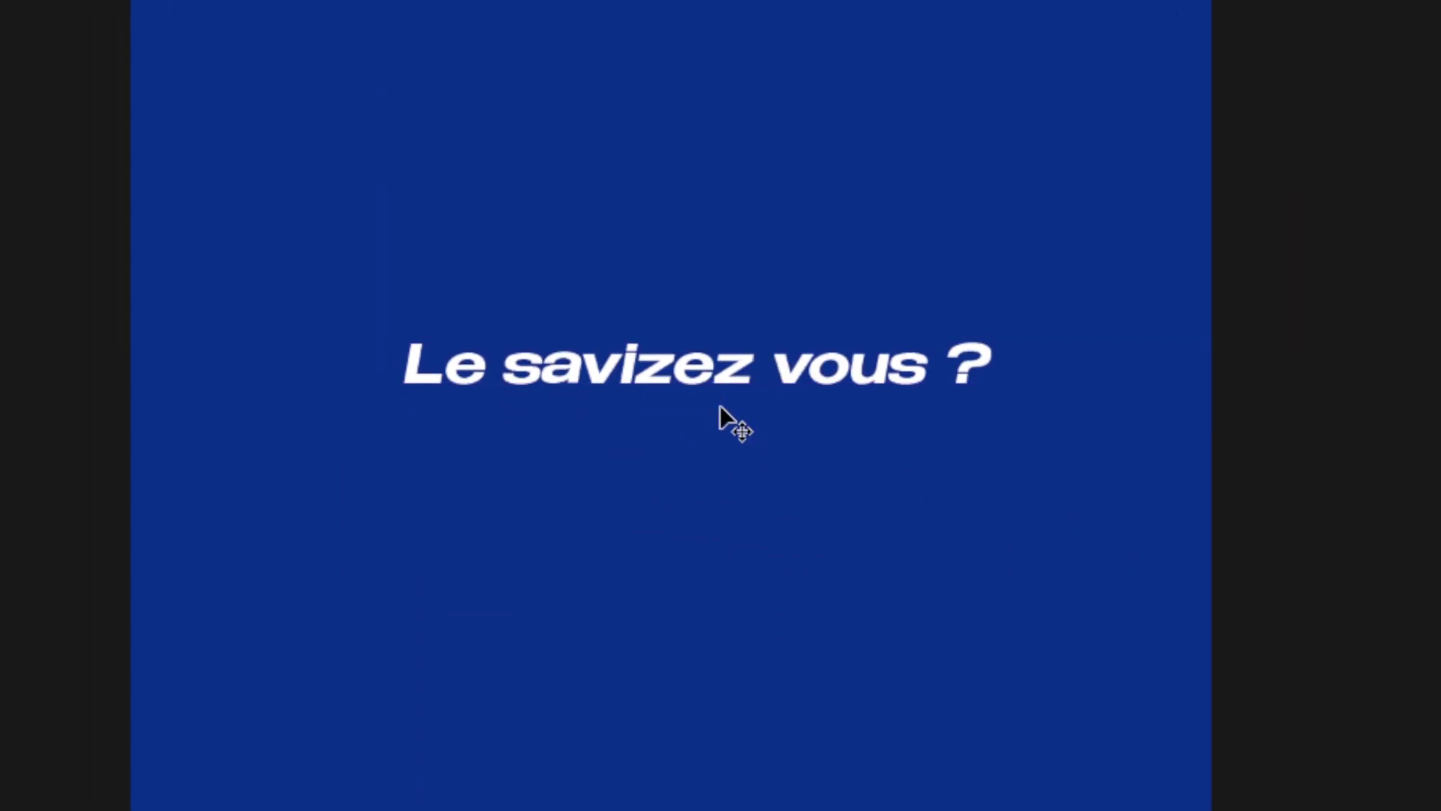
key(Down)
key(Down)
key(Down)
key(Down)
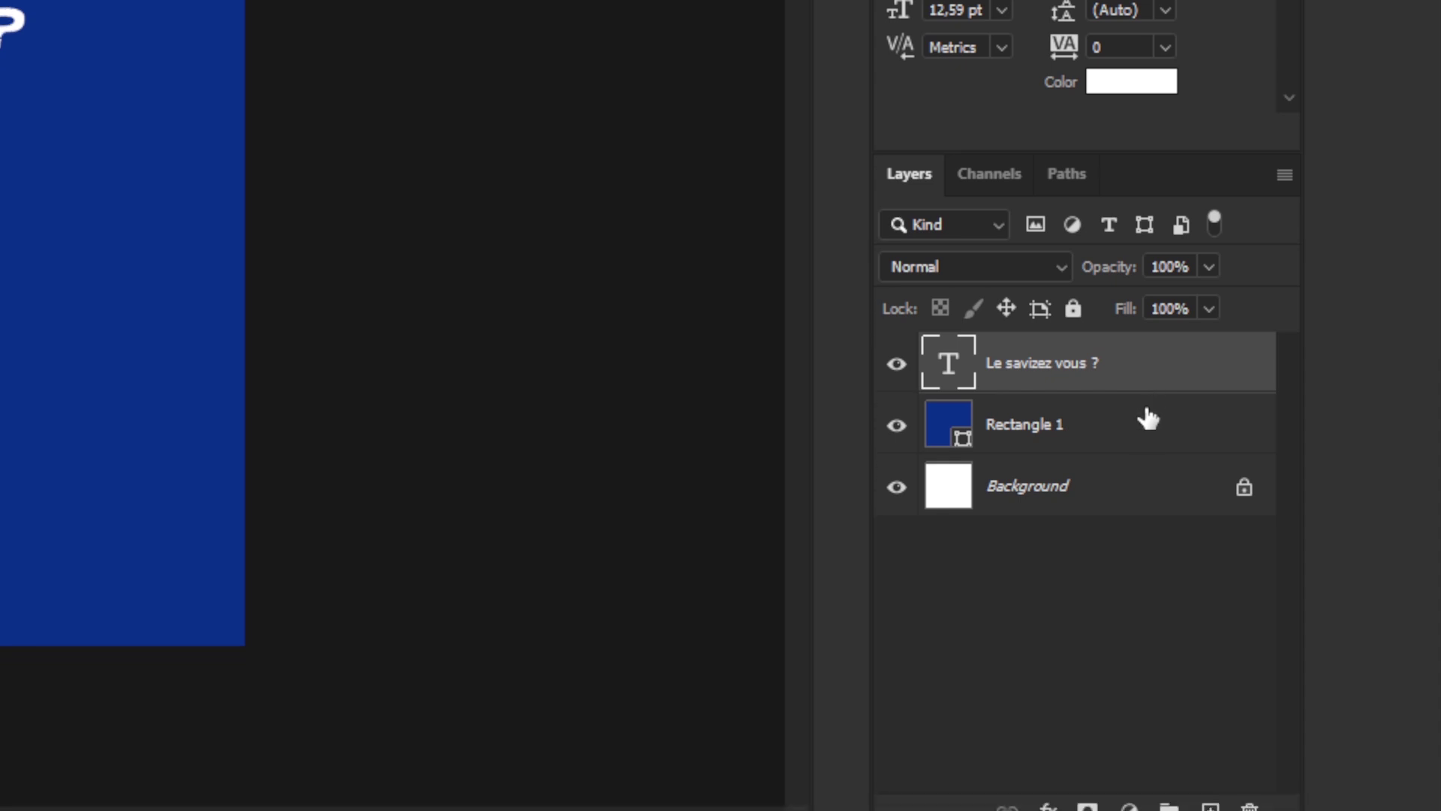
Select the title text and Rectangle 1 layers together and align their horizontal and vertical centres.
shift+click(1147, 417)
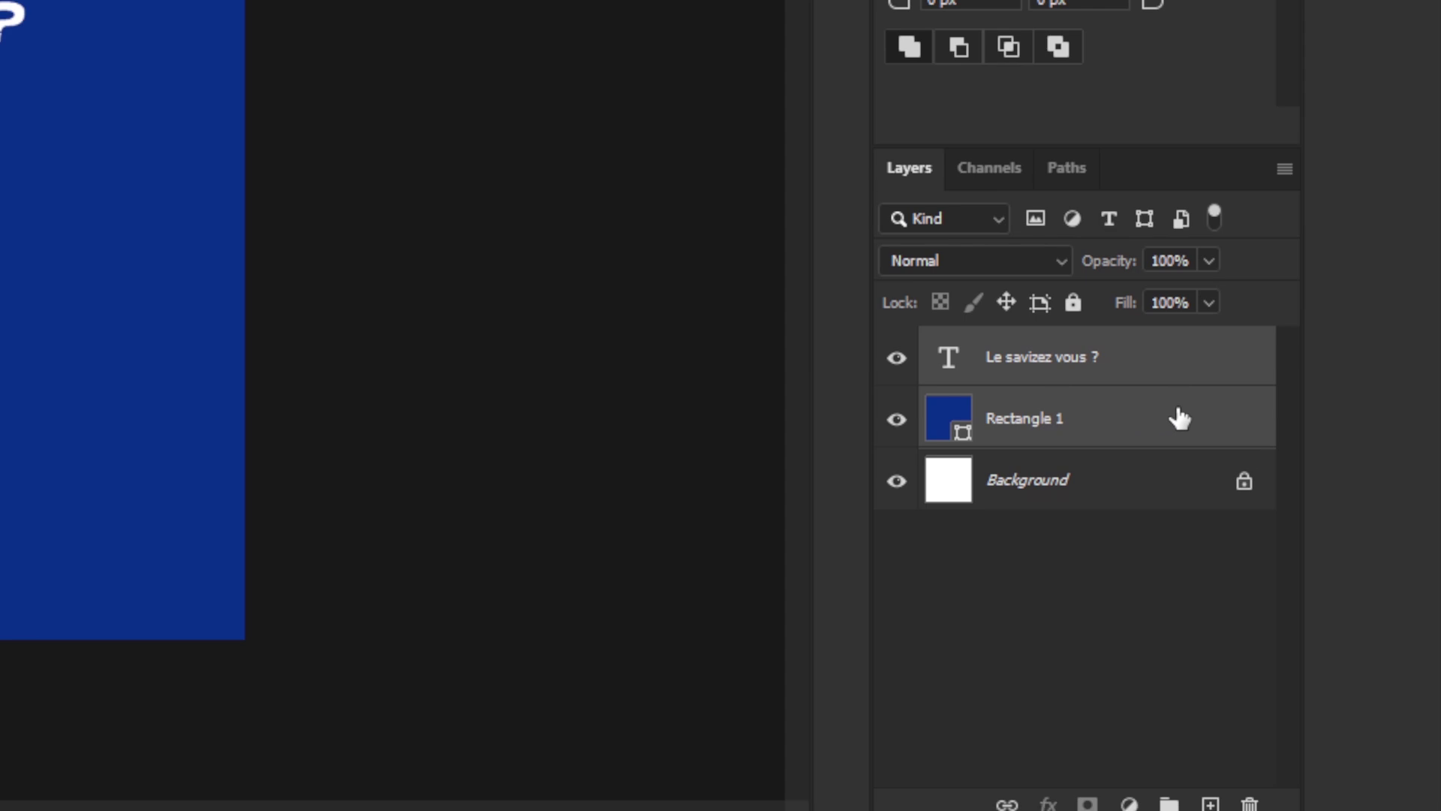
click(1179, 379)
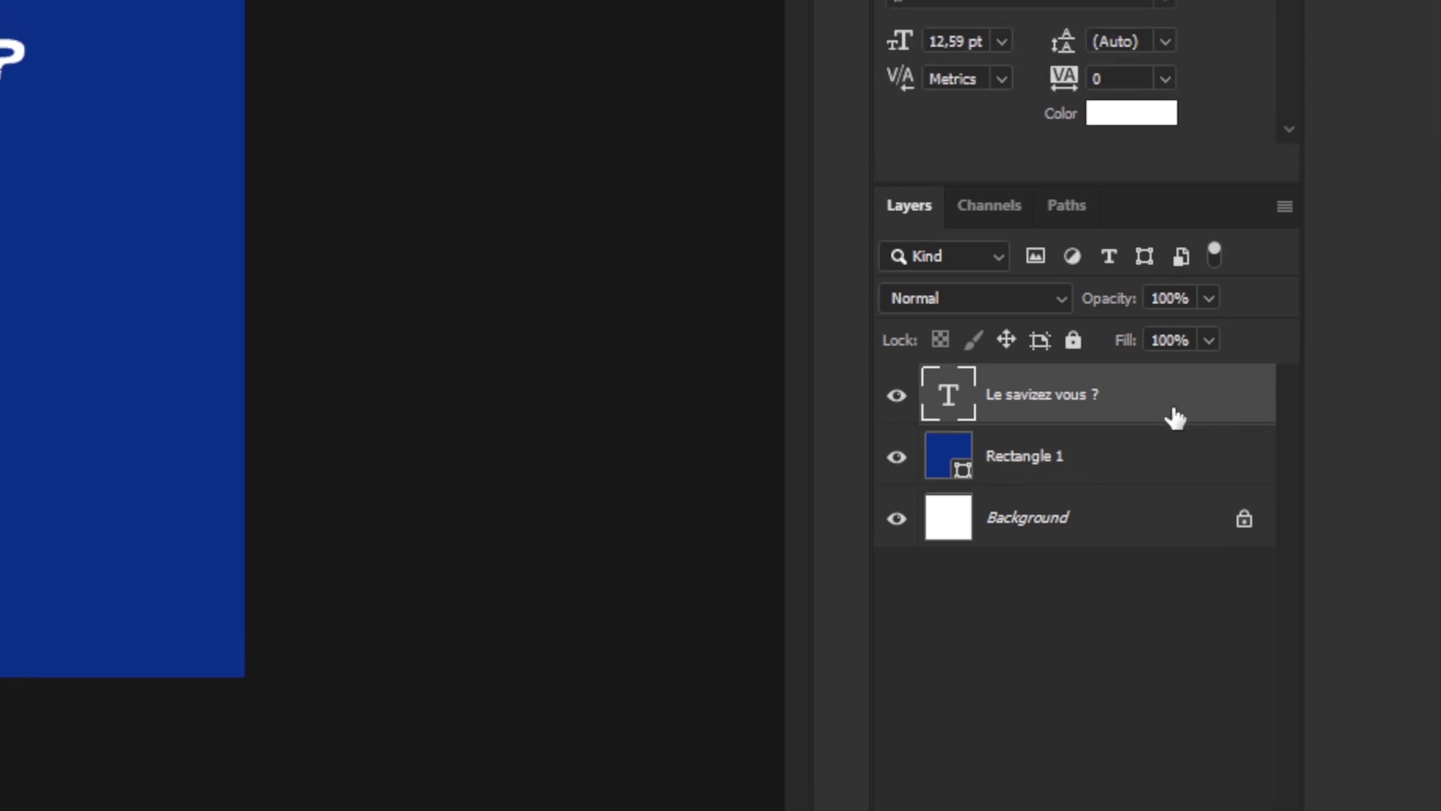
click(1155, 457)
click(1138, 409)
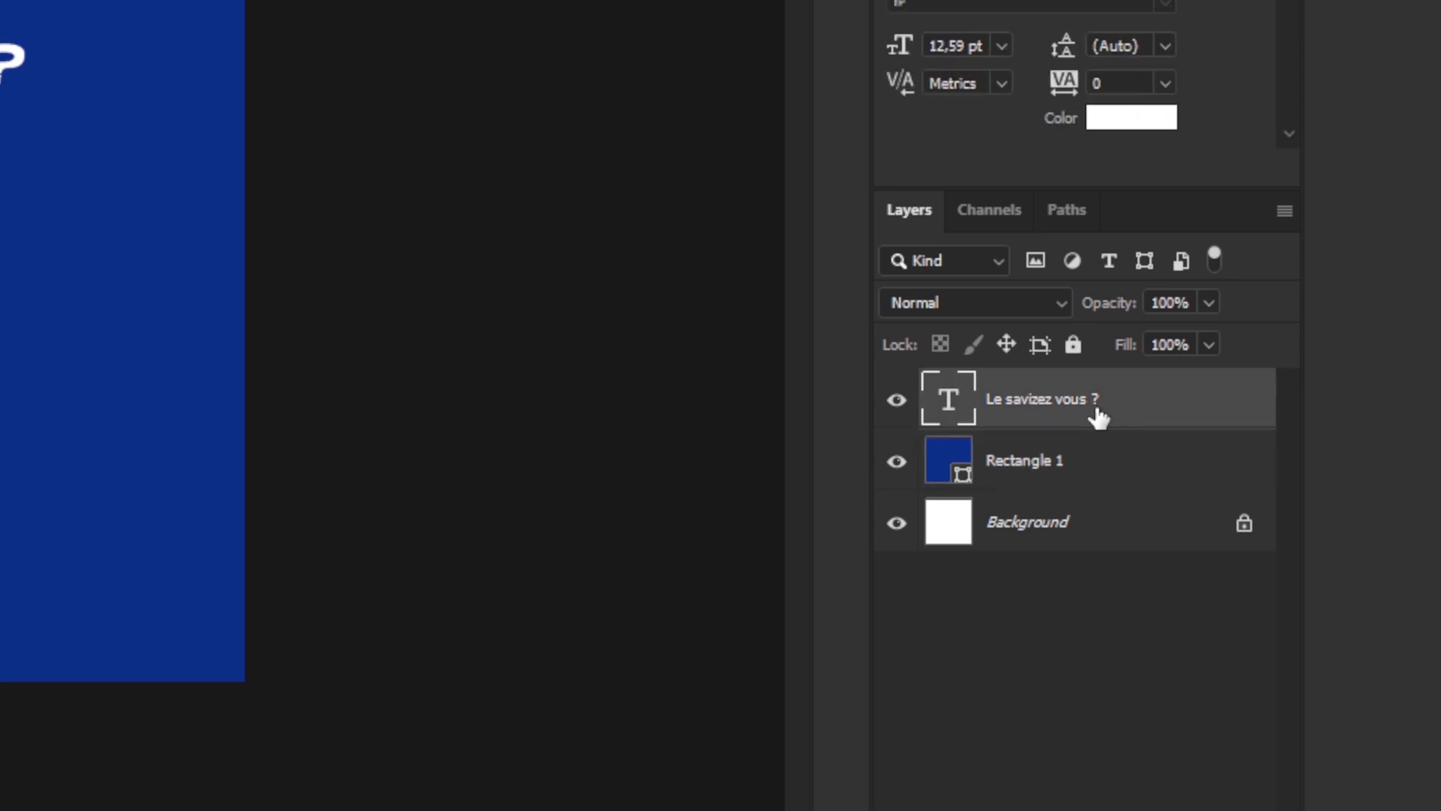
click(1119, 471)
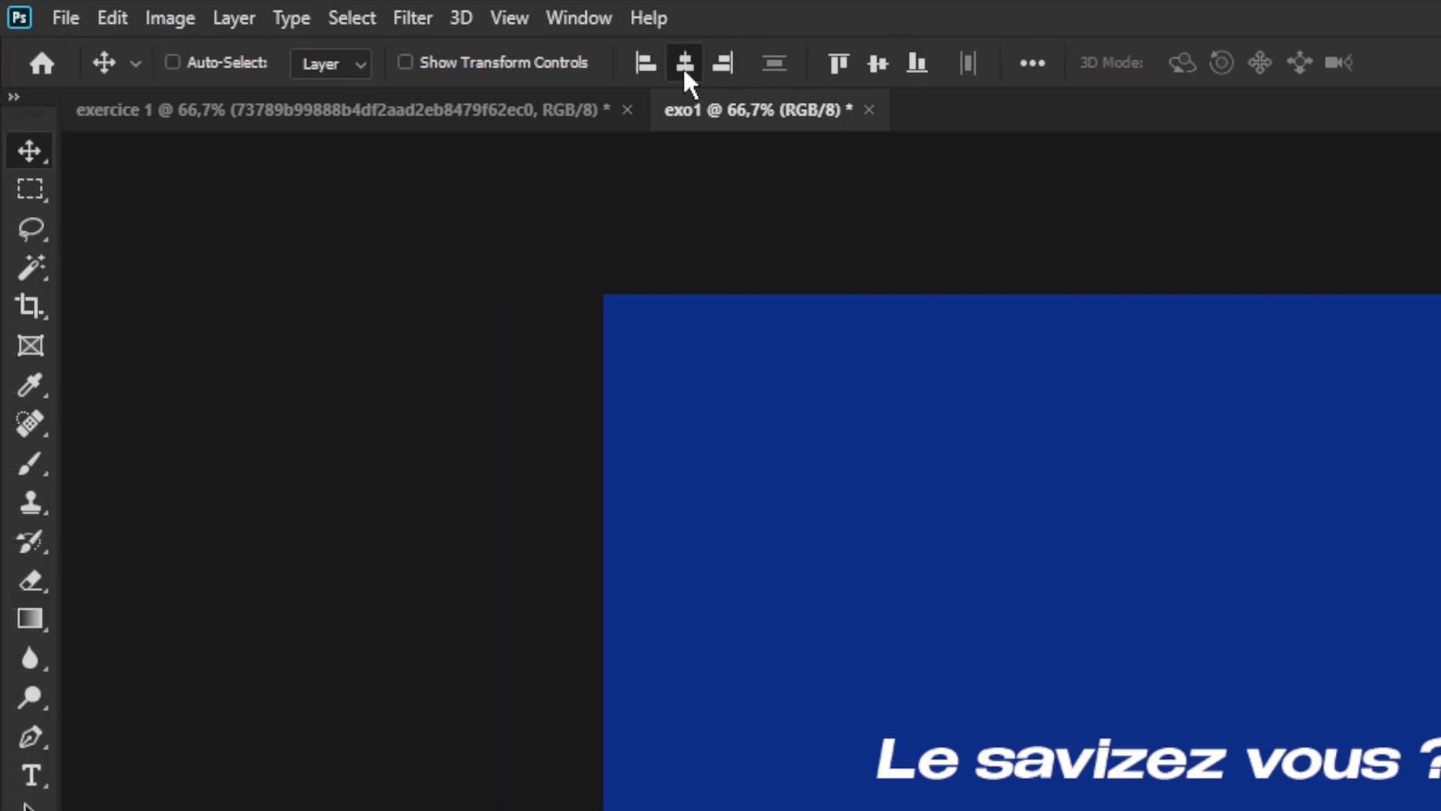
click(685, 66)
click(878, 64)
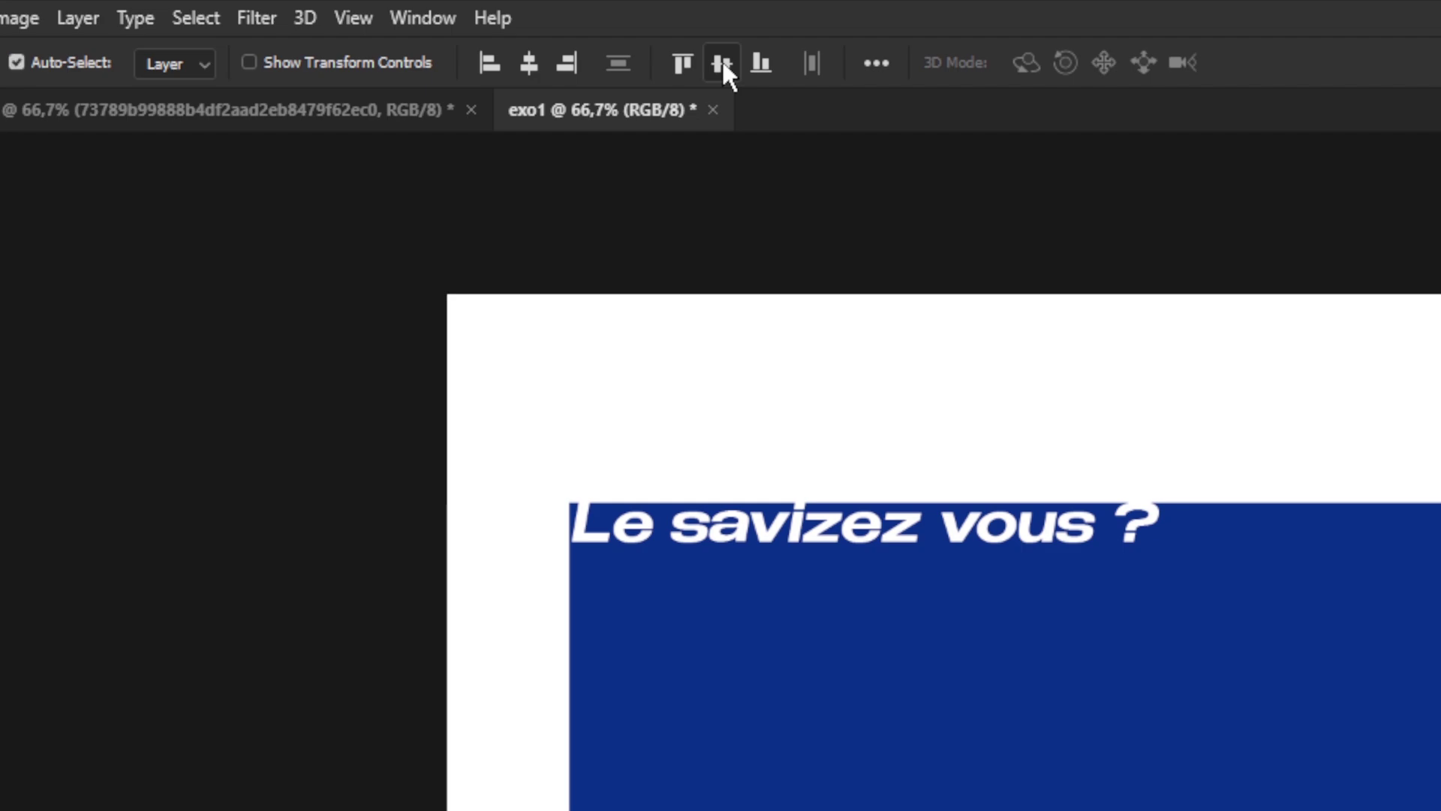
click(722, 63)
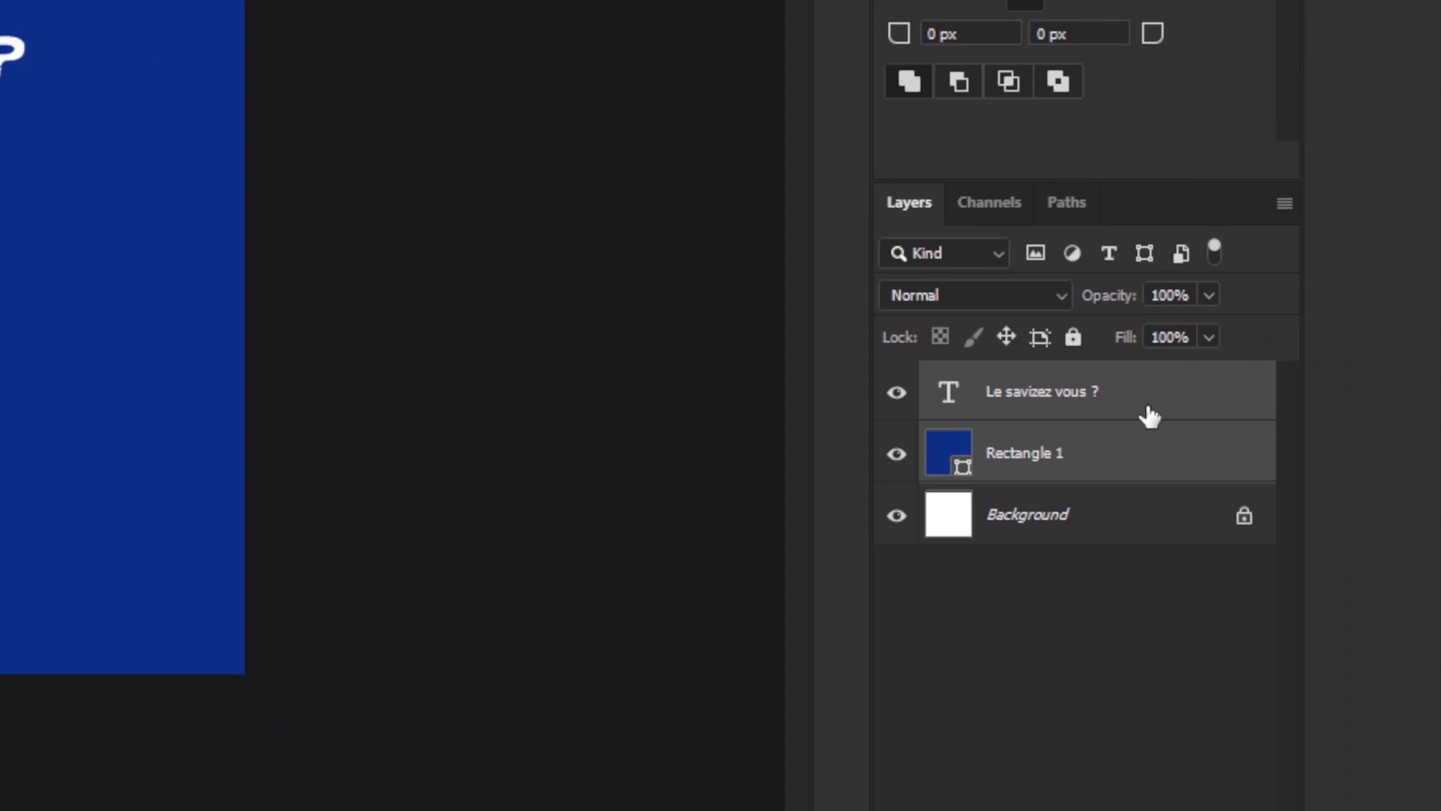
Select the title layer, check the exercice 1 design, and draw a rectangle about 857 x 238 px below the title in exo1.
click(1149, 413)
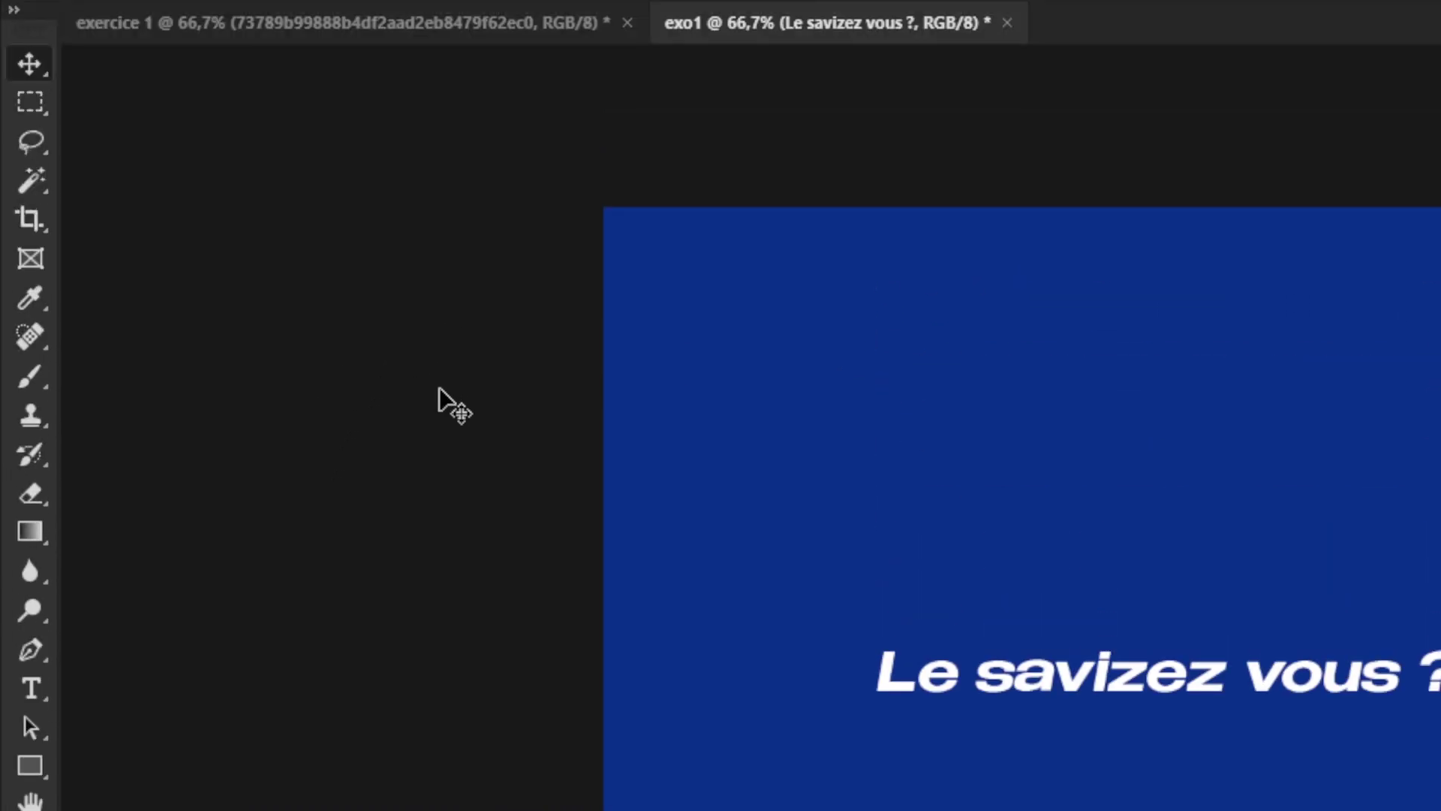
click(379, 23)
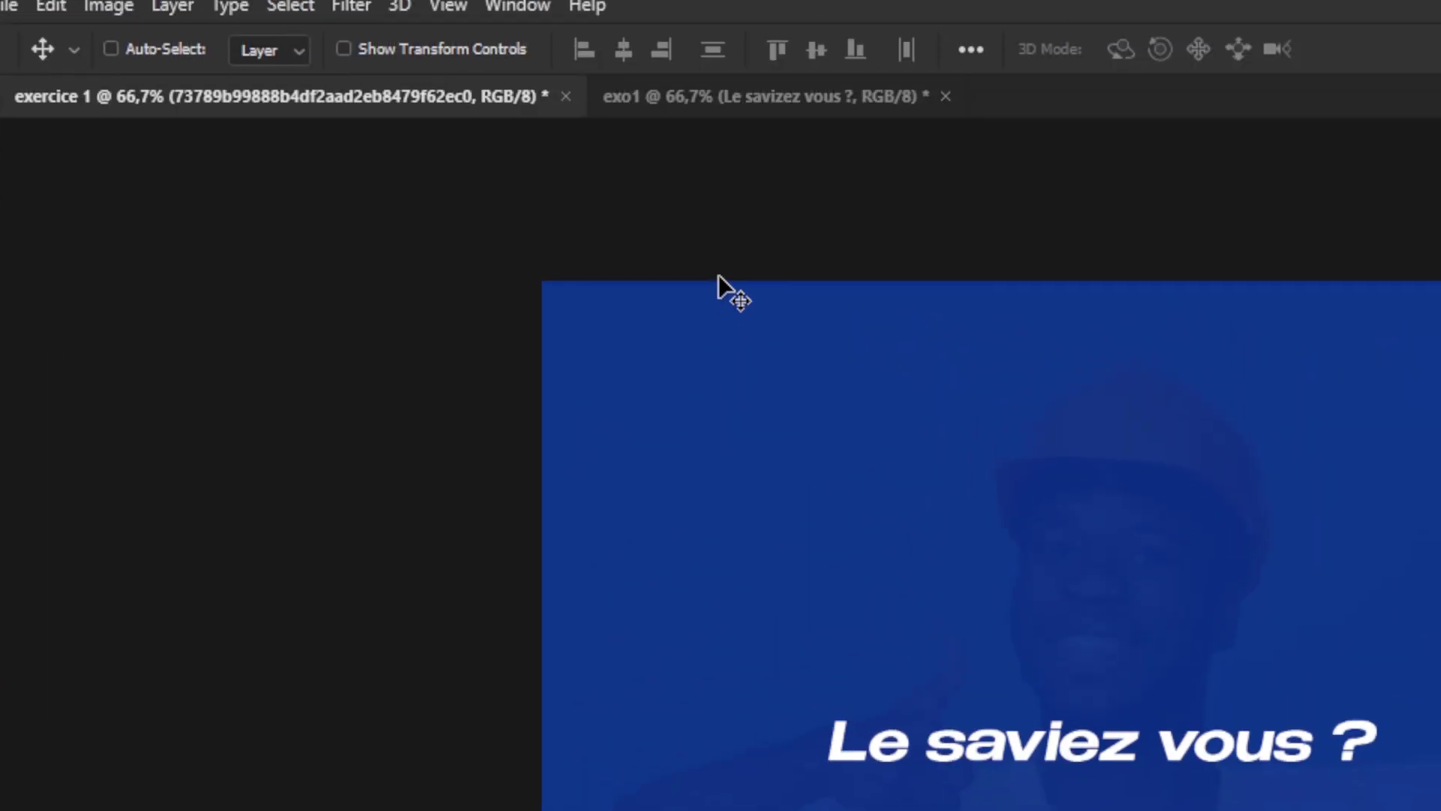
click(719, 114)
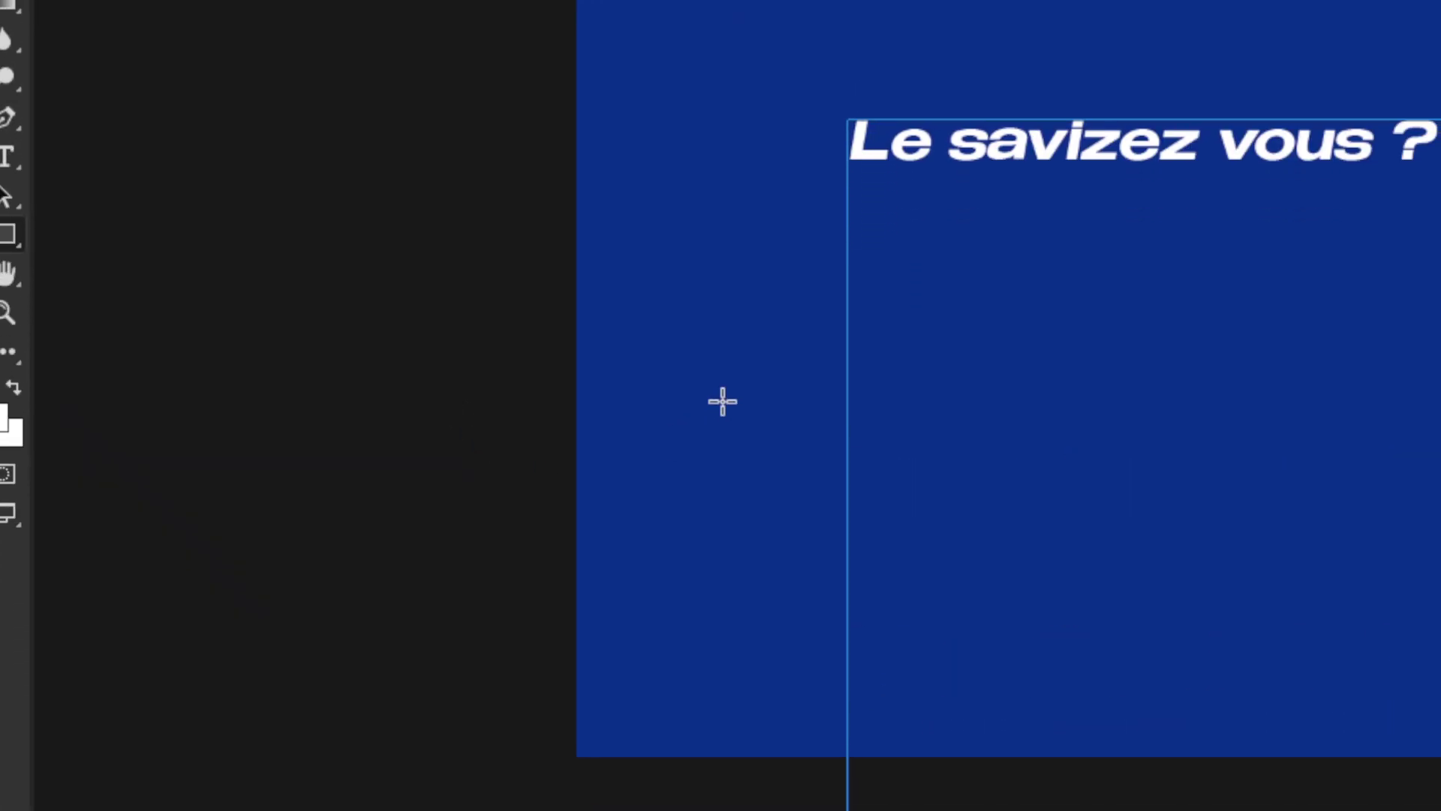
drag(698, 428, 1440, 667)
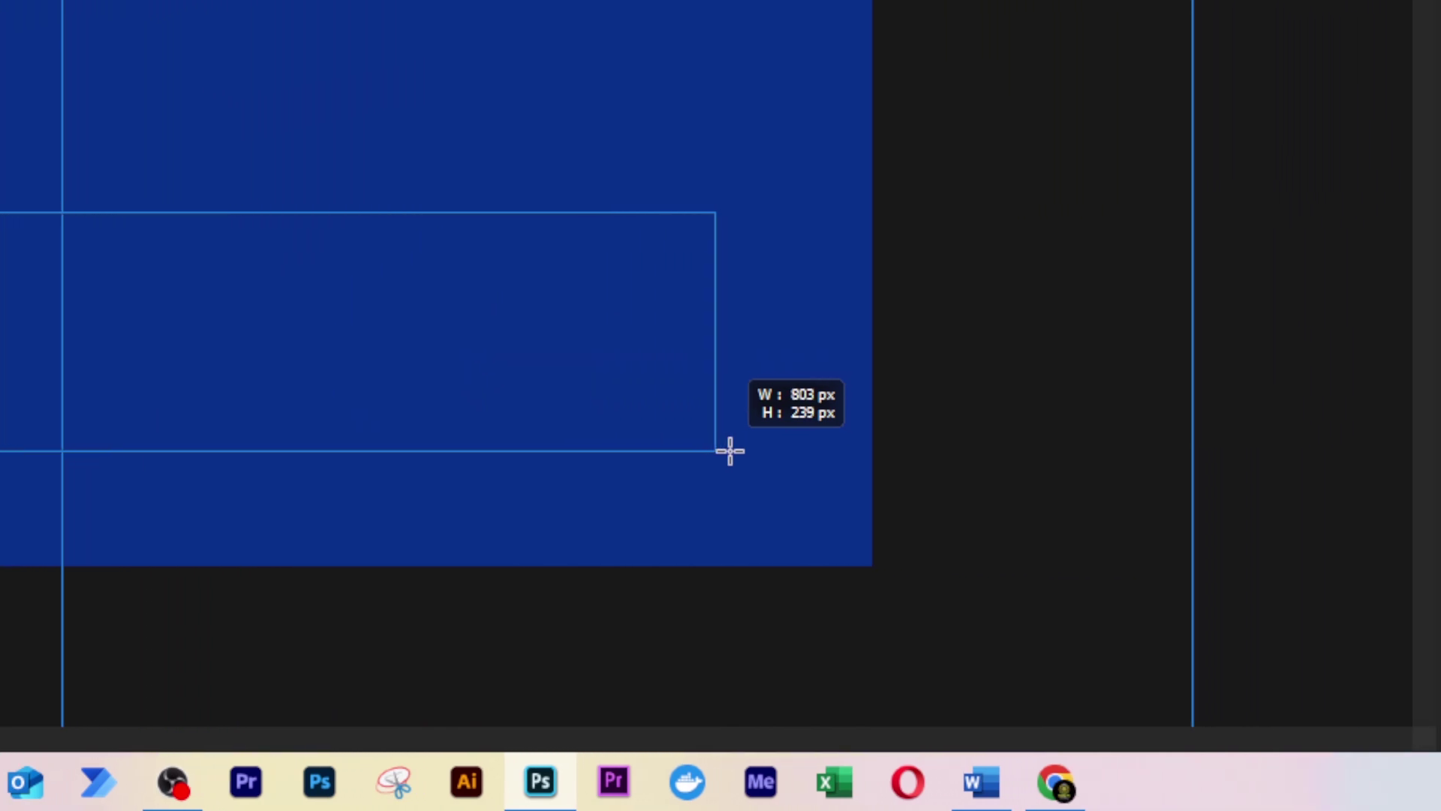
drag(730, 451, 774, 450)
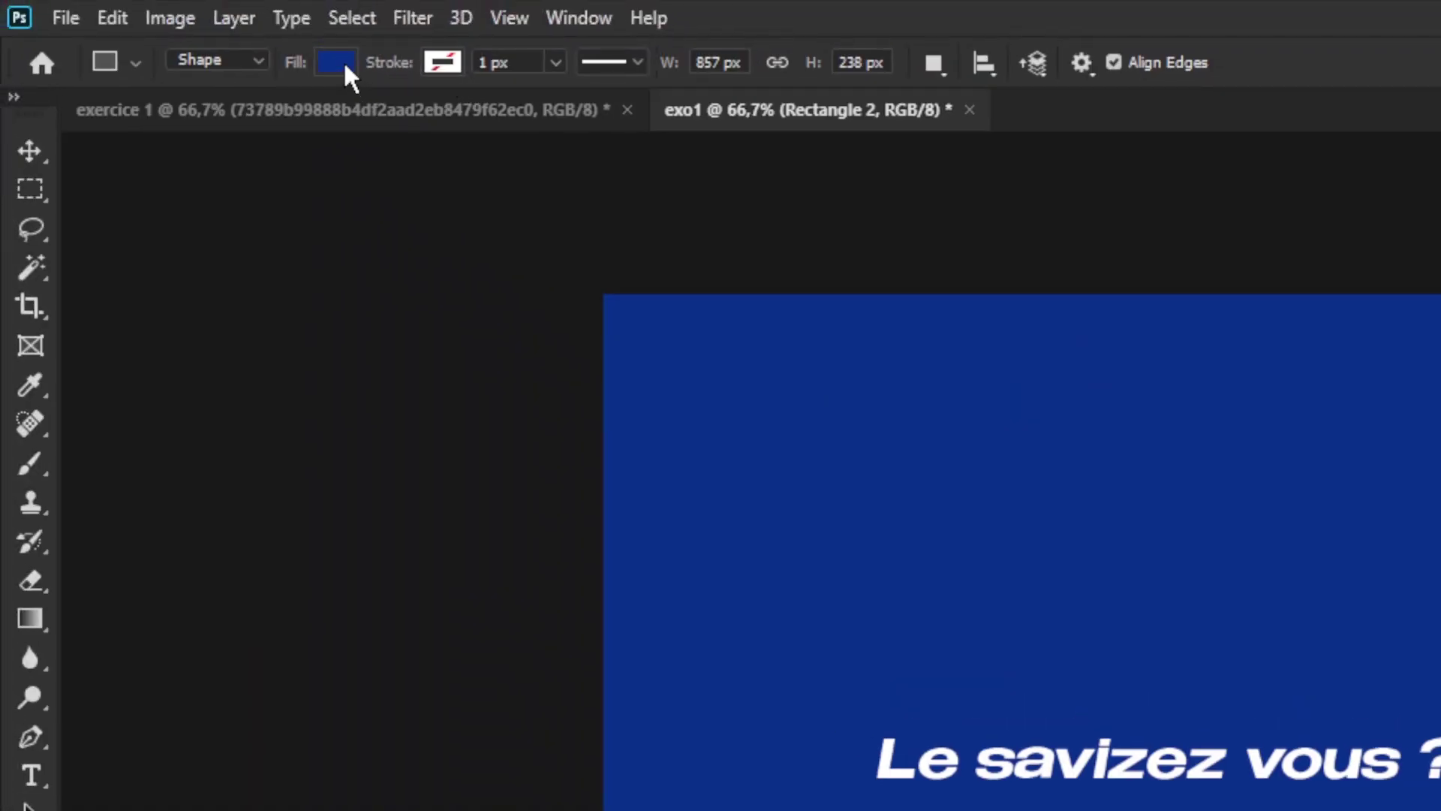
Set the fill of the Rectangle 2 shape below the title to white and switch to the Move tool.
click(336, 61)
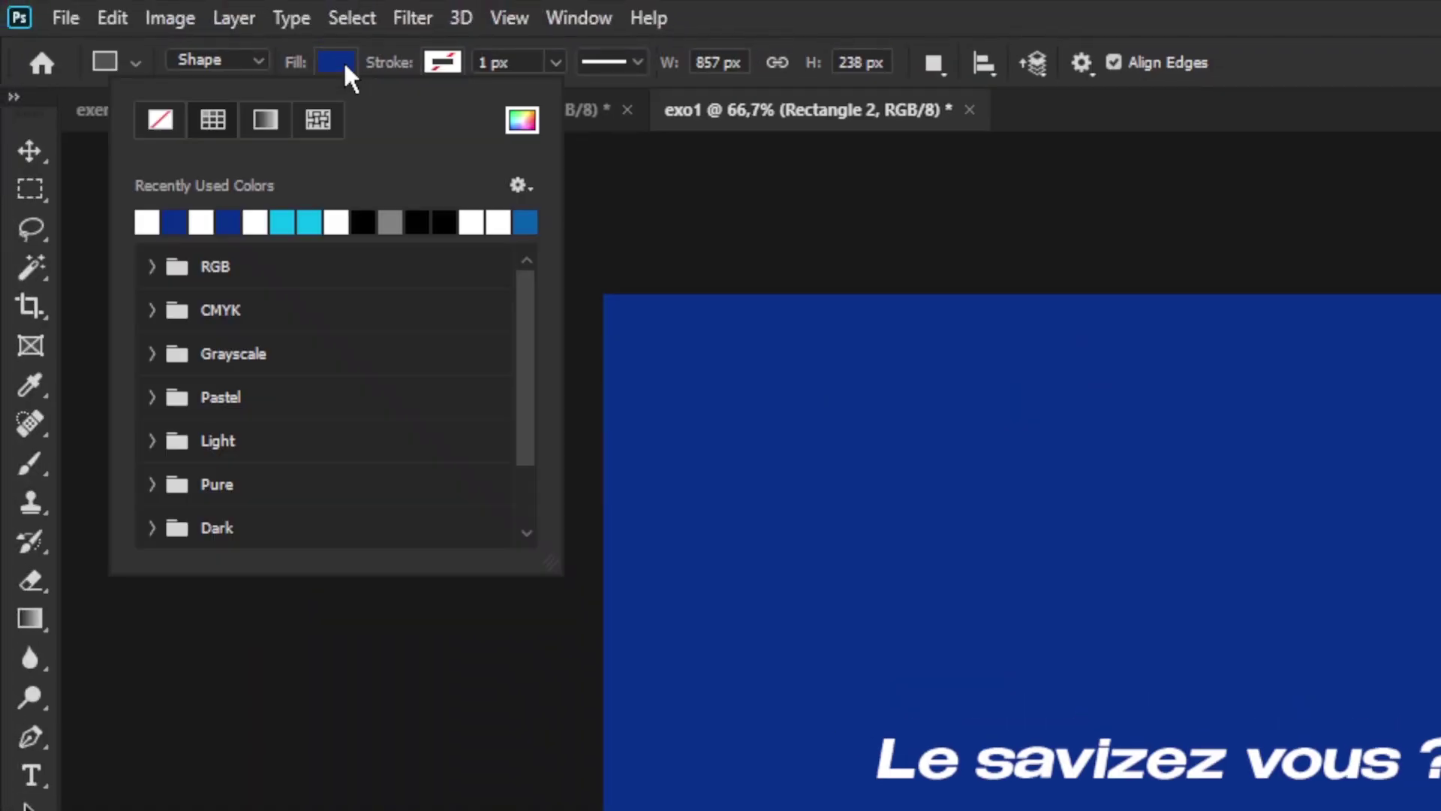
click(149, 220)
click(27, 153)
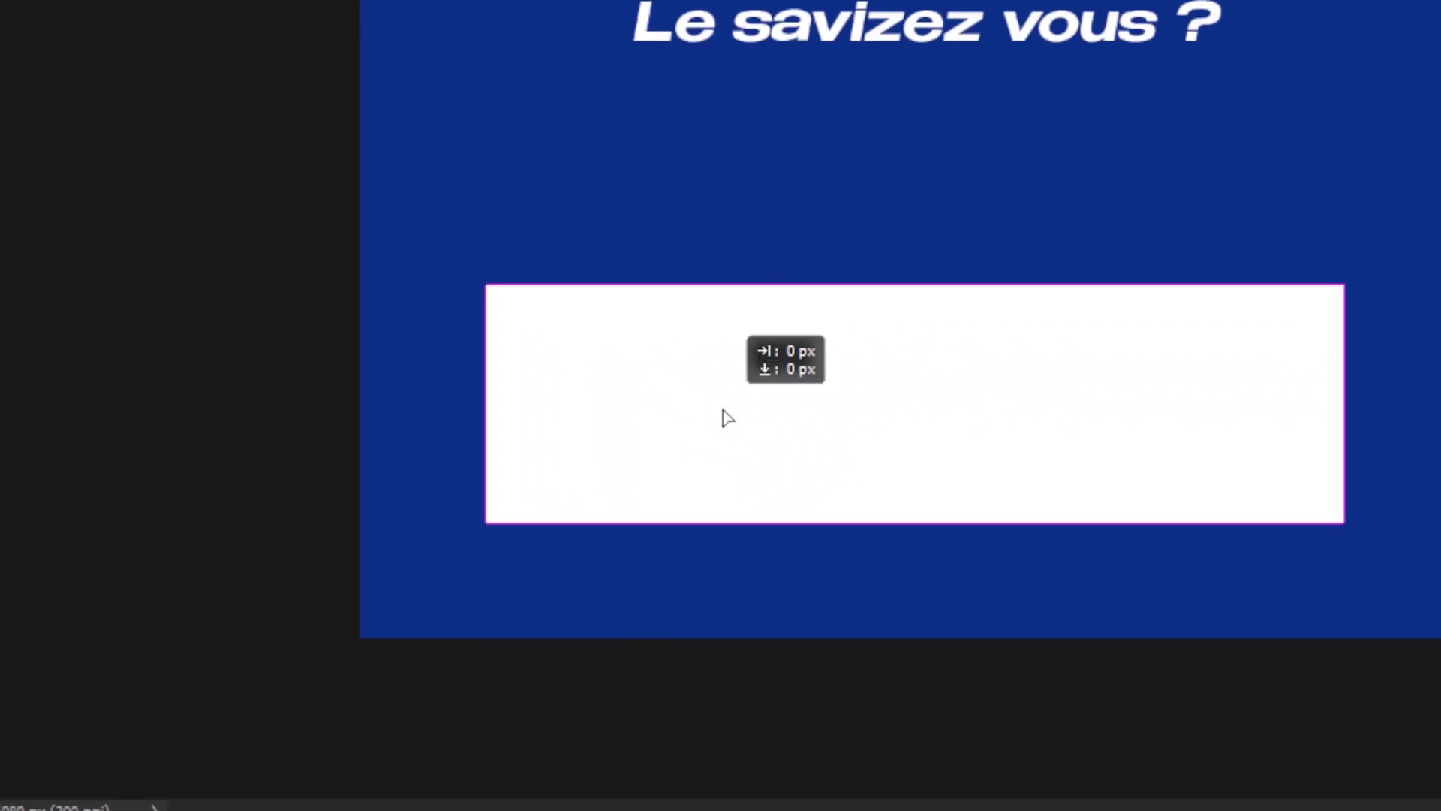
drag(723, 410, 723, 410)
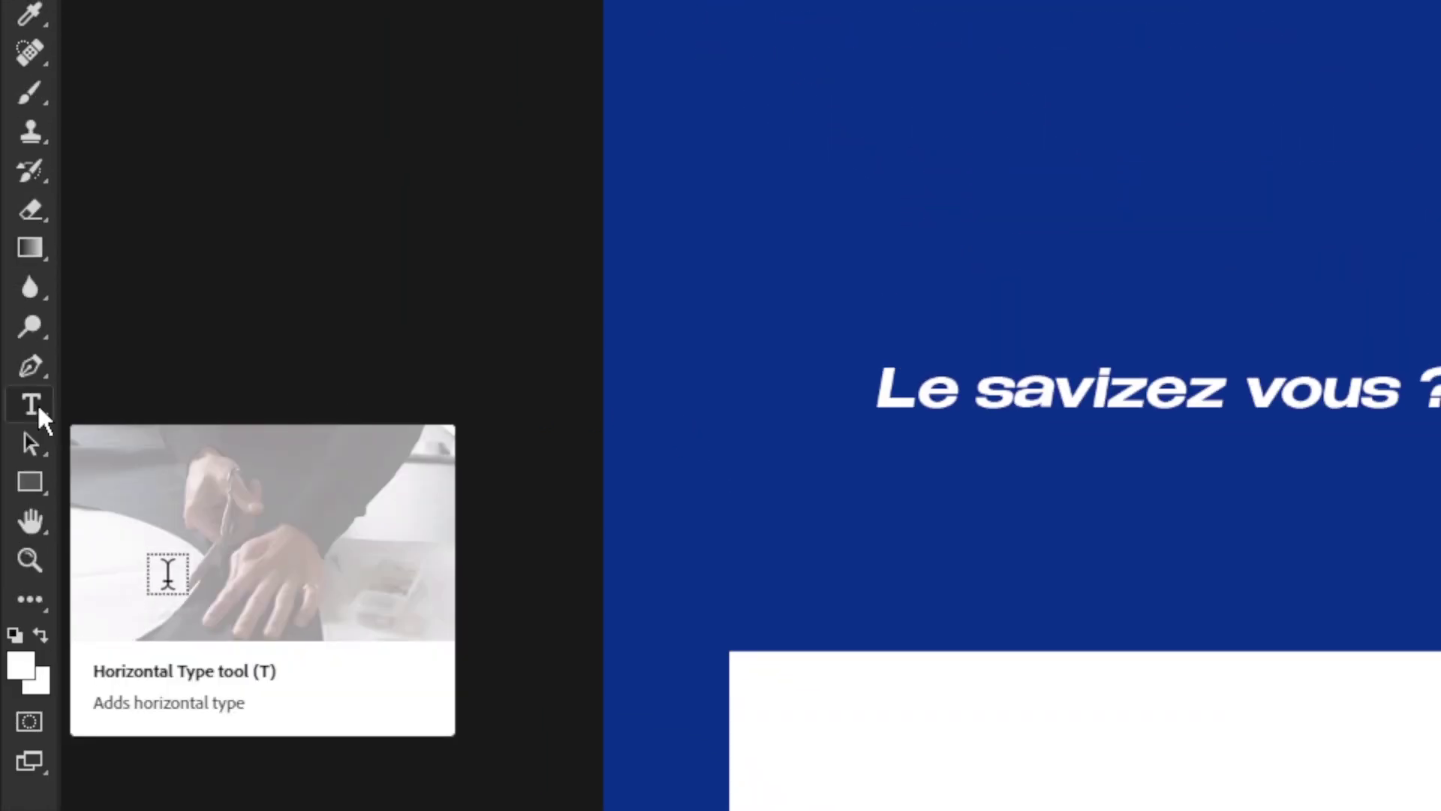
Add a Lorem ipsum paragraph text box below the title and set its font size to 8 pt.
click(38, 407)
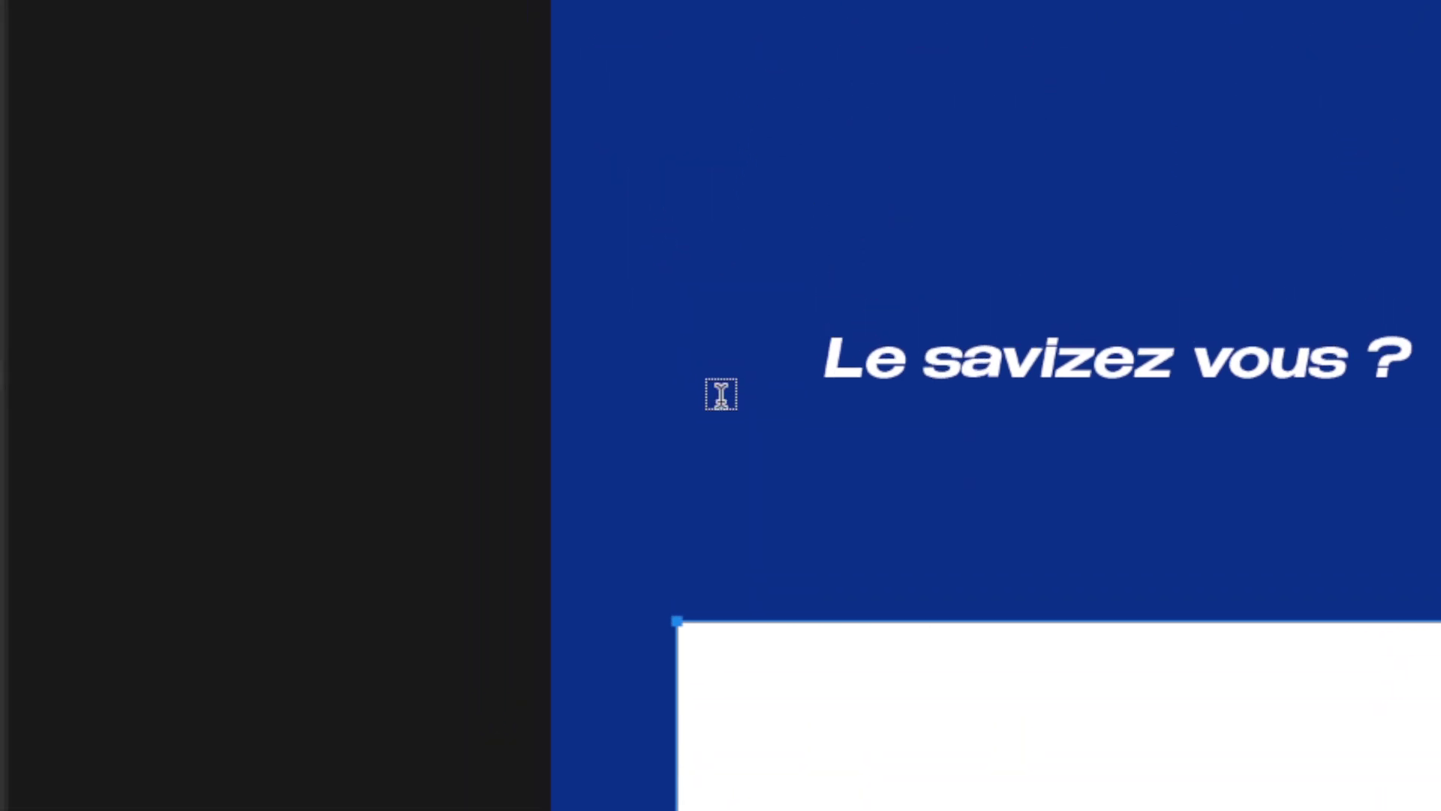
drag(626, 114, 699, 202)
drag(740, 420, 721, 398)
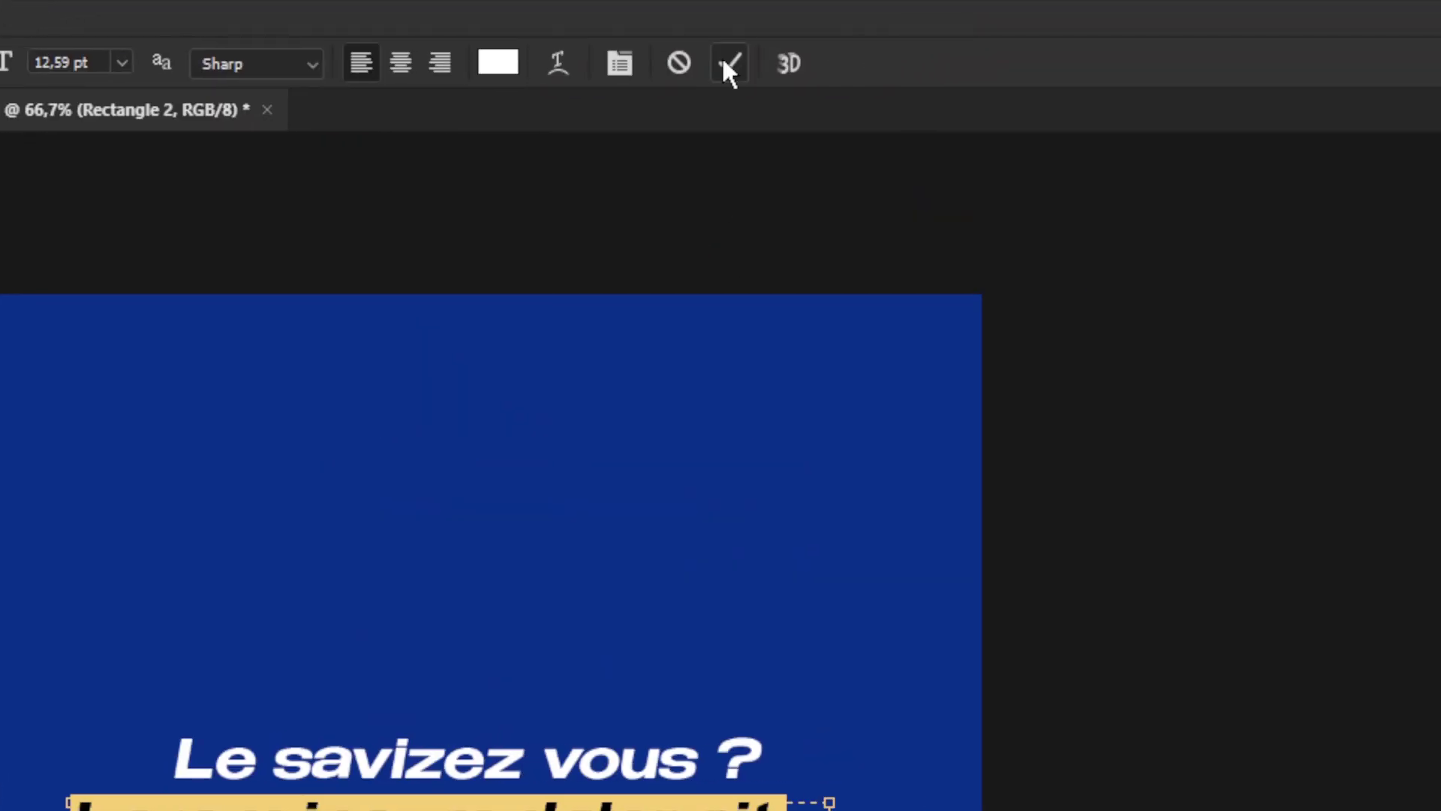
click(726, 60)
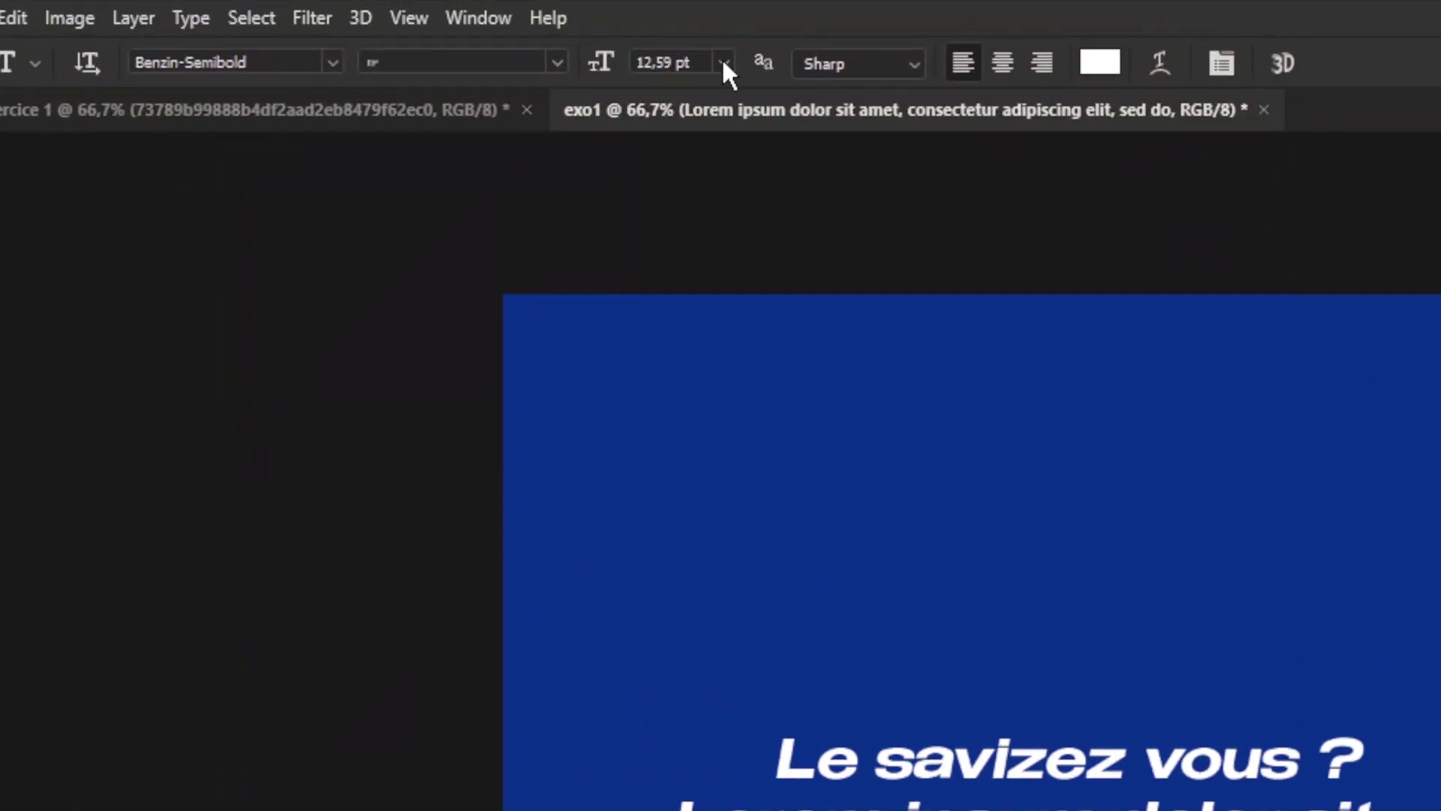
click(723, 61)
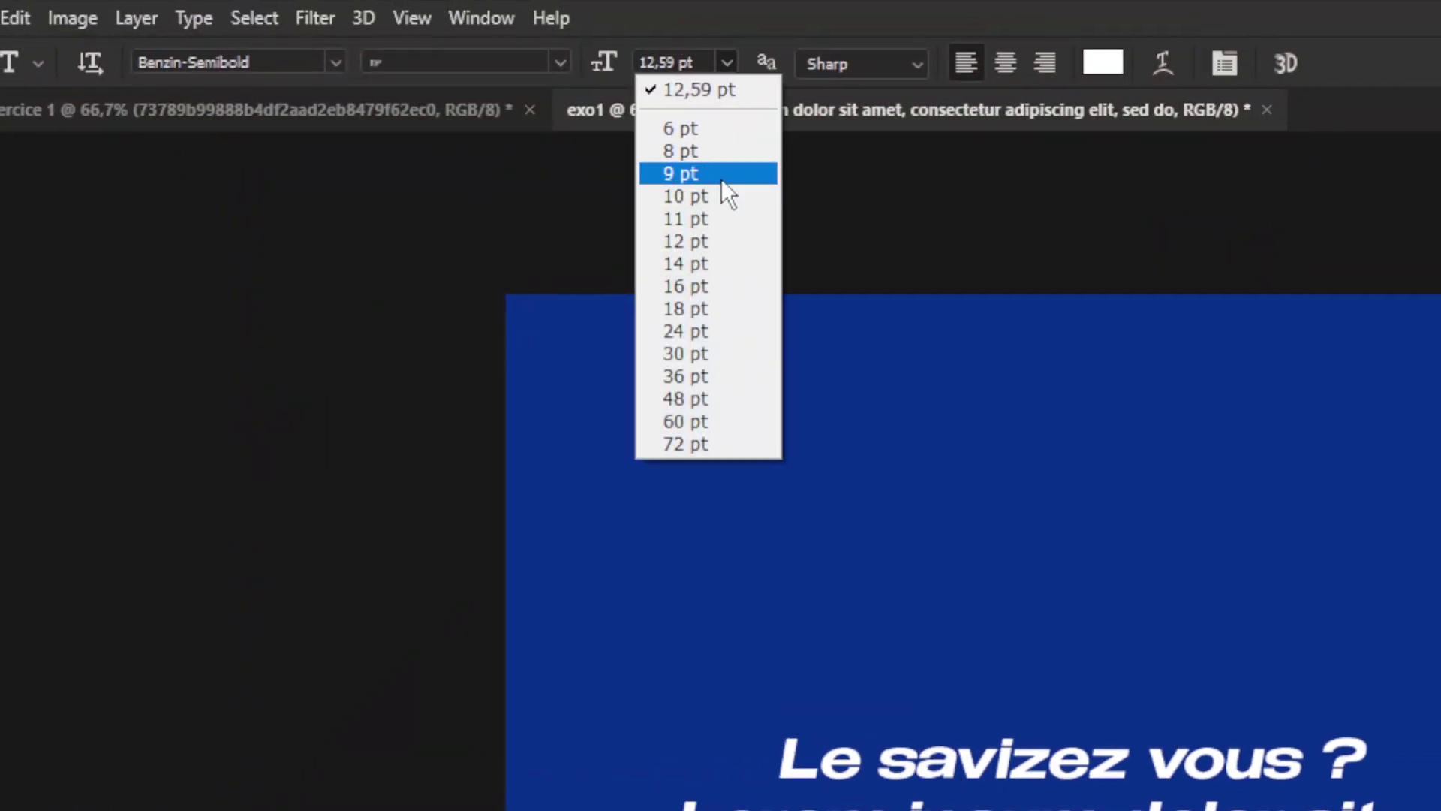
click(721, 150)
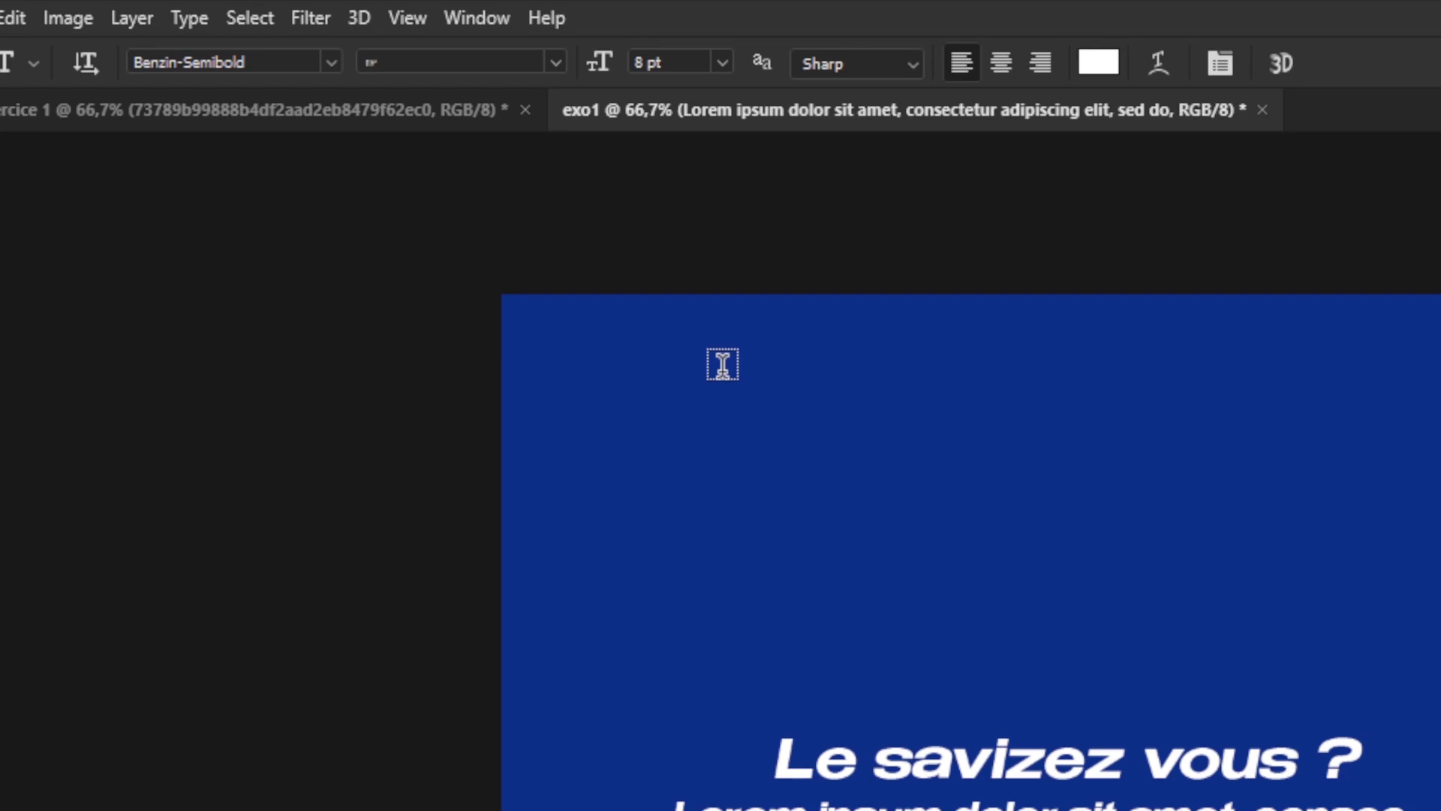
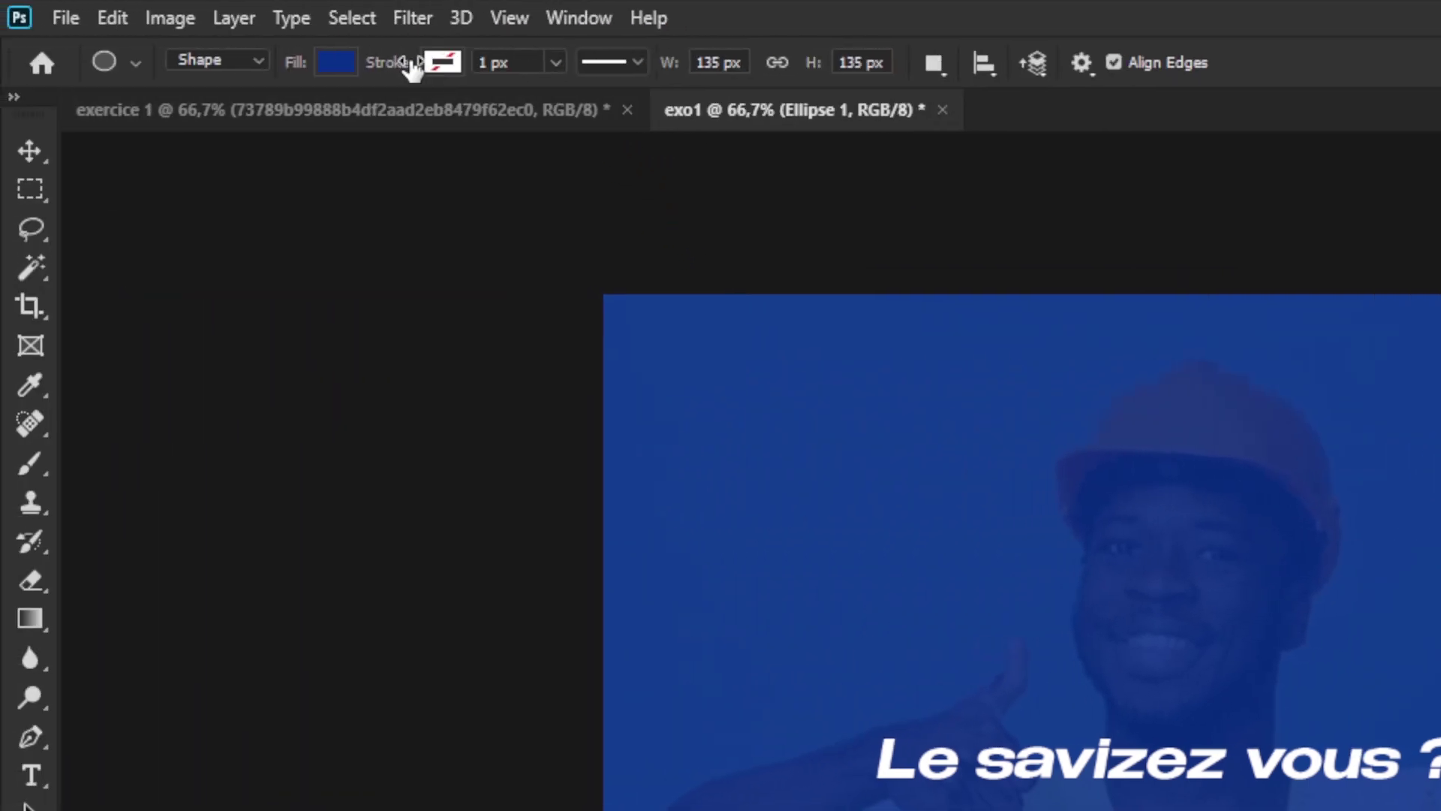
Set the fill of the Ellipse 1 circle to white and select the Lorem ipsum text layer.
click(330, 63)
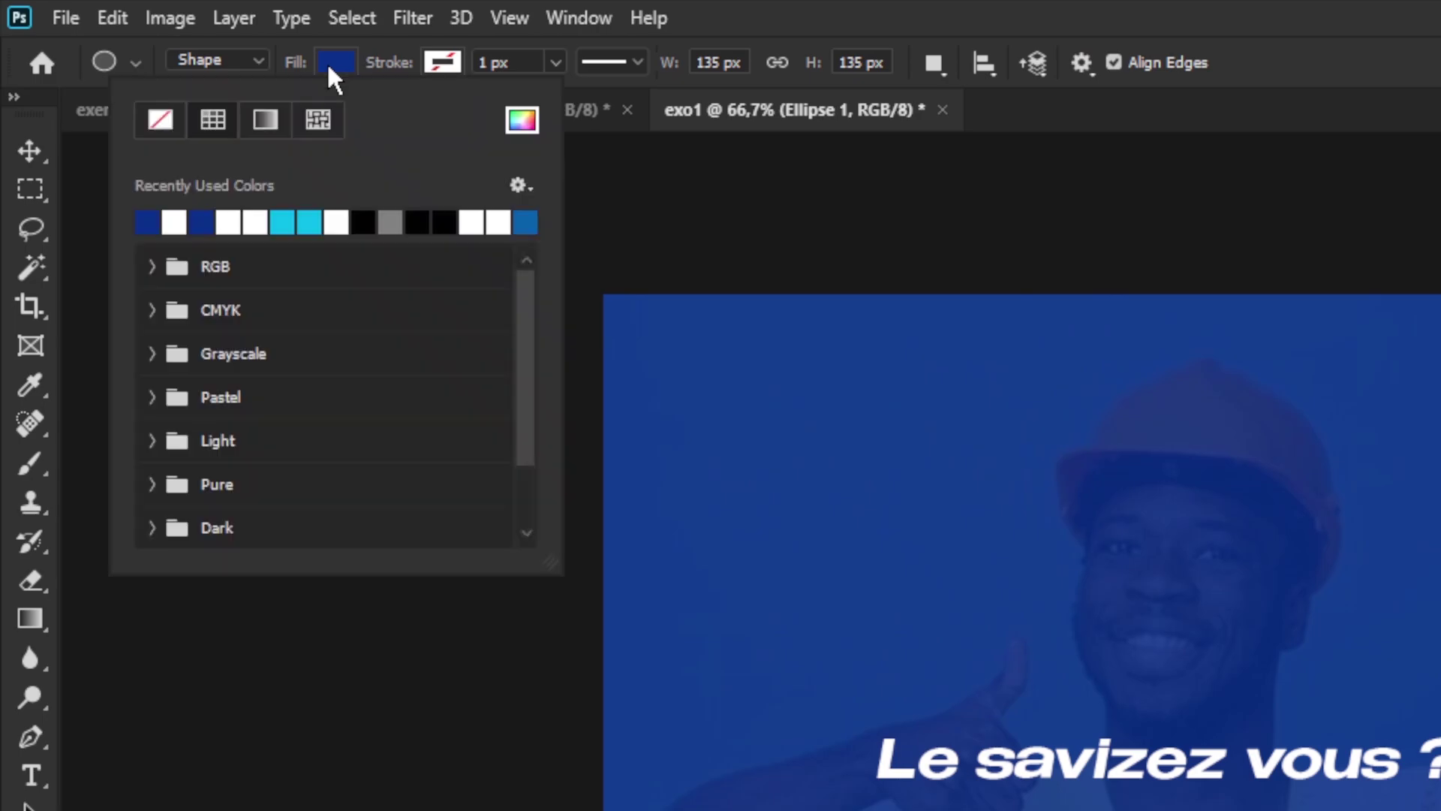
click(177, 213)
click(42, 143)
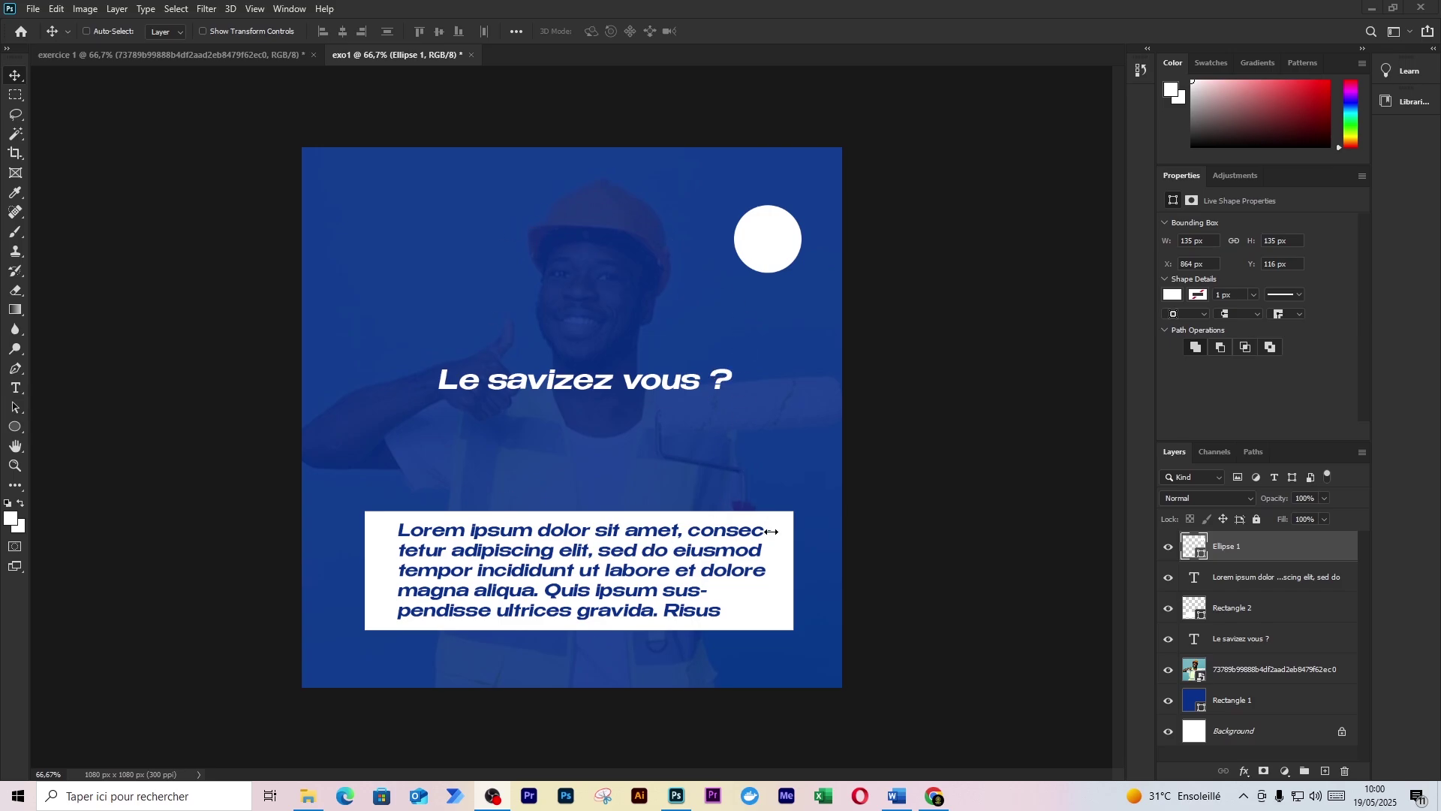
click(1240, 702)
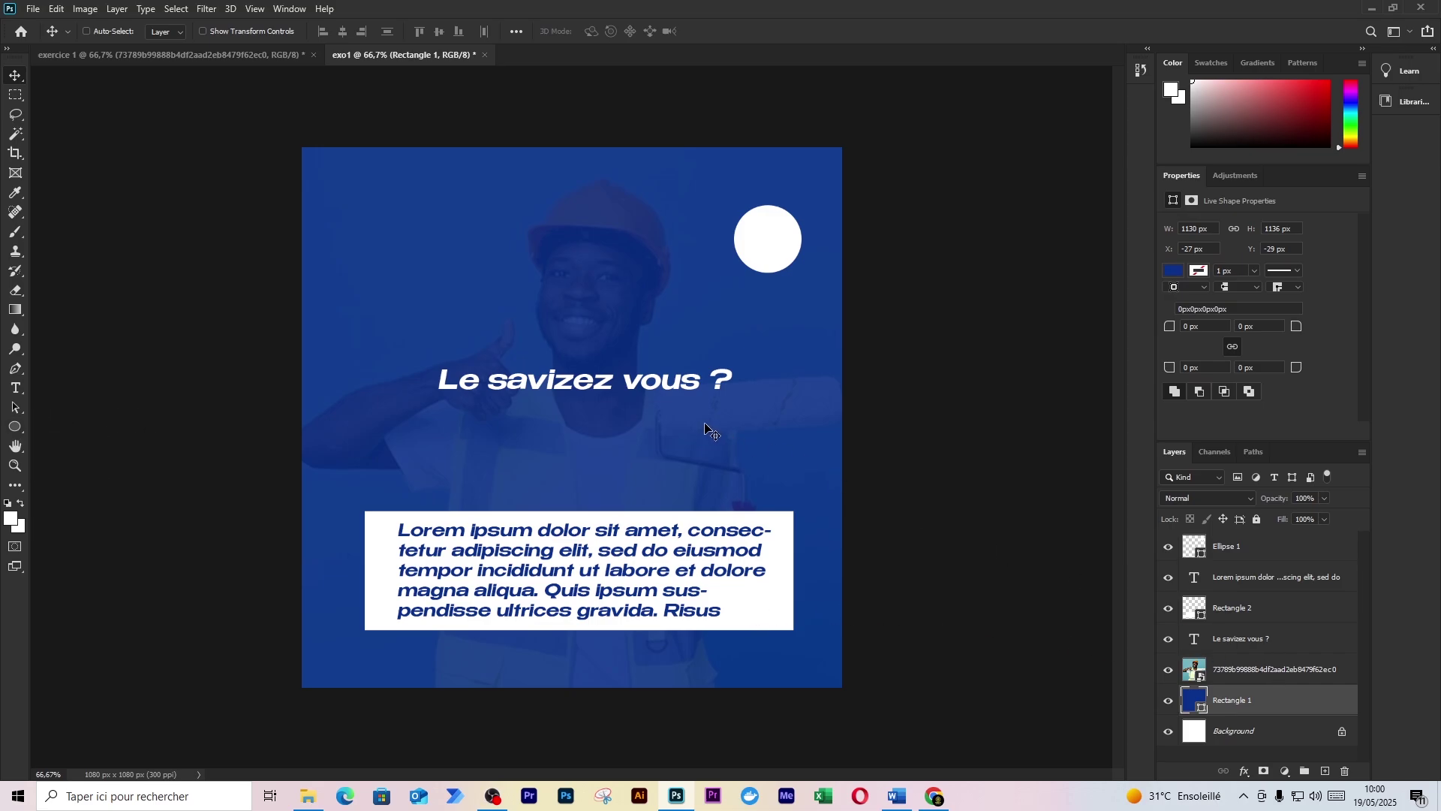
click(1299, 580)
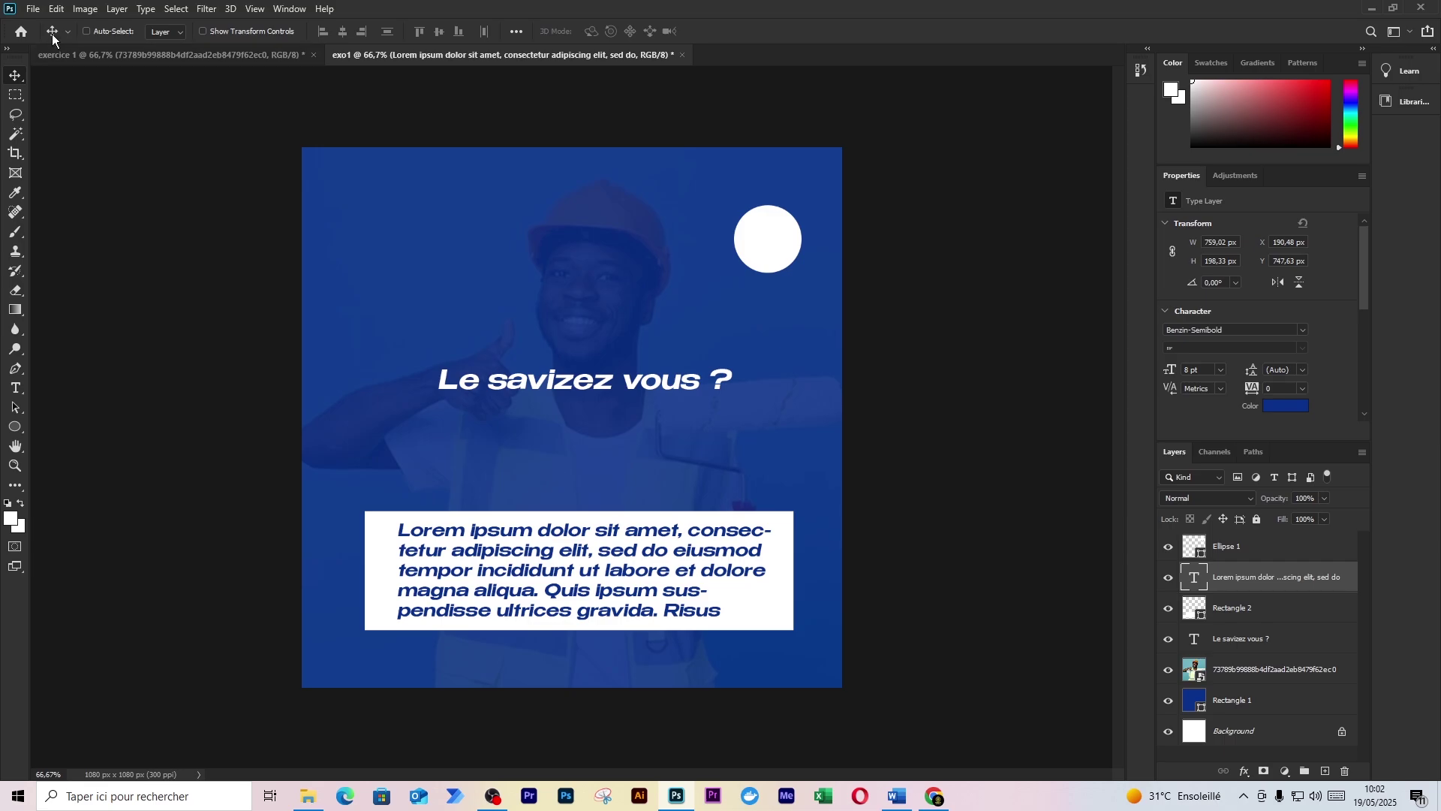
Save the design as exo1 in Photoshop PSD format in the video debutant folder on New Volume (D:).
click(36, 9)
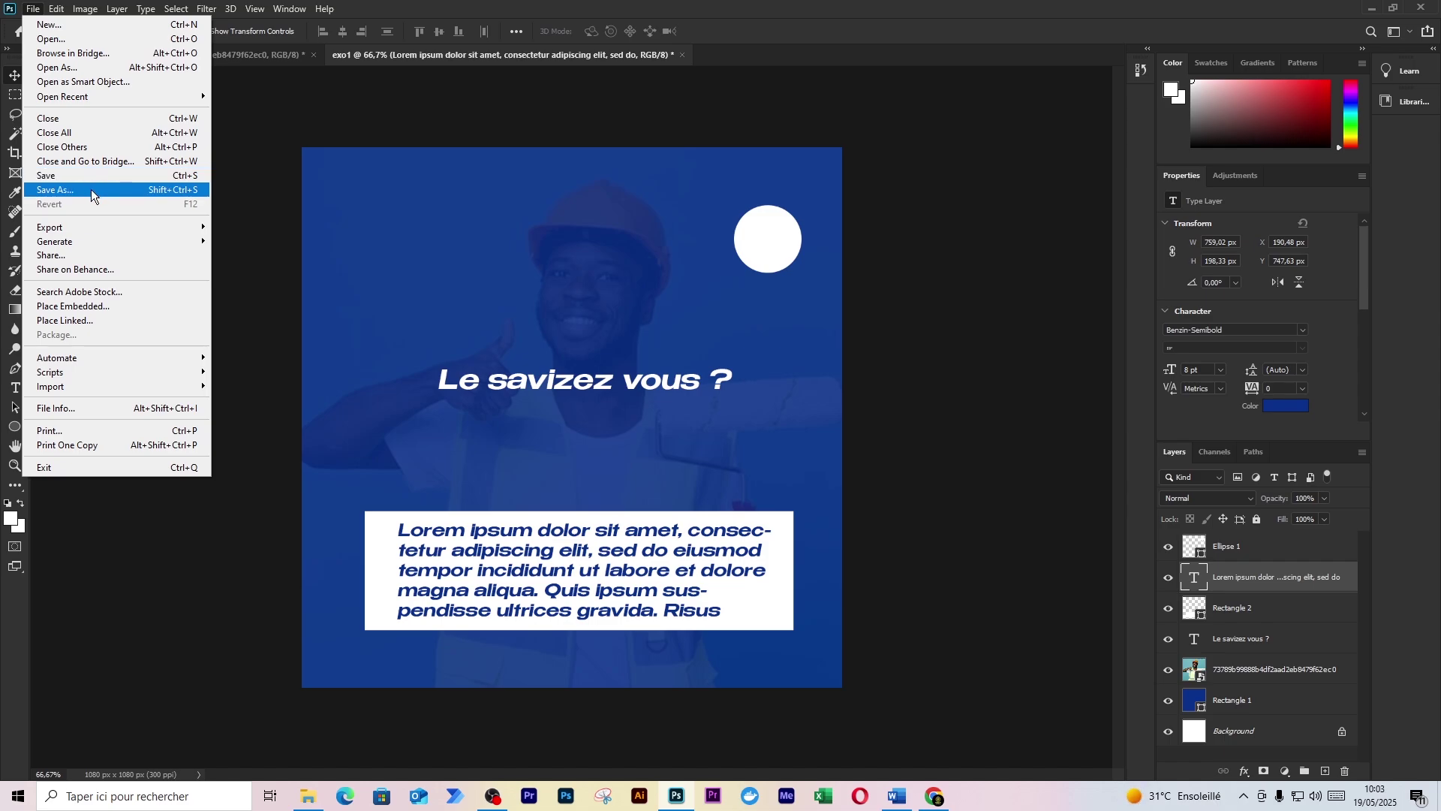
click(92, 190)
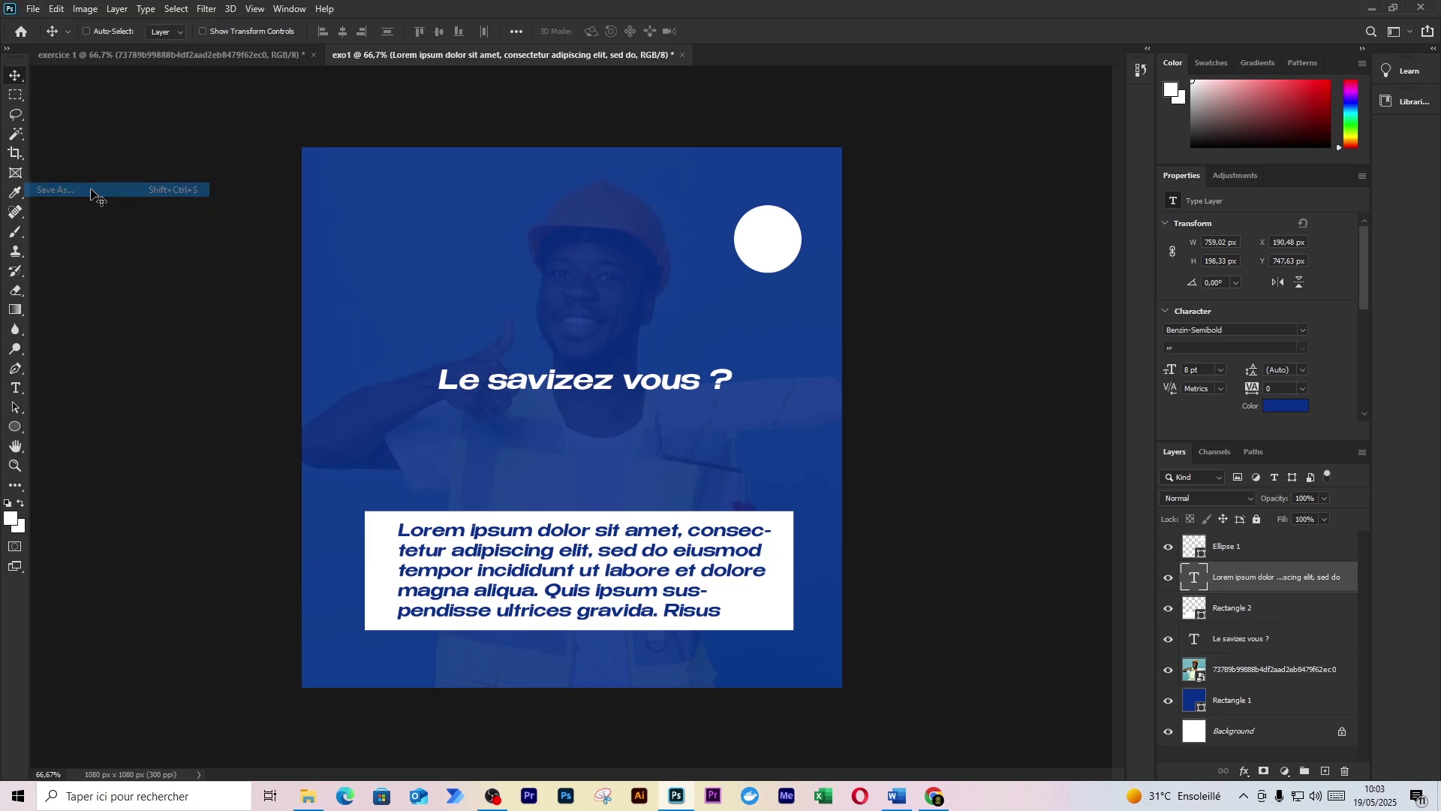
click(799, 525)
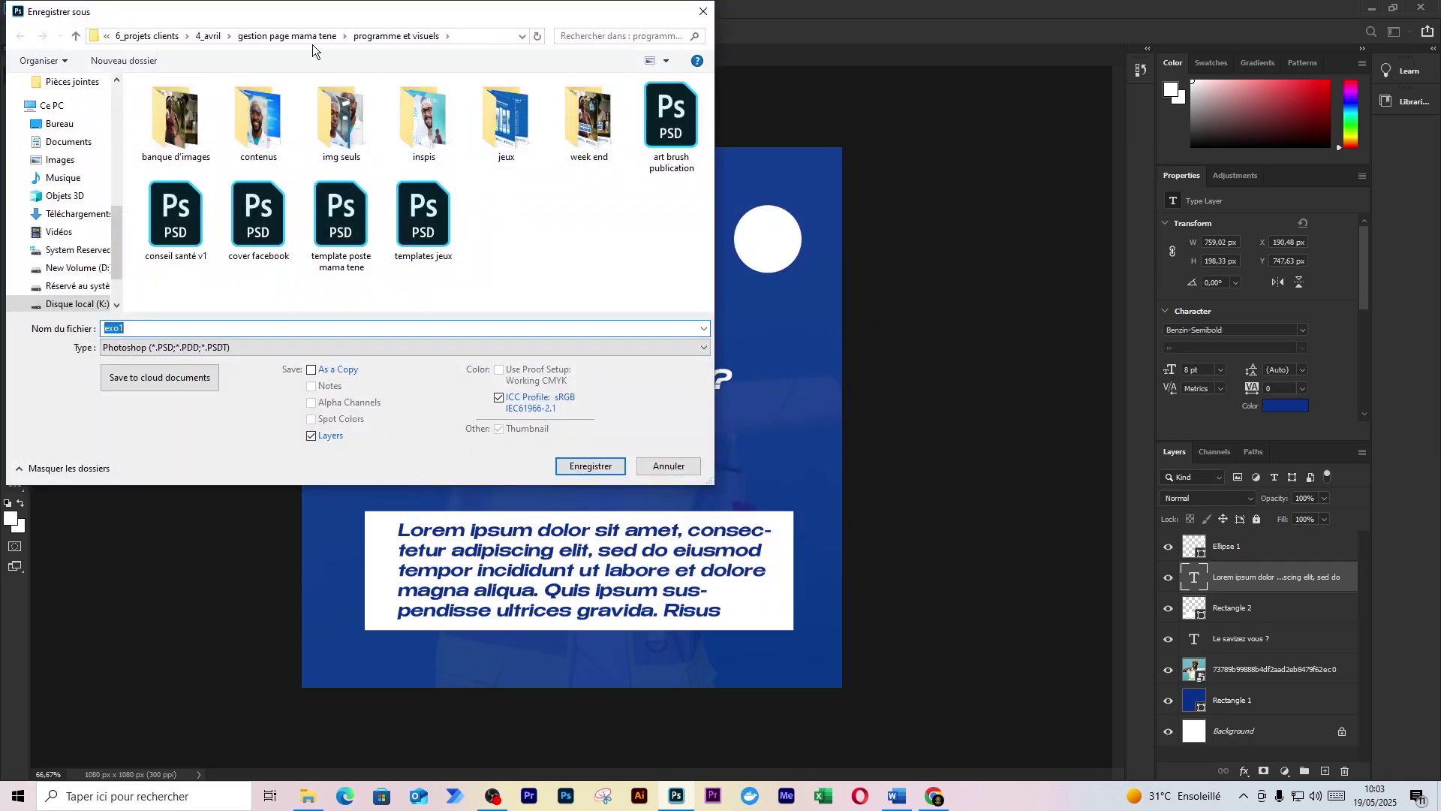
scroll(71, 255, down, 1)
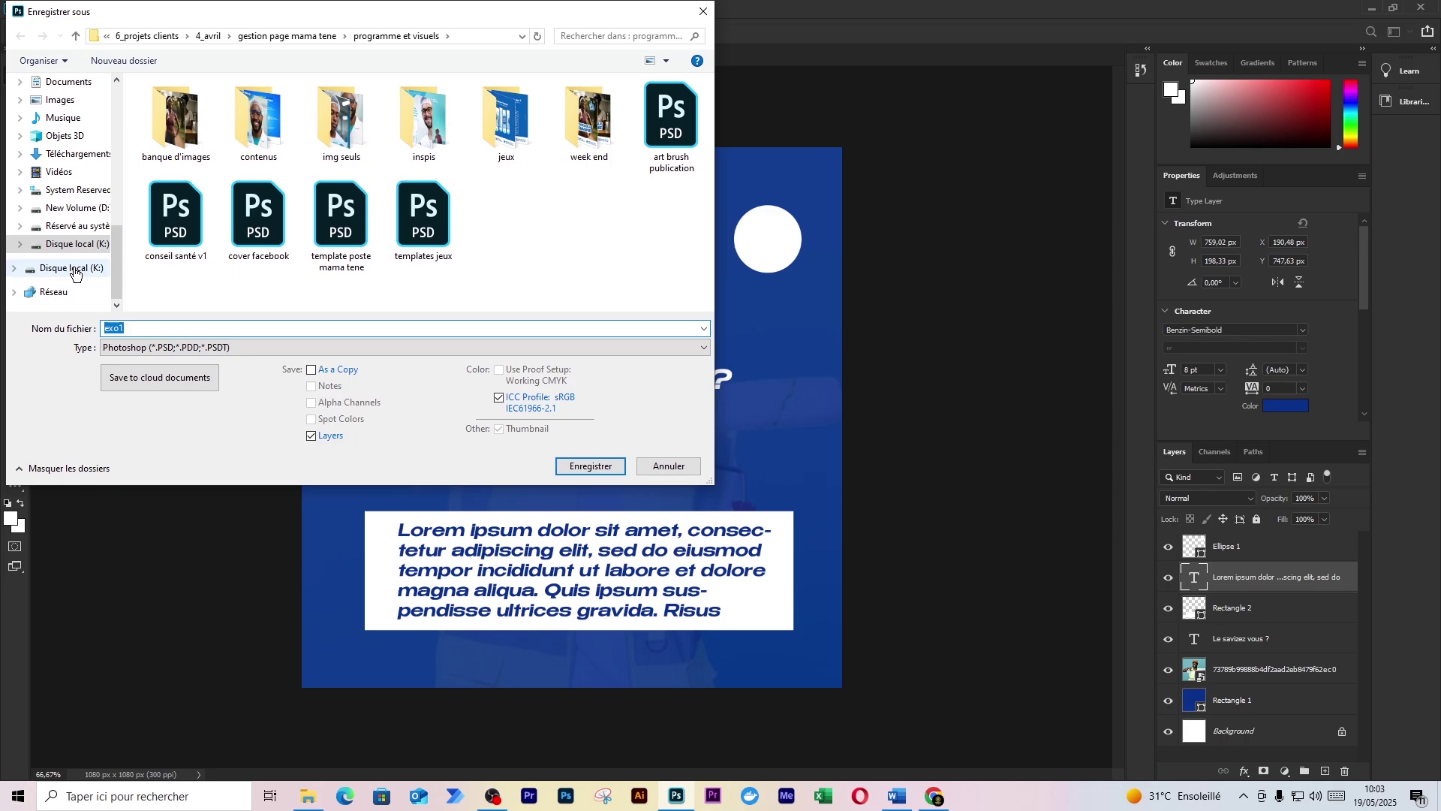
click(94, 212)
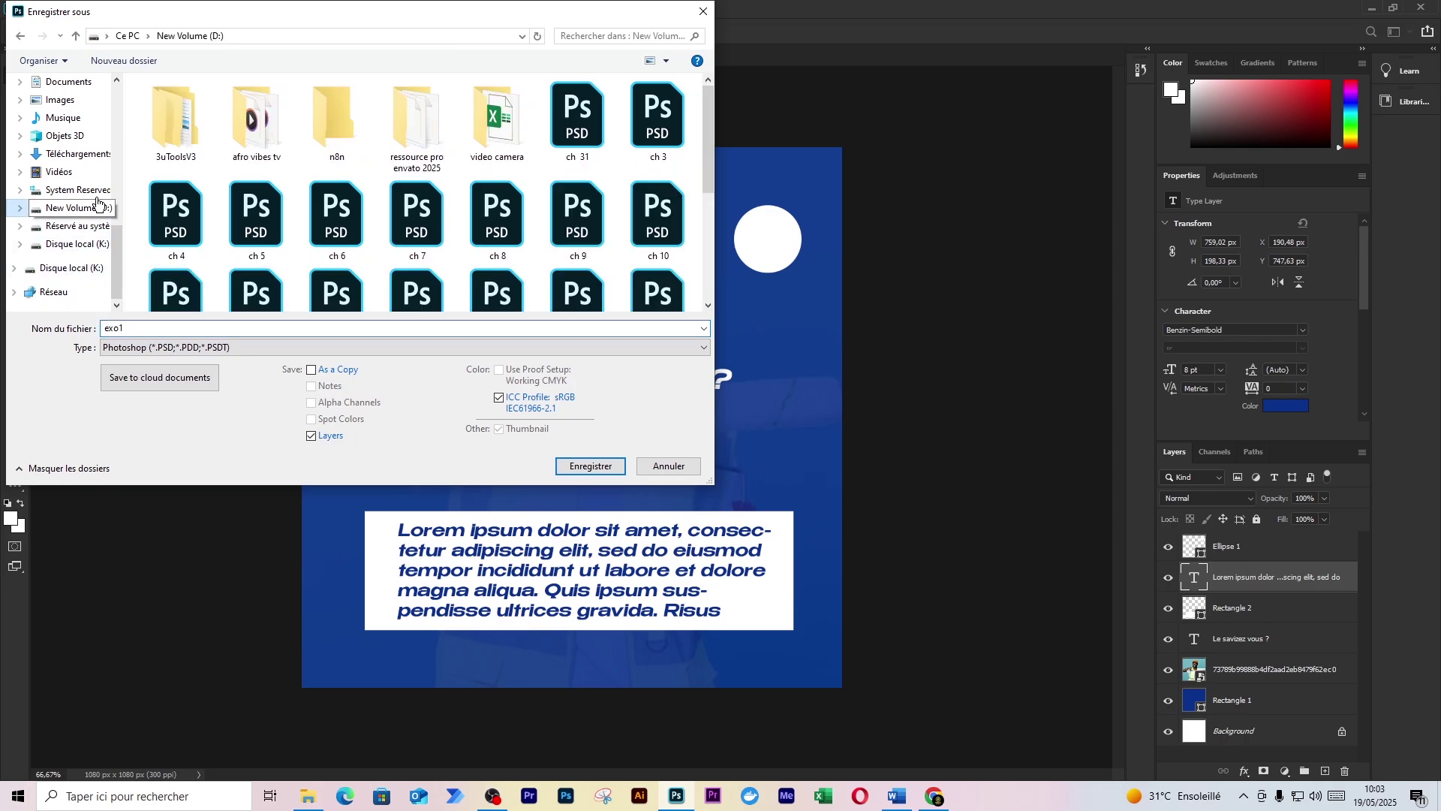
double_click(488, 114)
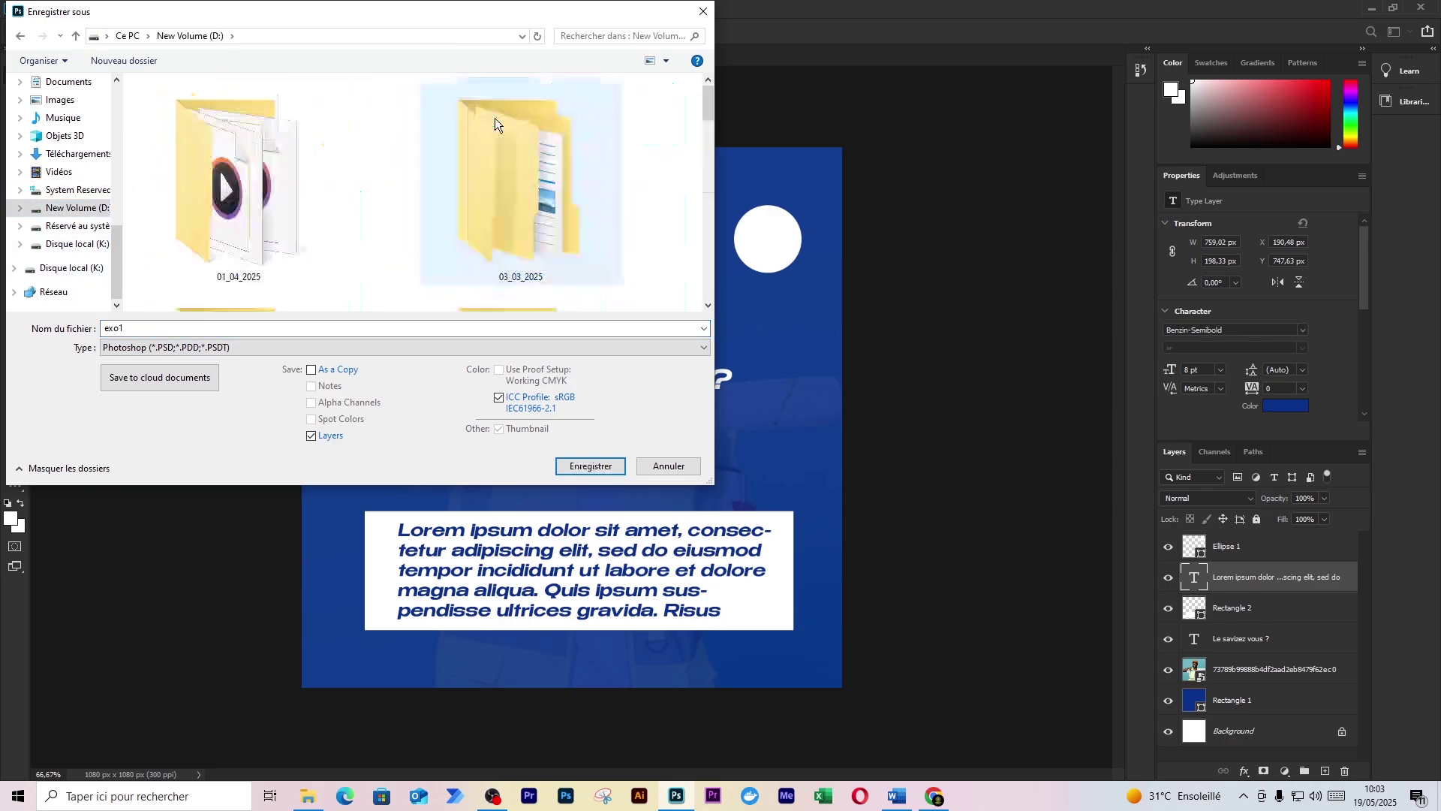
double_click(529, 180)
double_click(325, 225)
click(589, 466)
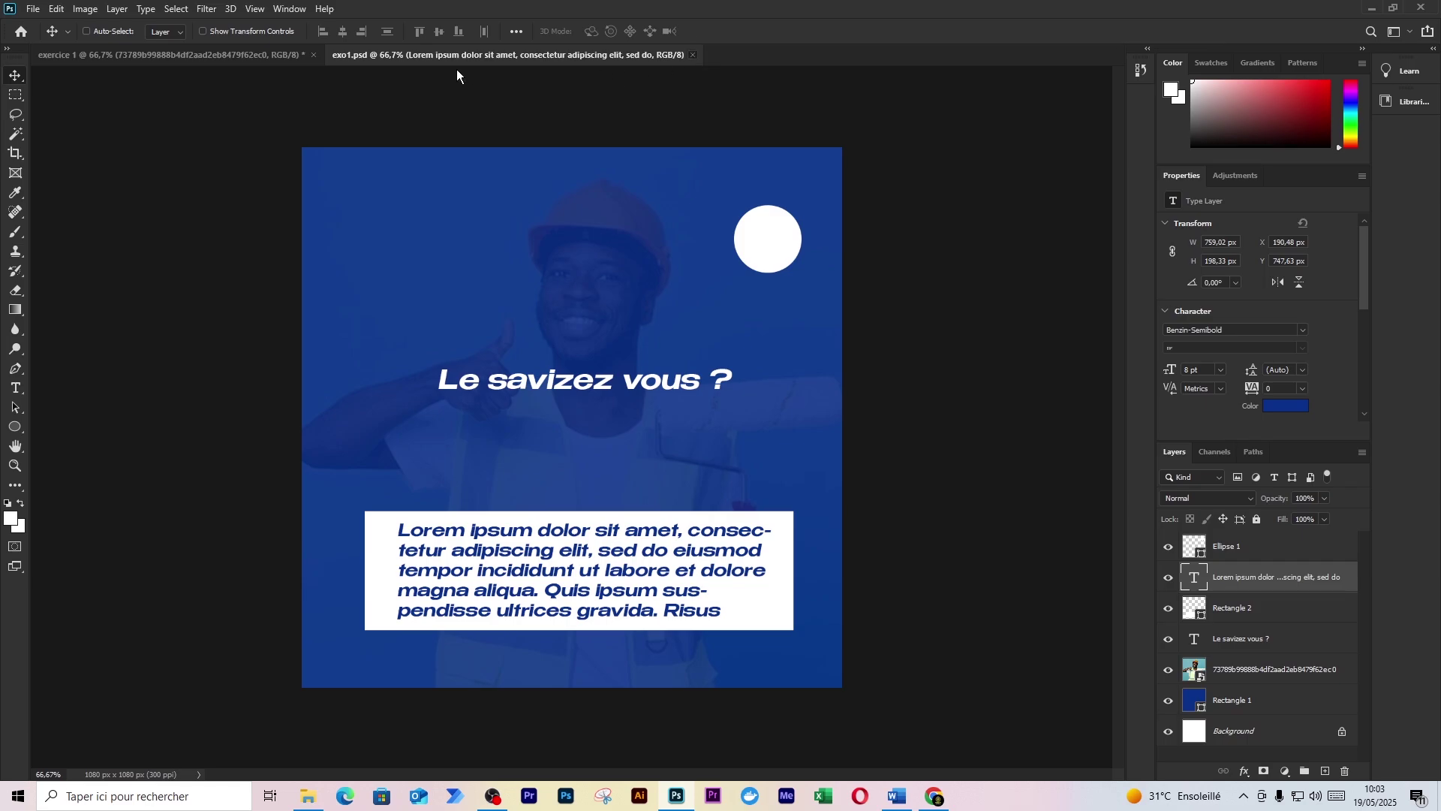
Close the exercice 1 document and open exo1 from the video debutant folder in File Explorer.
click(314, 55)
click(736, 295)
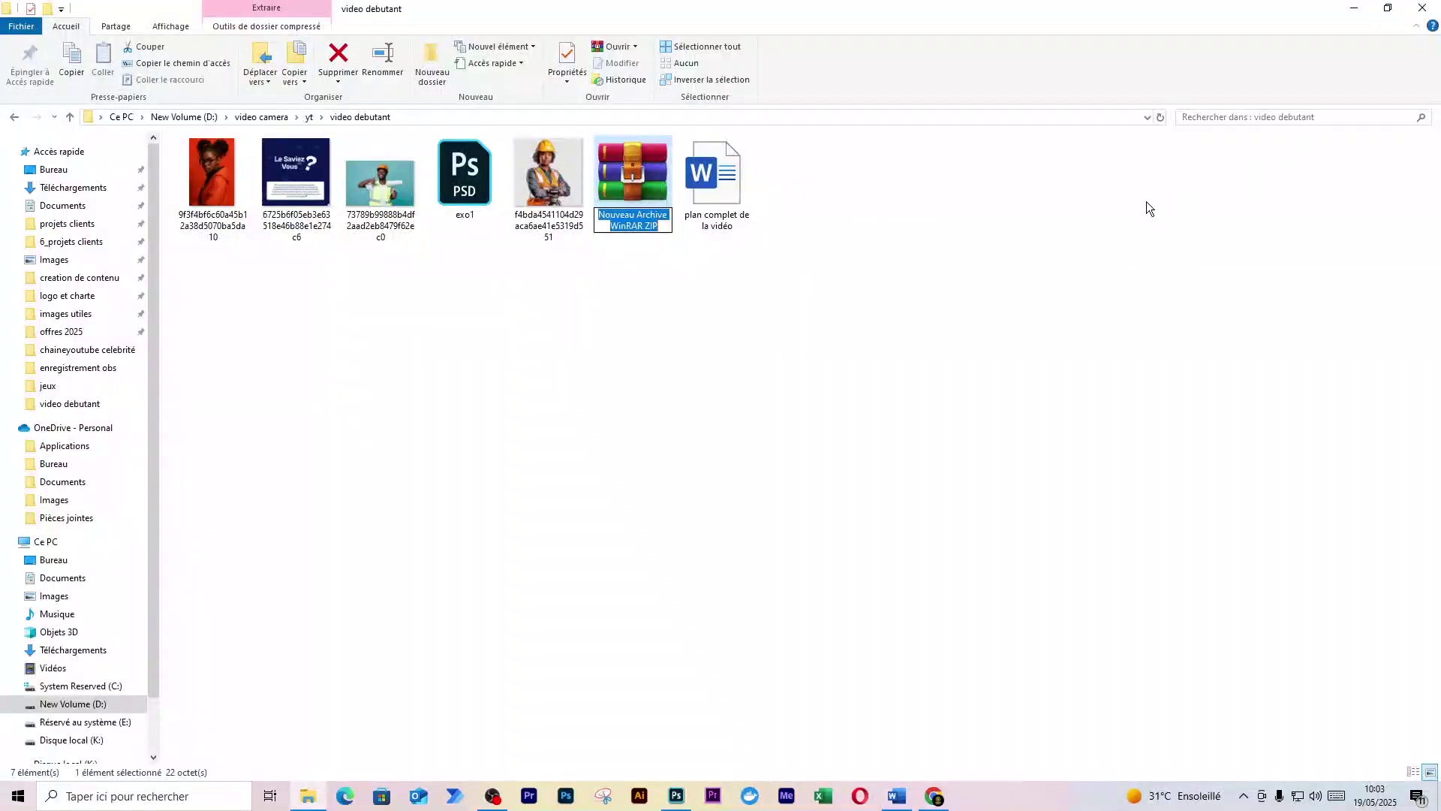
click(602, 320)
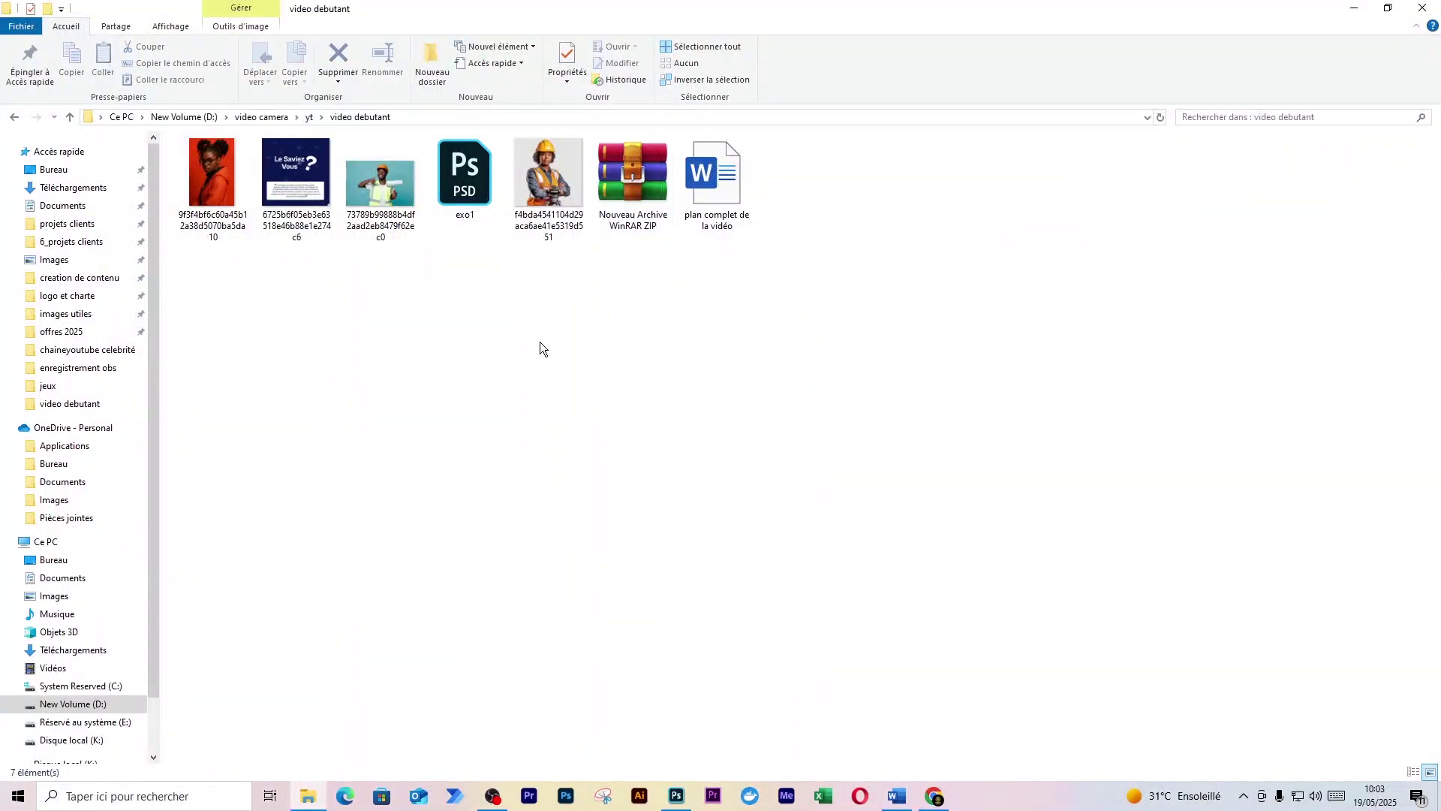
double_click(454, 193)
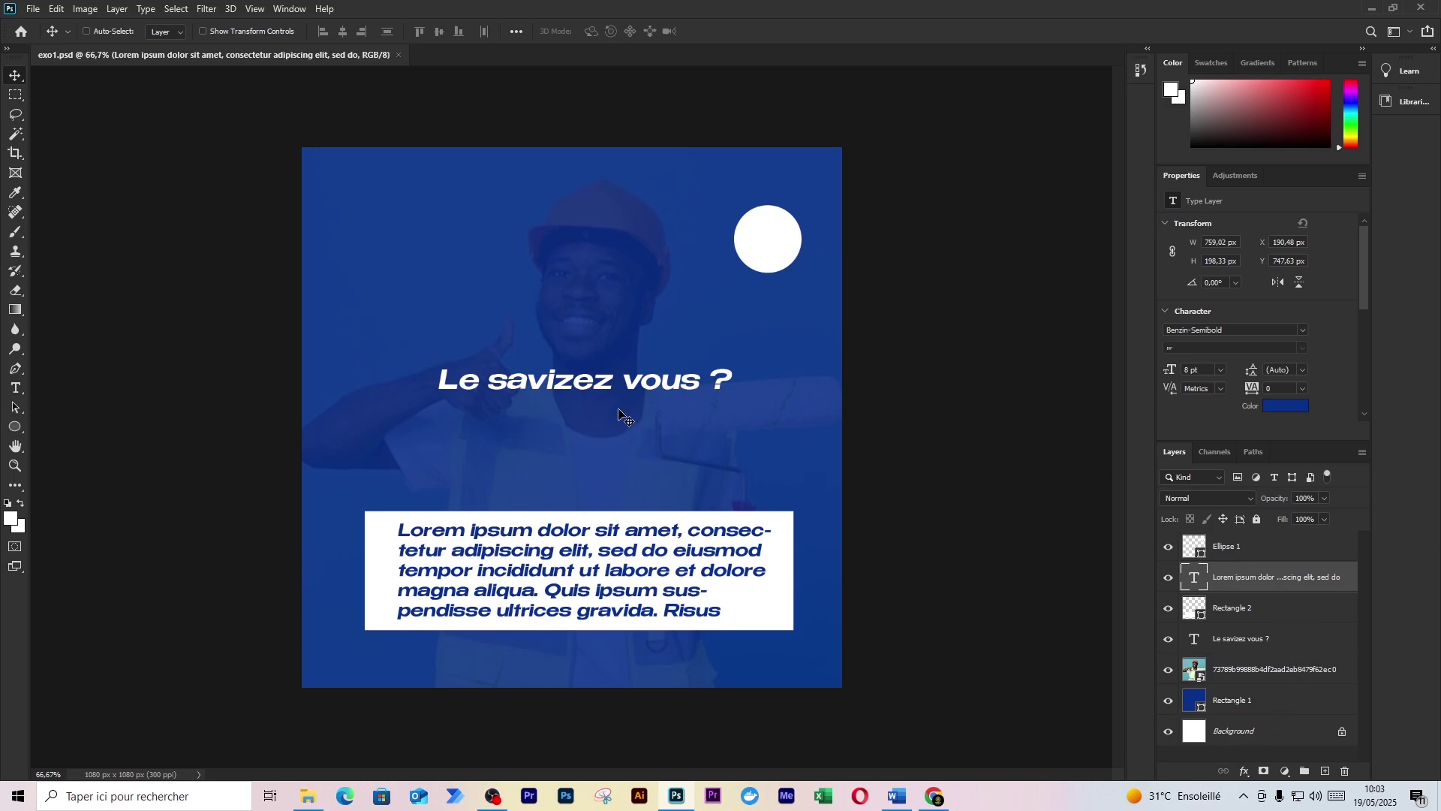
Select Rectangle 2, hide and show the Lorem ipsum text layer again, and reselect that text layer.
click(1246, 610)
click(1169, 580)
click(1166, 581)
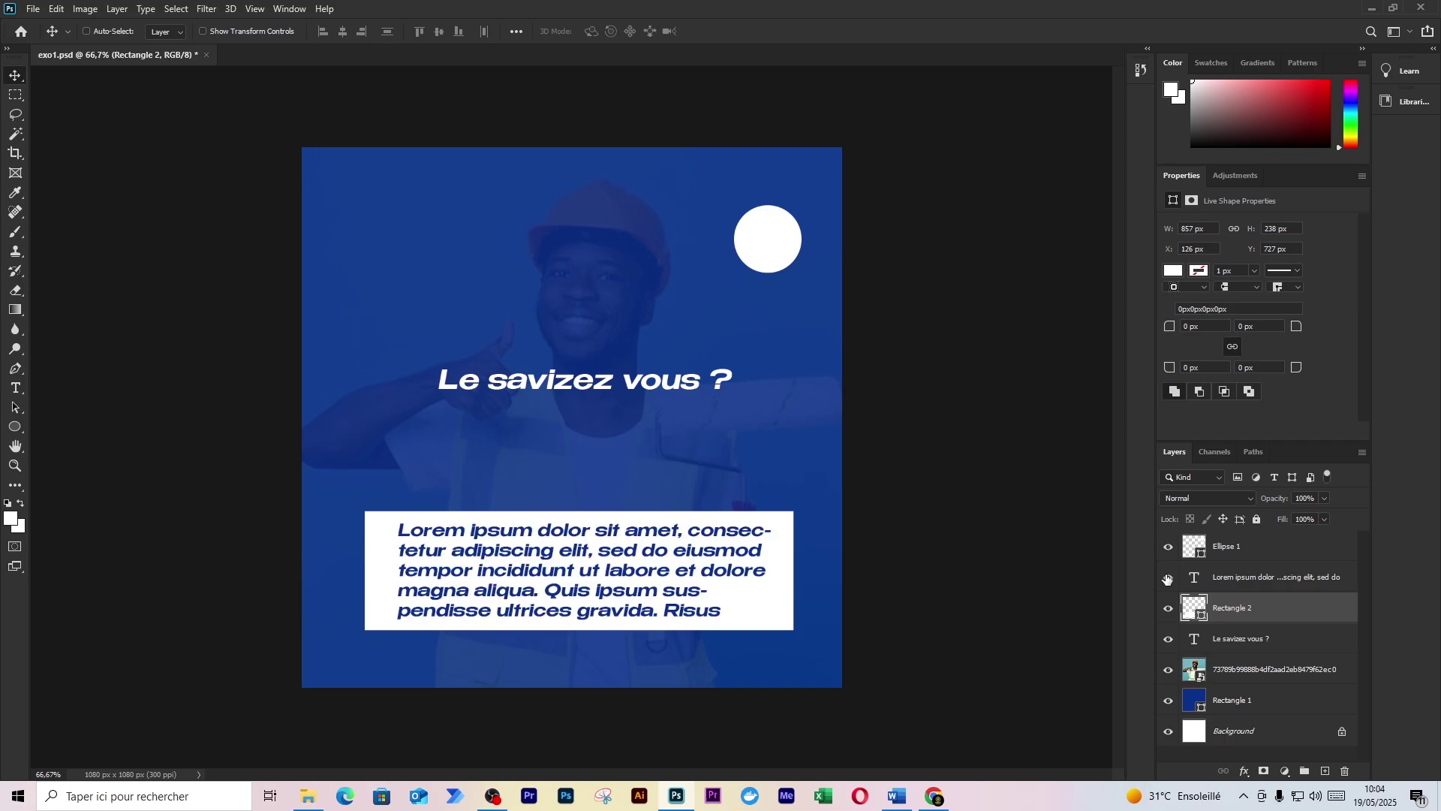
click(1261, 582)
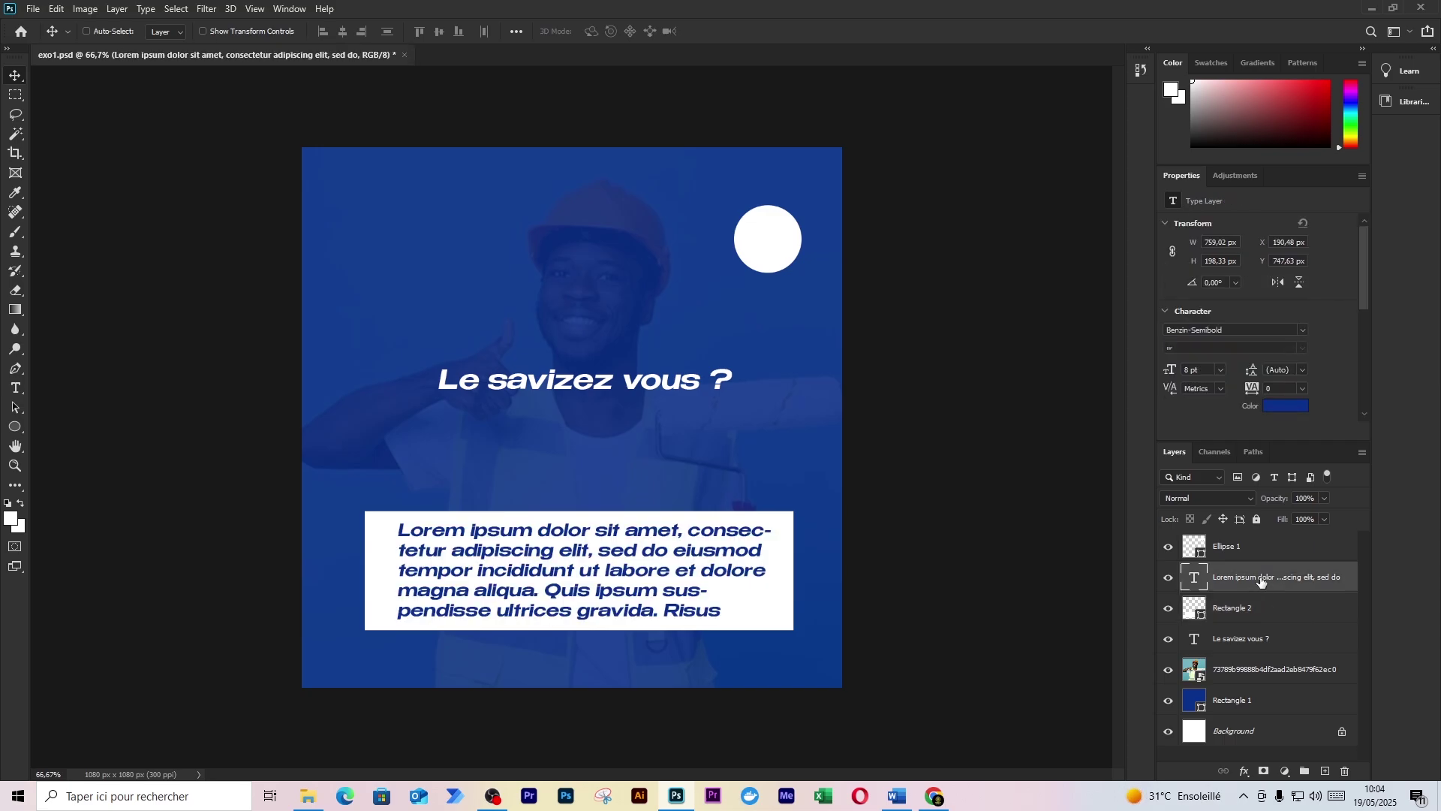
Open the Save for Web (Legacy) export of the design and set the file format to JPEG.
click(34, 10)
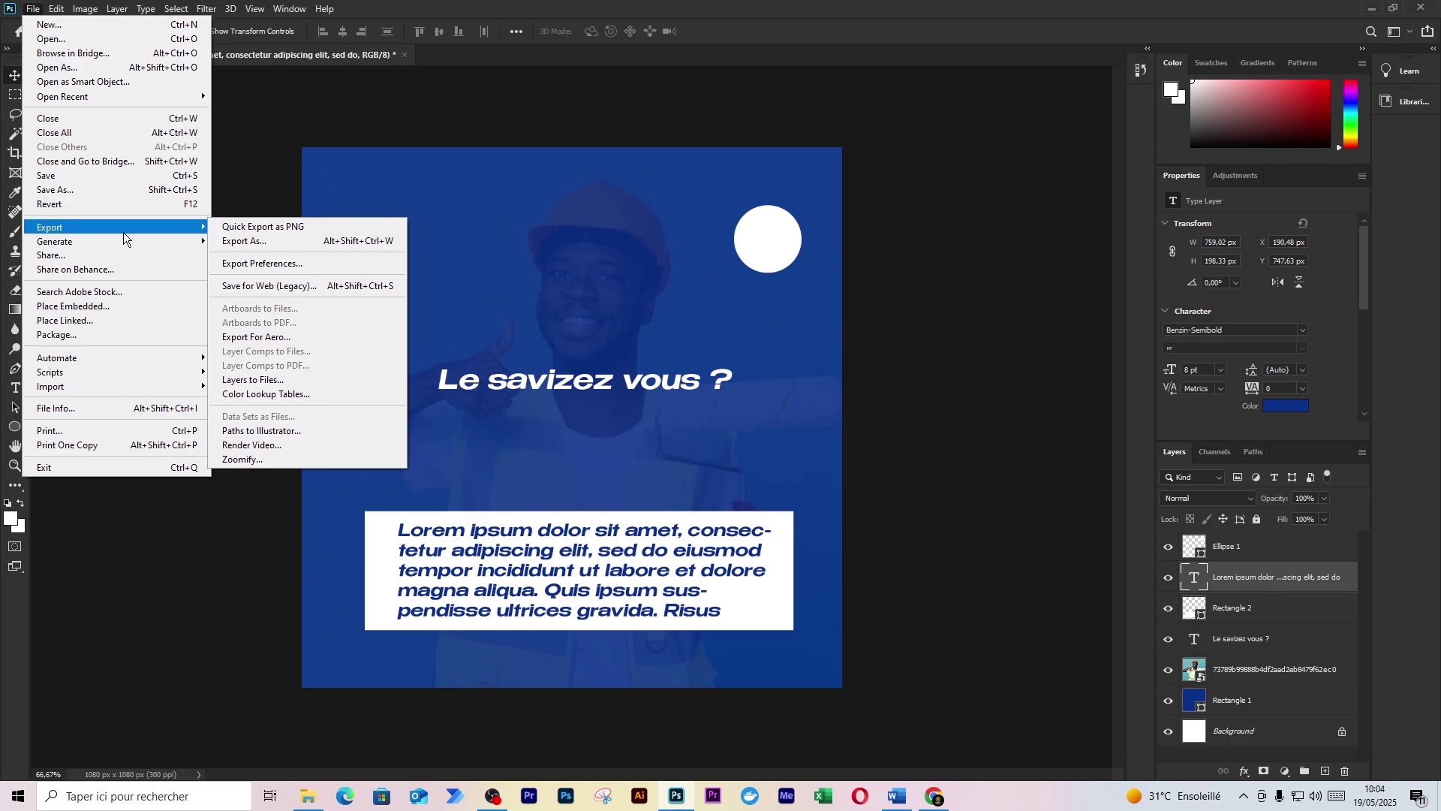
mouse_move(197, 234)
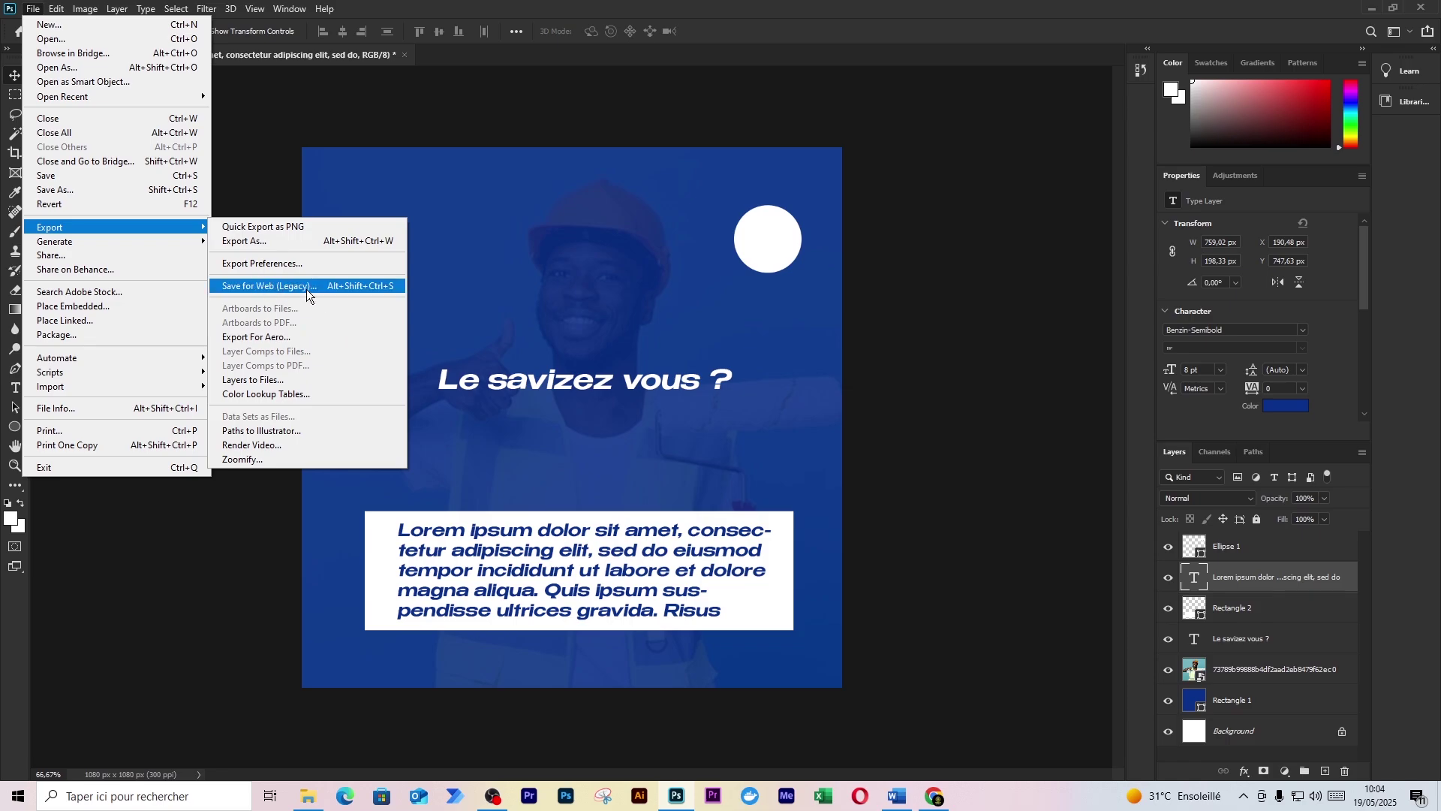
click(269, 287)
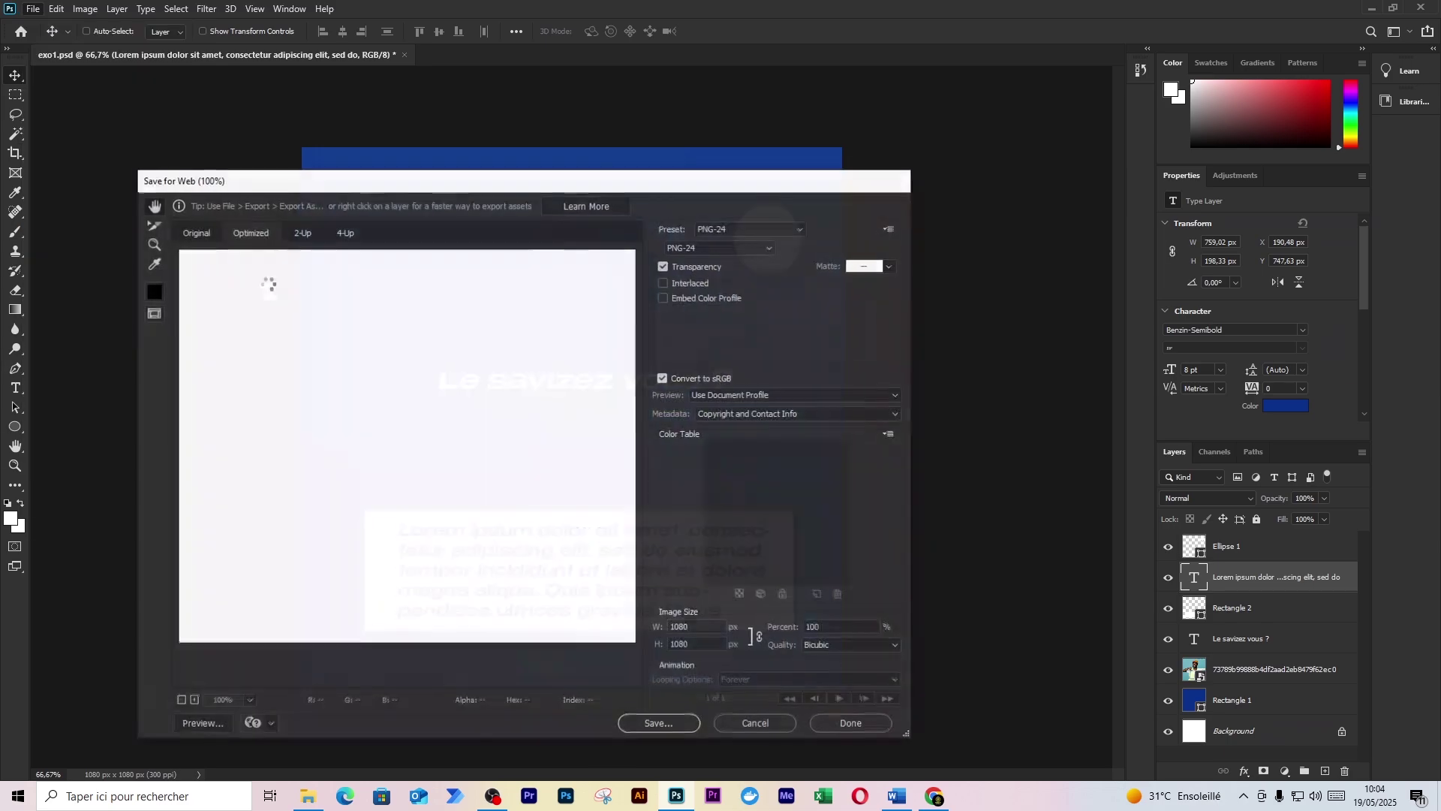
drag(452, 184, 554, 144)
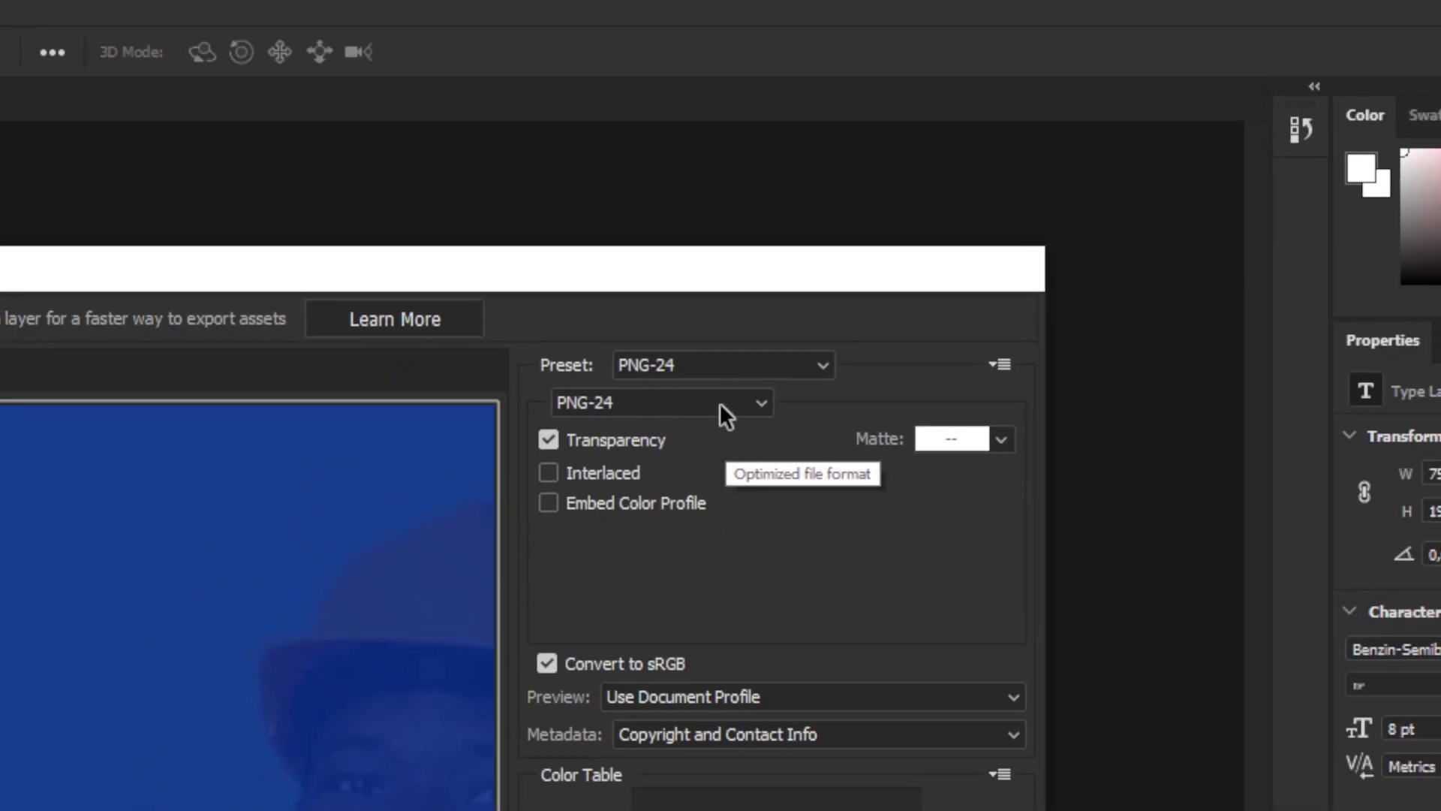
click(719, 402)
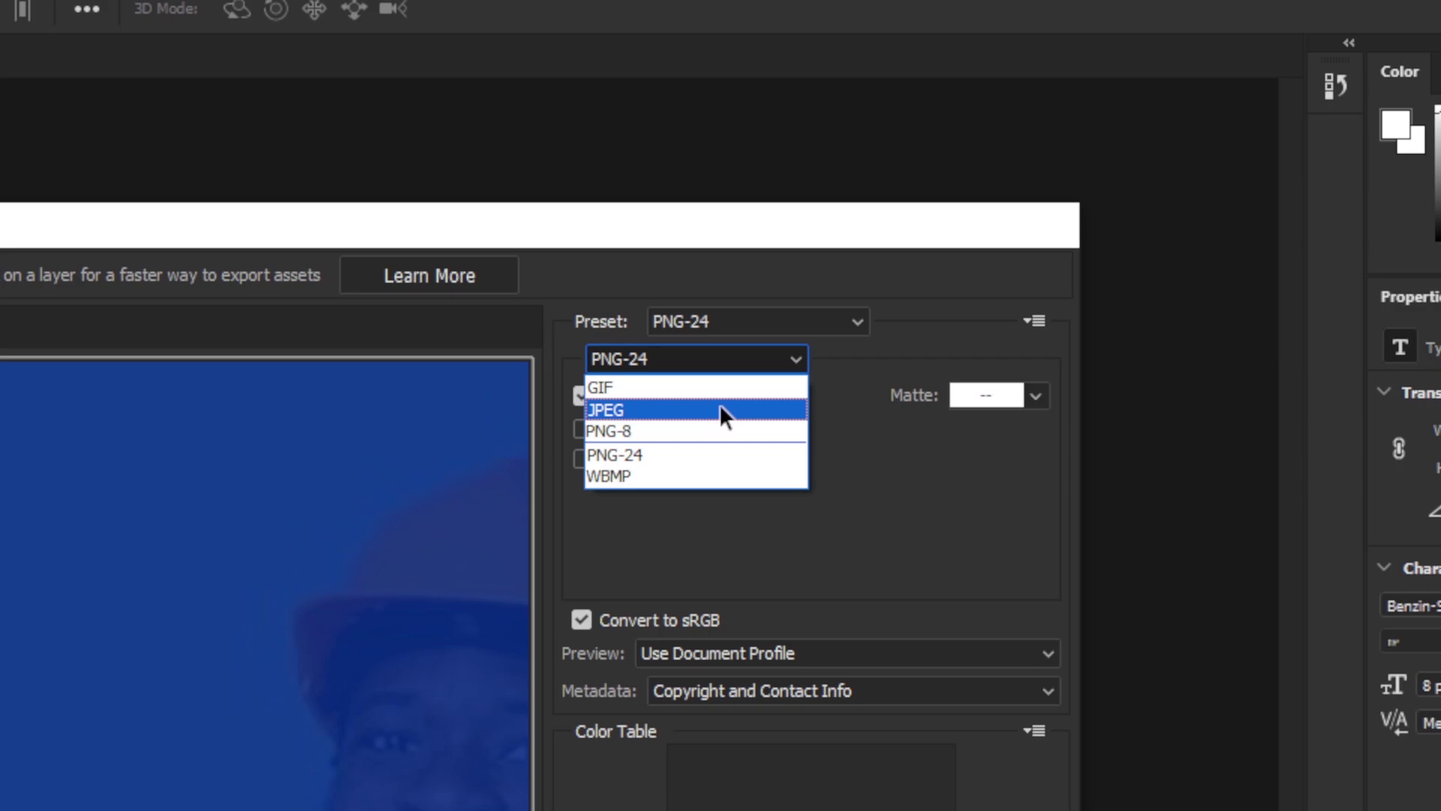
click(720, 406)
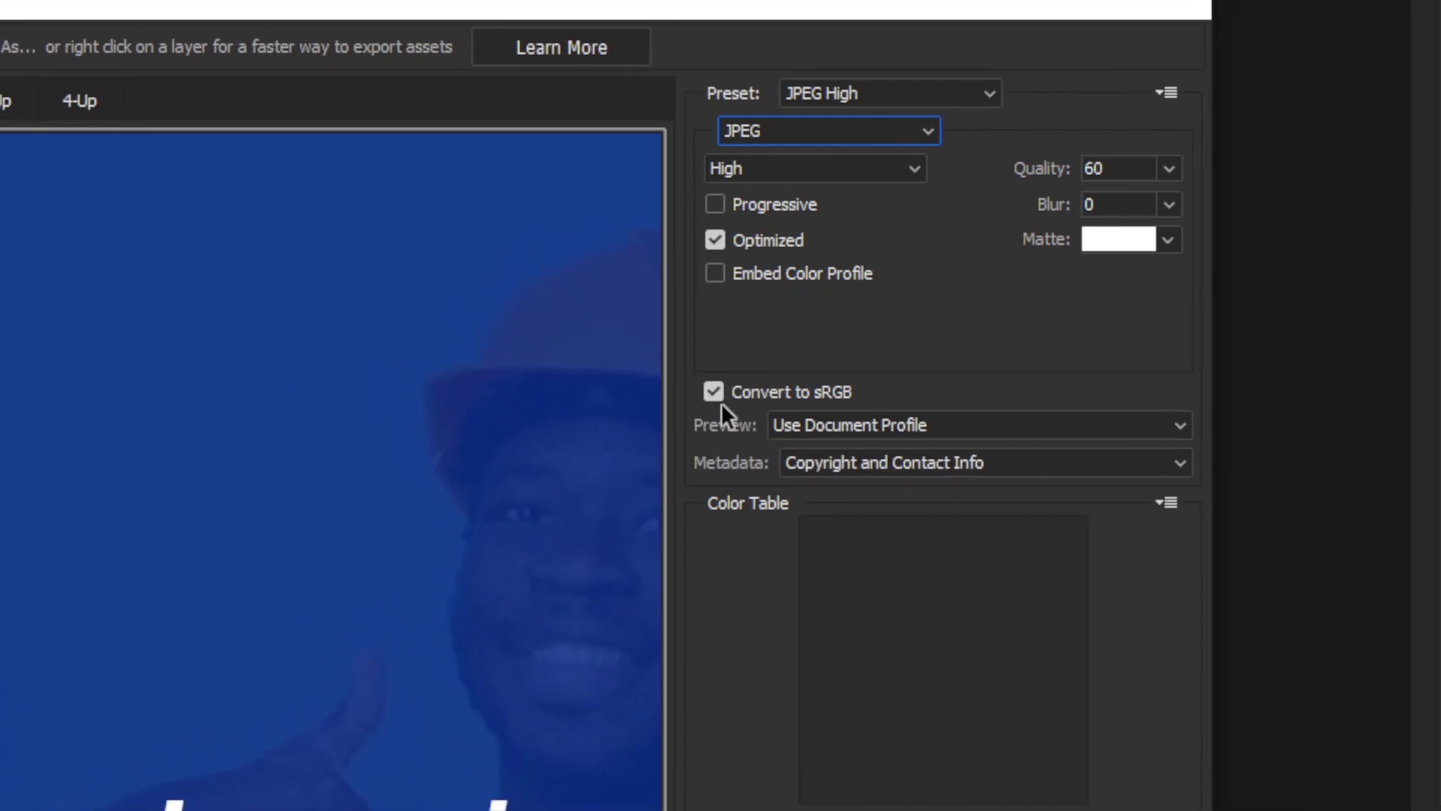
click(719, 397)
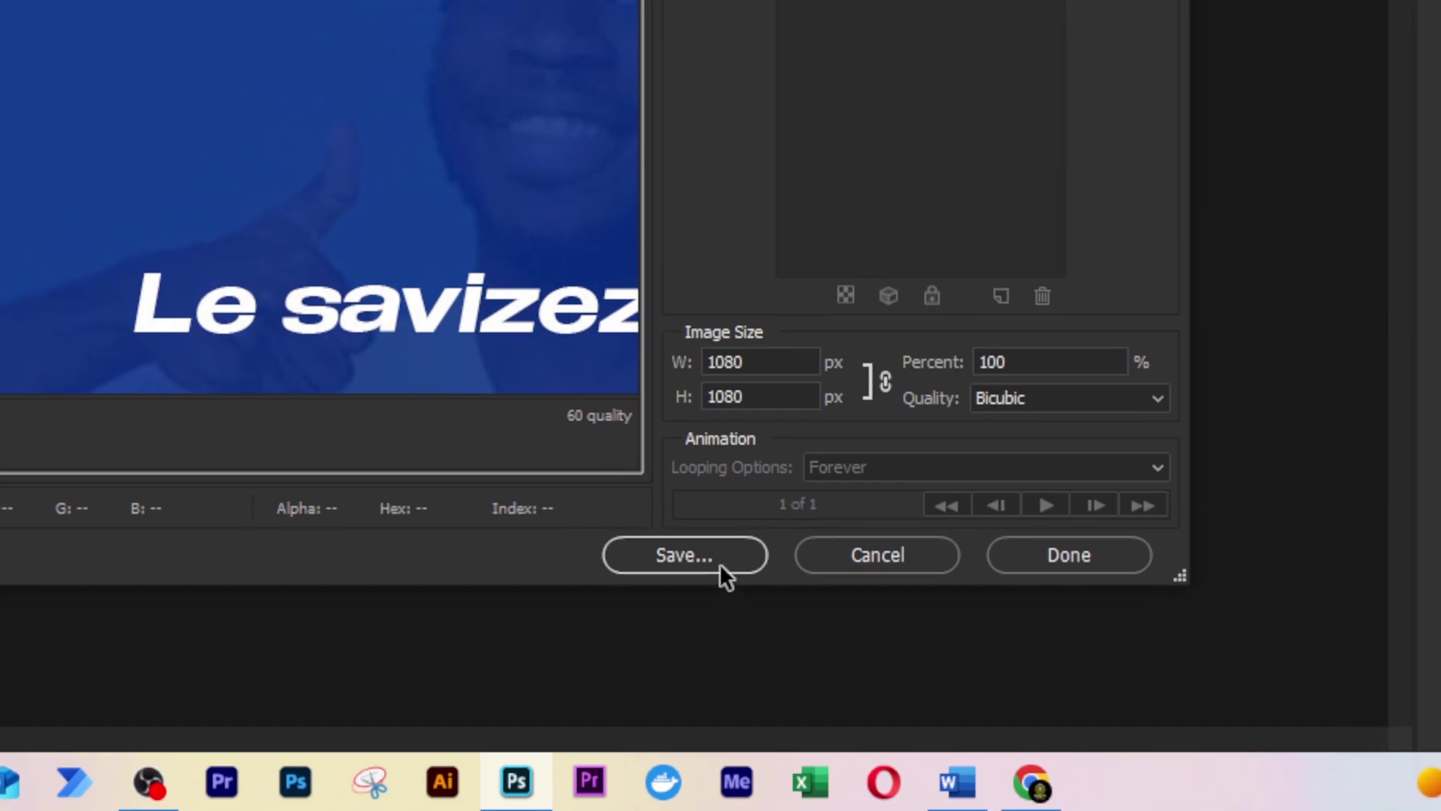
Save the optimized JPEG as exo1 in the video debutant folder and open the exported image from File Explorer.
click(719, 564)
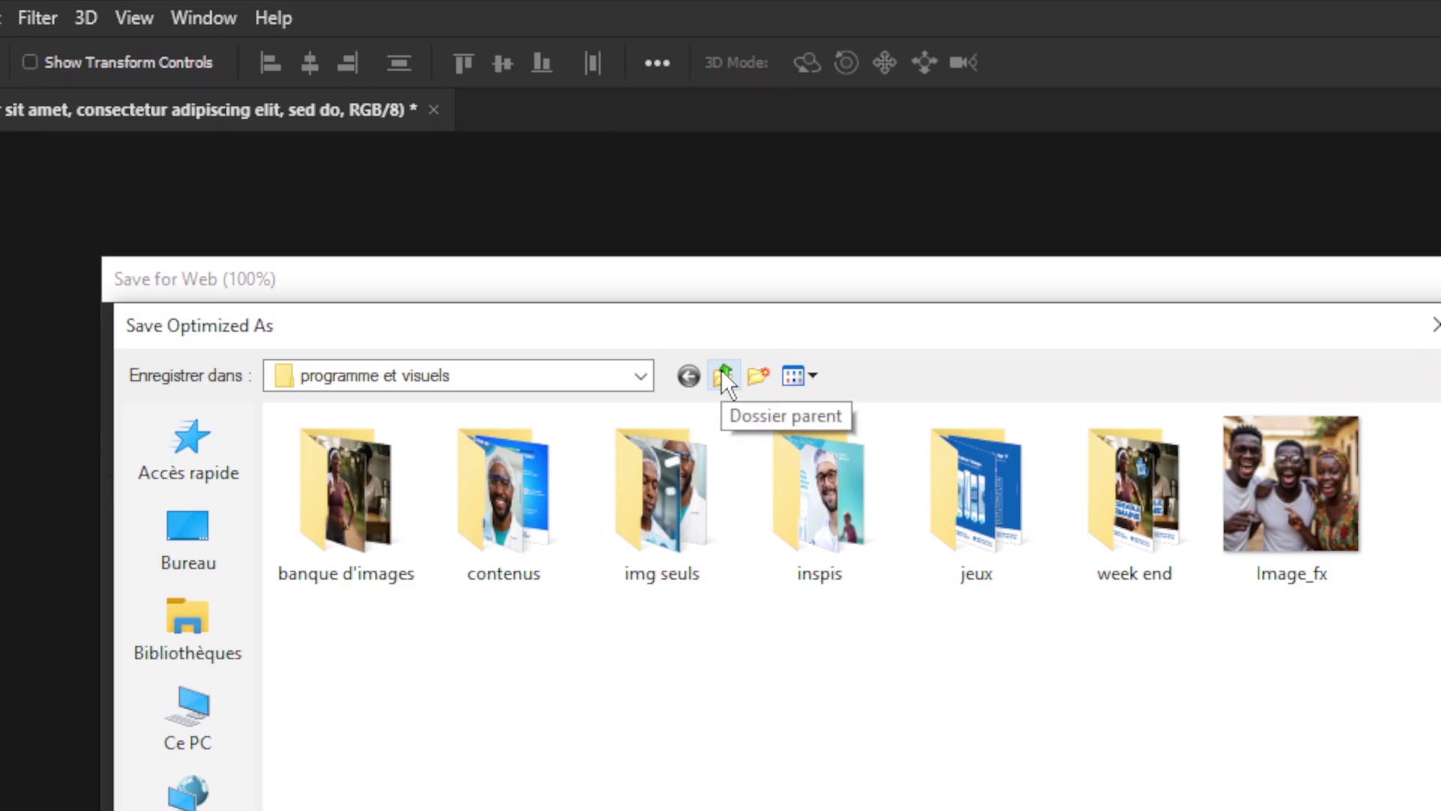
click(722, 369)
click(722, 370)
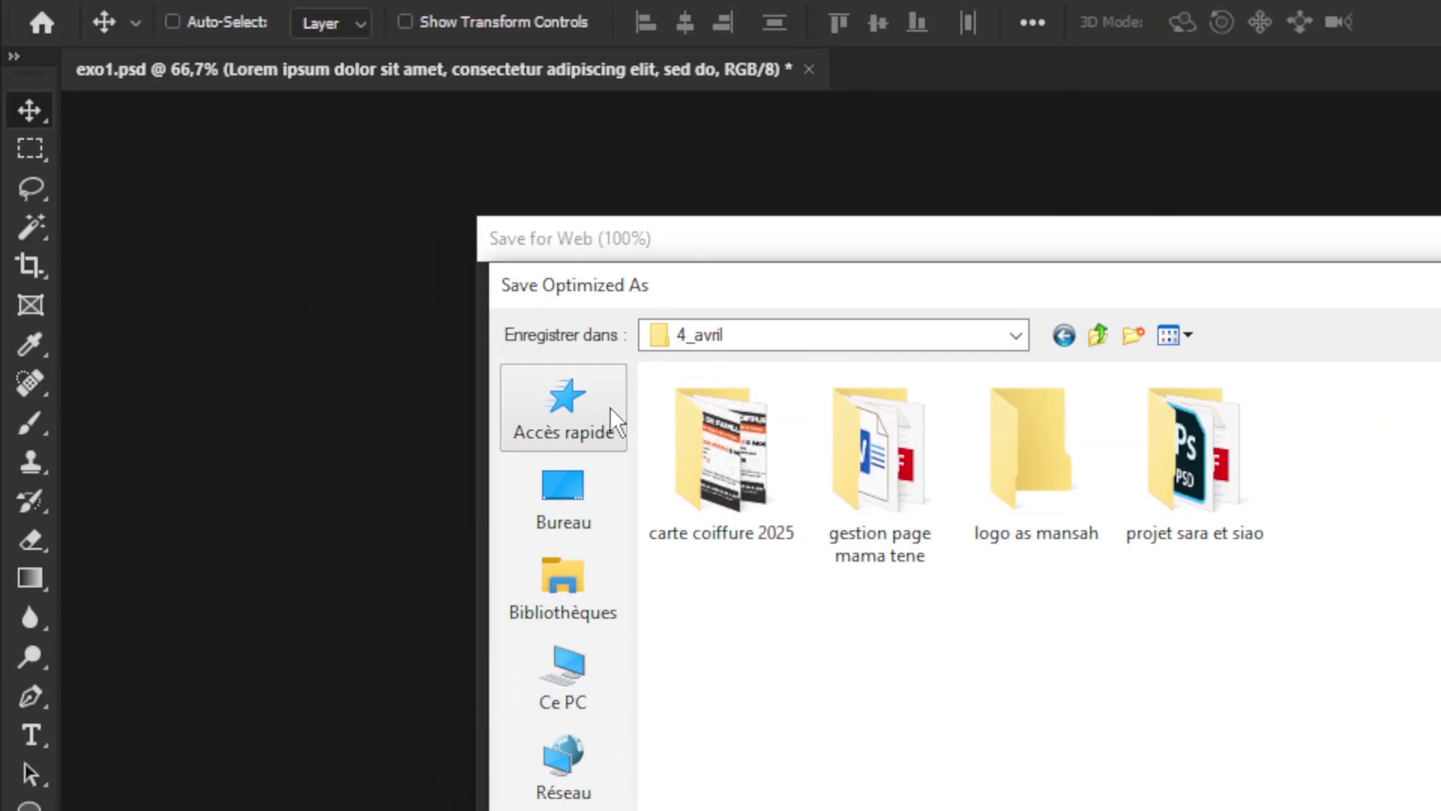
click(235, 447)
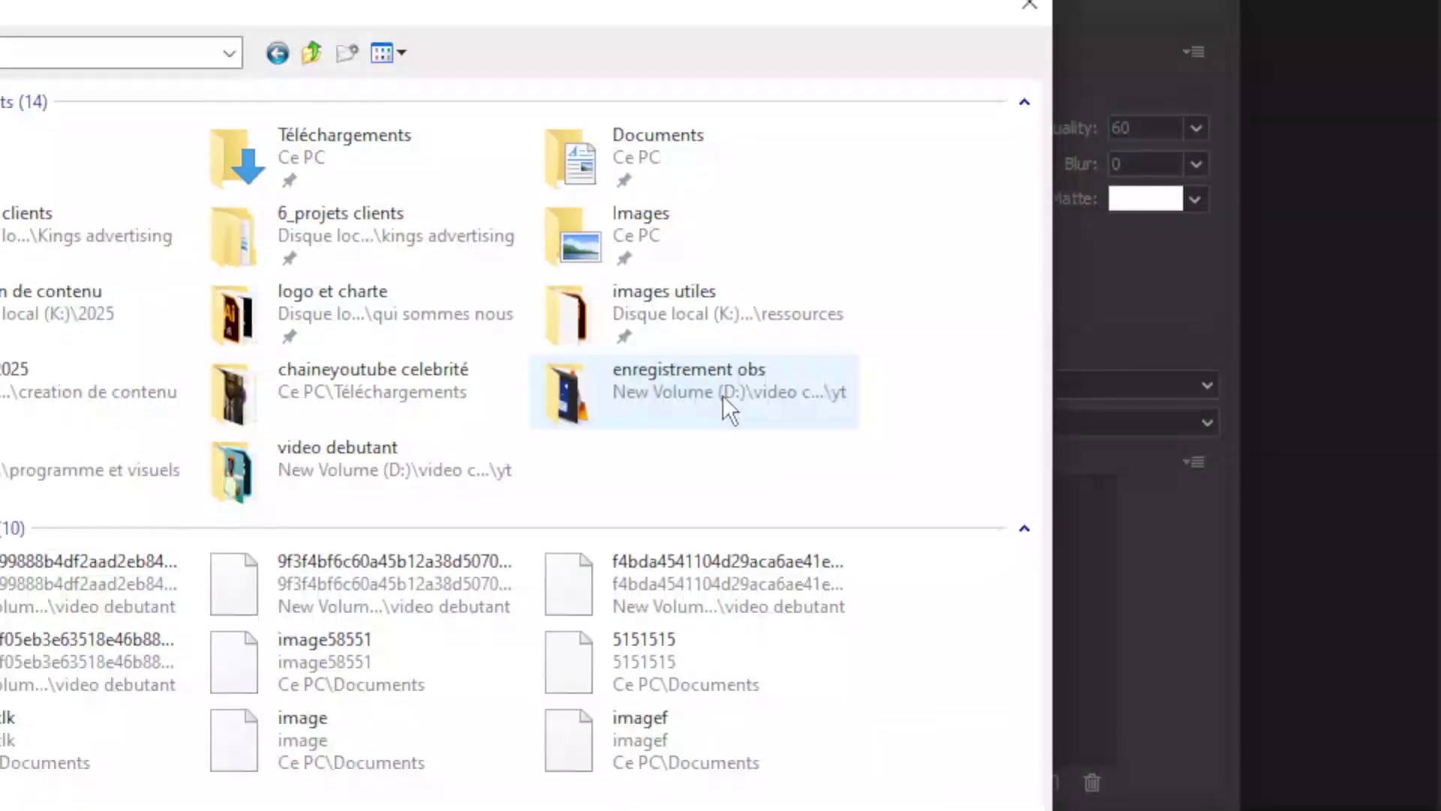
double_click(723, 395)
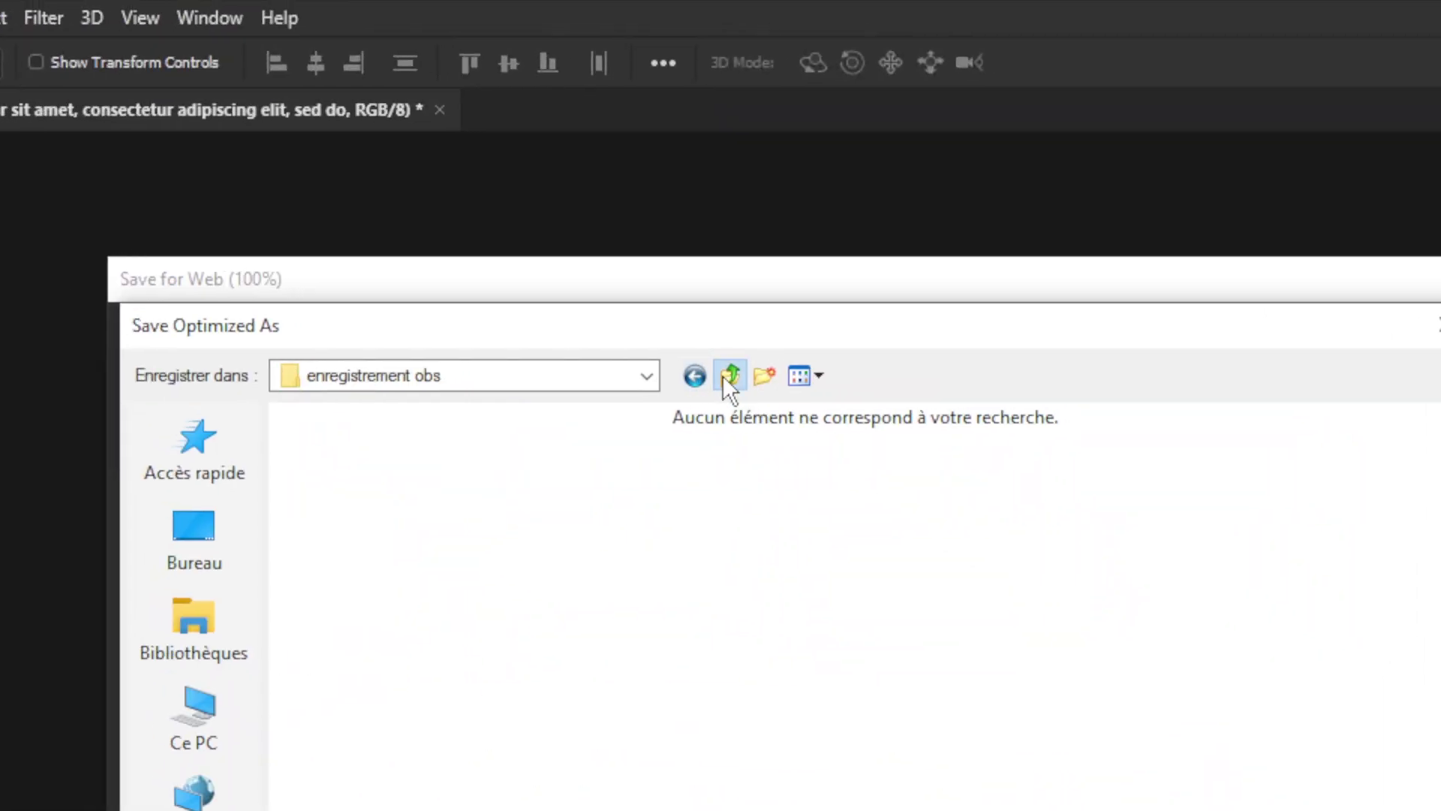
click(729, 375)
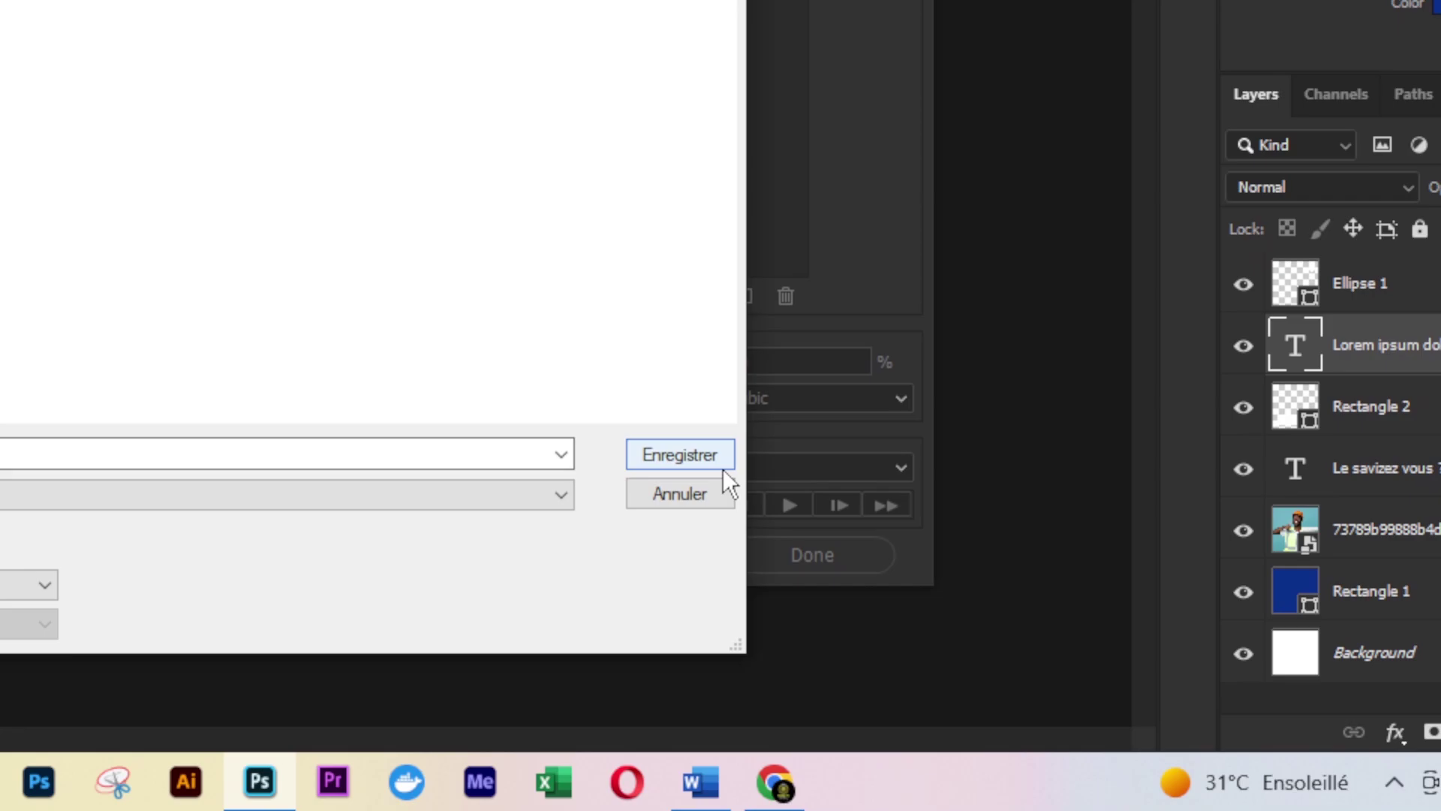
click(1382, 464)
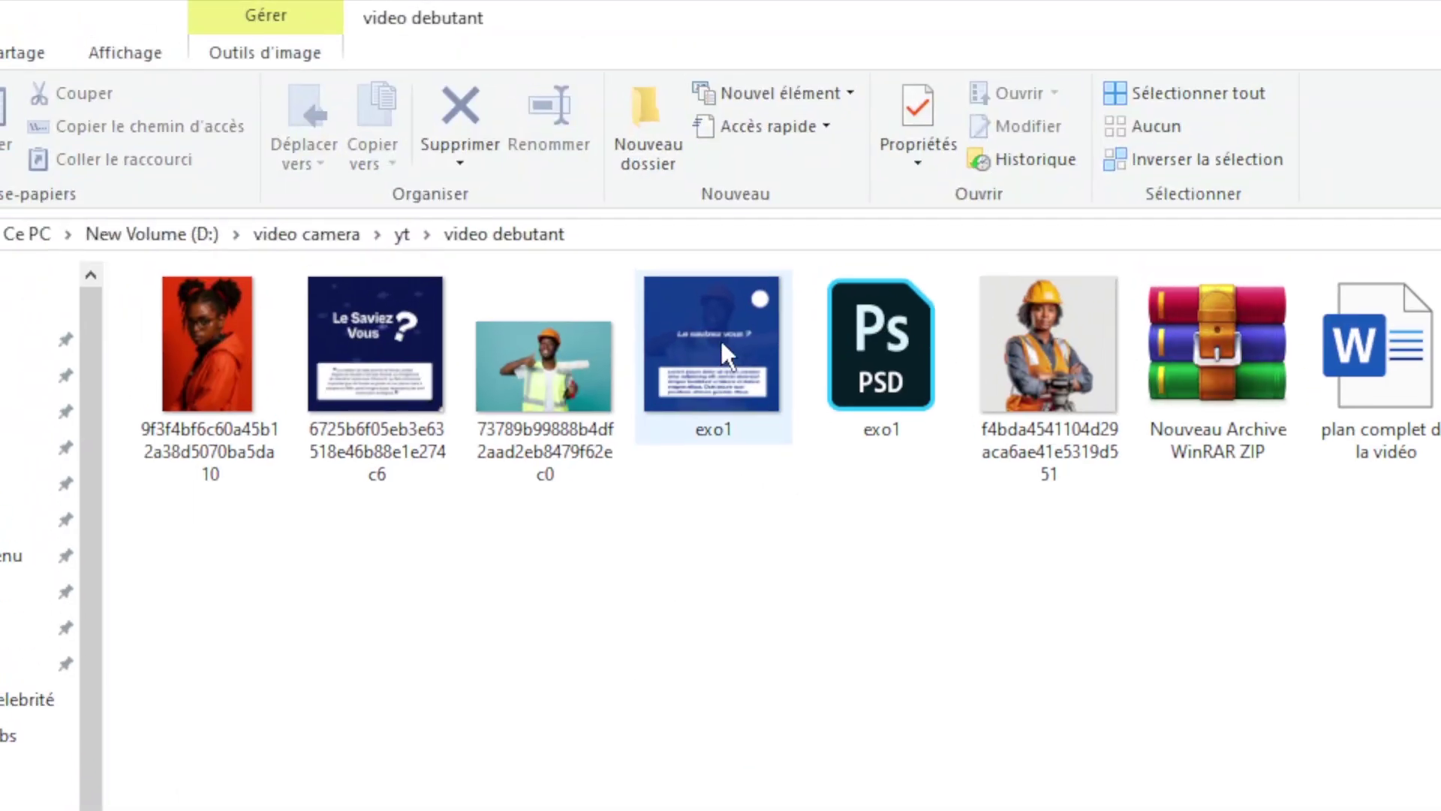
click(648, 37)
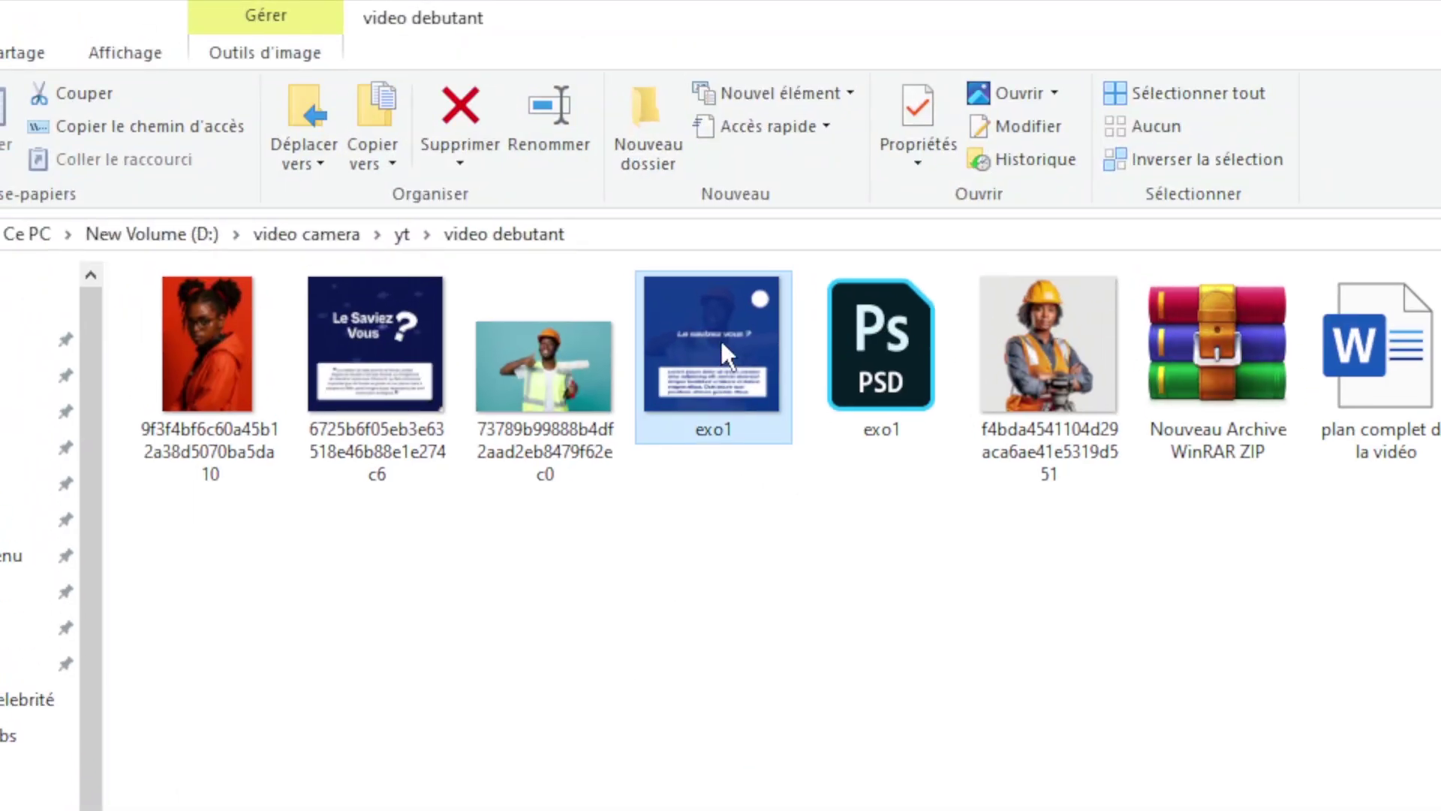
double_click(722, 406)
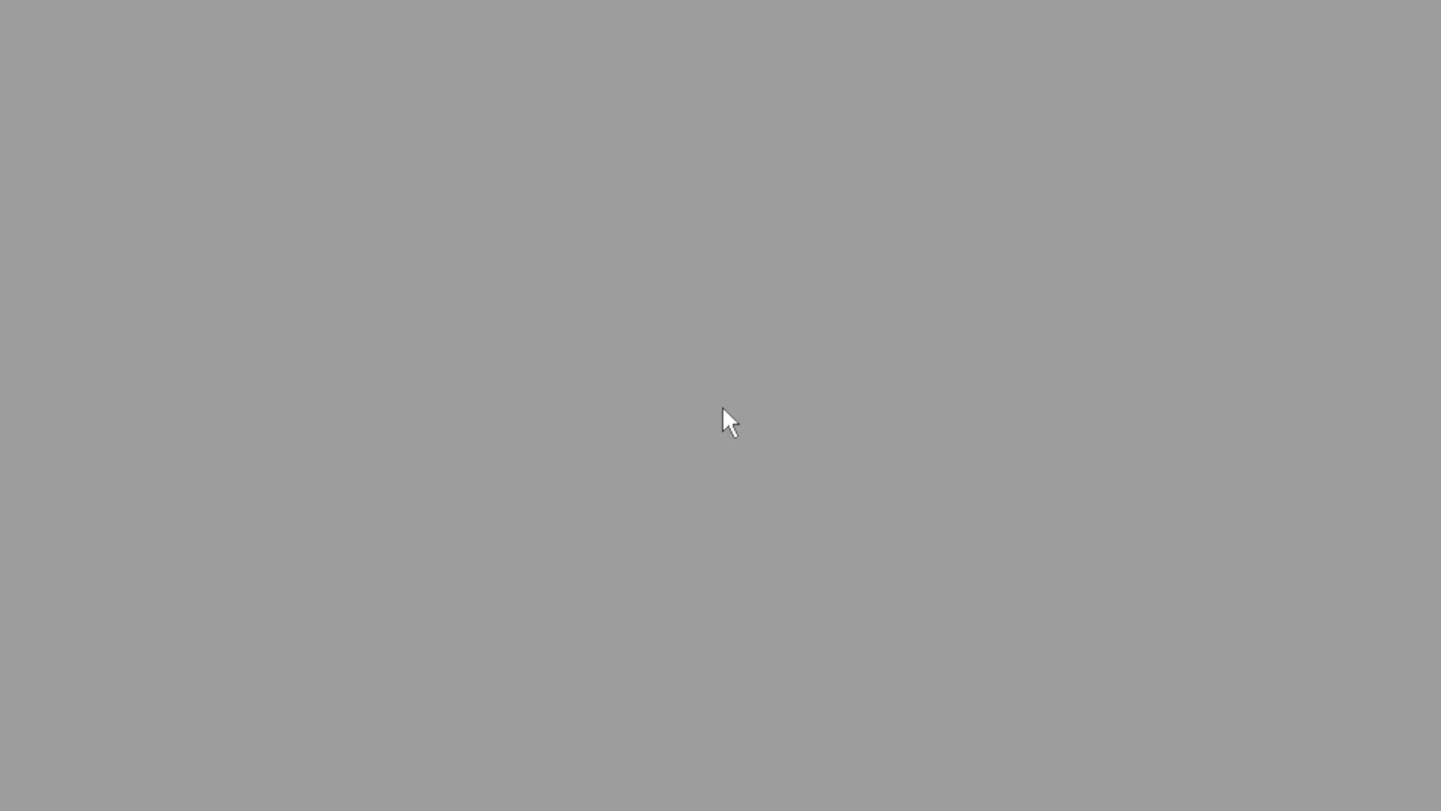
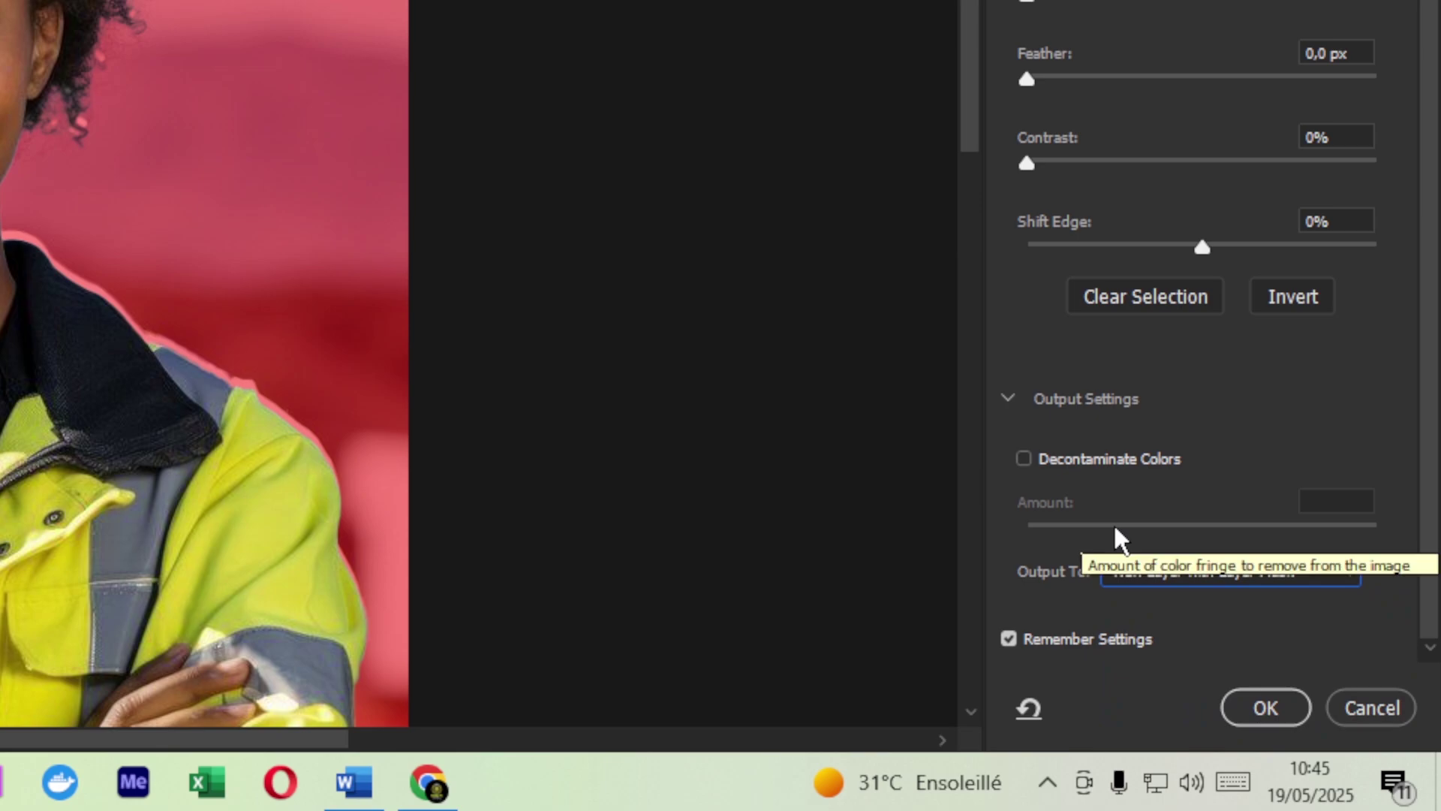
Turn on Decontaminate Colors and output the cutout of the woman in the helmet to a new layer with layer mask.
click(1025, 460)
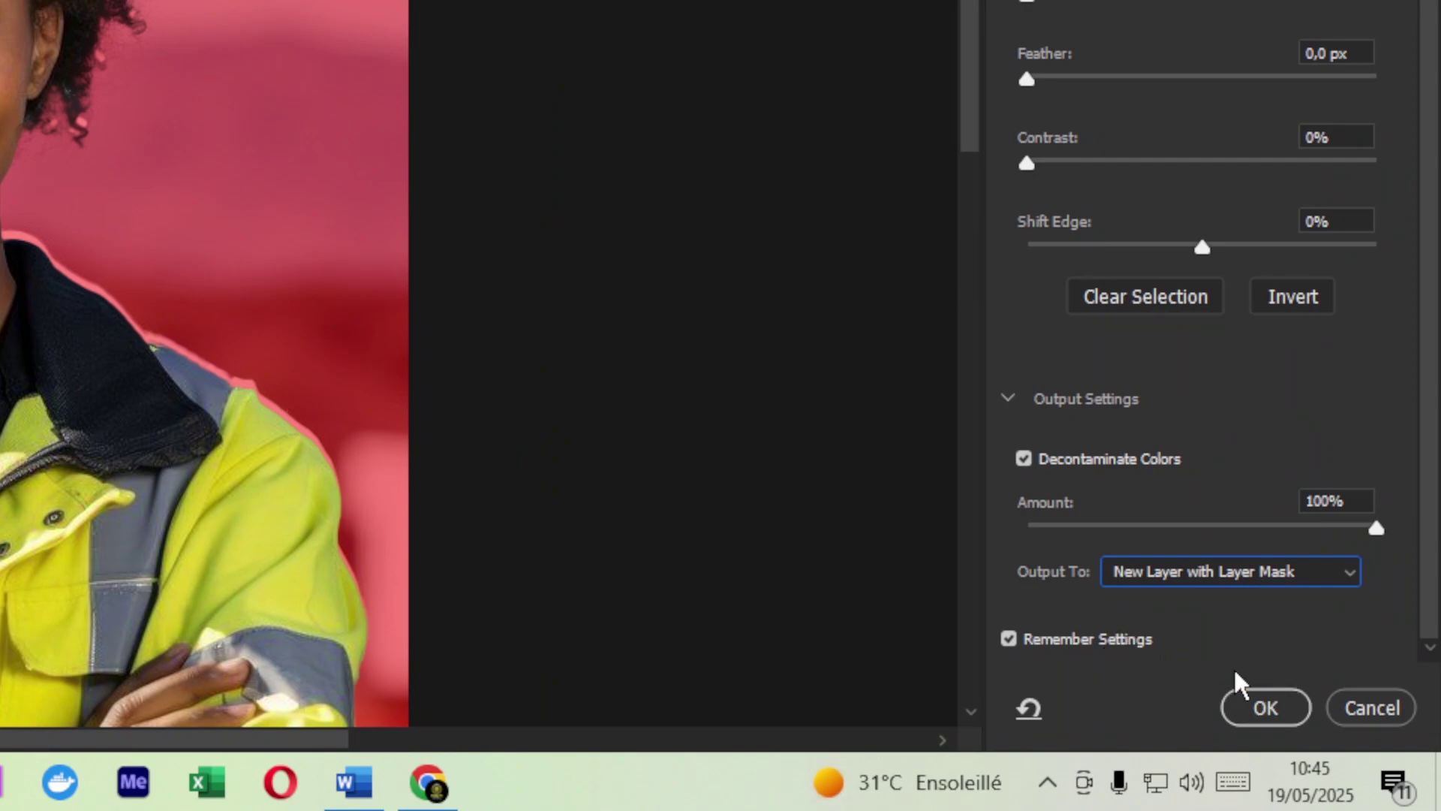
click(1250, 701)
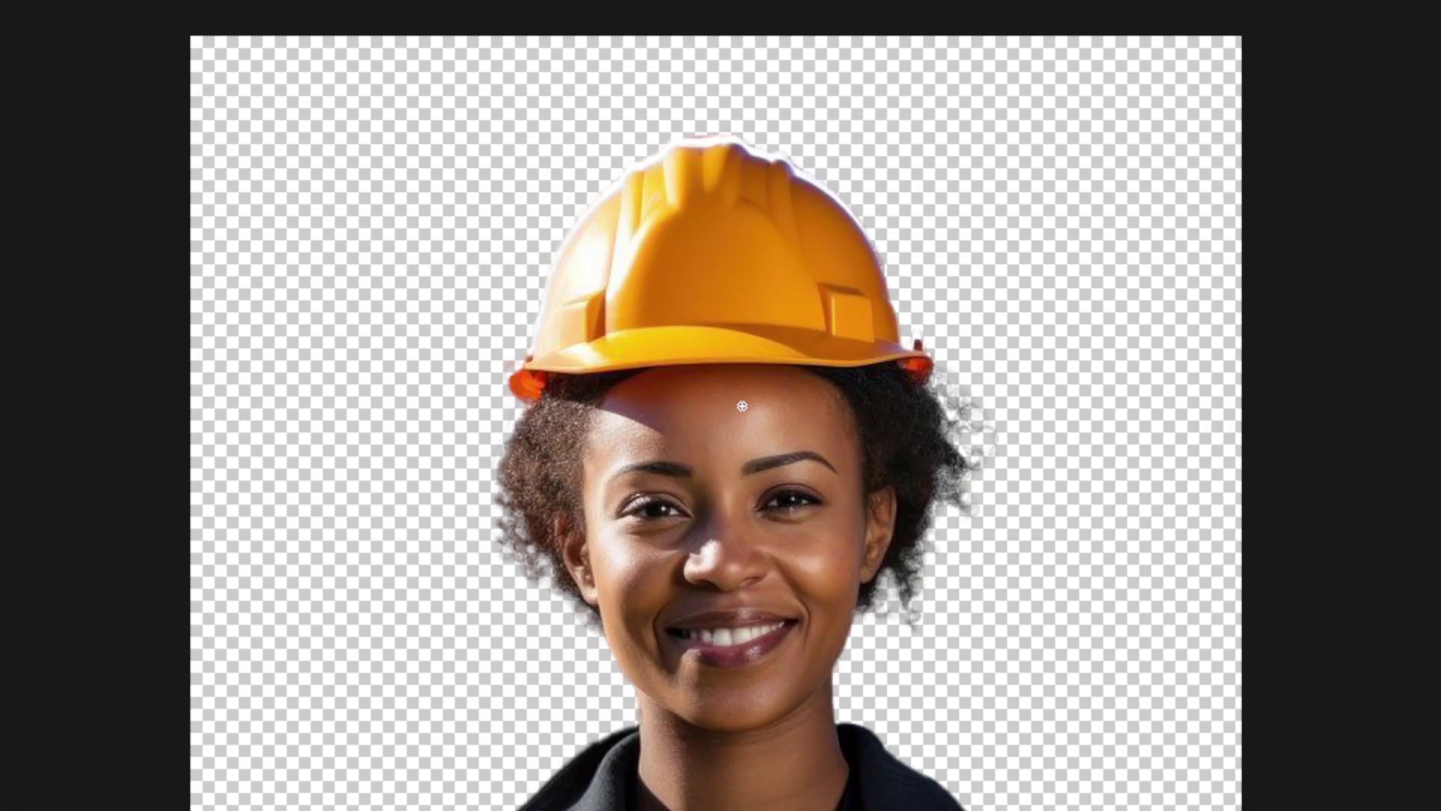
key(z)
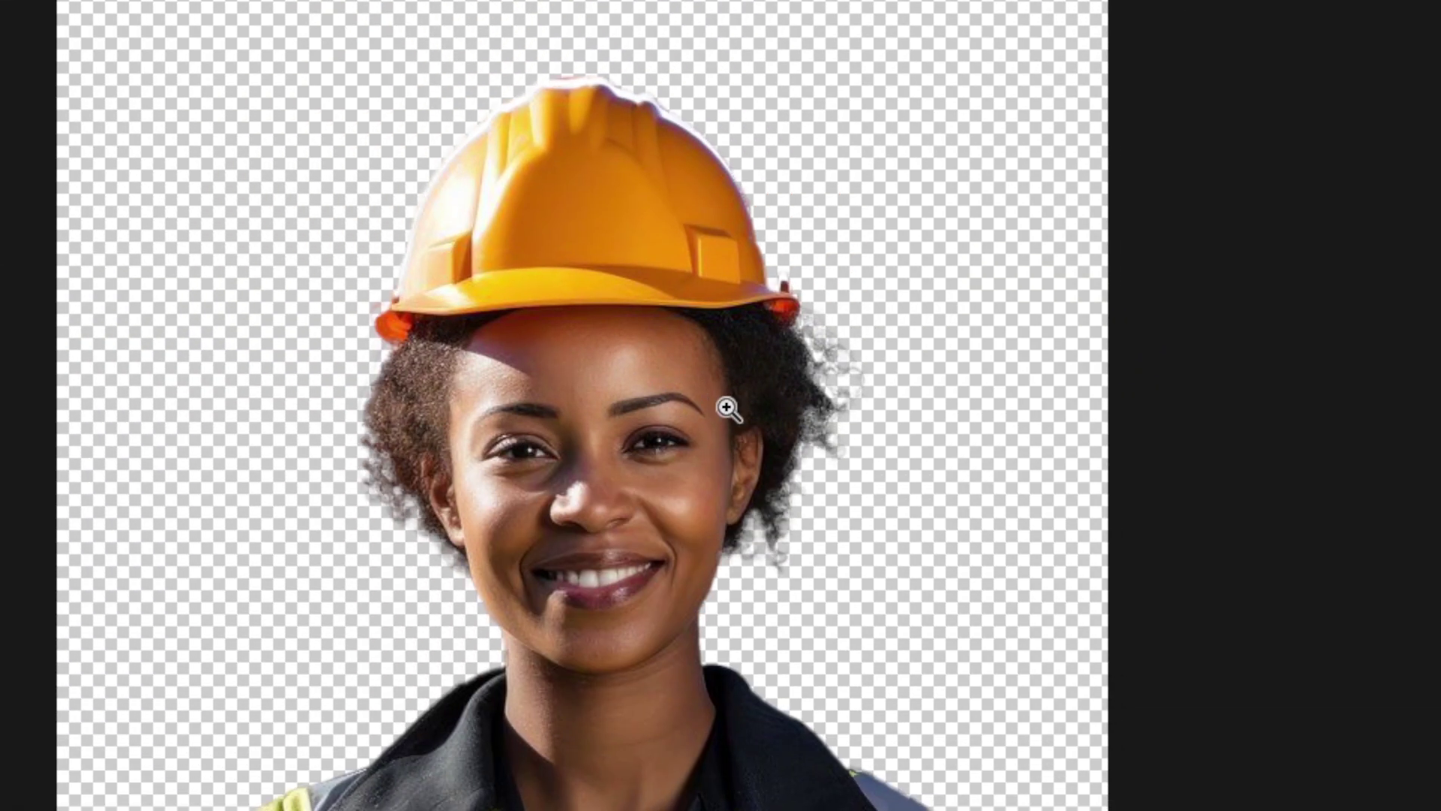
click(1006, 480)
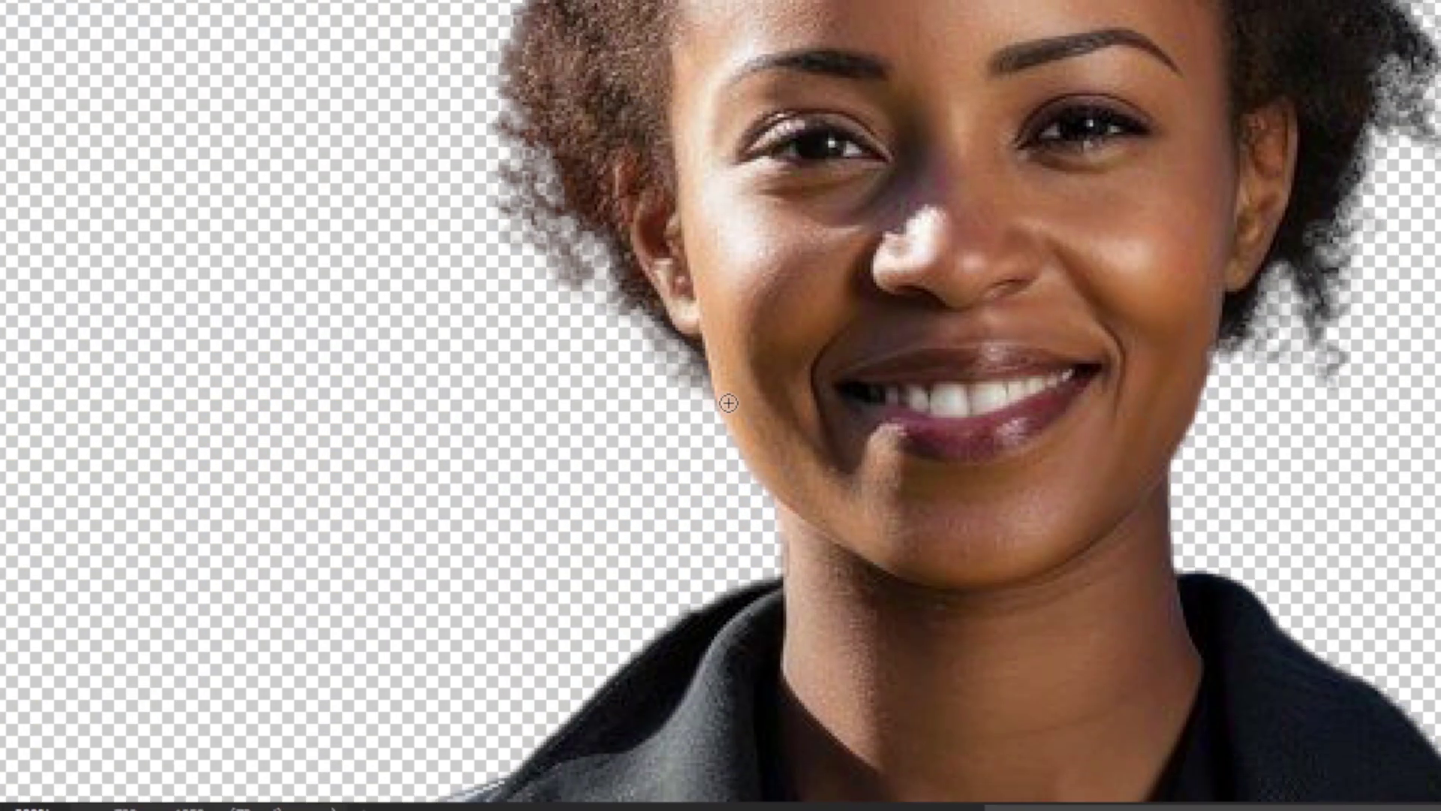
key(space)
alt+click(724, 409)
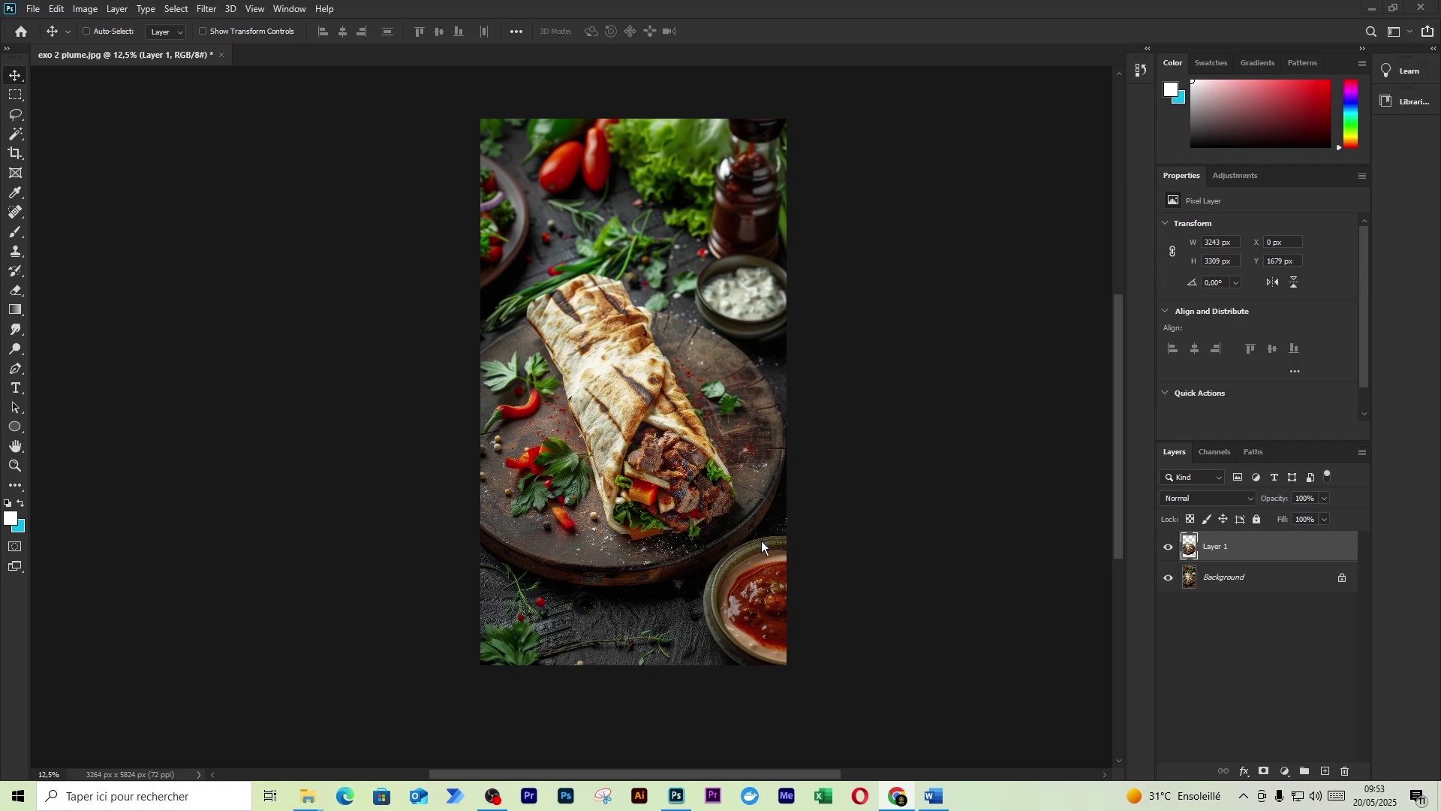
Preview the Layer 1 cutout without the background, hide Layer 1 and select the visible Background layer for tracing.
click(539, 510)
click(1168, 575)
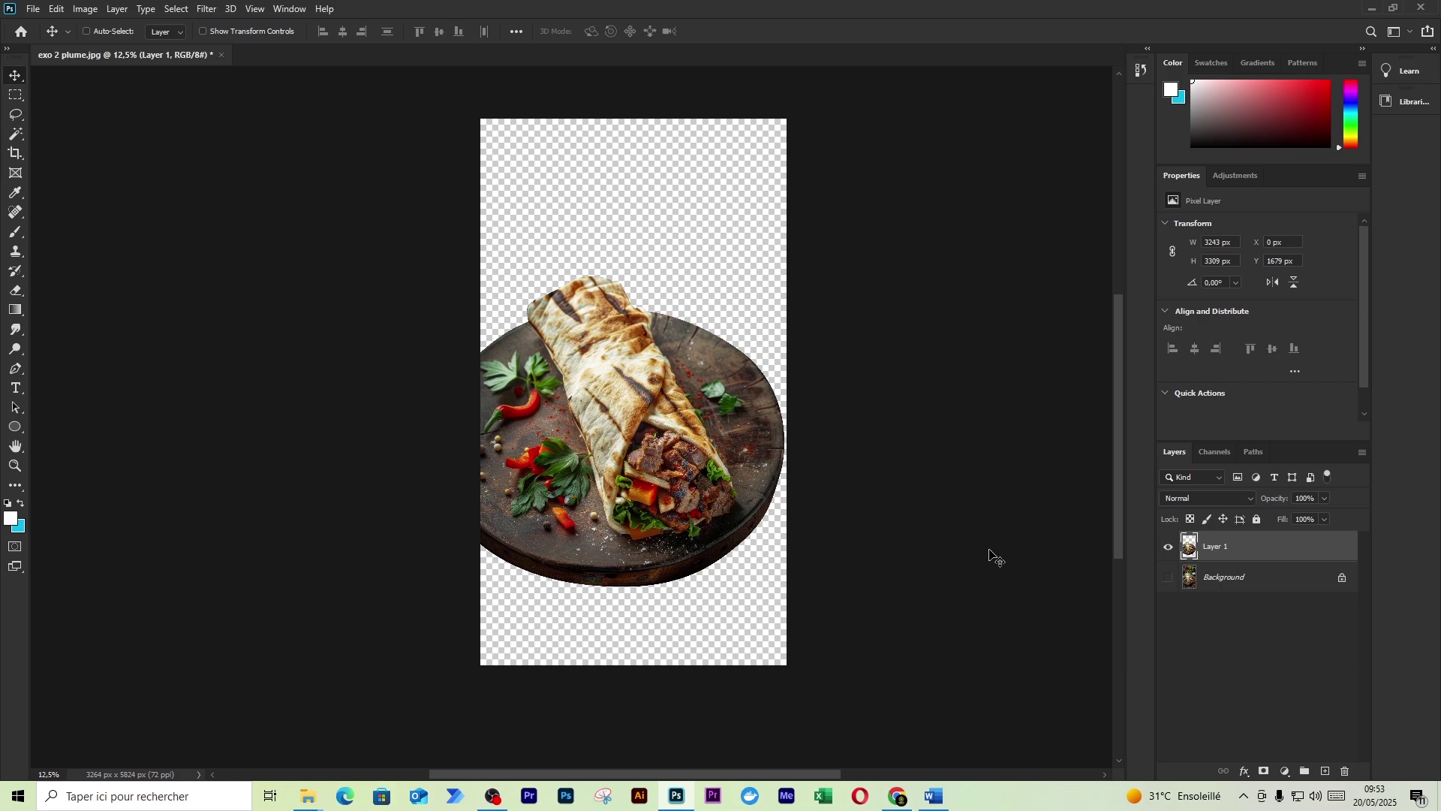
alt+click(1168, 576)
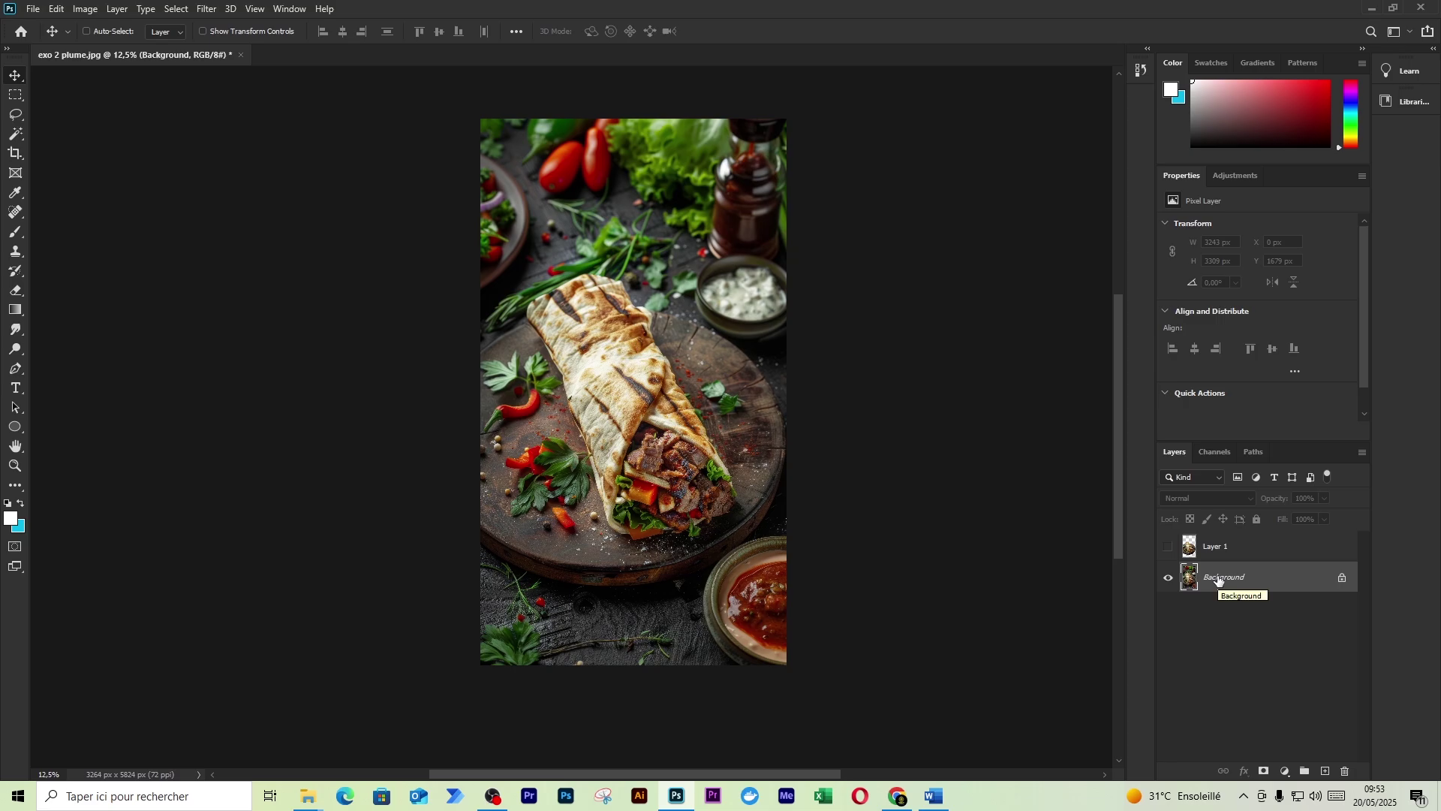
key(alt+Tab)
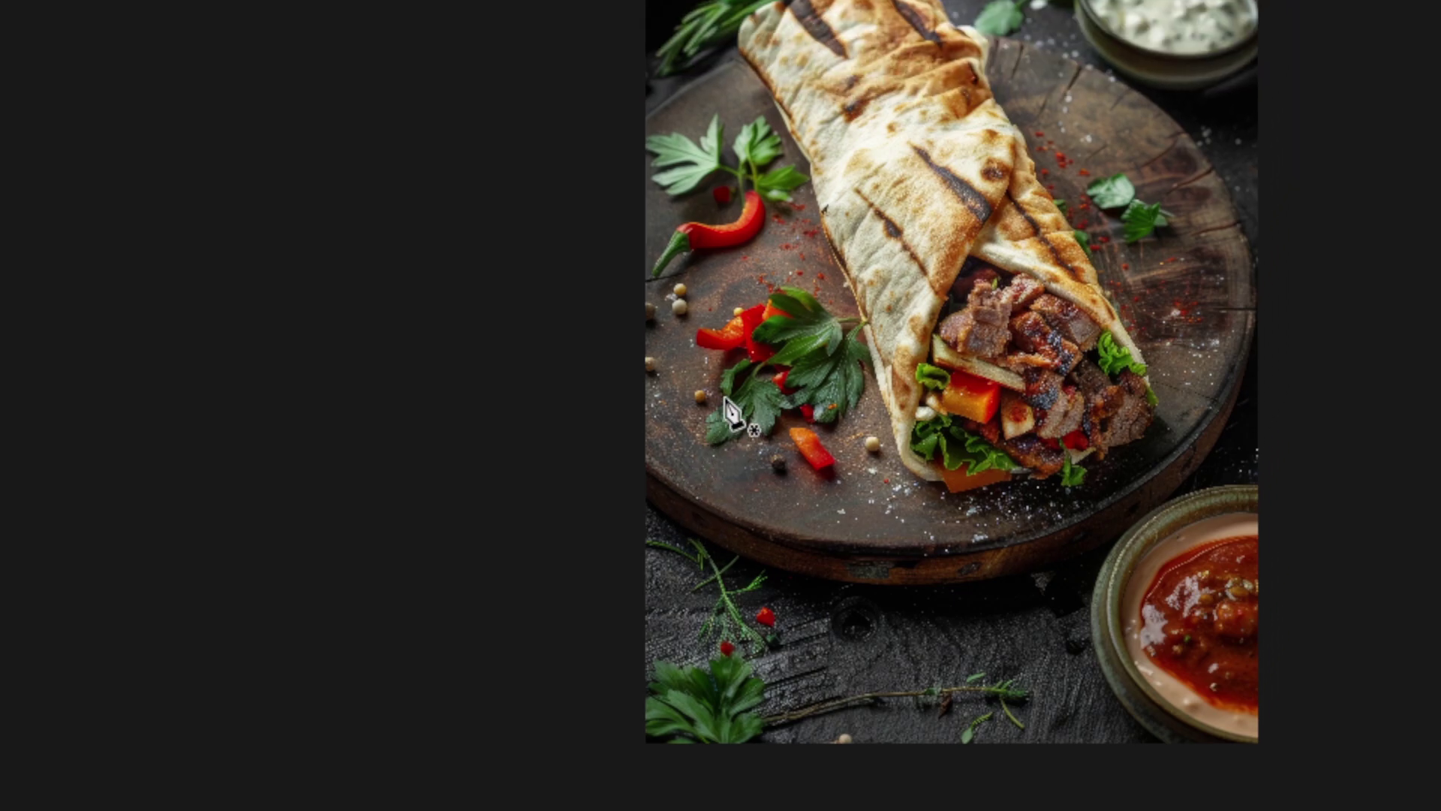
Start a Pen tool path at the wooden board's left edge and curve it along the rim to the wrap's left corner.
key(z)
click(767, 300)
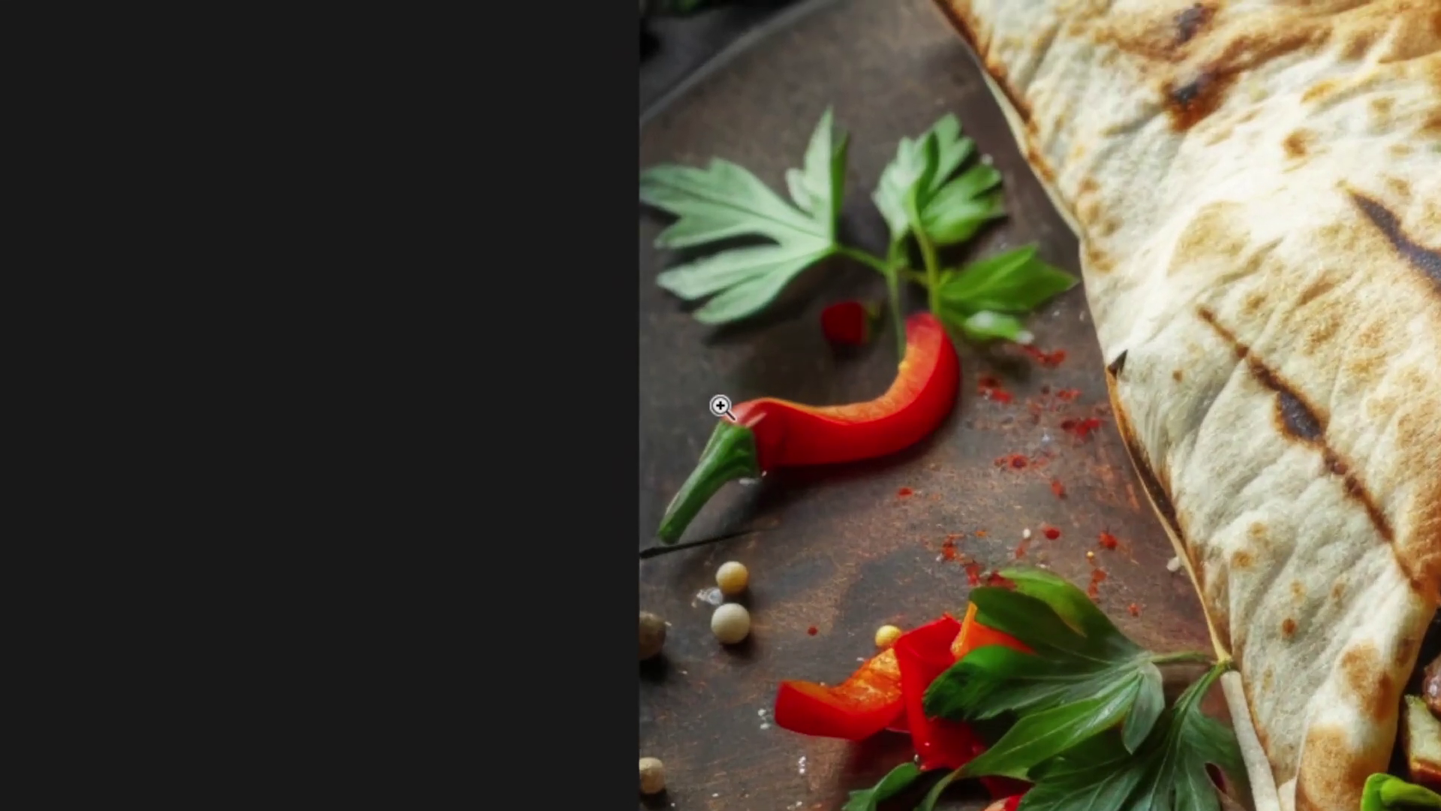
click(721, 406)
drag(718, 405, 717, 431)
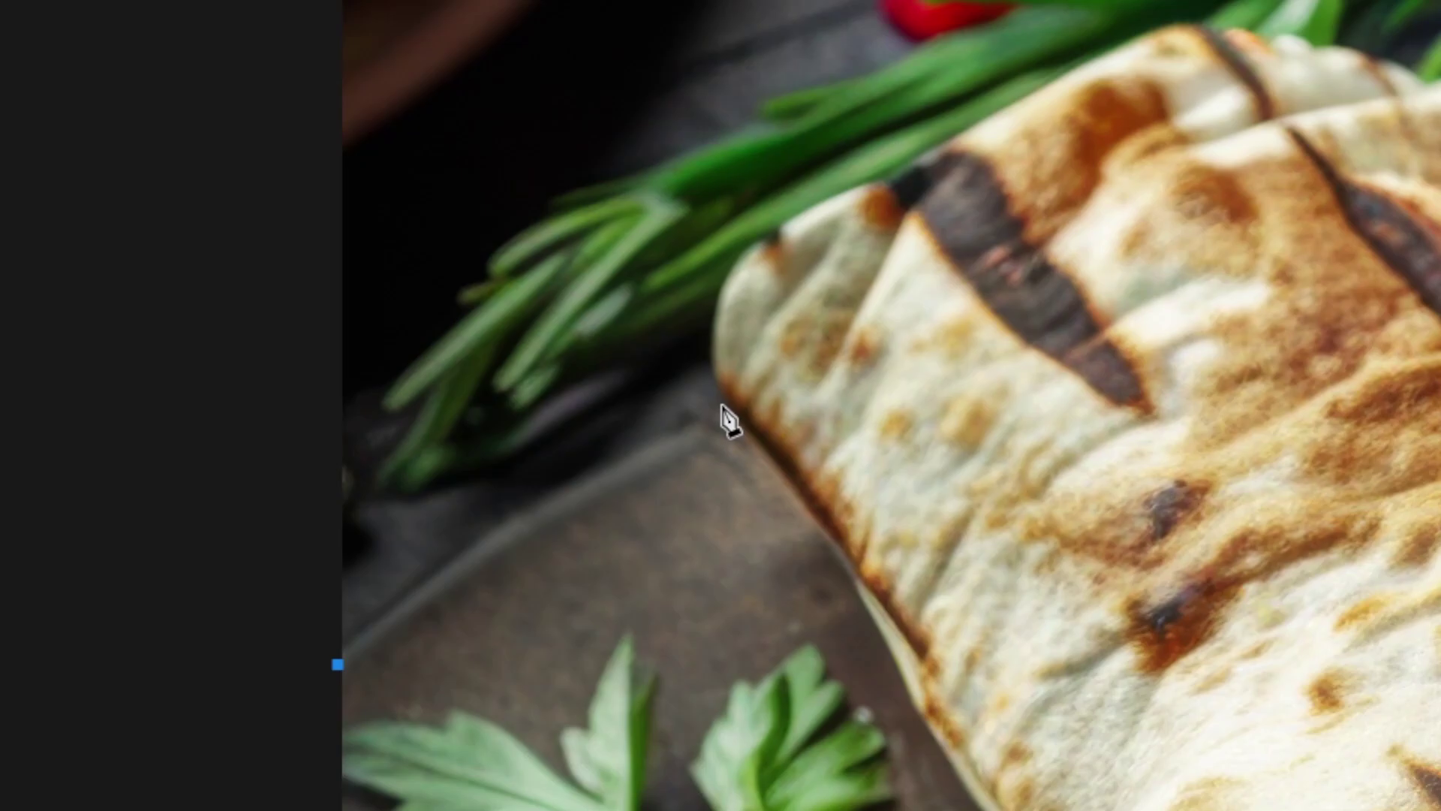
click(722, 406)
drag(722, 406, 786, 520)
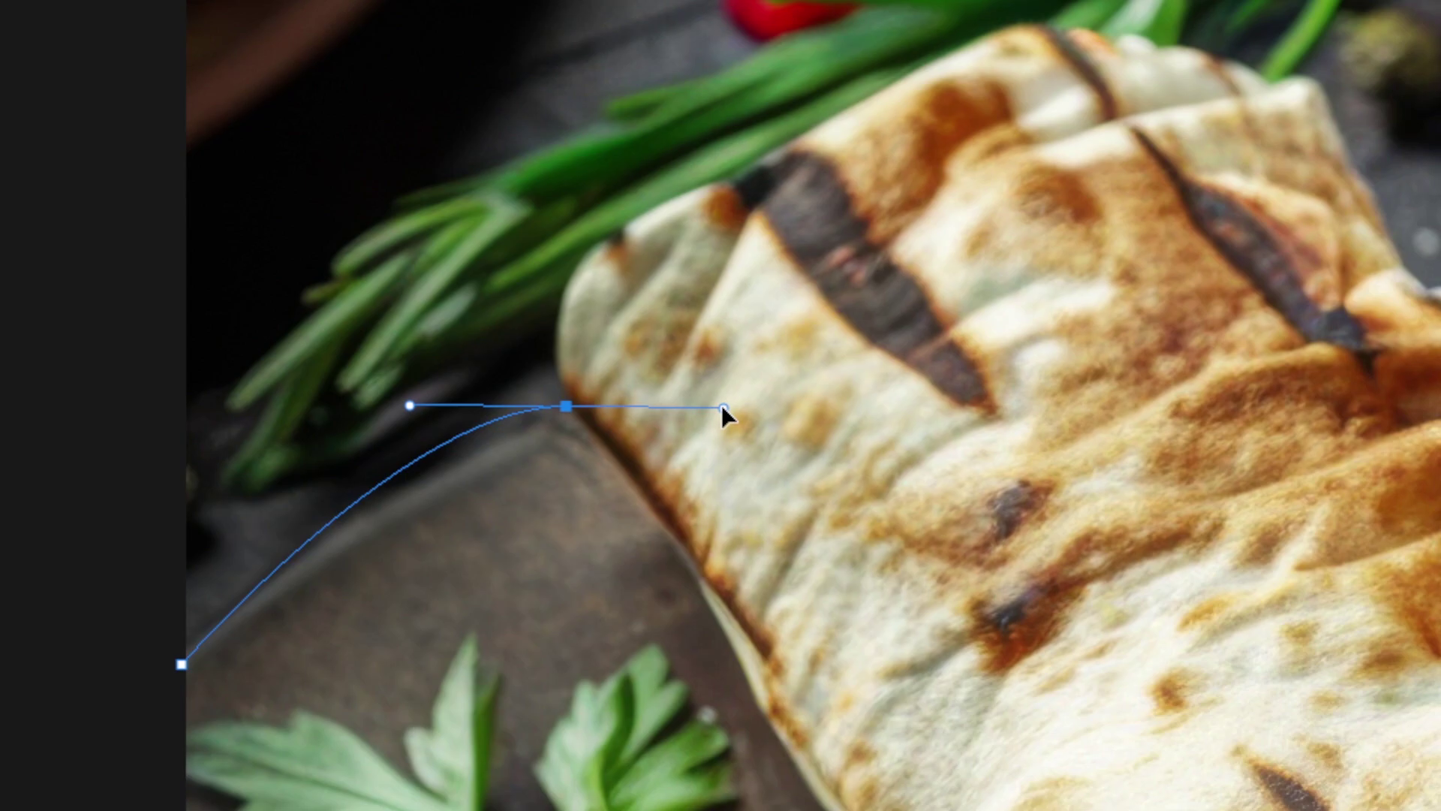
drag(722, 412, 723, 357)
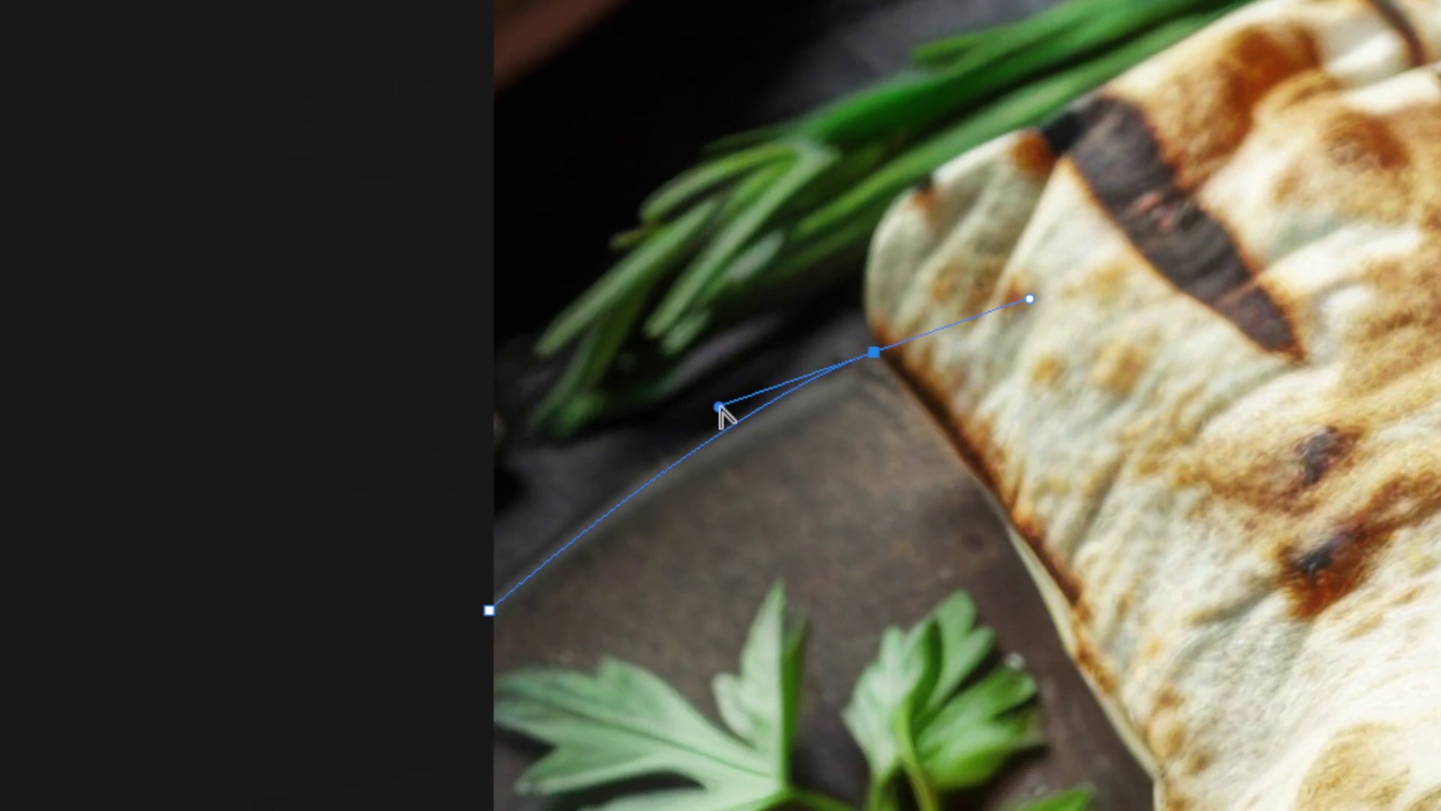
mouse_move(719, 406)
mouse_down()
mouse_move(648, 331)
mouse_move(596, 310)
mouse_move(520, 416)
mouse_move(553, 472)
mouse_move(750, 427)
mouse_move(707, 411)
mouse_up()
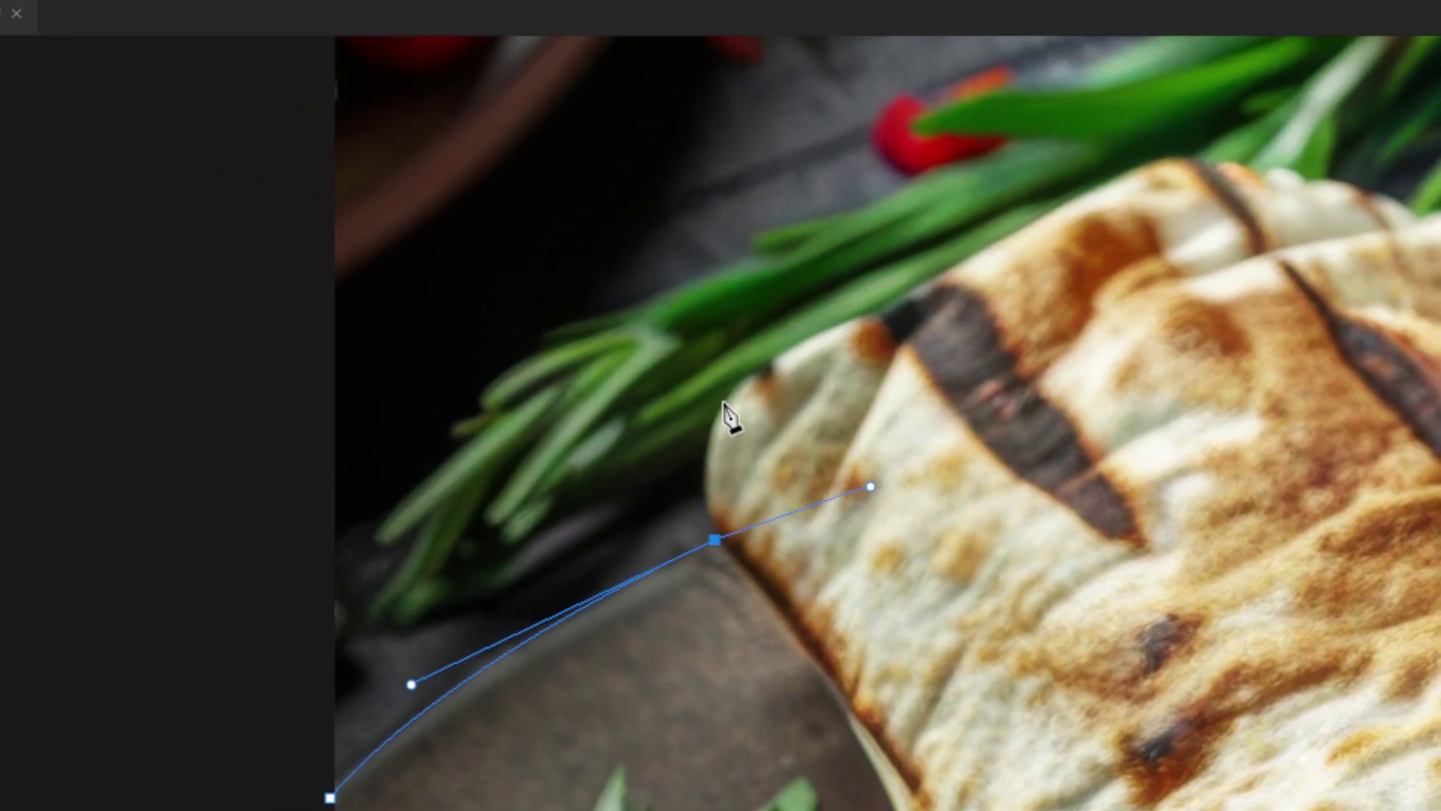
Extend the path around the wrap's rounded upper-left corner, adjusting the direction handle so the curve follows its outline.
drag(725, 401, 753, 382)
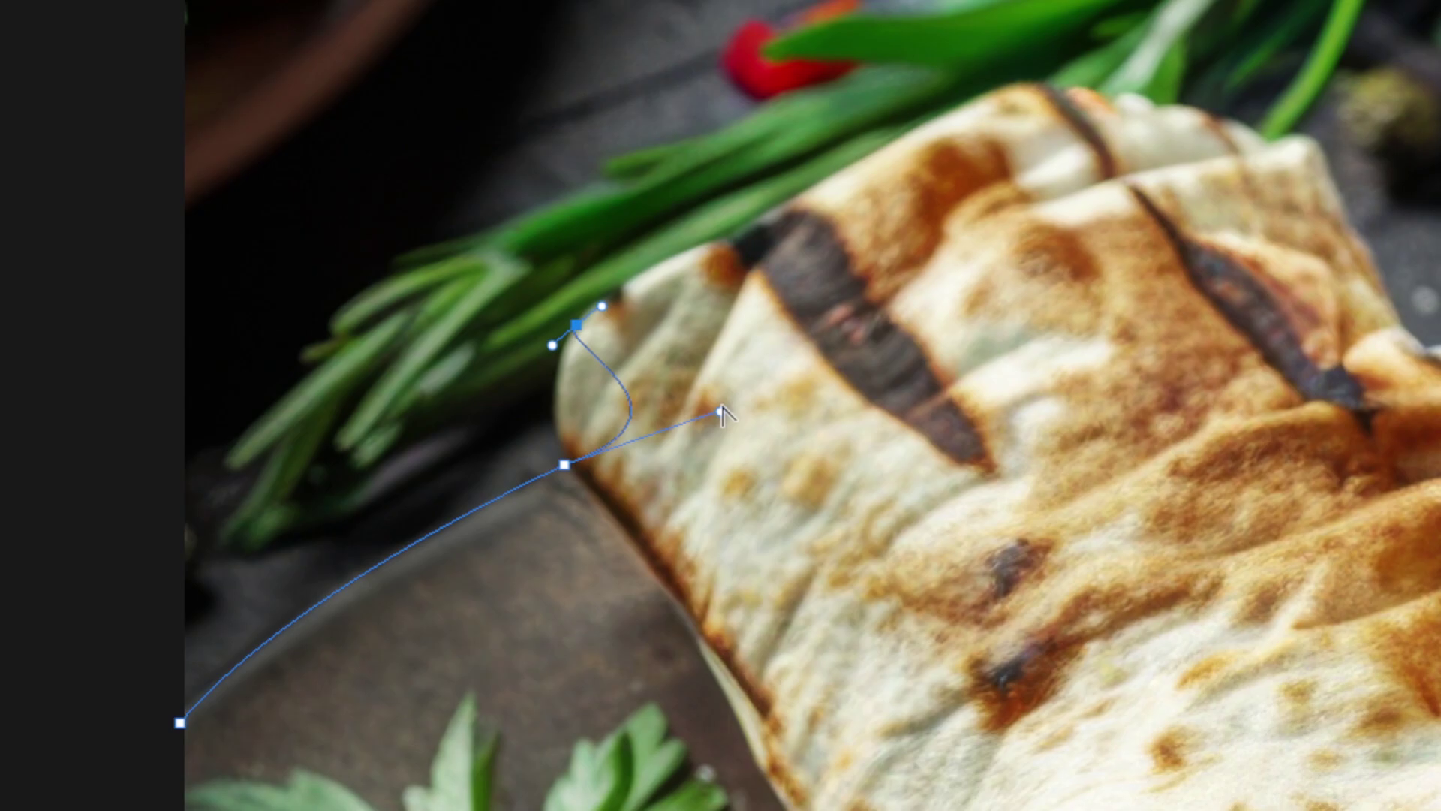
drag(723, 415, 559, 420)
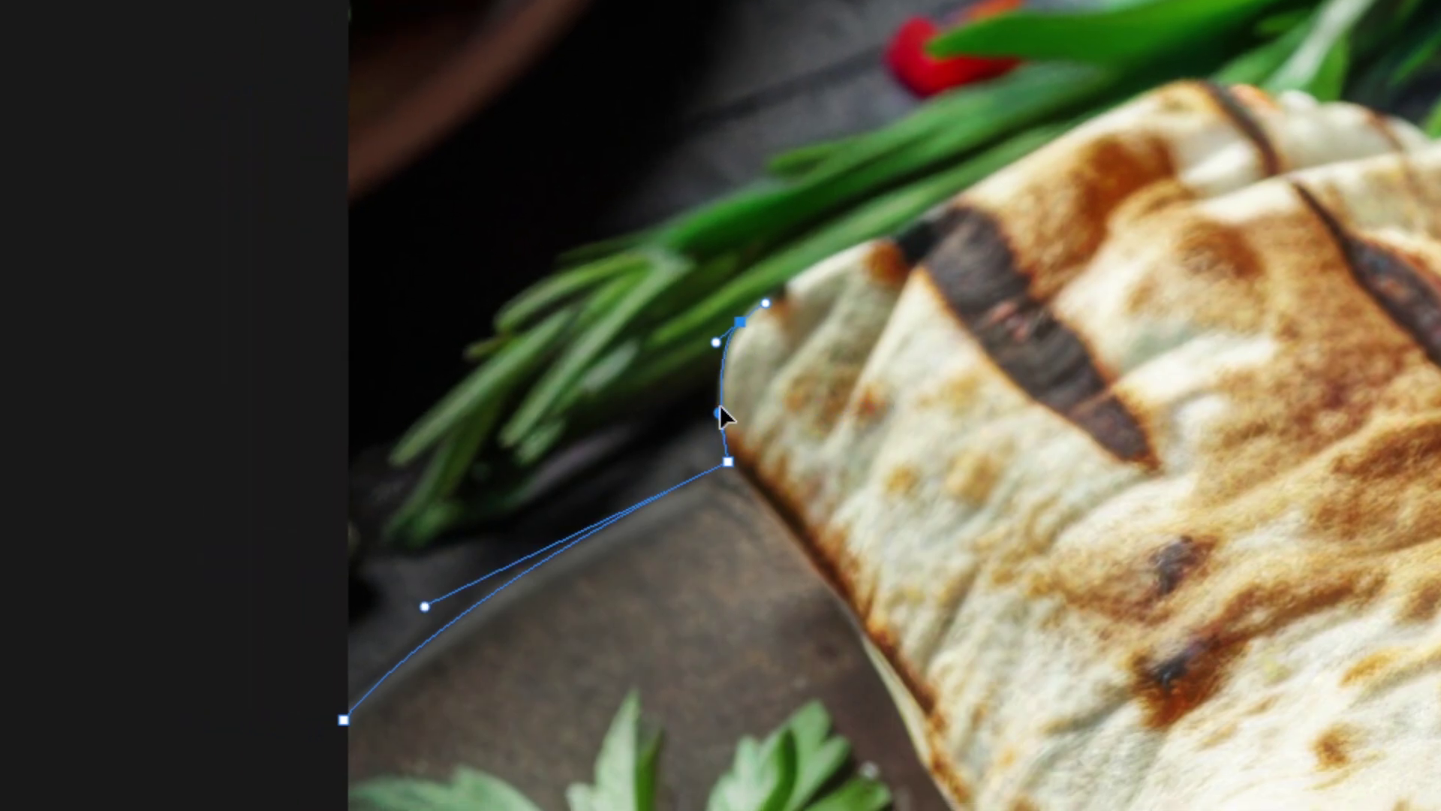
drag(719, 406, 720, 430)
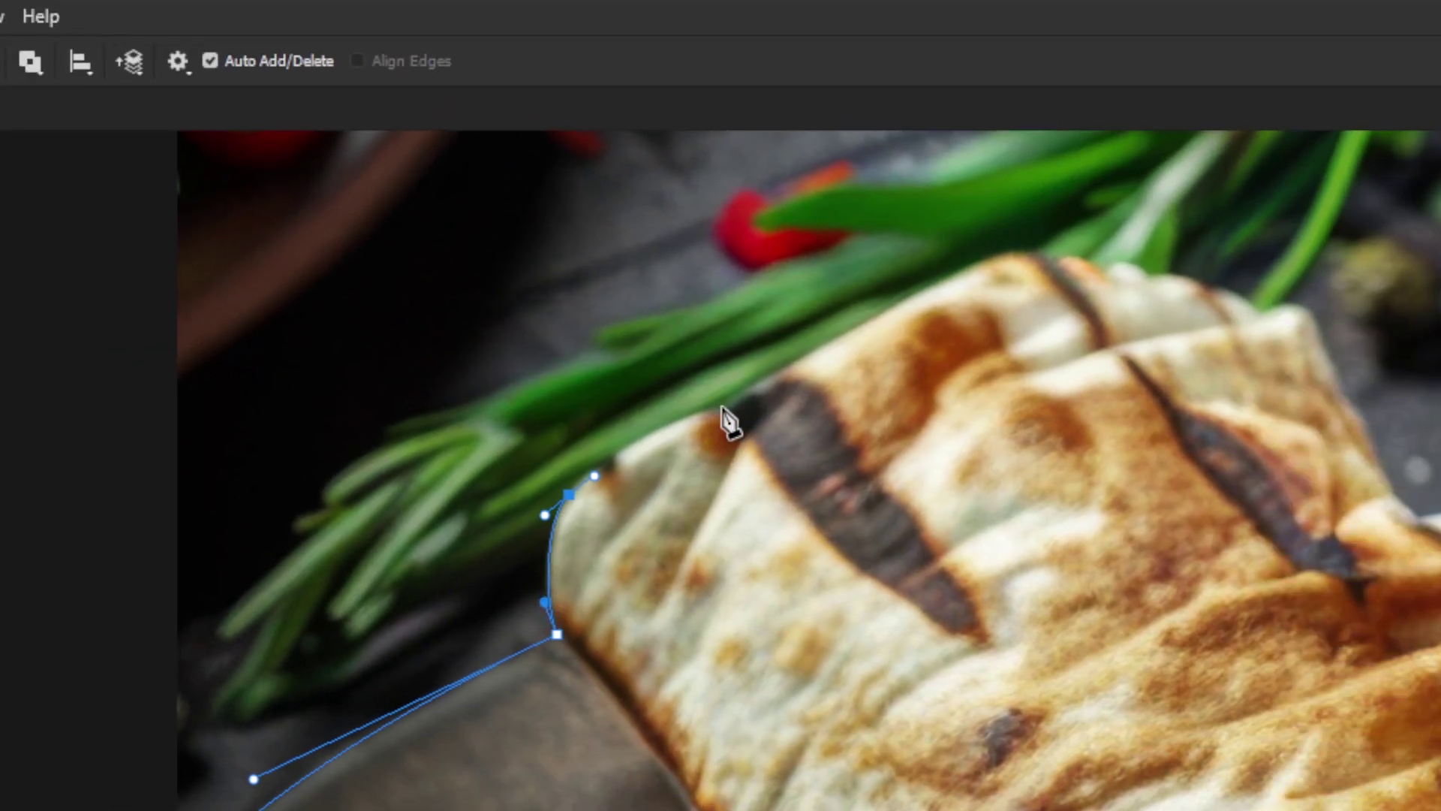
Continue the path with curved segments along the wrap's top edge as far as its upper-right corner.
drag(766, 379, 797, 373)
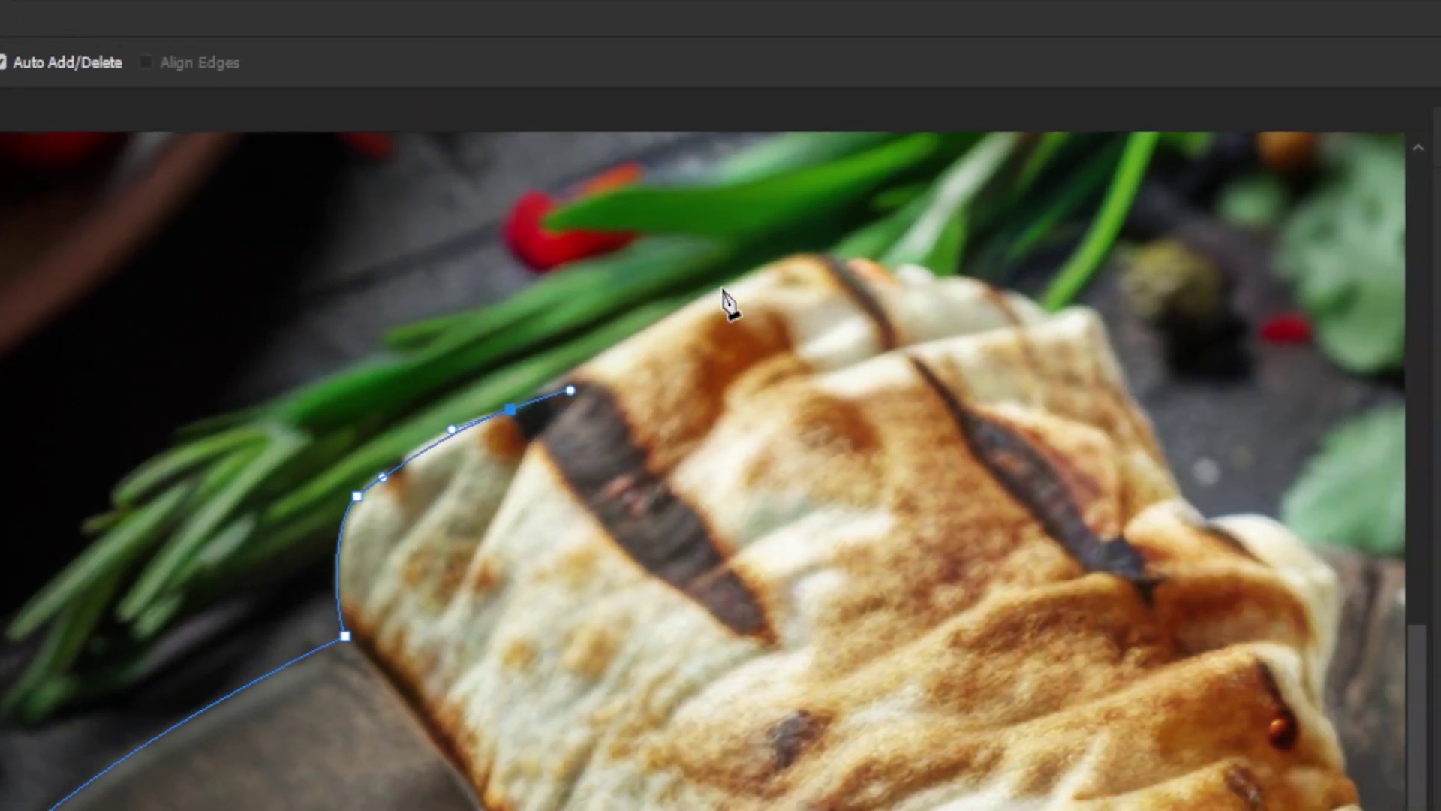
click(901, 290)
drag(722, 289, 772, 269)
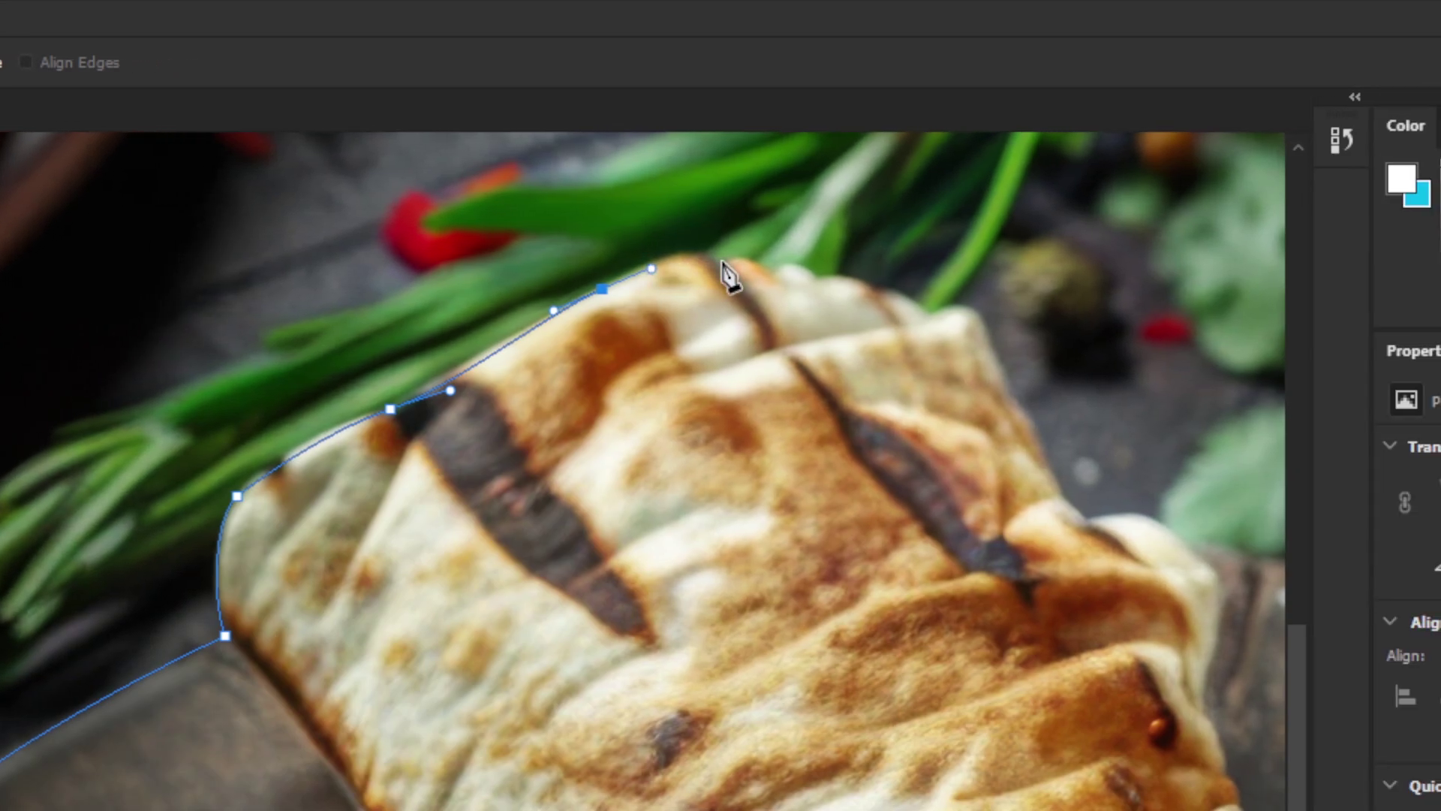
mouse_move(734, 262)
mouse_down()
mouse_move(769, 267)
mouse_move(742, 268)
mouse_up()
click(723, 284)
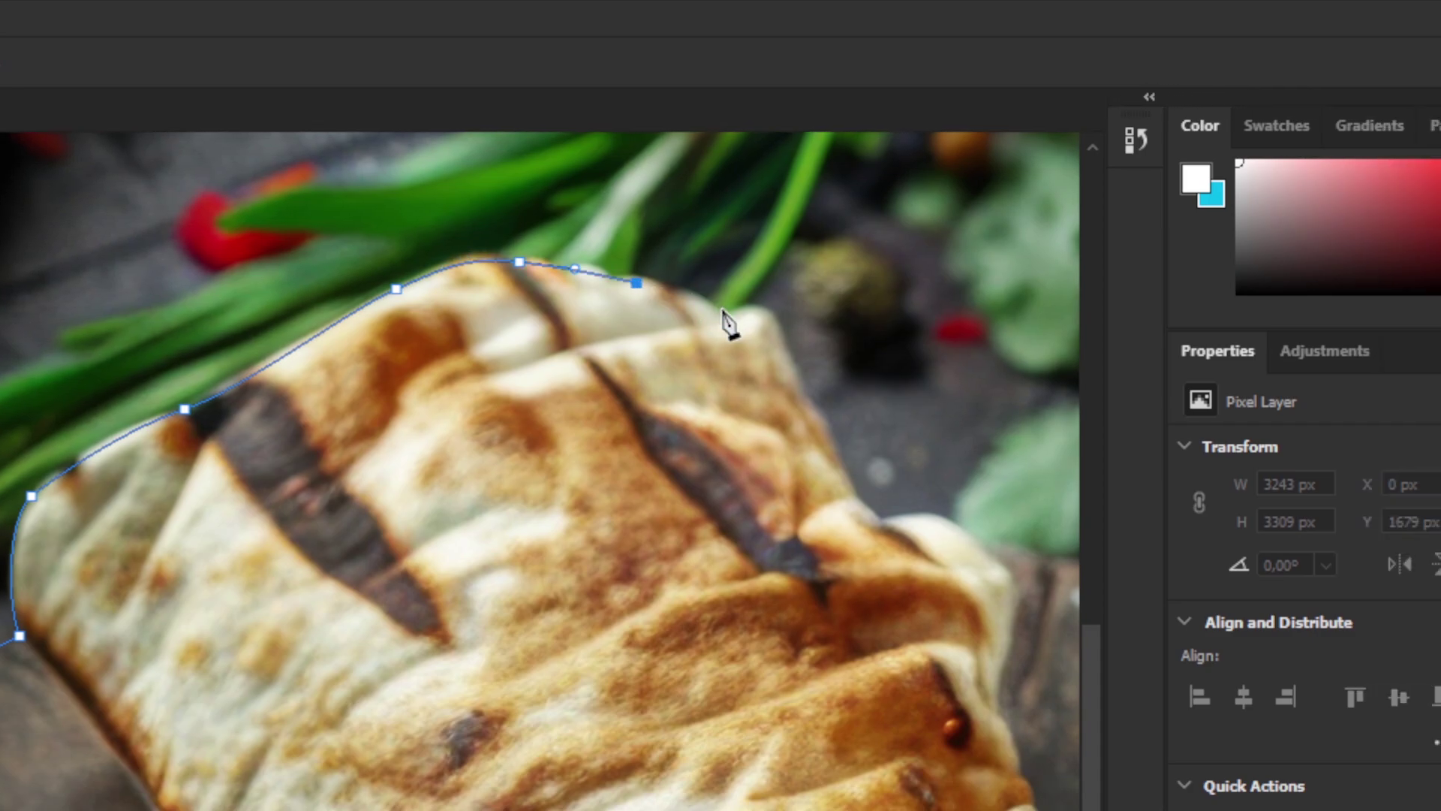
drag(722, 310, 770, 307)
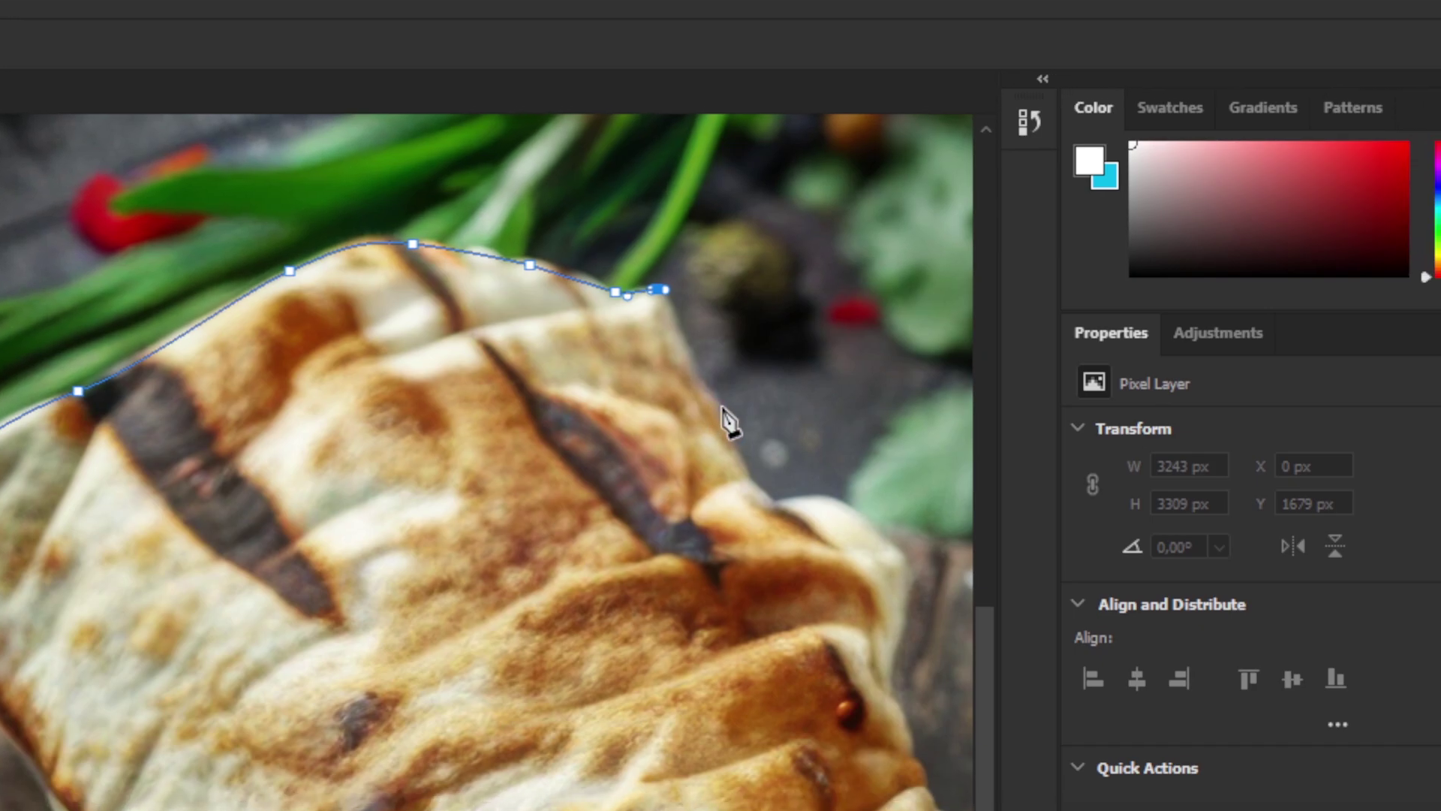
Continue the path down the wrap's upper-right side and around the small fold to where it meets the wooden board.
mouse_move(722, 408)
mouse_down()
mouse_move(759, 441)
mouse_move(797, 406)
mouse_move(739, 431)
mouse_move(719, 416)
mouse_up()
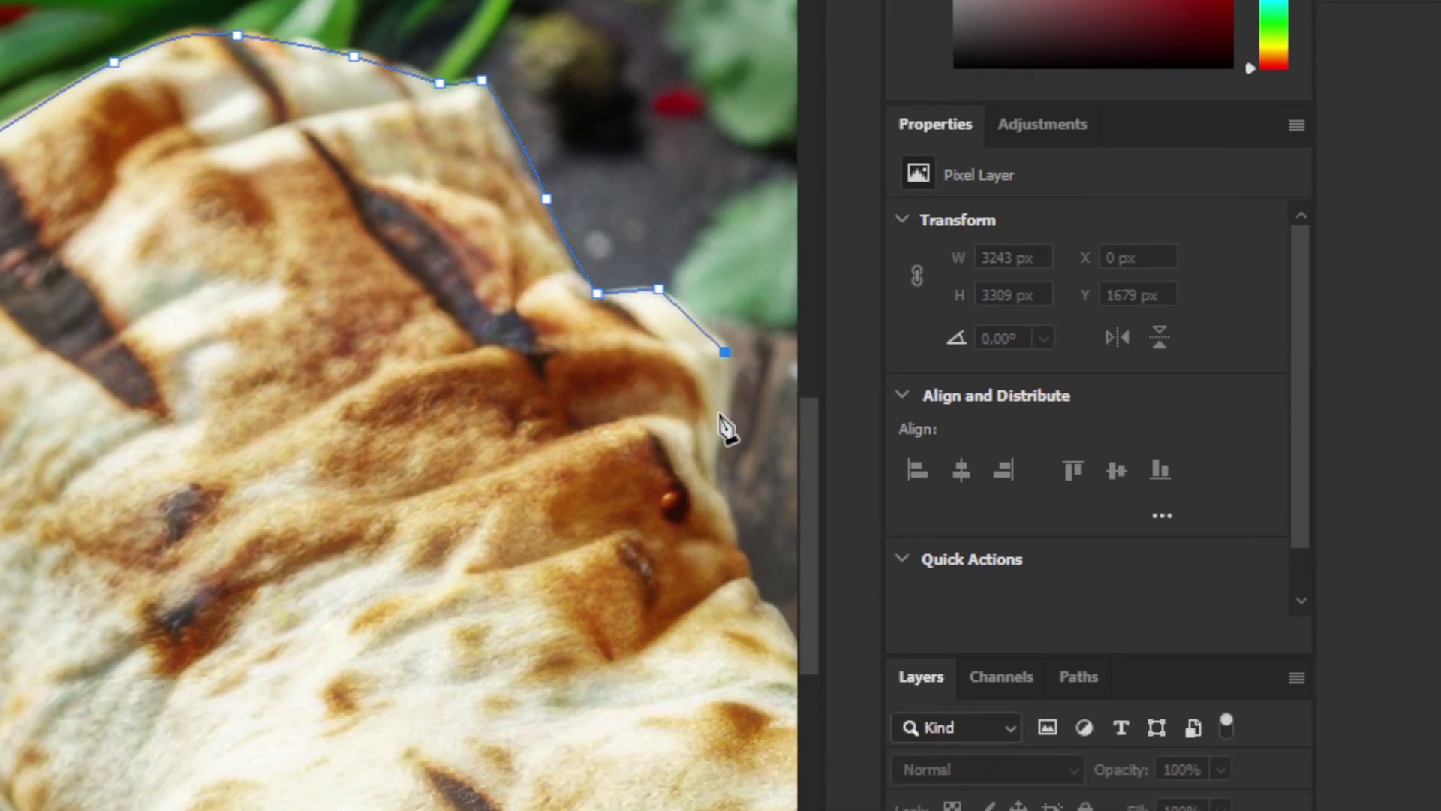
click(707, 513)
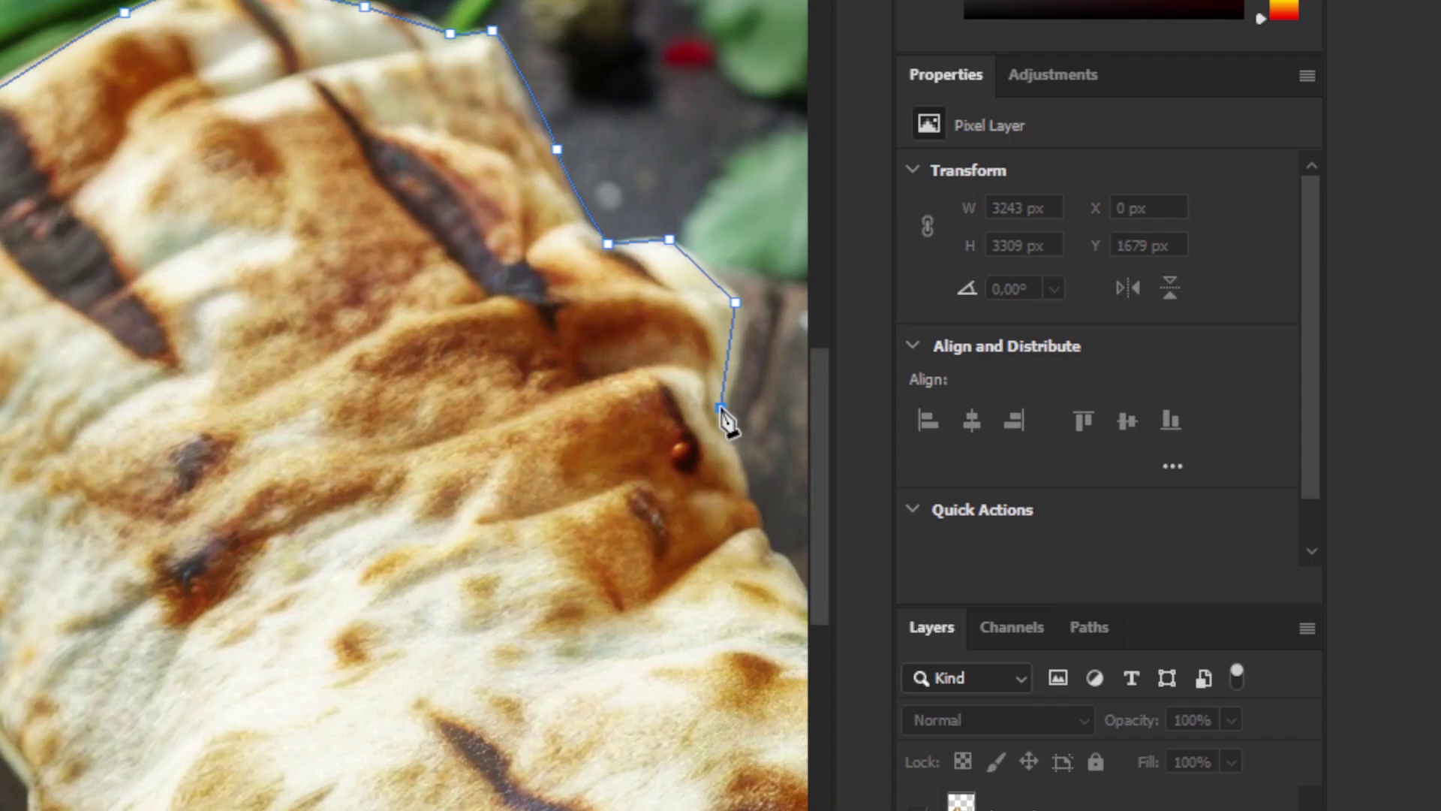
click(744, 481)
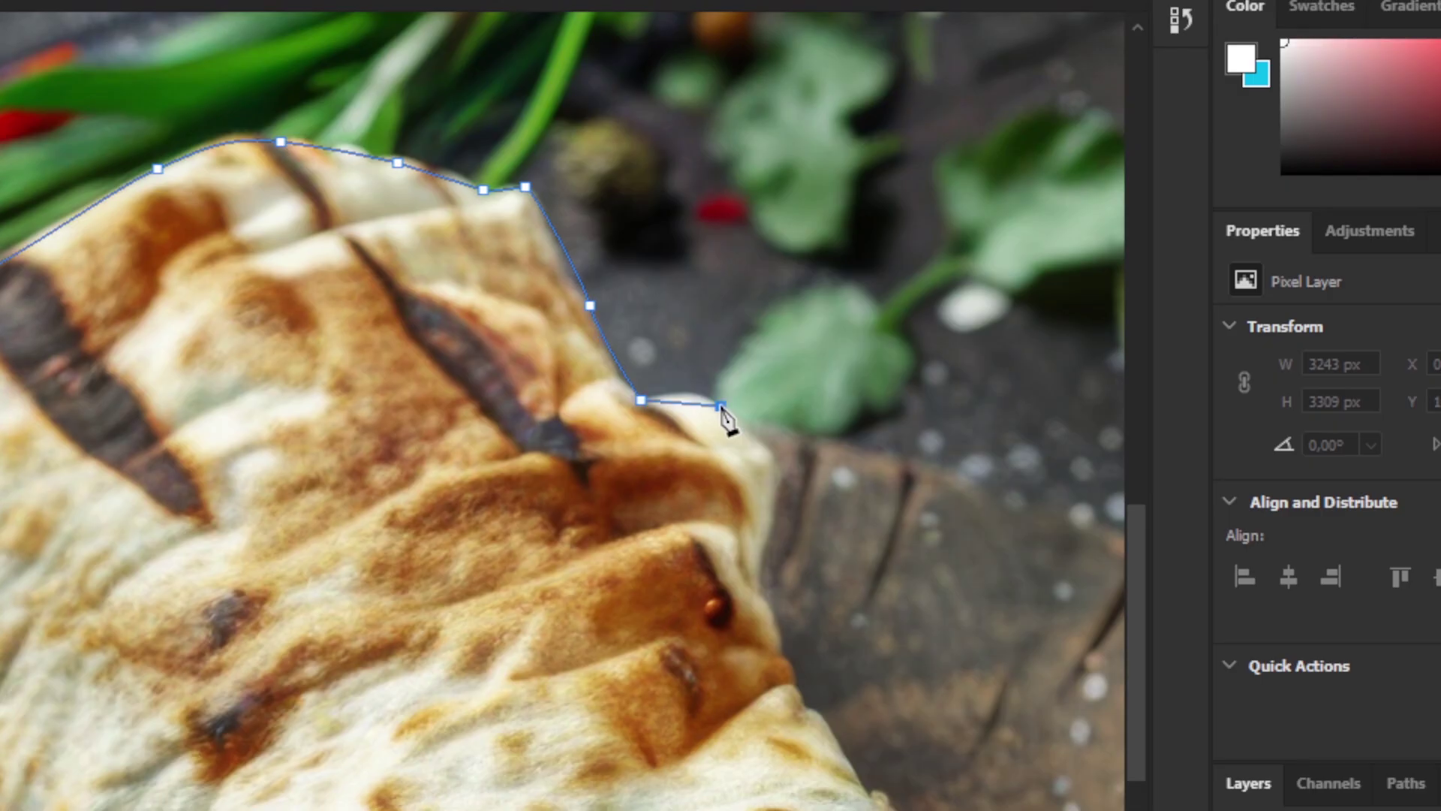
drag(721, 406, 741, 432)
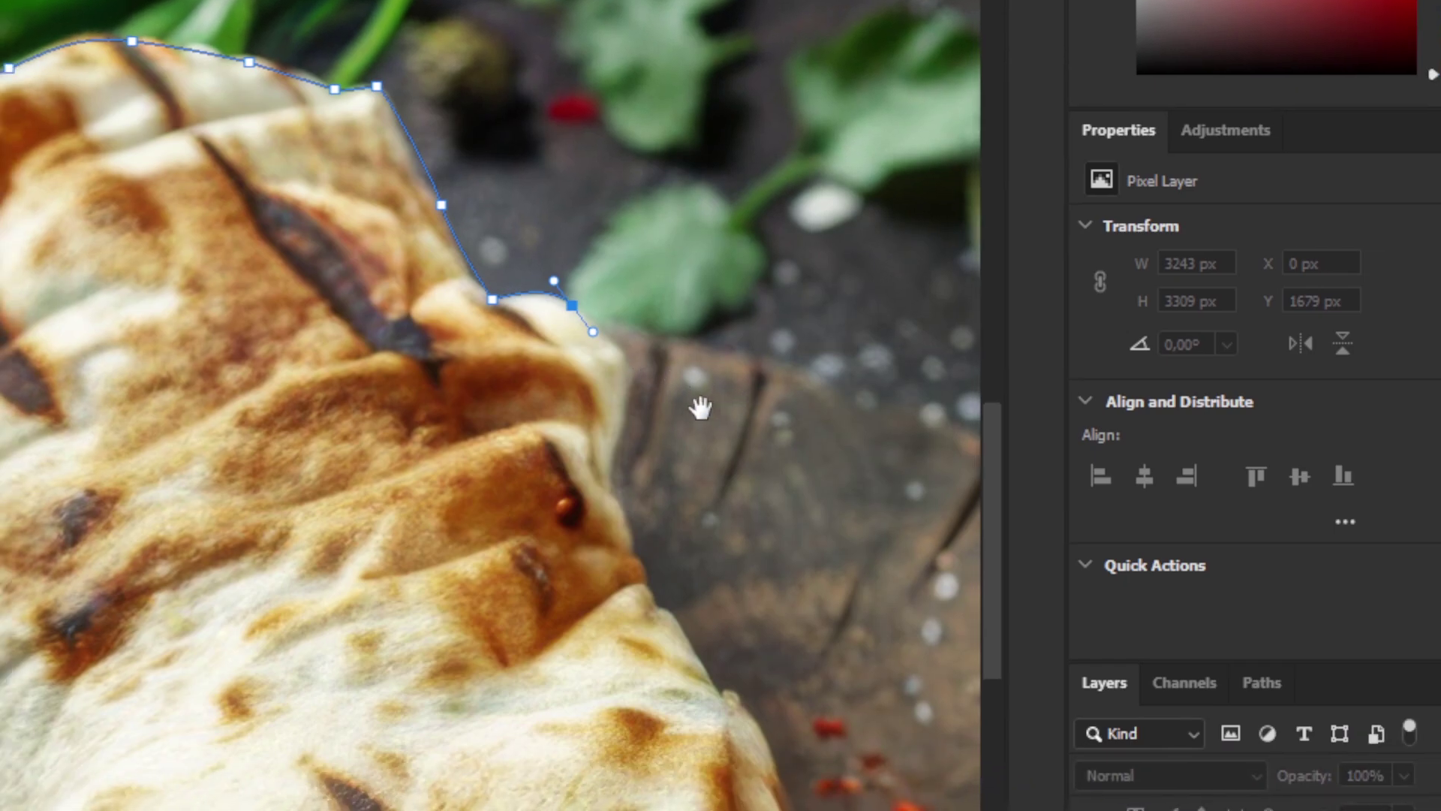
Extend the path with curved segments along the wooden board's upper-right rim to its outermost right edge.
drag(762, 449, 293, 432)
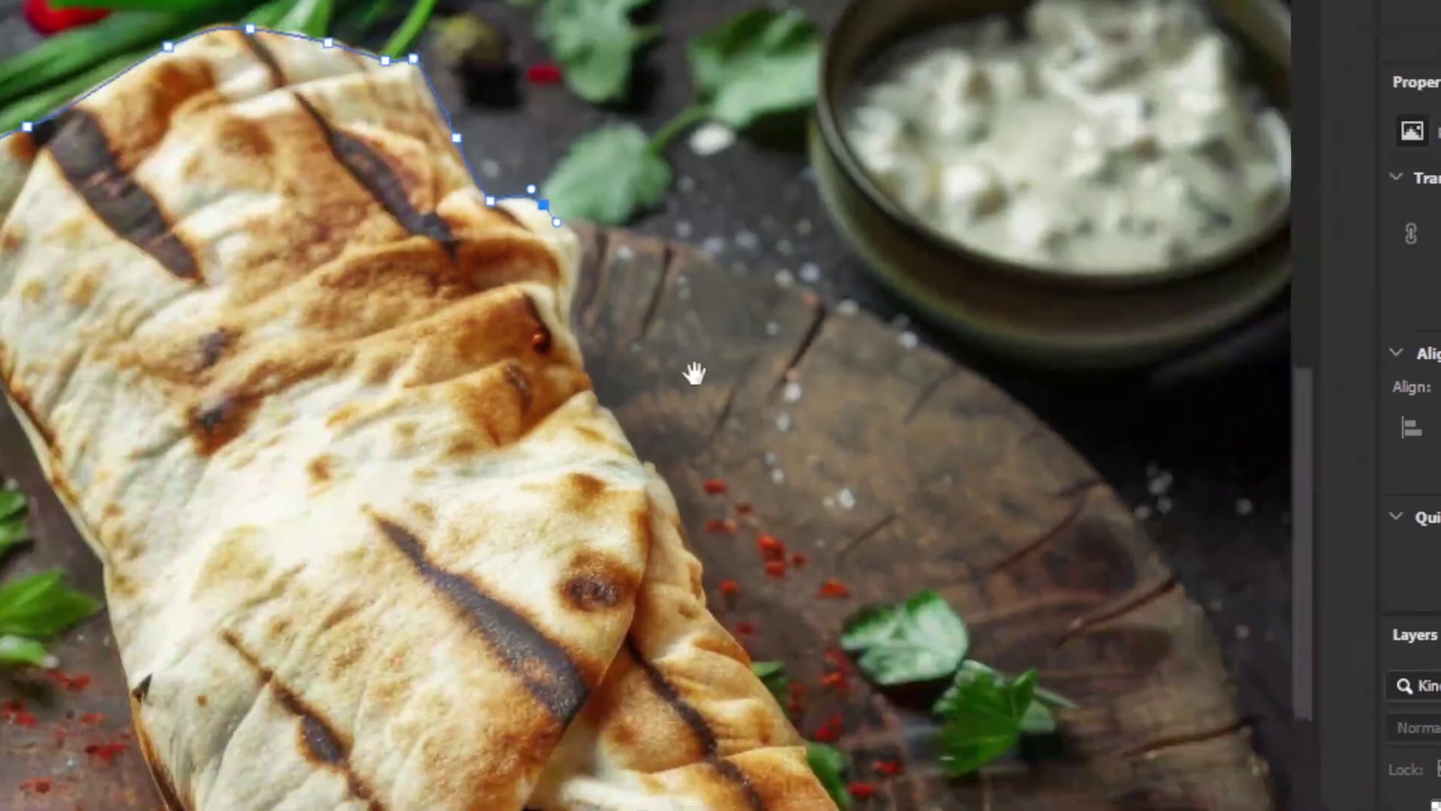
drag(694, 373, 639, 309)
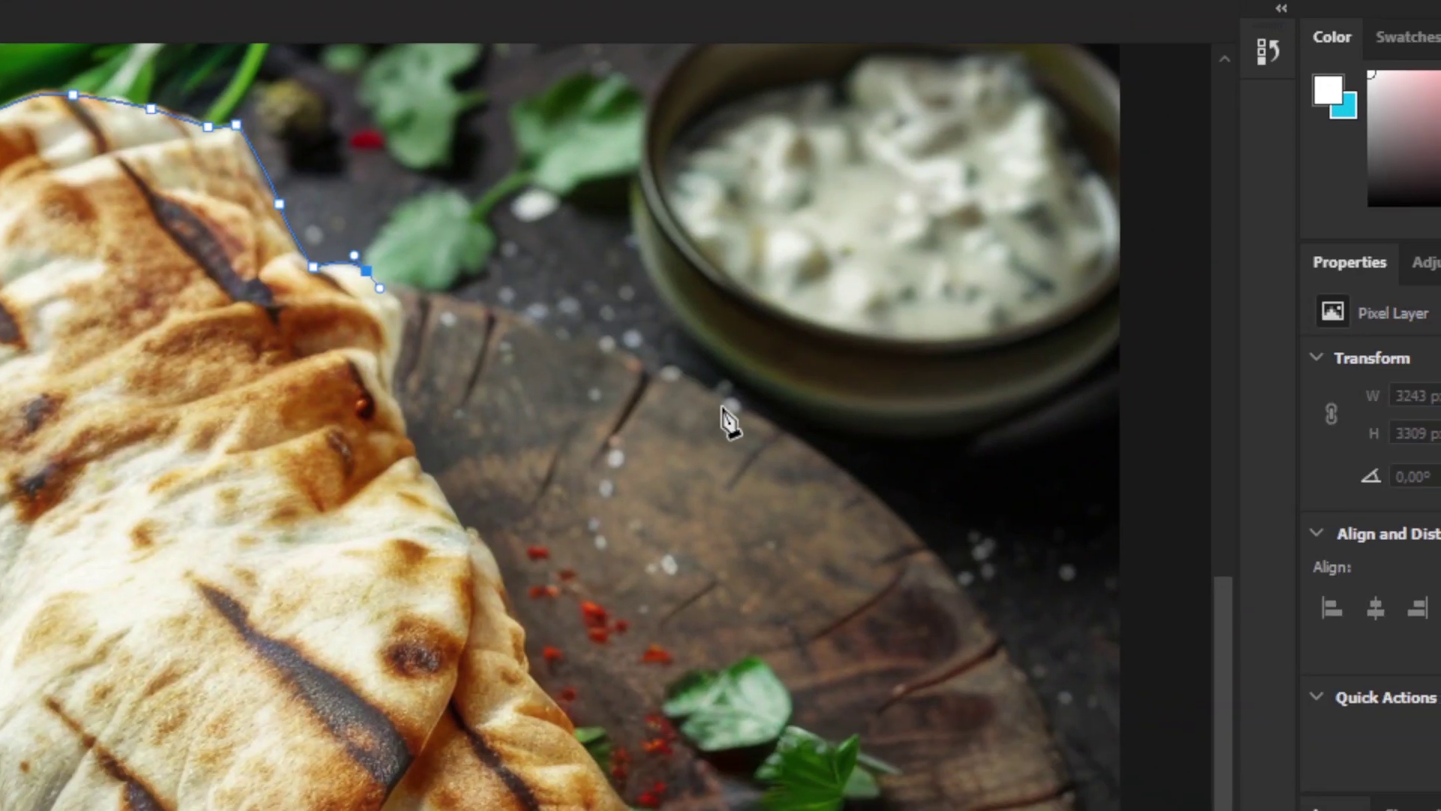
click(722, 394)
drag(723, 406, 907, 506)
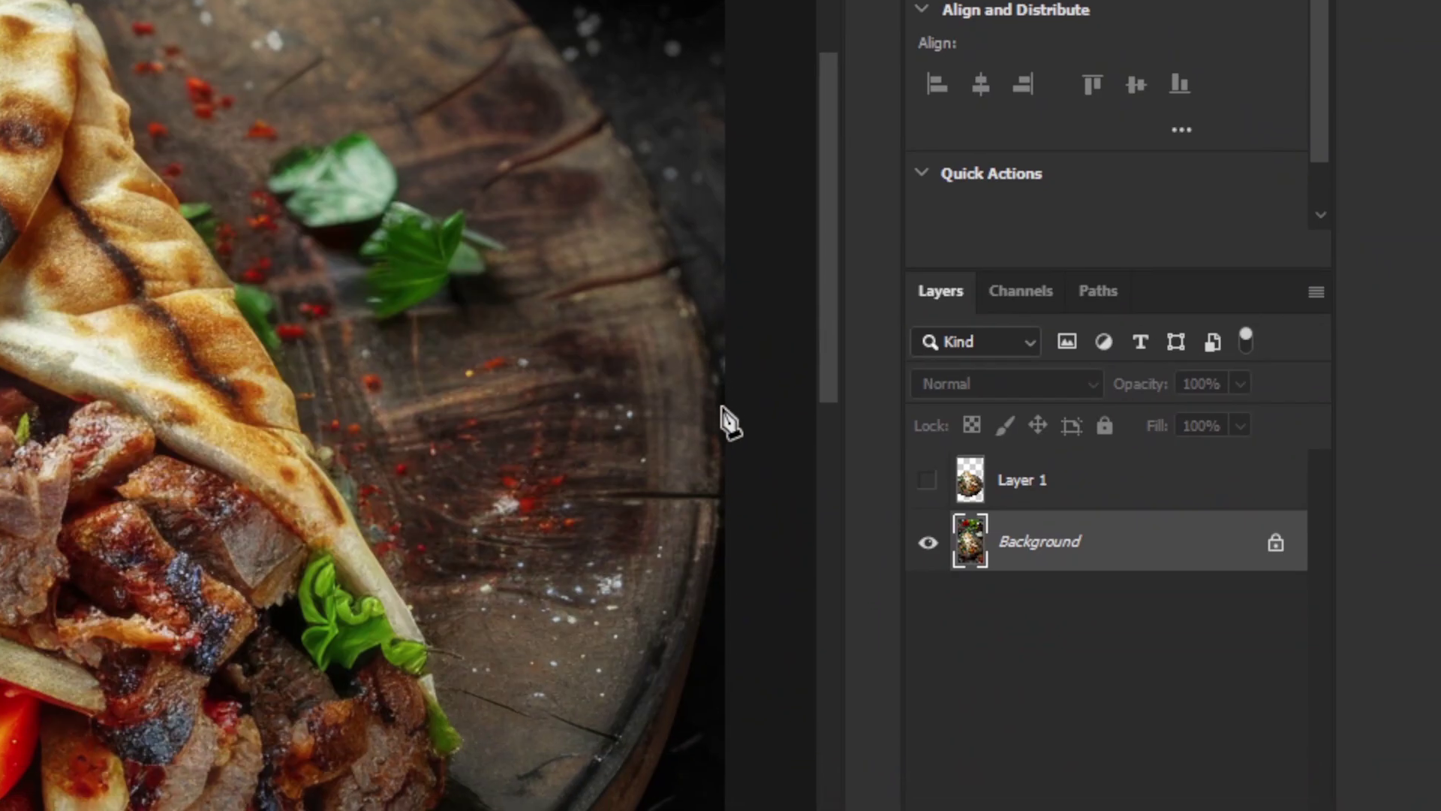
drag(730, 437, 741, 467)
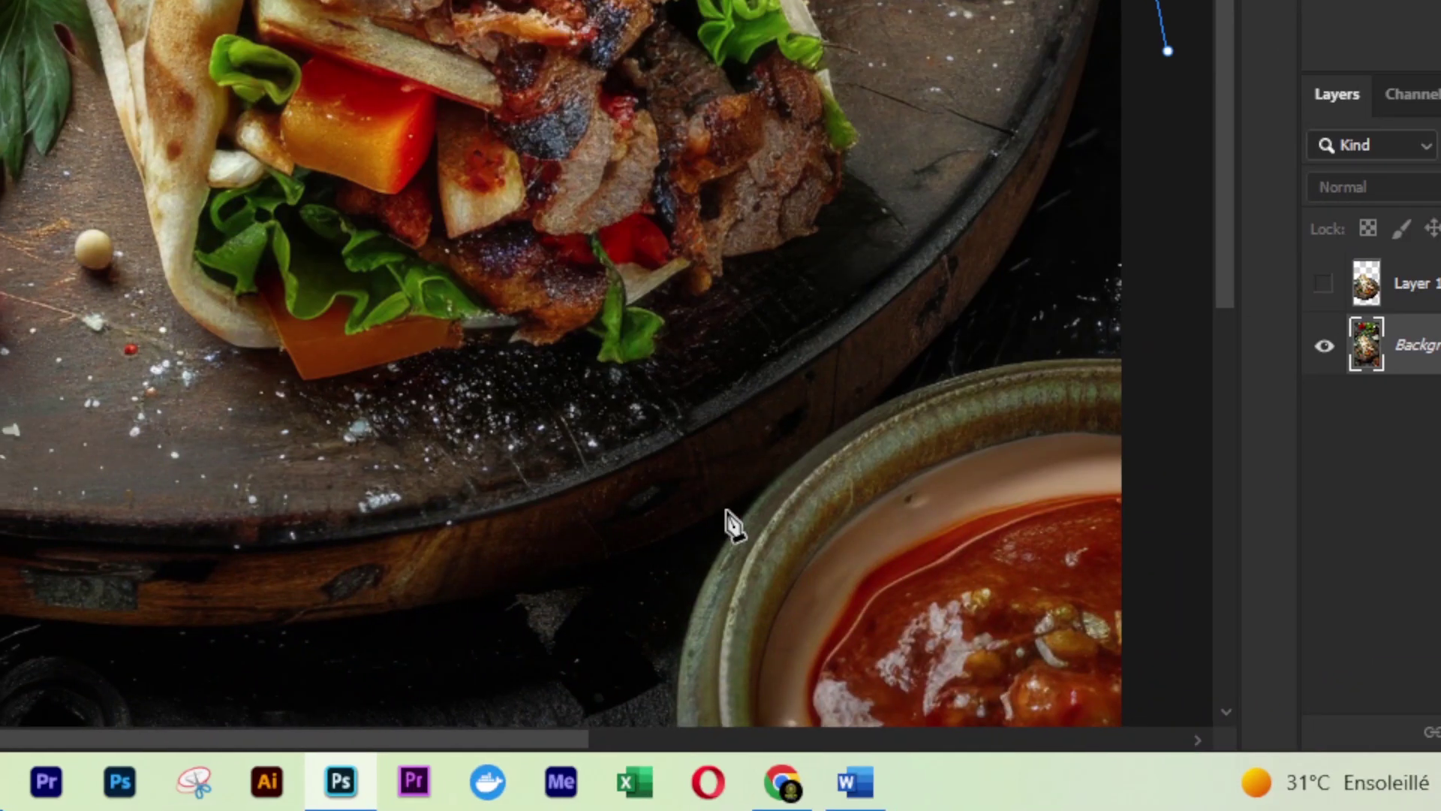
Curve the path along the board's bottom rim to its lower-left edge and adjust the segment's direction handle outside the canvas.
drag(765, 510, 507, 573)
drag(721, 574, 732, 646)
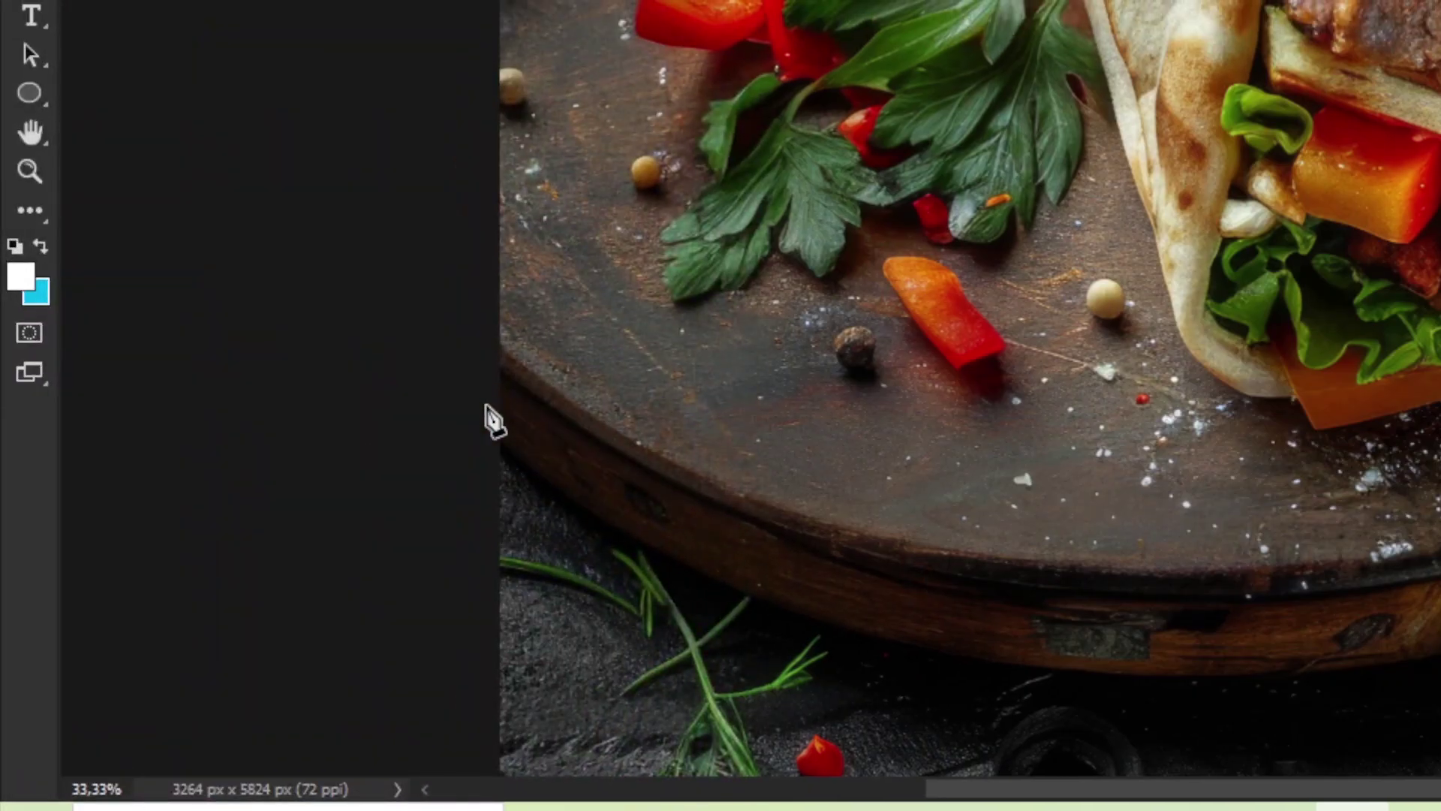
drag(485, 406, 233, 67)
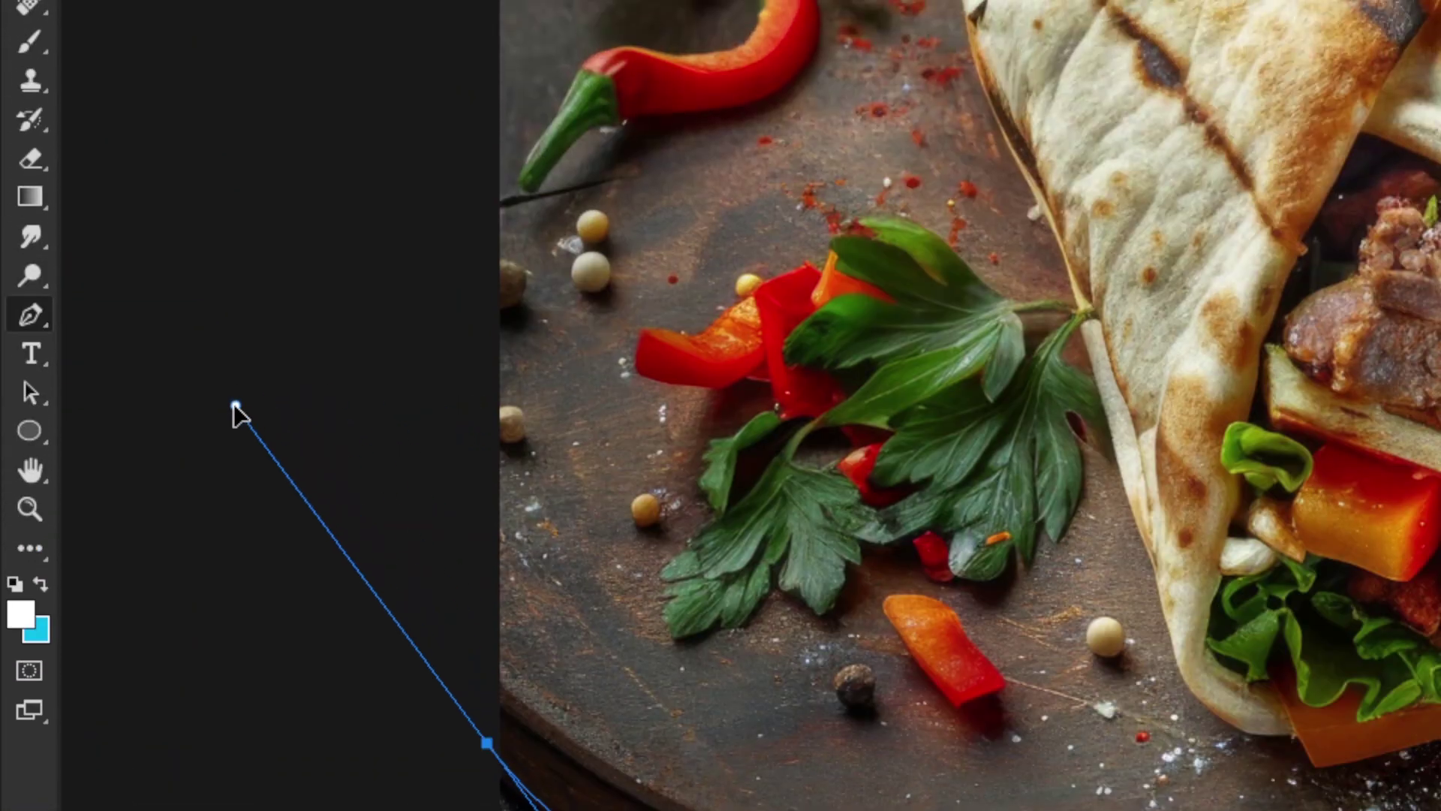
drag(235, 407, 180, 378)
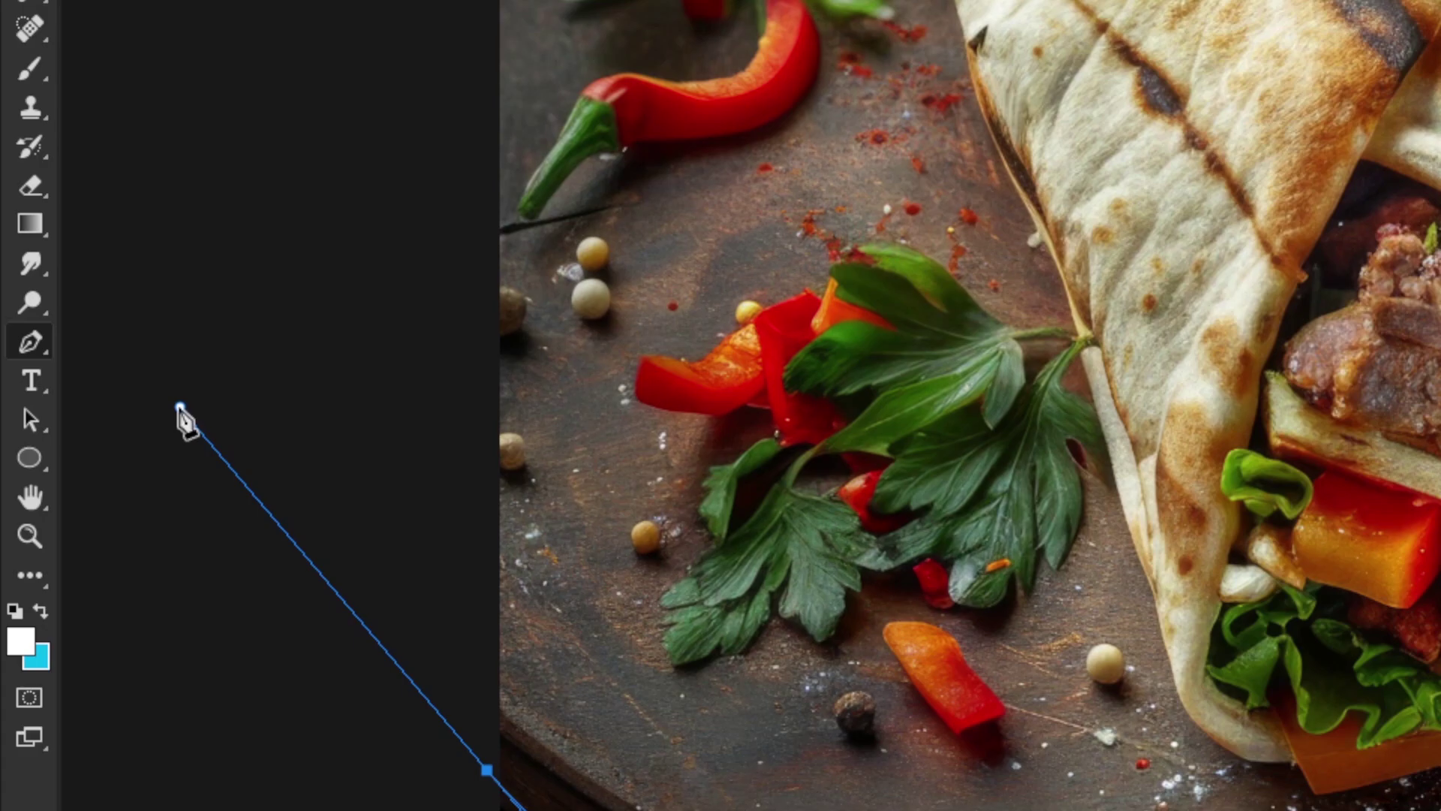
drag(537, 453, 755, 726)
Undo the misplaced last anchor and close the path on its starting anchor at the board's left edge.
click(715, 407)
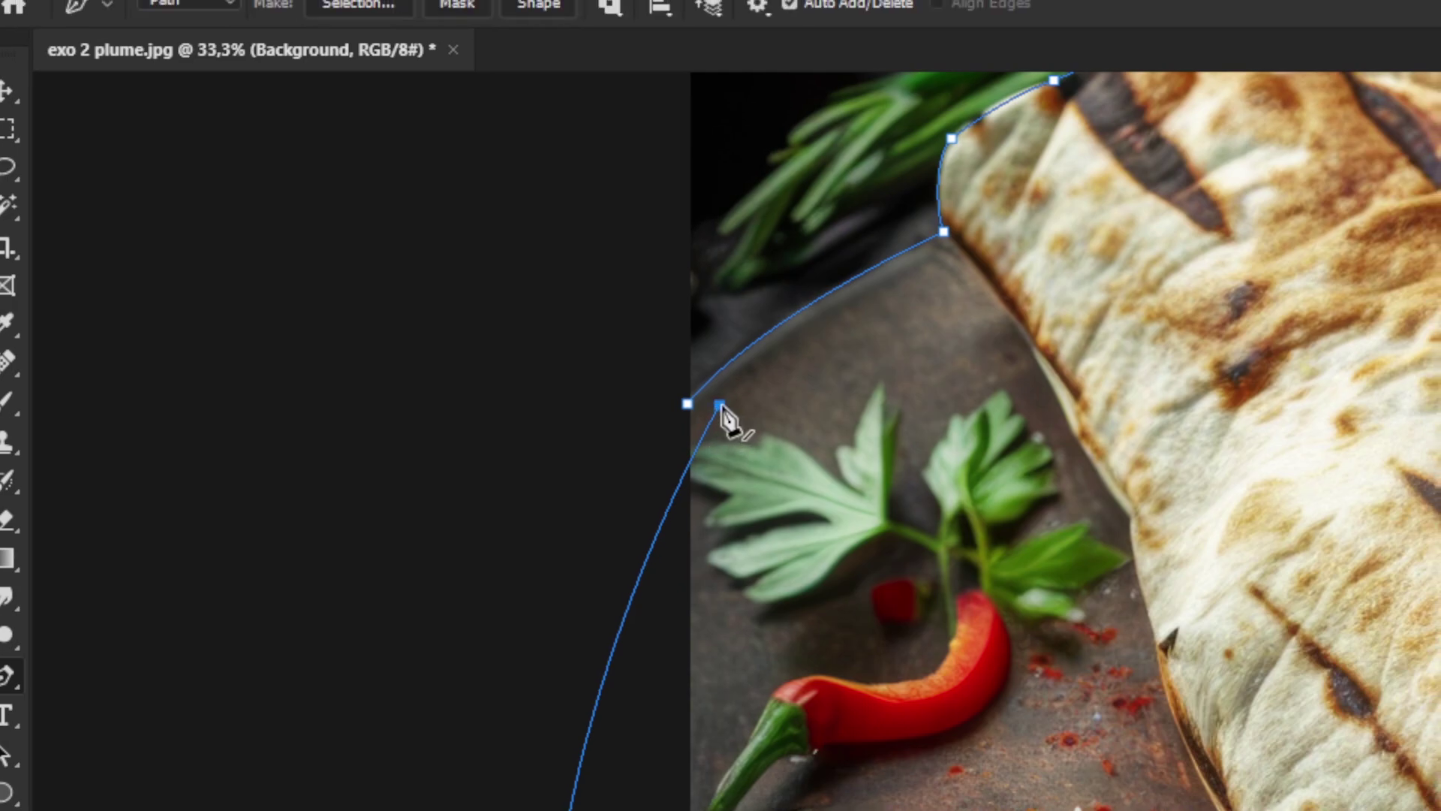
key(ctrl+z)
click(689, 406)
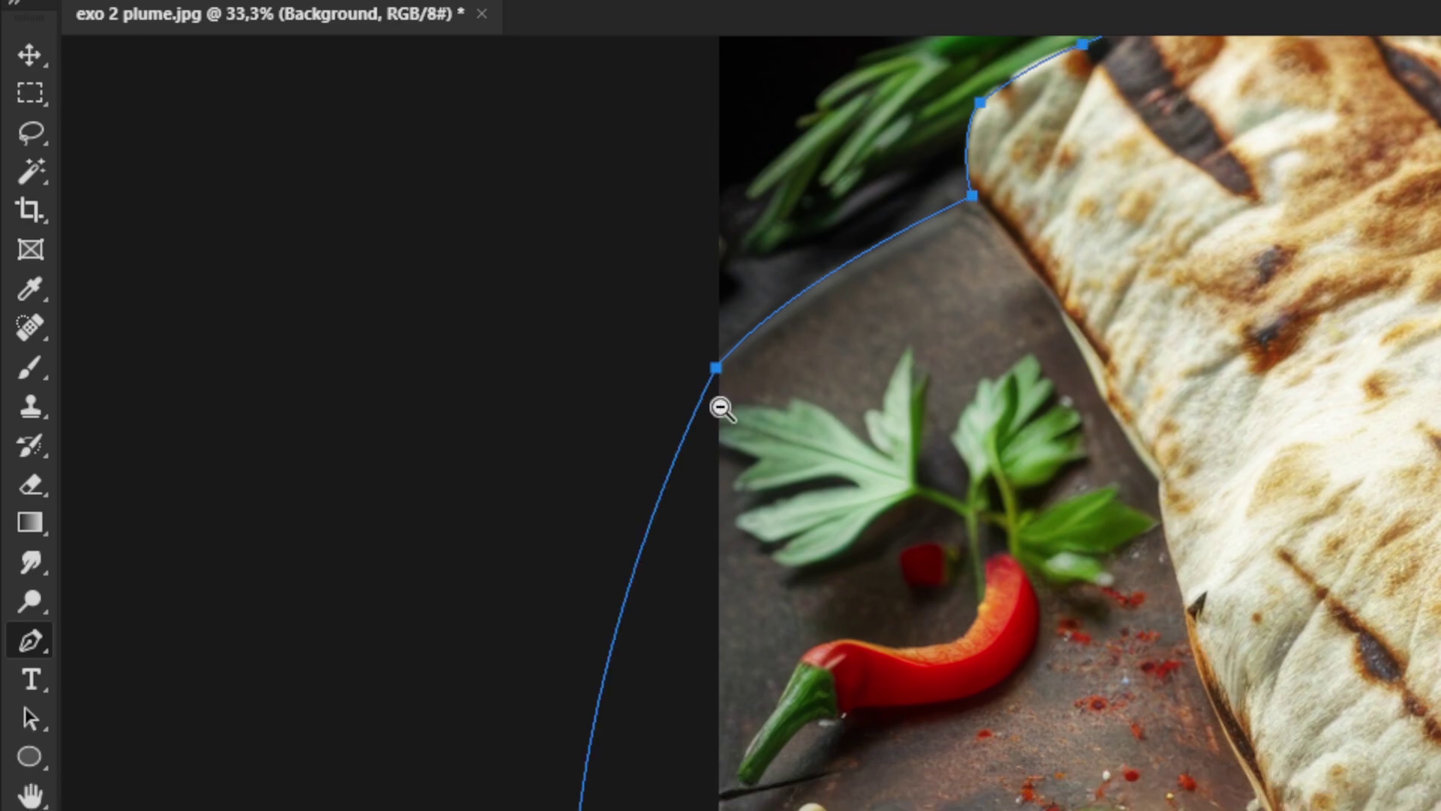
Convert the closed path into a new anti-aliased selection with a 0-pixel feather radius and copy the selected area to a new layer.
alt+click(720, 436)
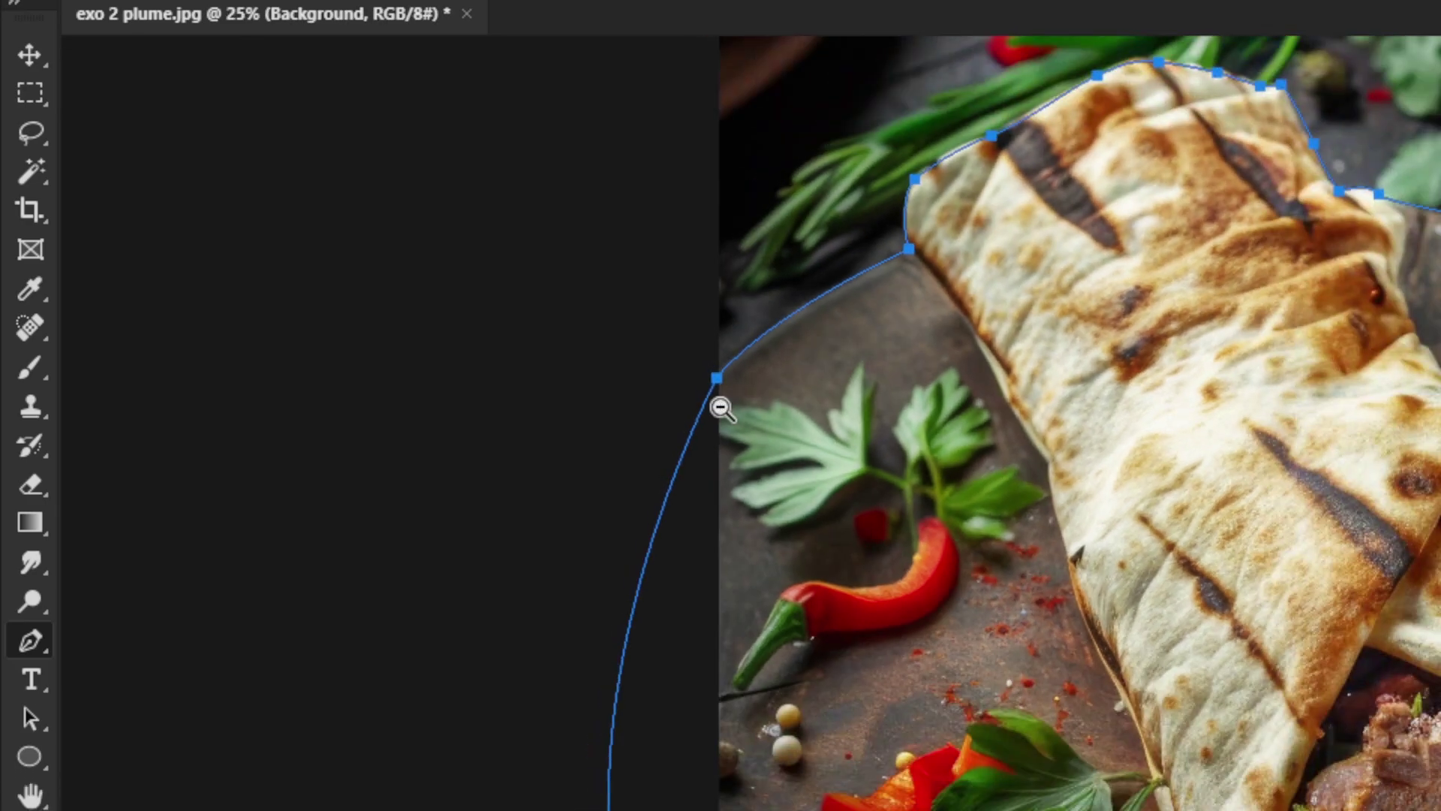
alt+click(721, 408)
alt+click(721, 402)
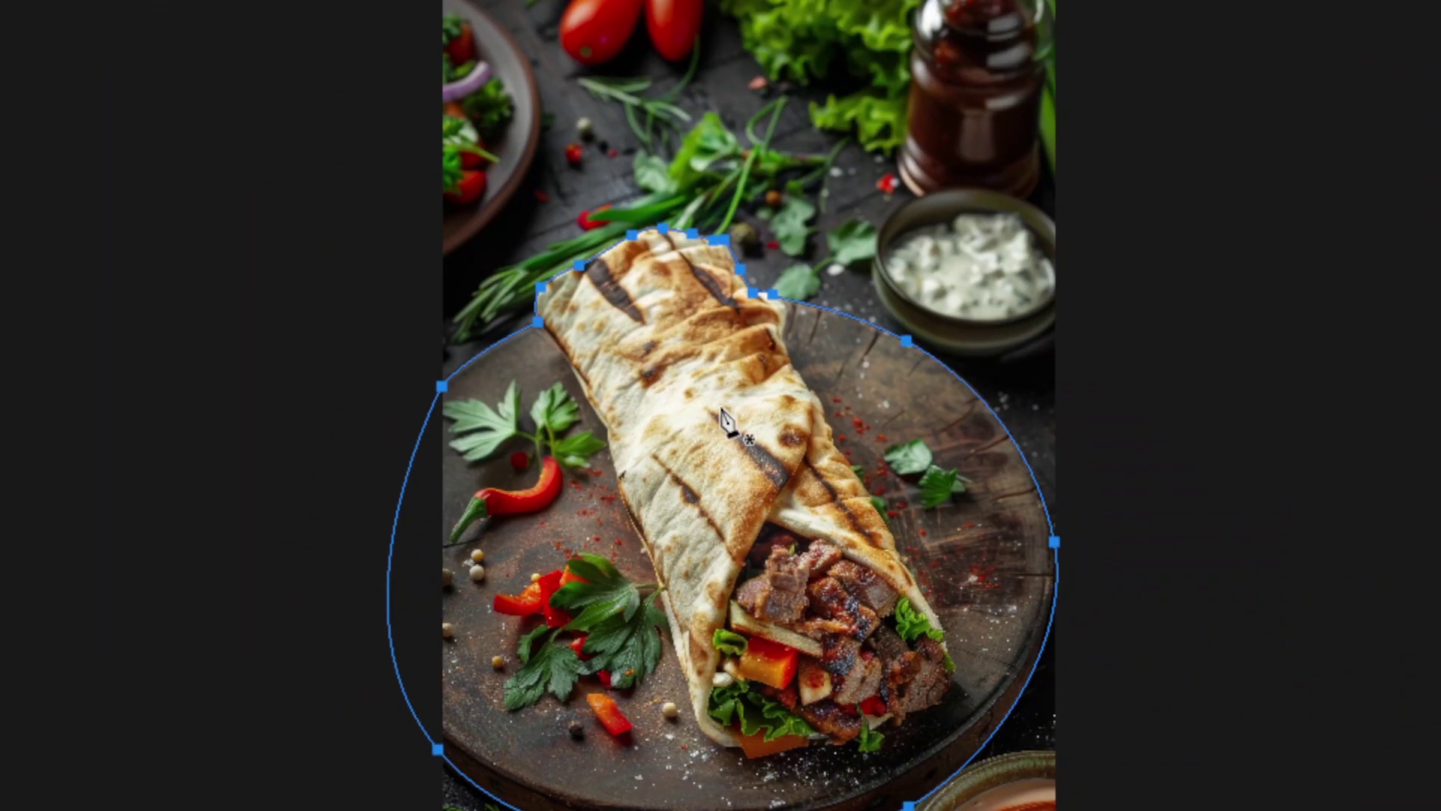
right_click(723, 417)
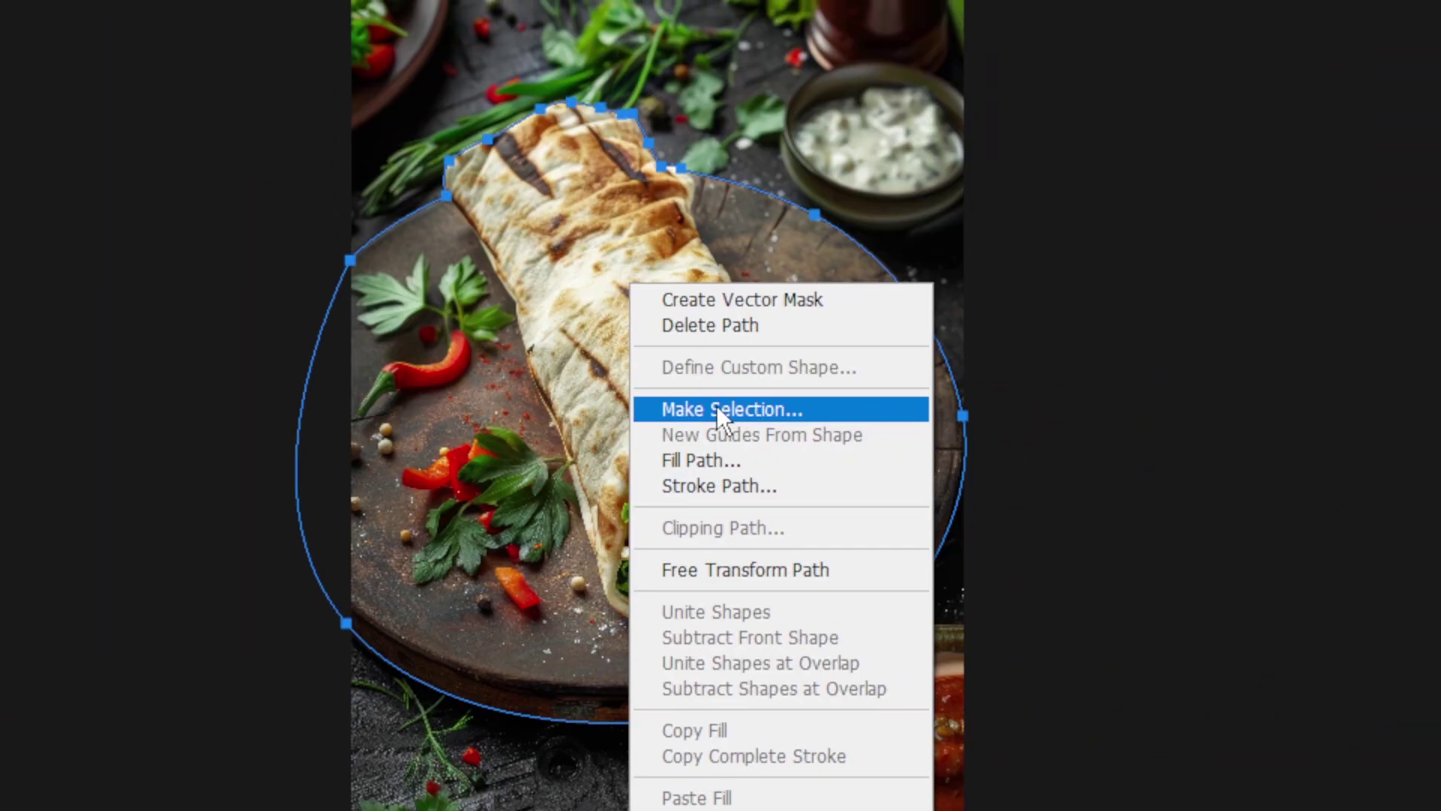
click(795, 536)
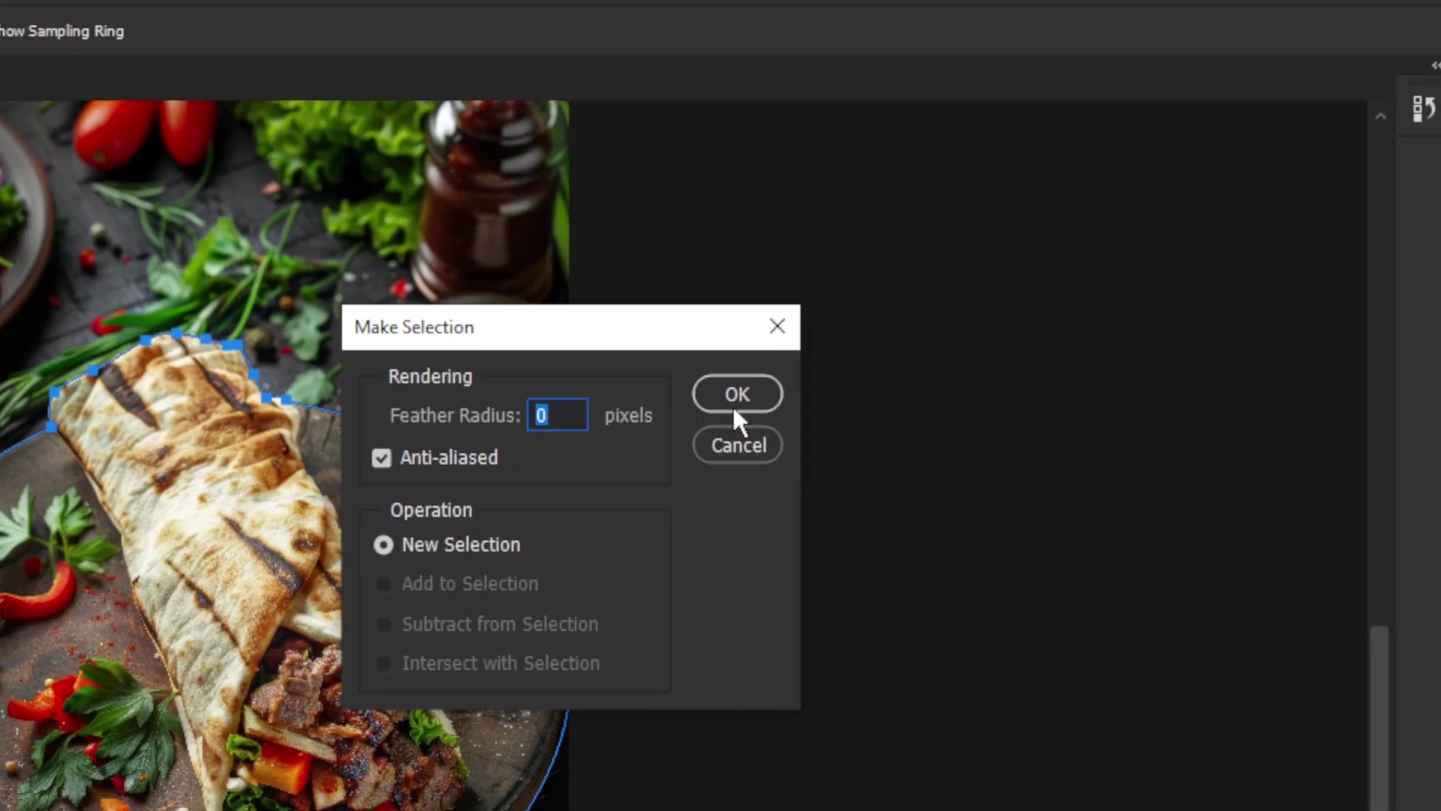
click(736, 405)
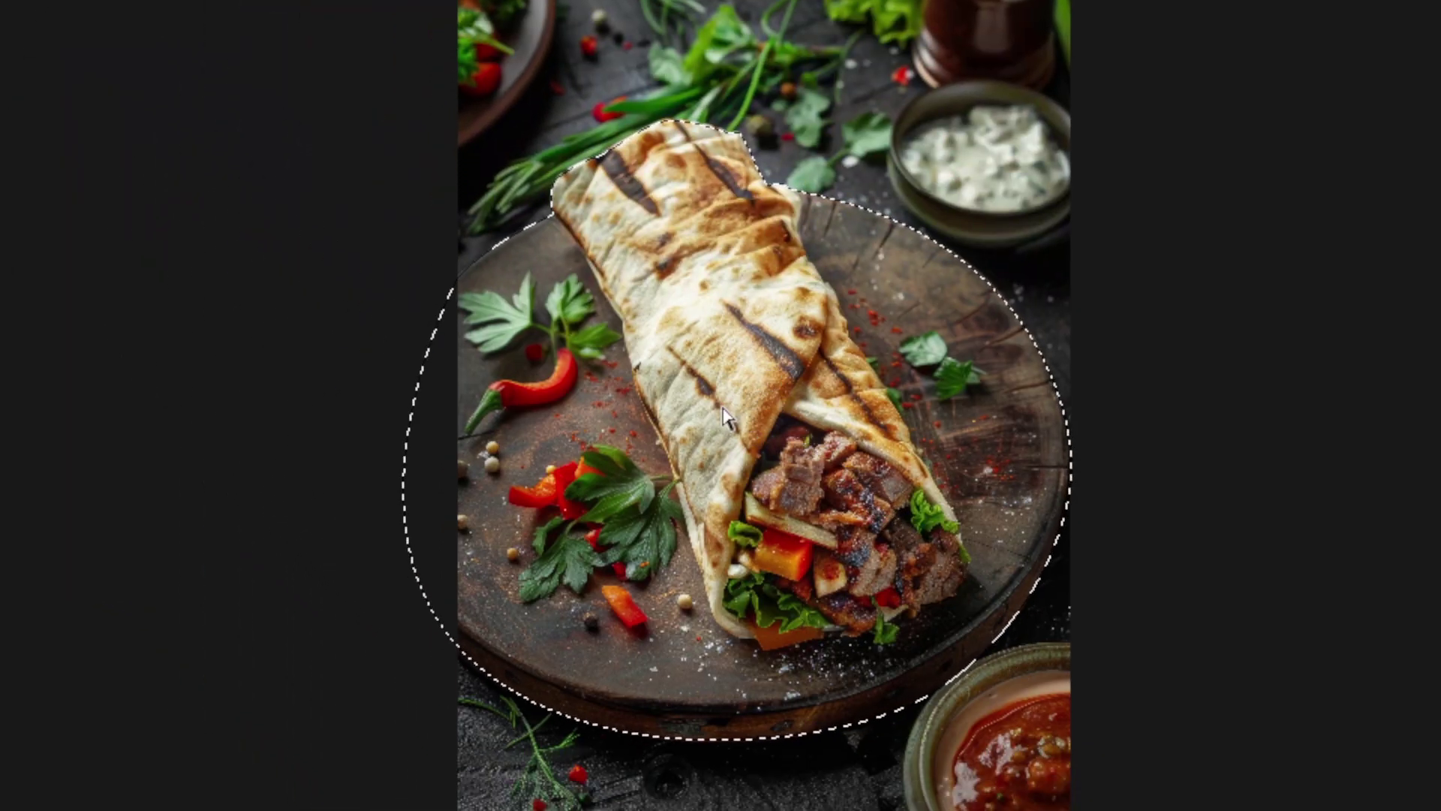
key(ctrl+j)
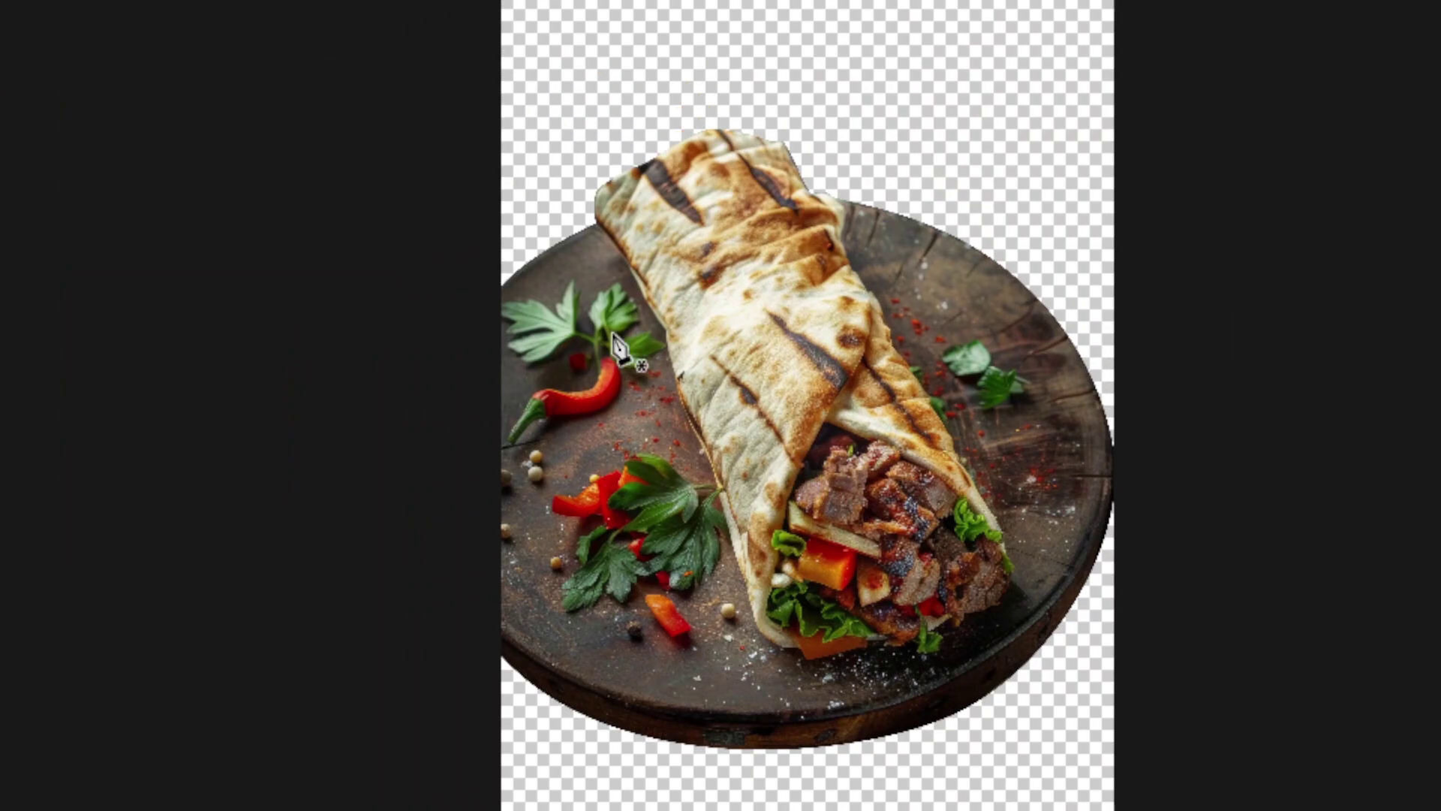
Move the wrap-and-board cutout around the canvas with the Move tool.
click(32, 151)
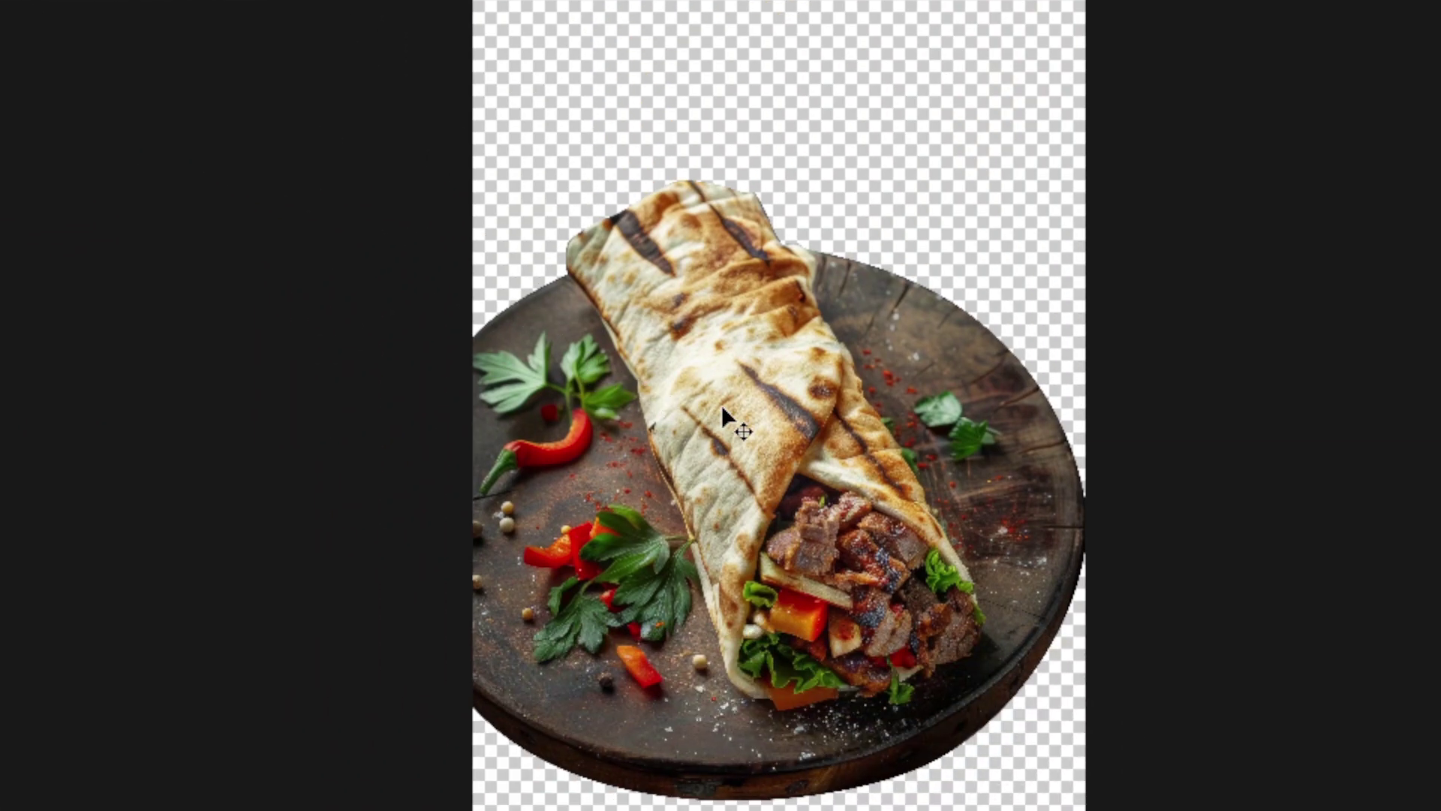
drag(1070, 593, 1086, 467)
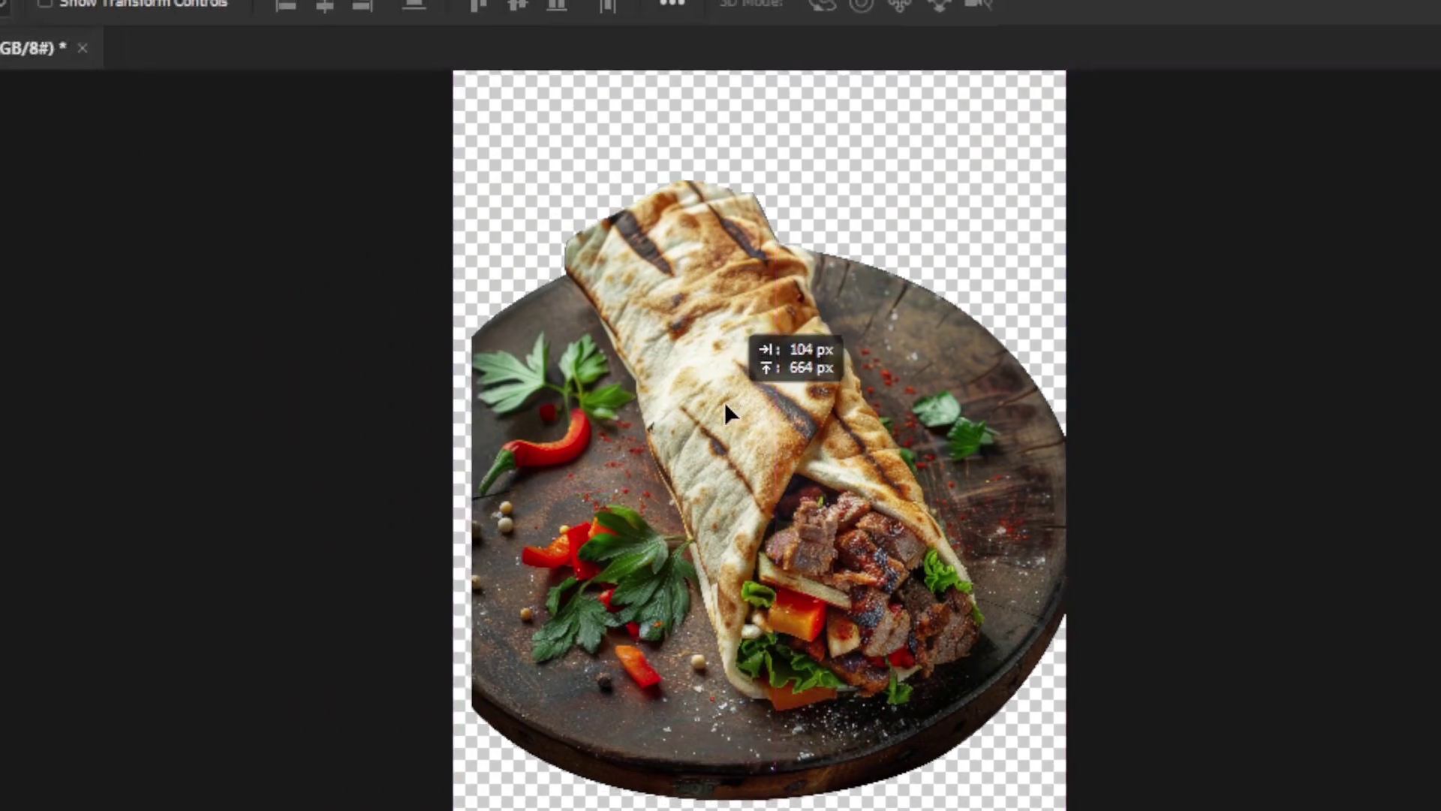
drag(726, 403, 686, 576)
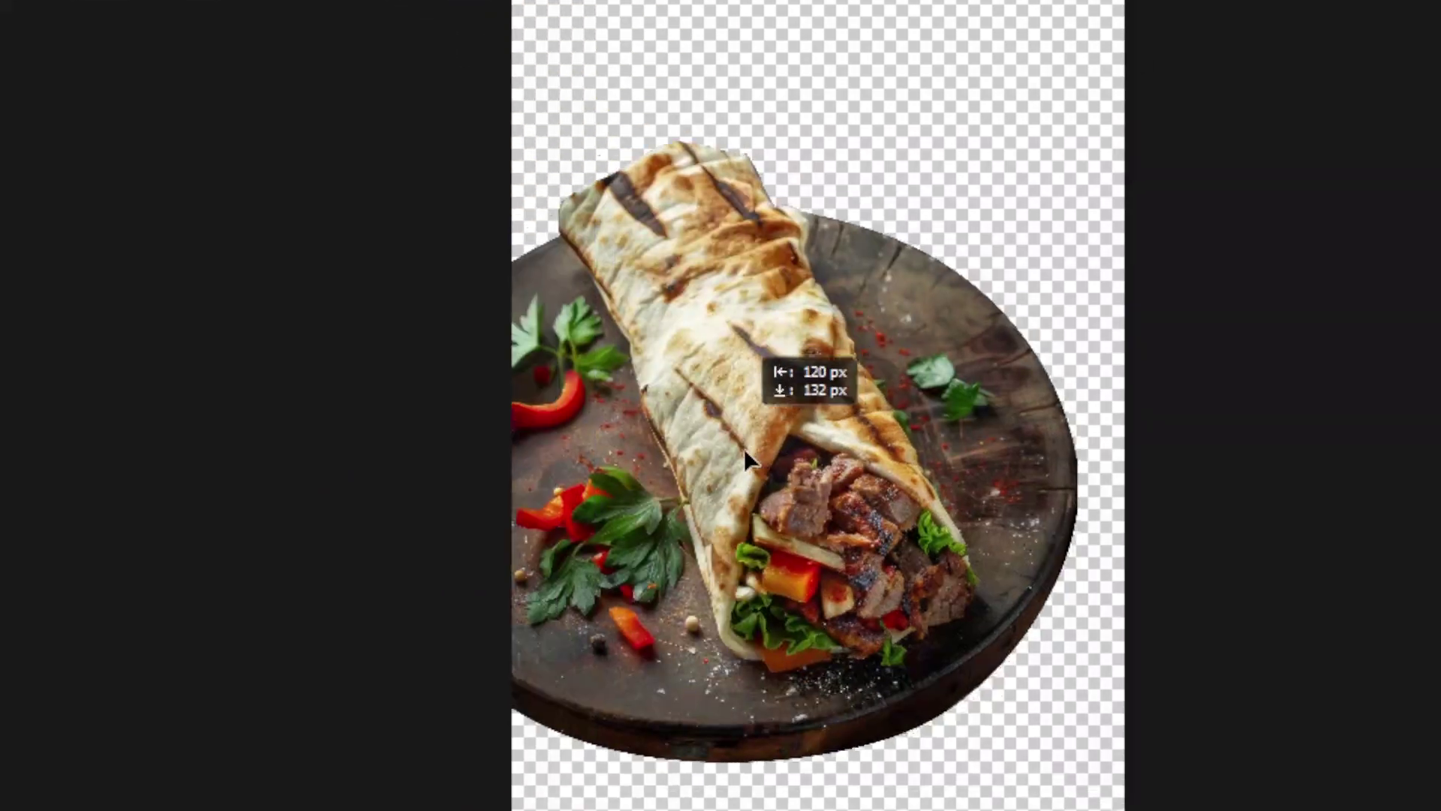
drag(745, 448, 760, 417)
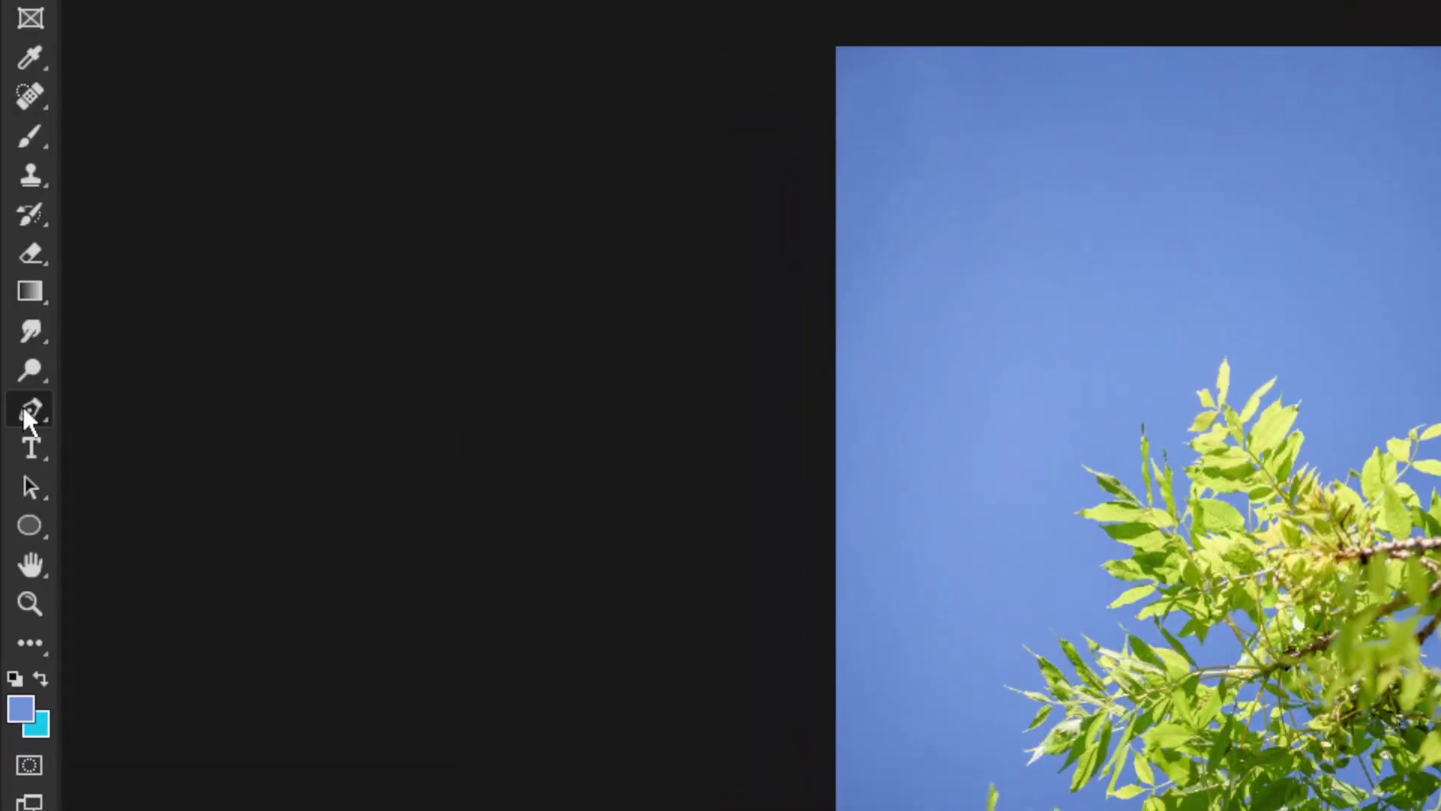
Try to trace the upper-left leaves in sky-leaves.jpg with Pen tool anchors.
key(ctrl+plus)
key(ctrl+plus)
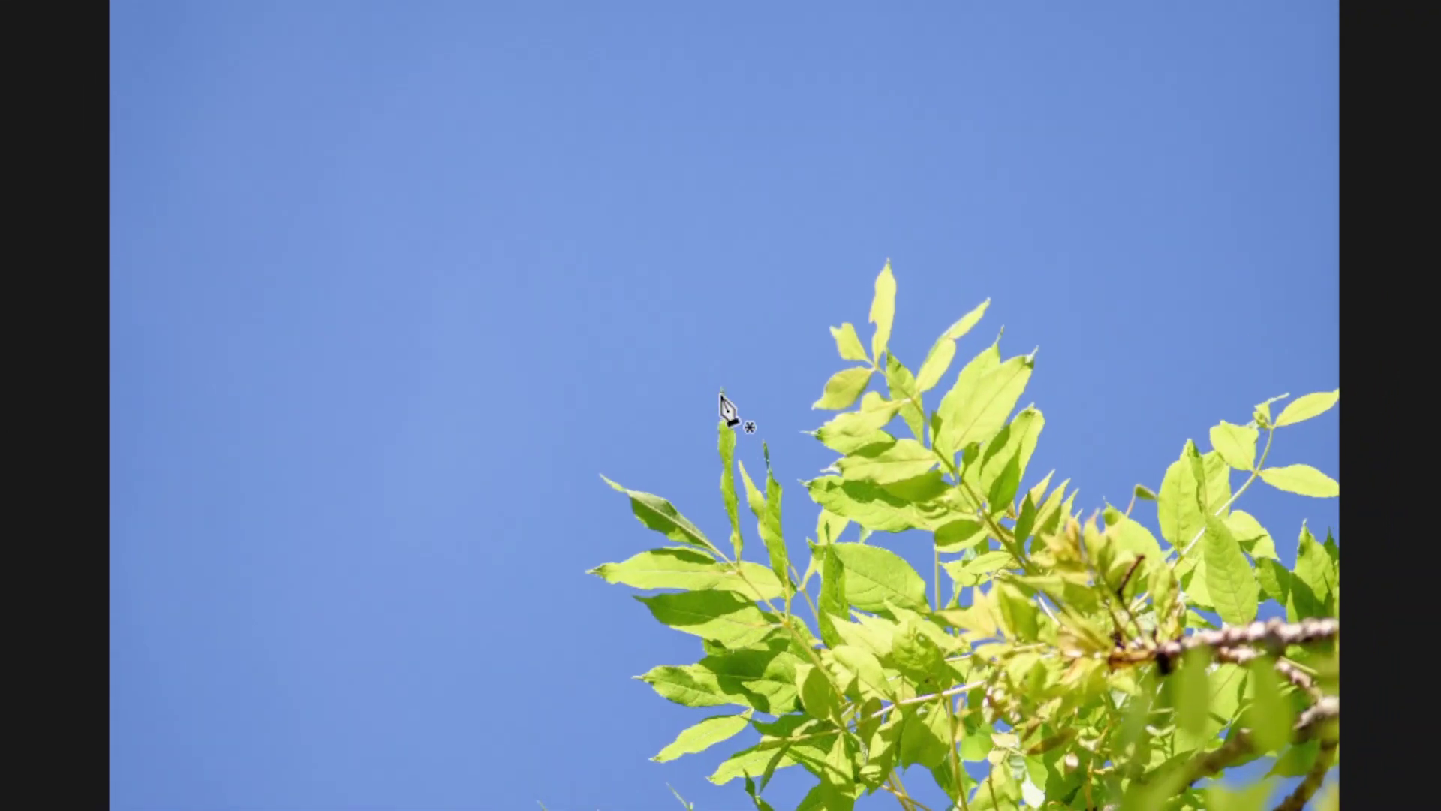
click(684, 230)
click(677, 285)
click(685, 353)
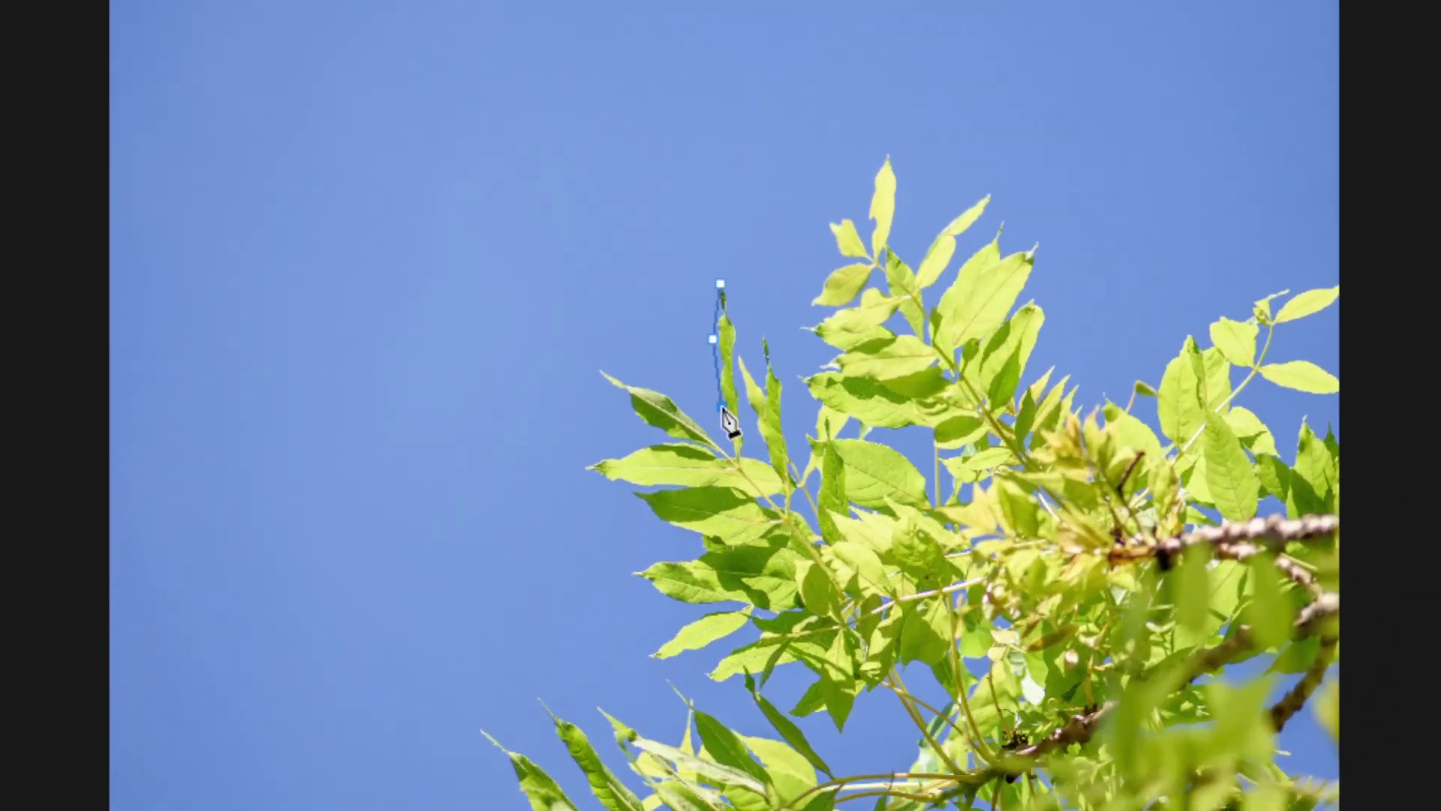
click(730, 449)
click(691, 423)
drag(661, 392, 652, 391)
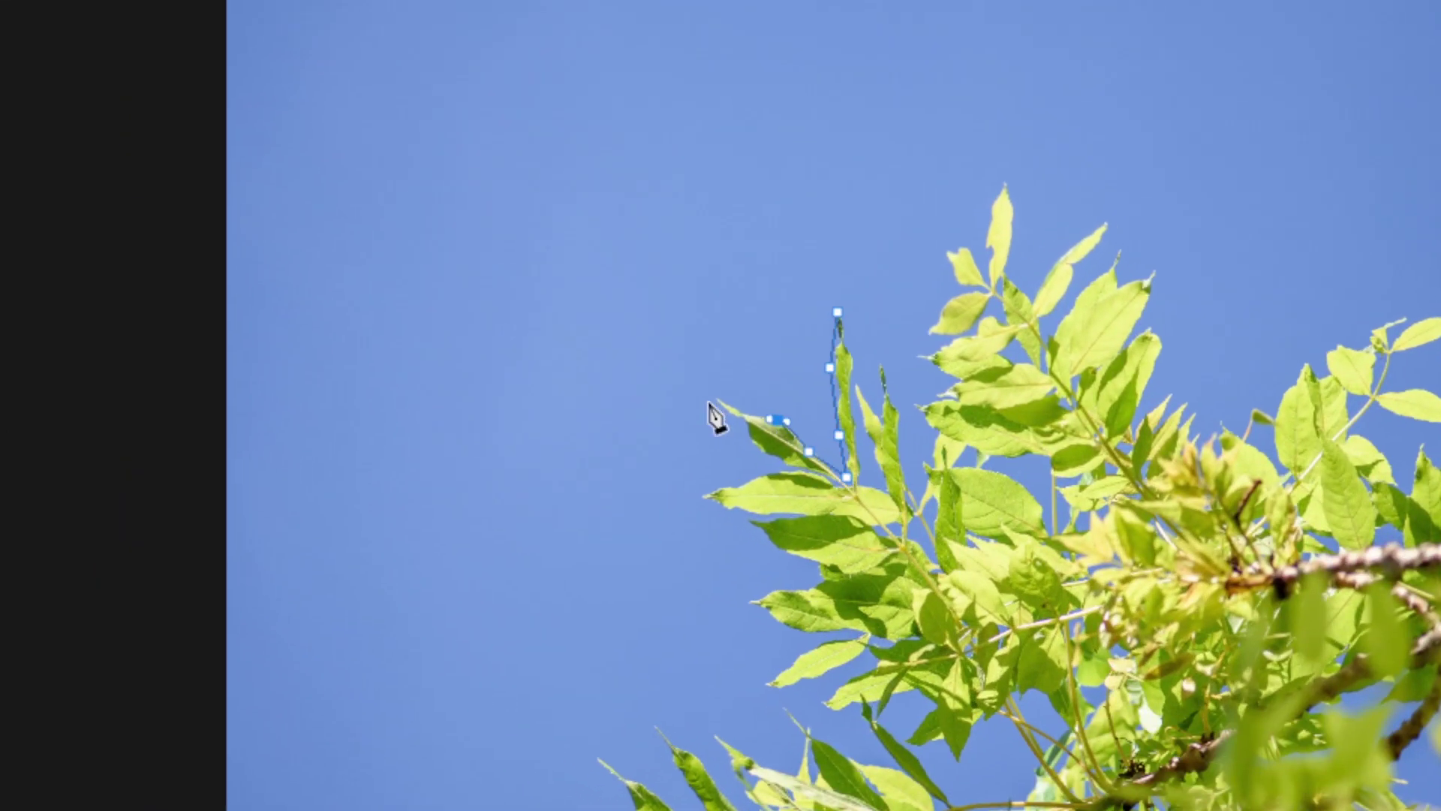
click(714, 403)
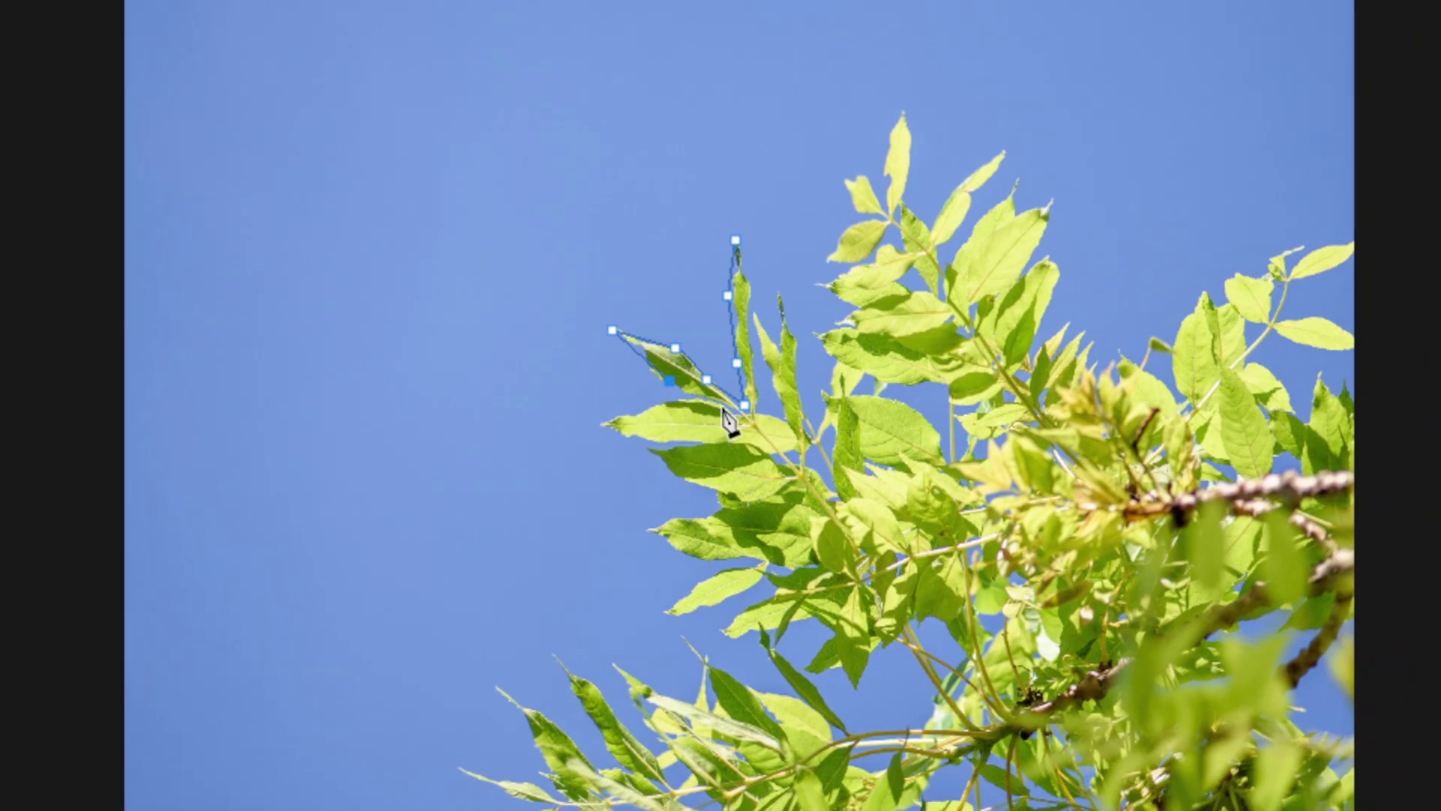
click(723, 409)
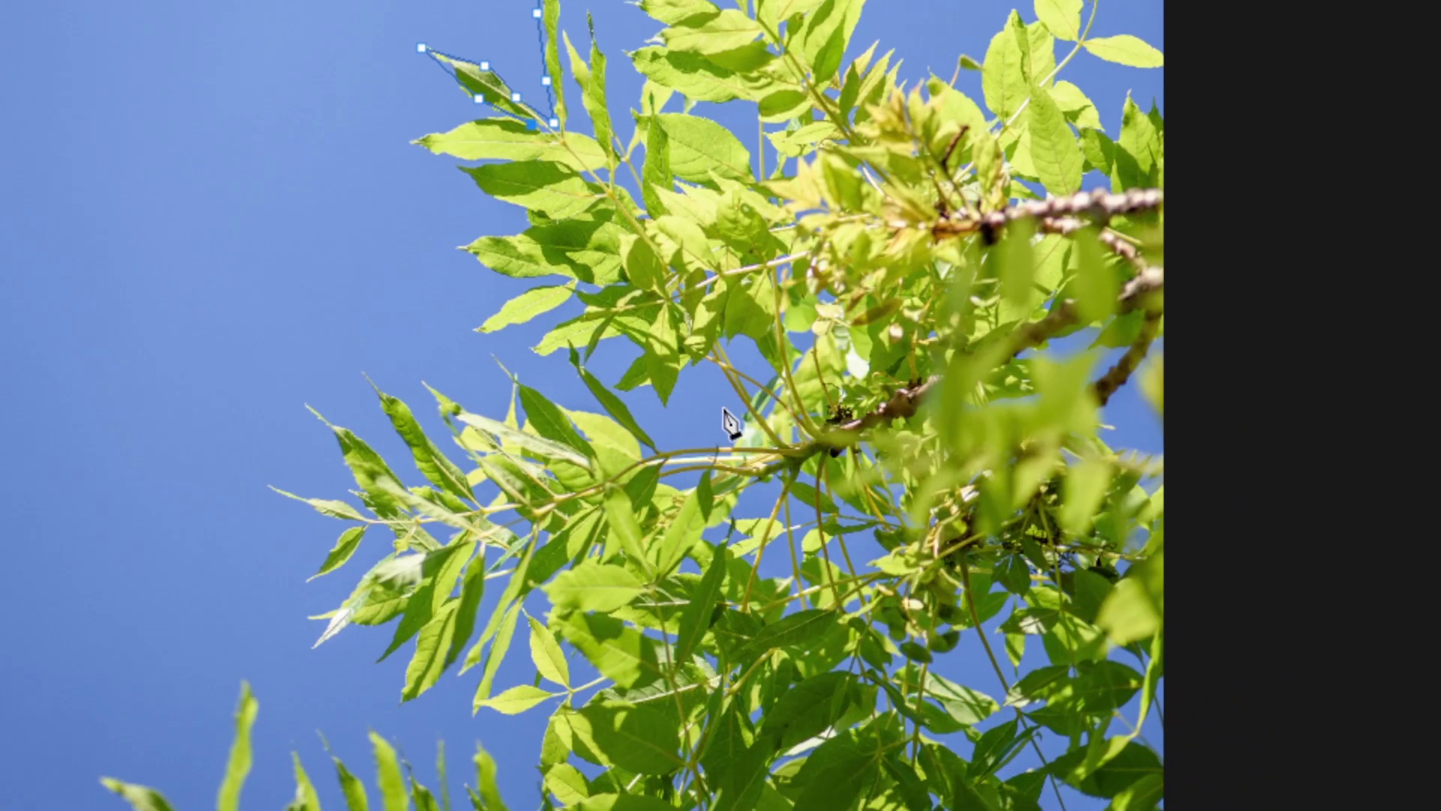
Delete the unfinished path around the leaves.
key(z)
ctrl+click(722, 405)
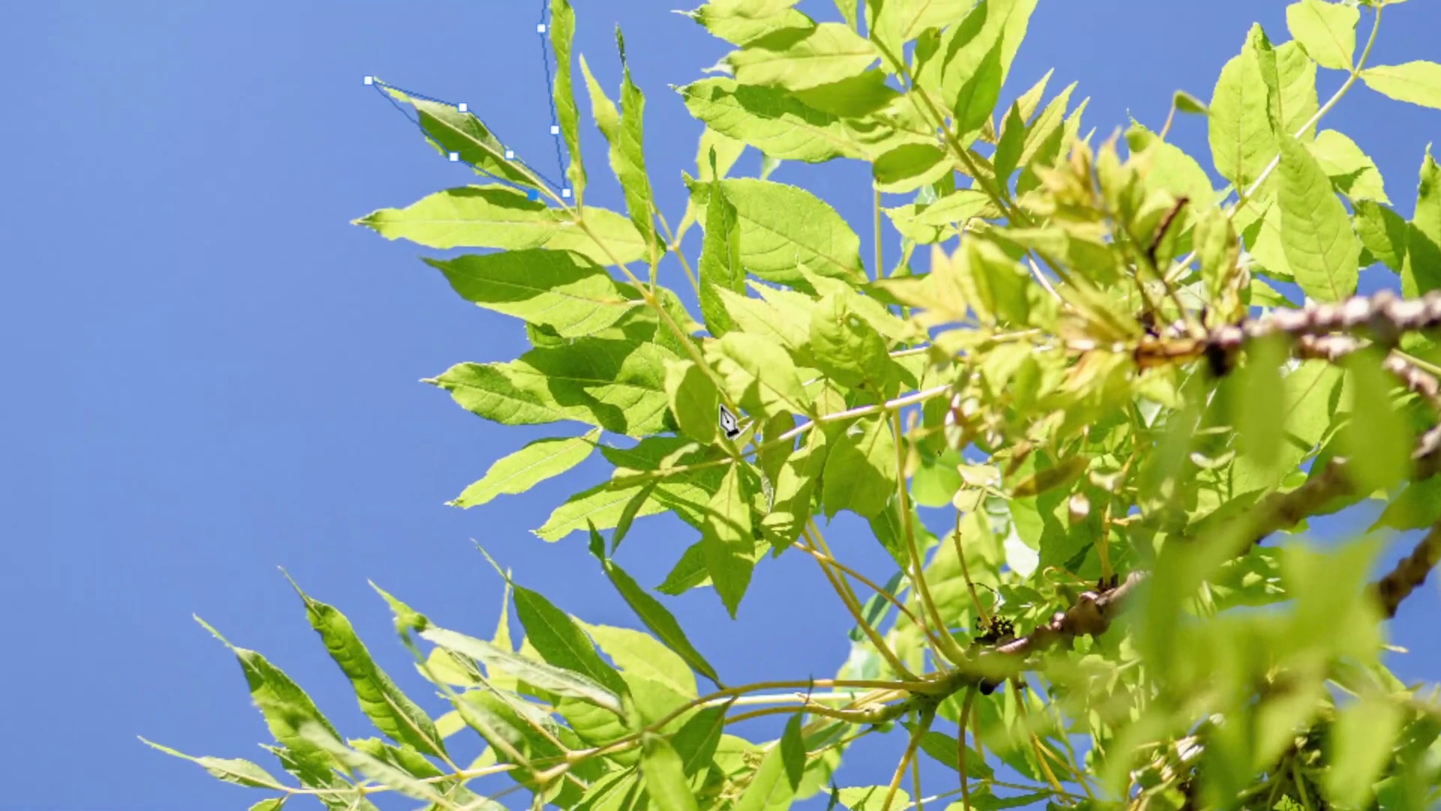
right_click(723, 409)
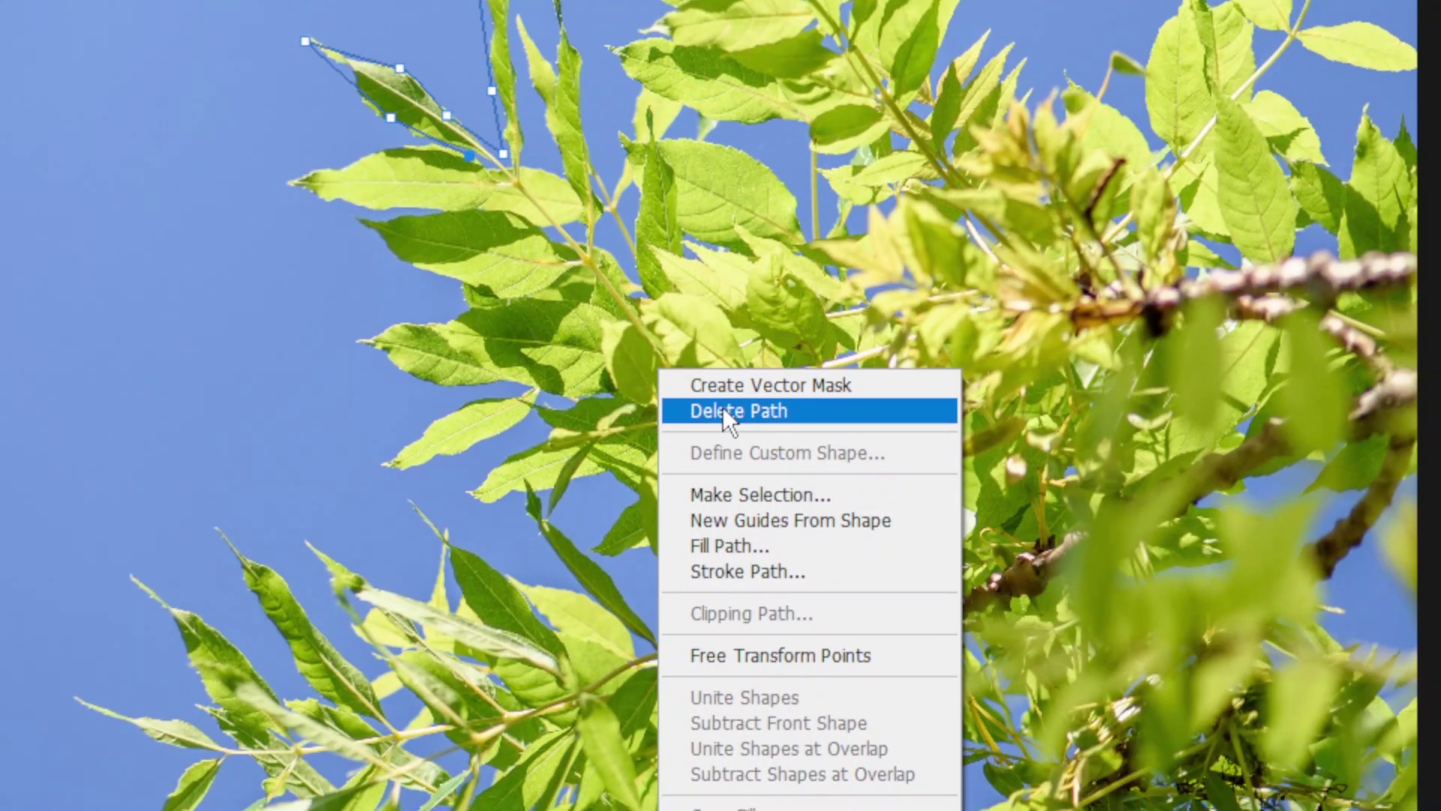
ctrl+alt+click(723, 408)
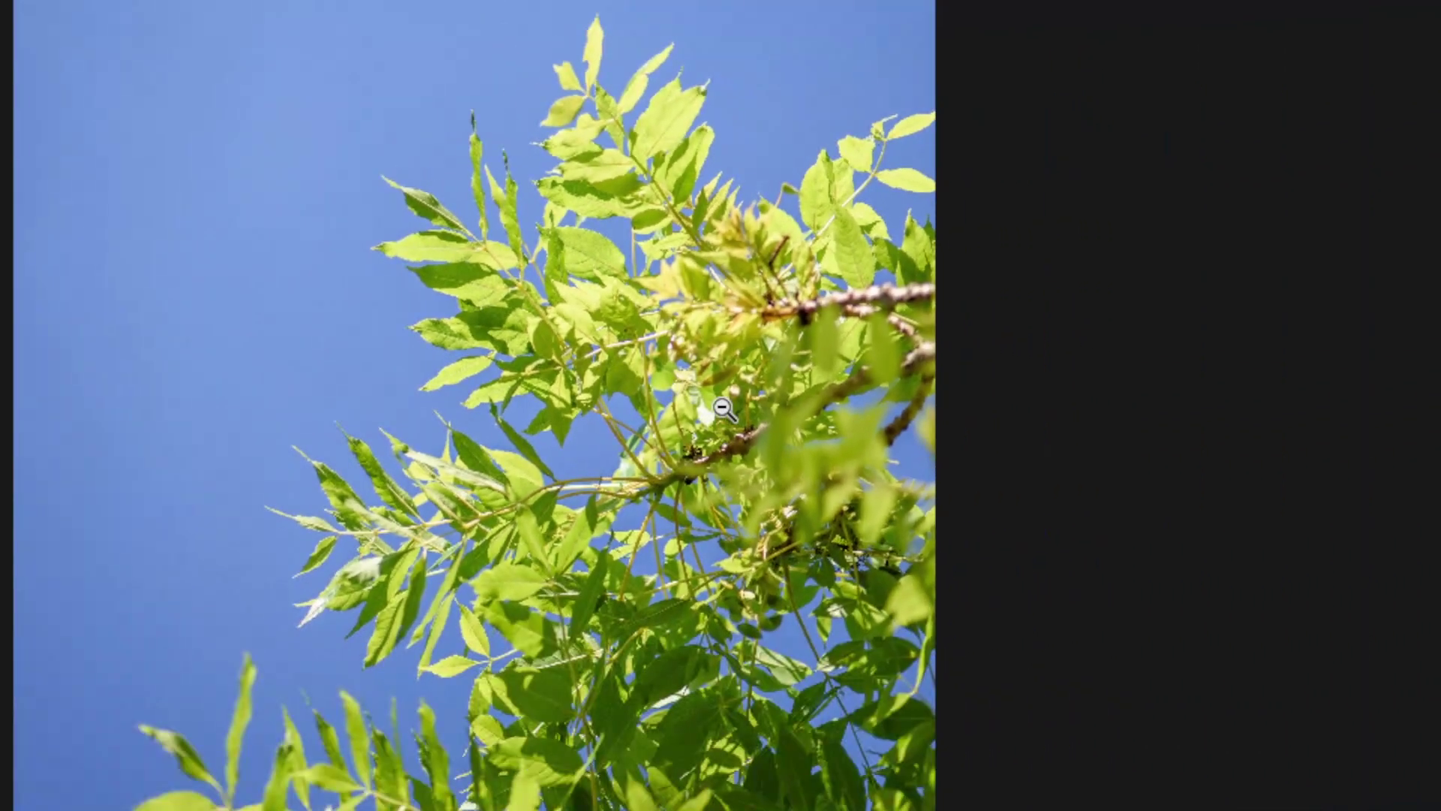
ctrl+alt+click(722, 408)
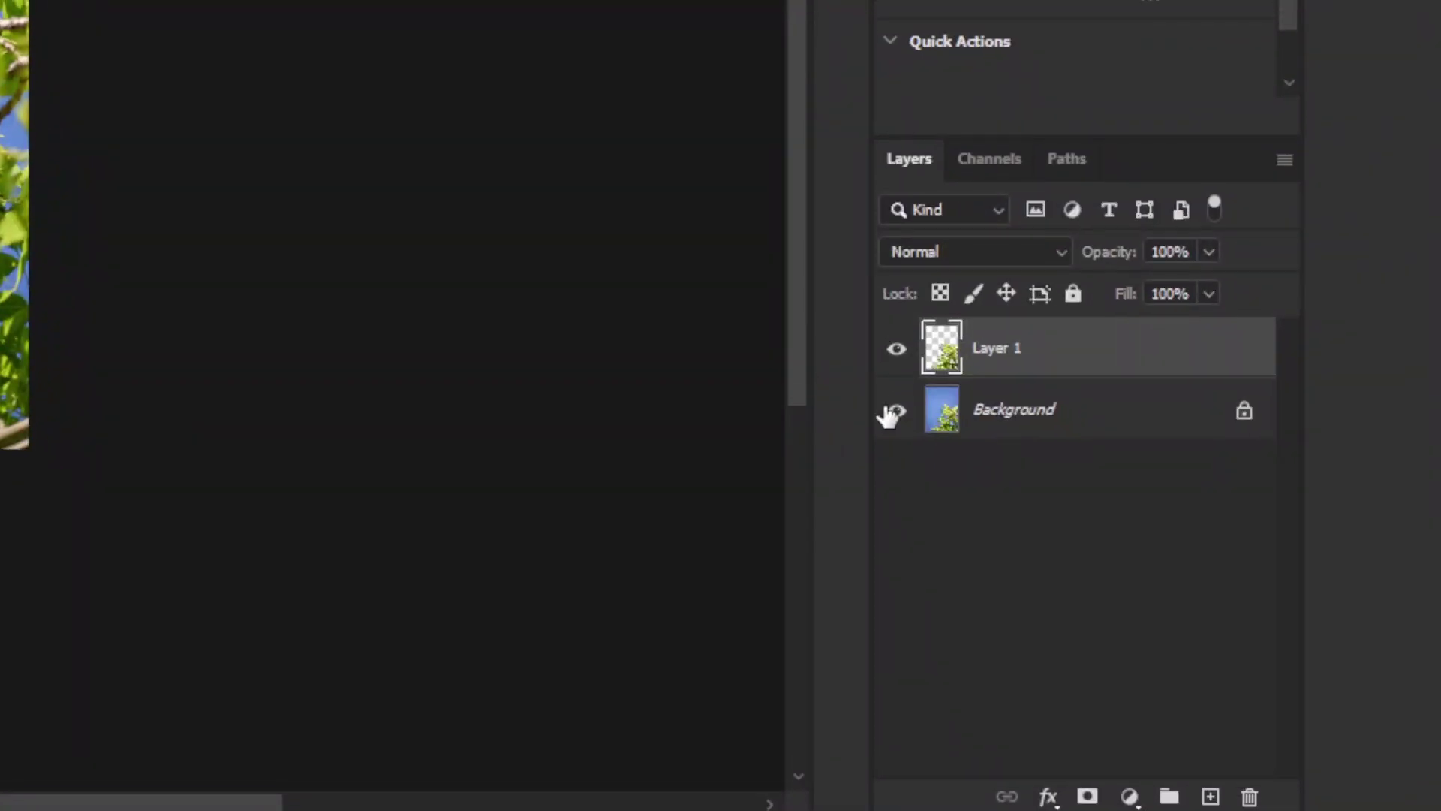
Preview the Layer 1 leaf cutout with the Background layer hidden, then select the Background layer.
click(896, 407)
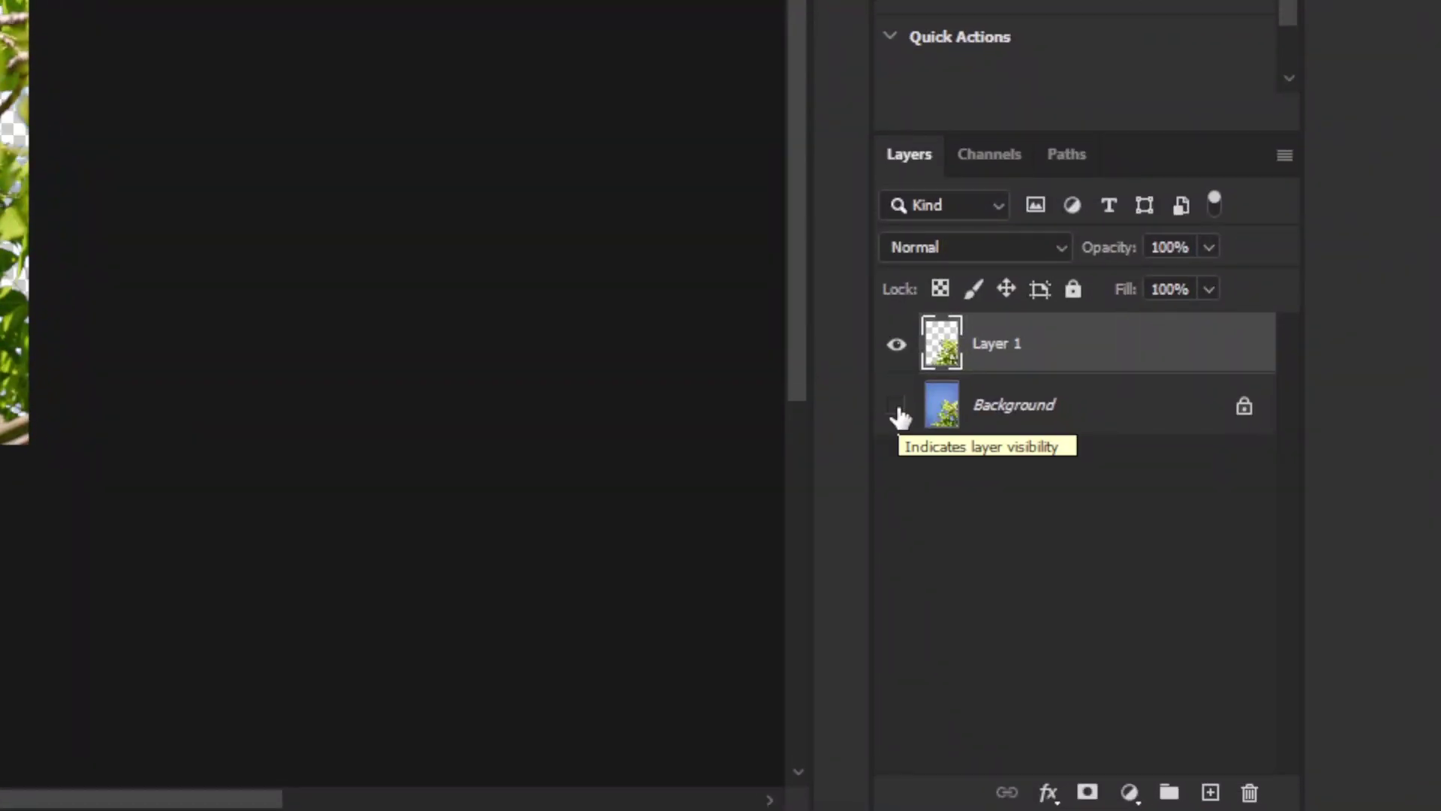
click(984, 413)
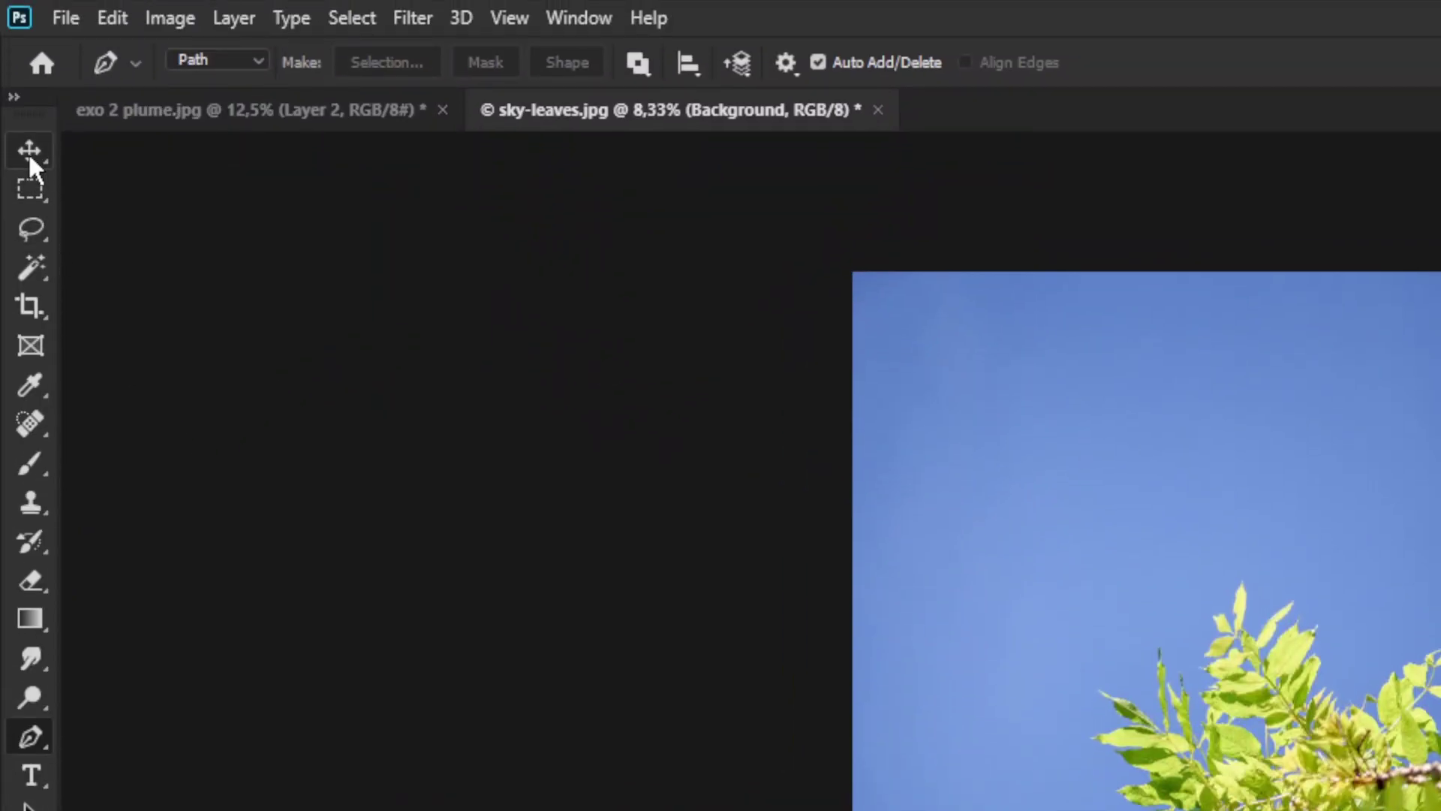
Select the blue sky on the Background layer with Color Range, using sampled colors and a fuzziness of 200.
click(345, 18)
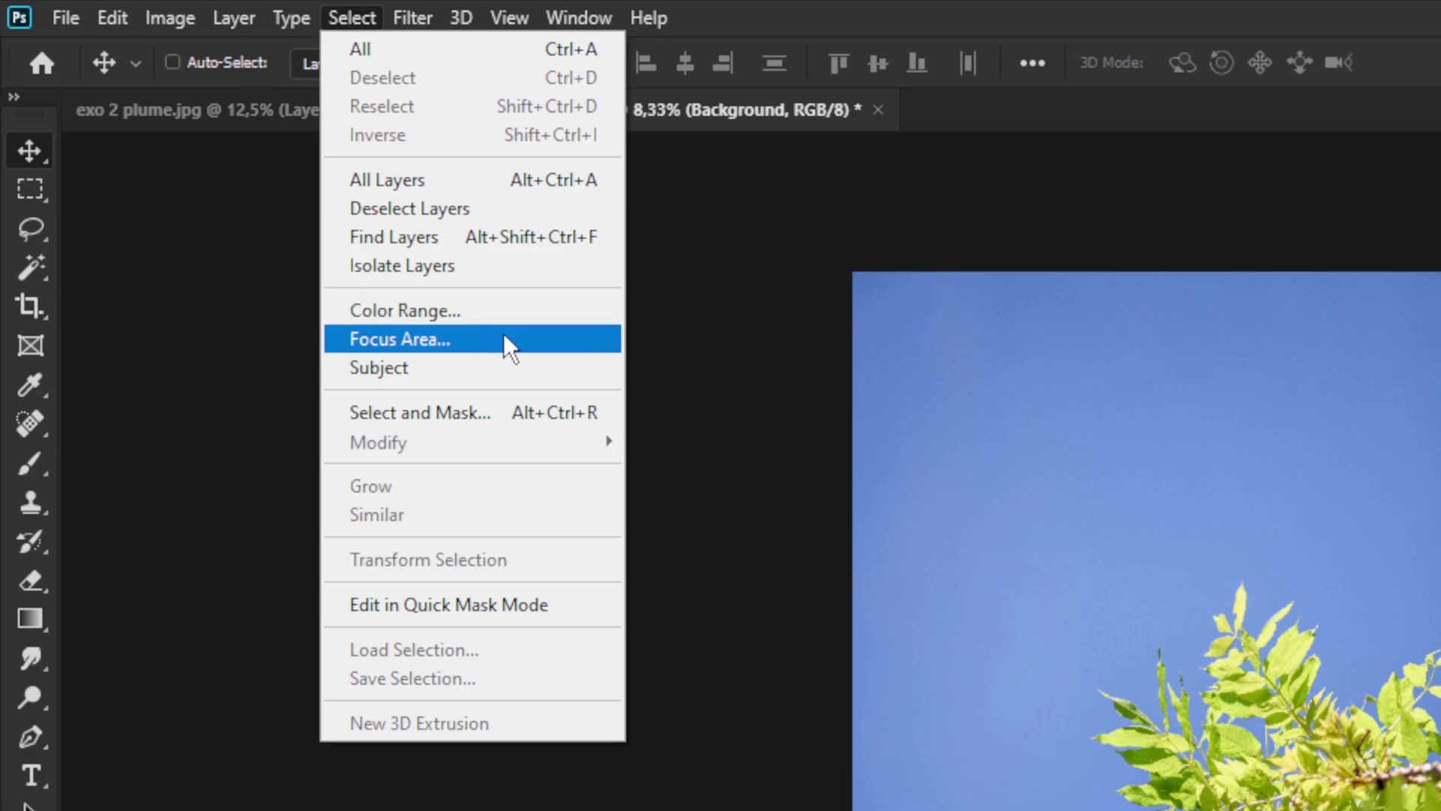
click(490, 303)
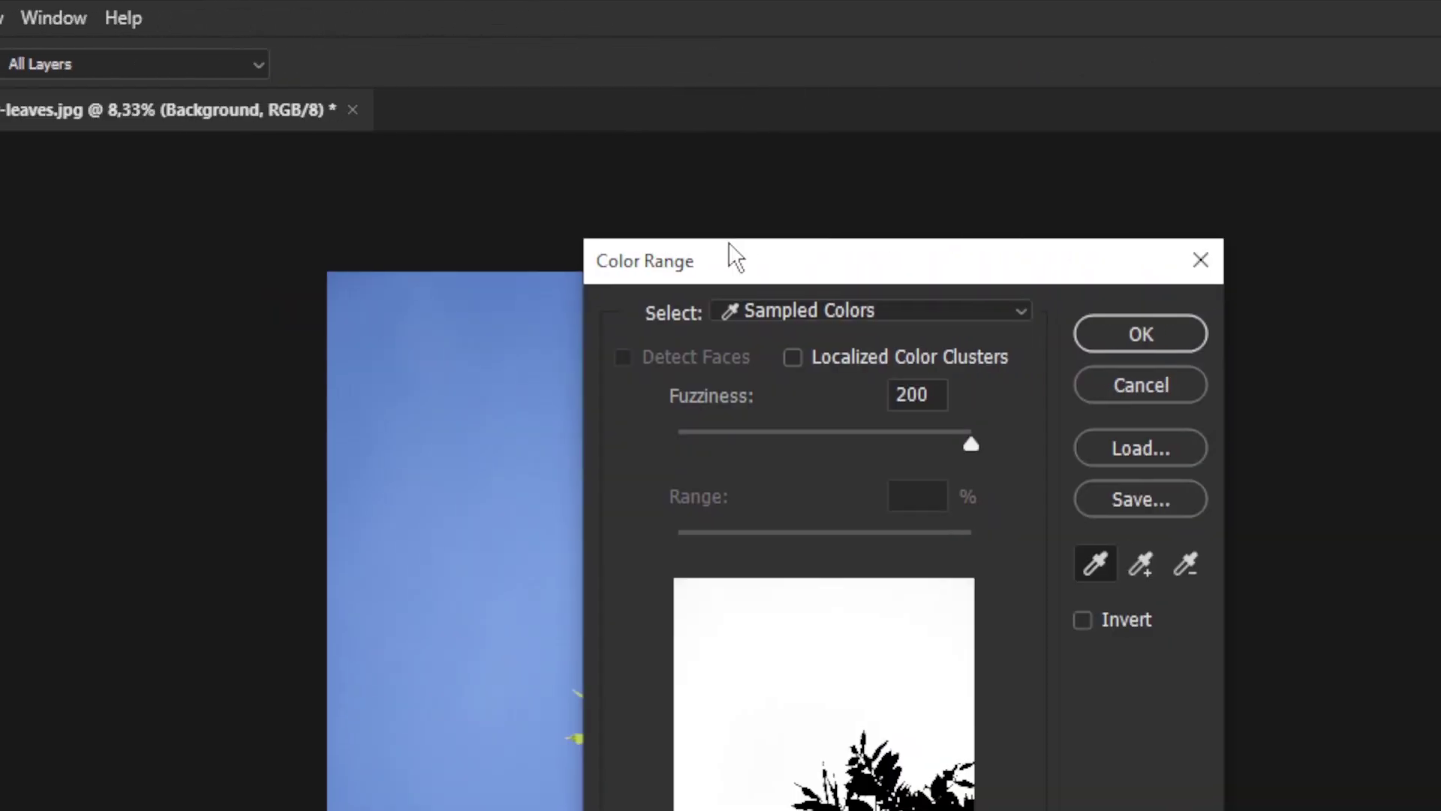
drag(1256, 259, 1440, 274)
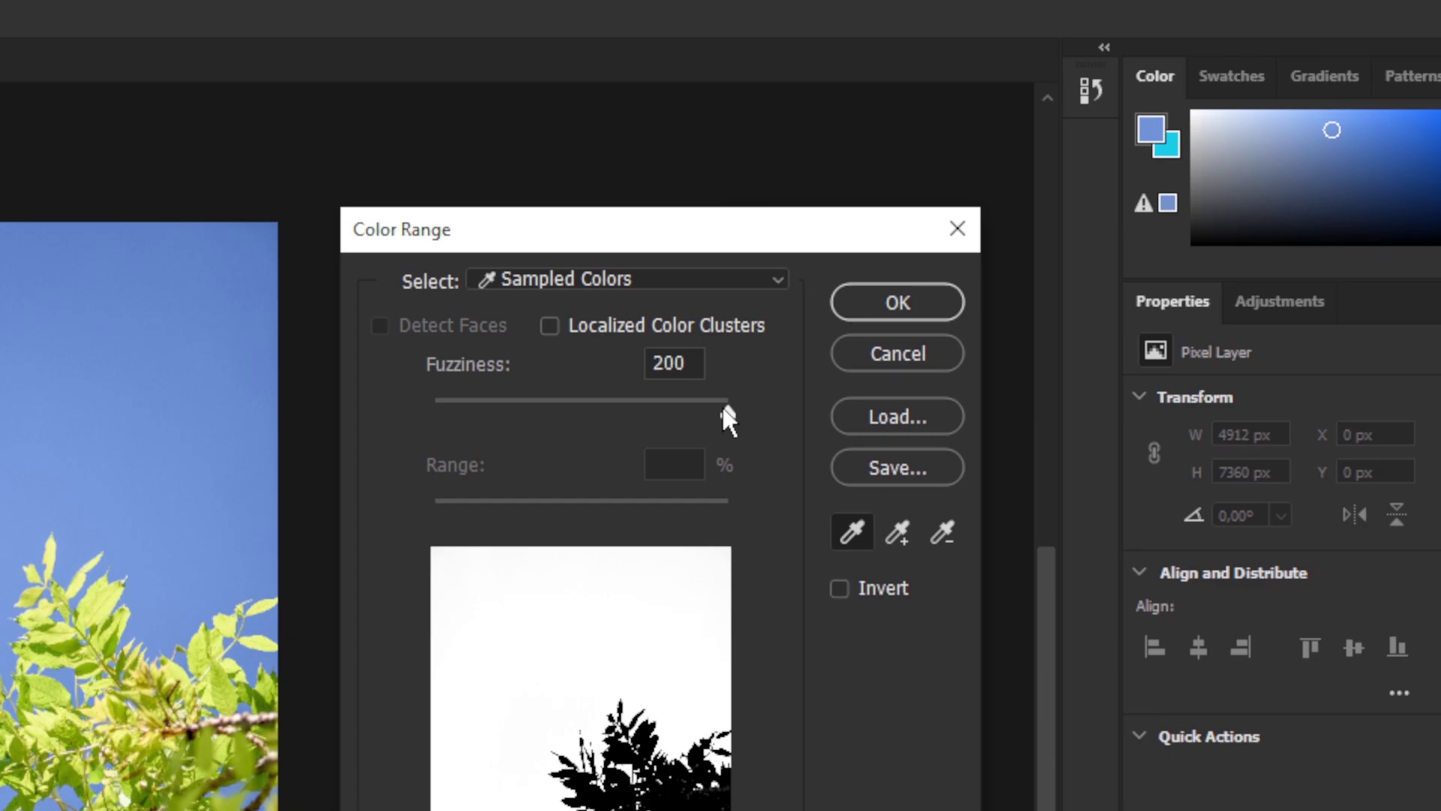
drag(1319, 394, 1230, 394)
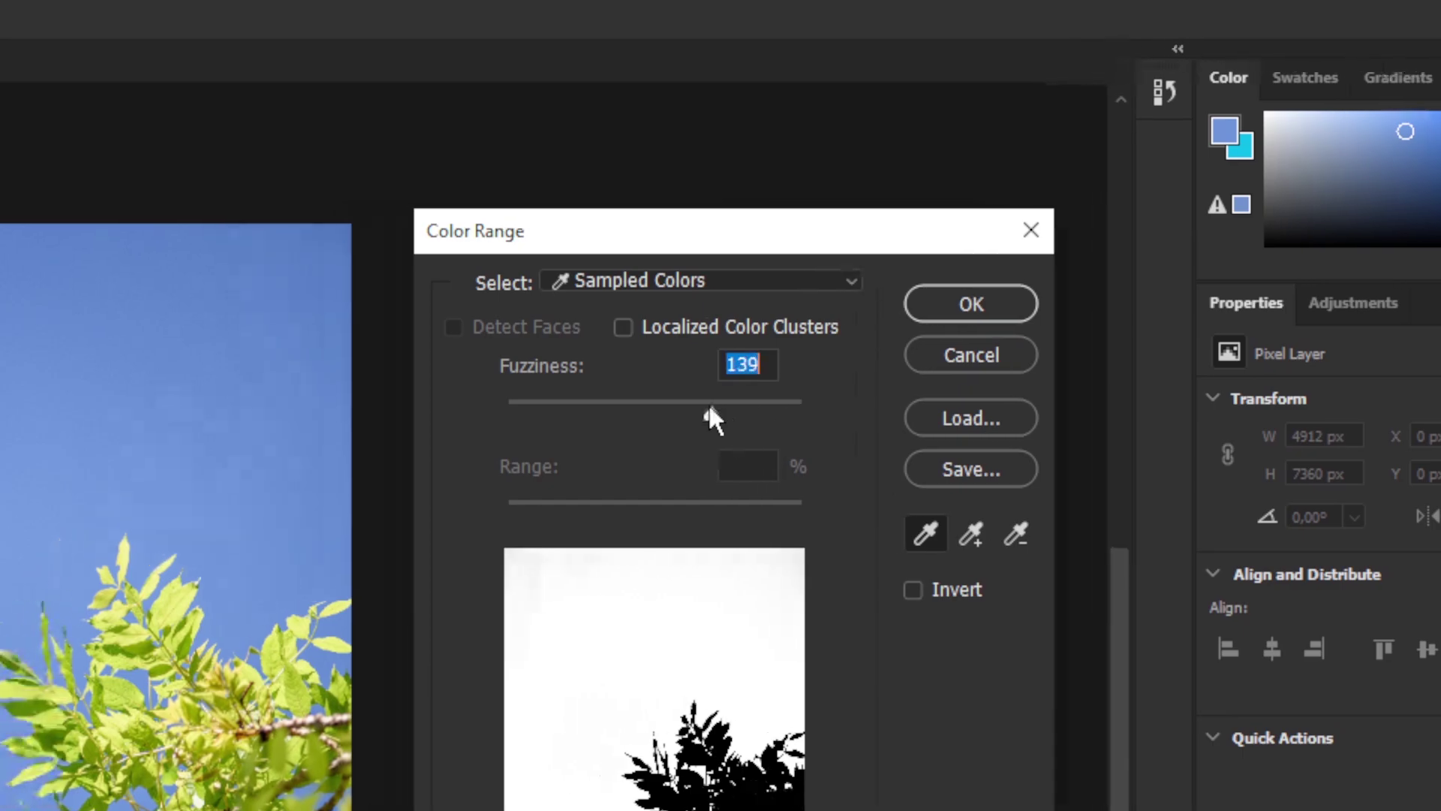
drag(708, 409, 625, 406)
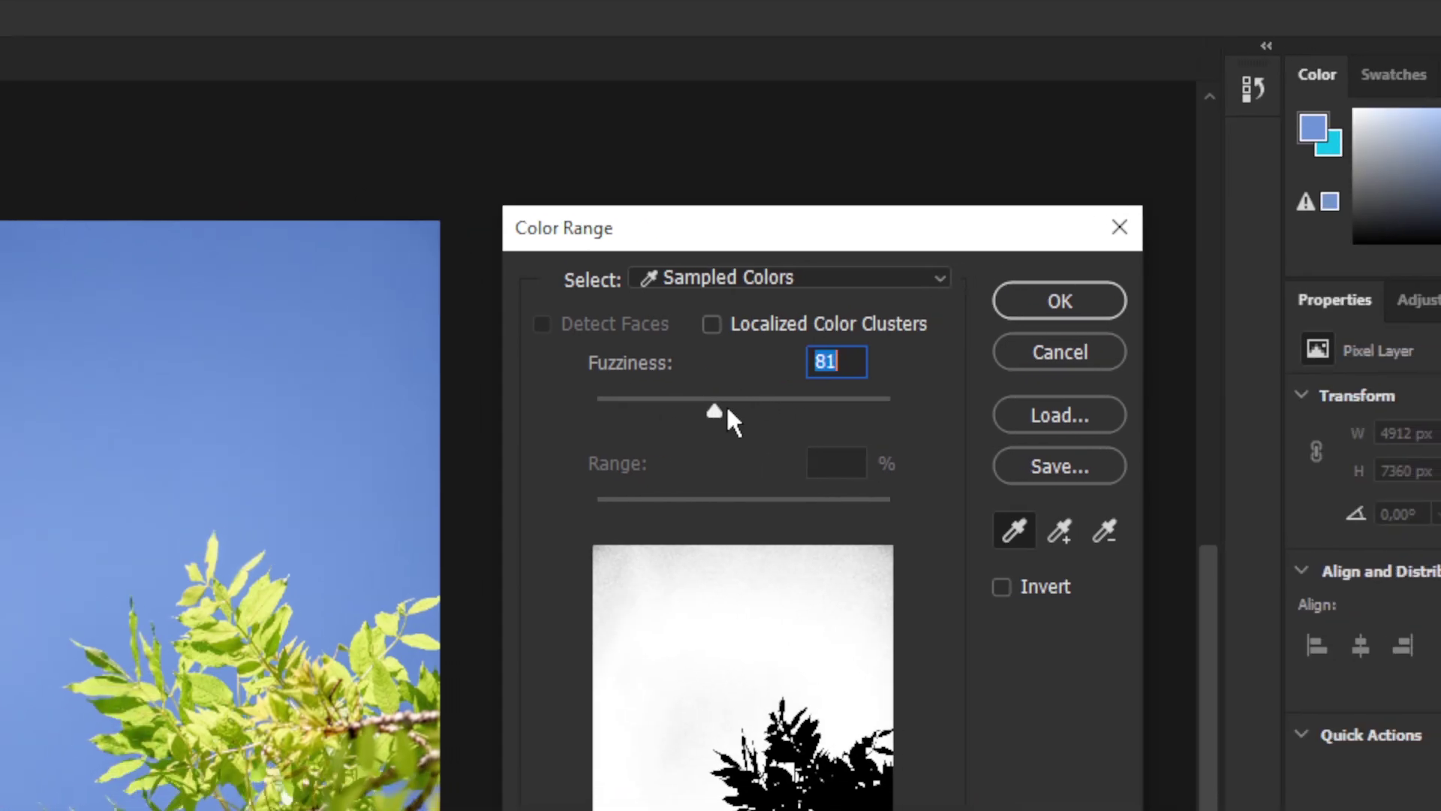
drag(883, 451, 989, 452)
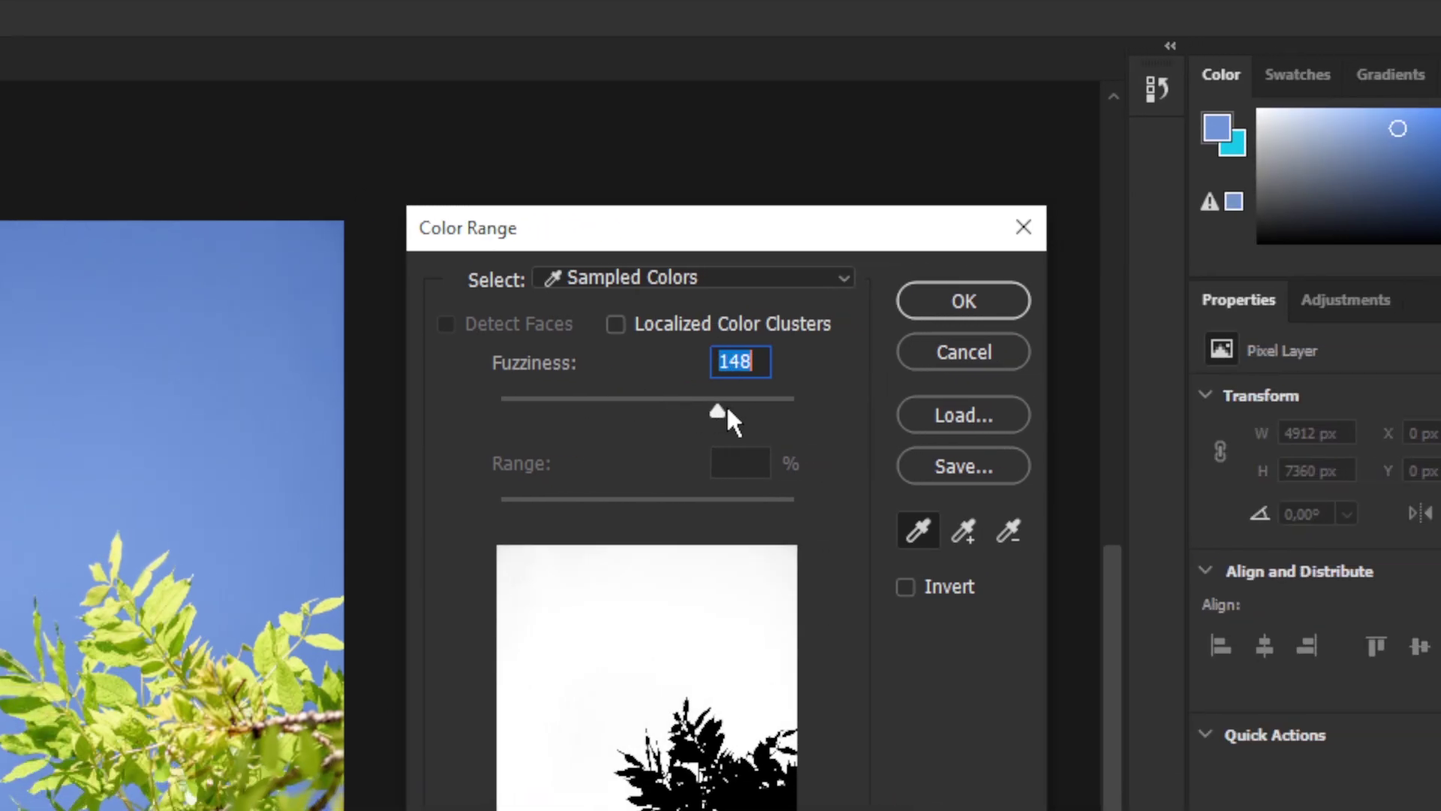
drag(727, 409, 628, 421)
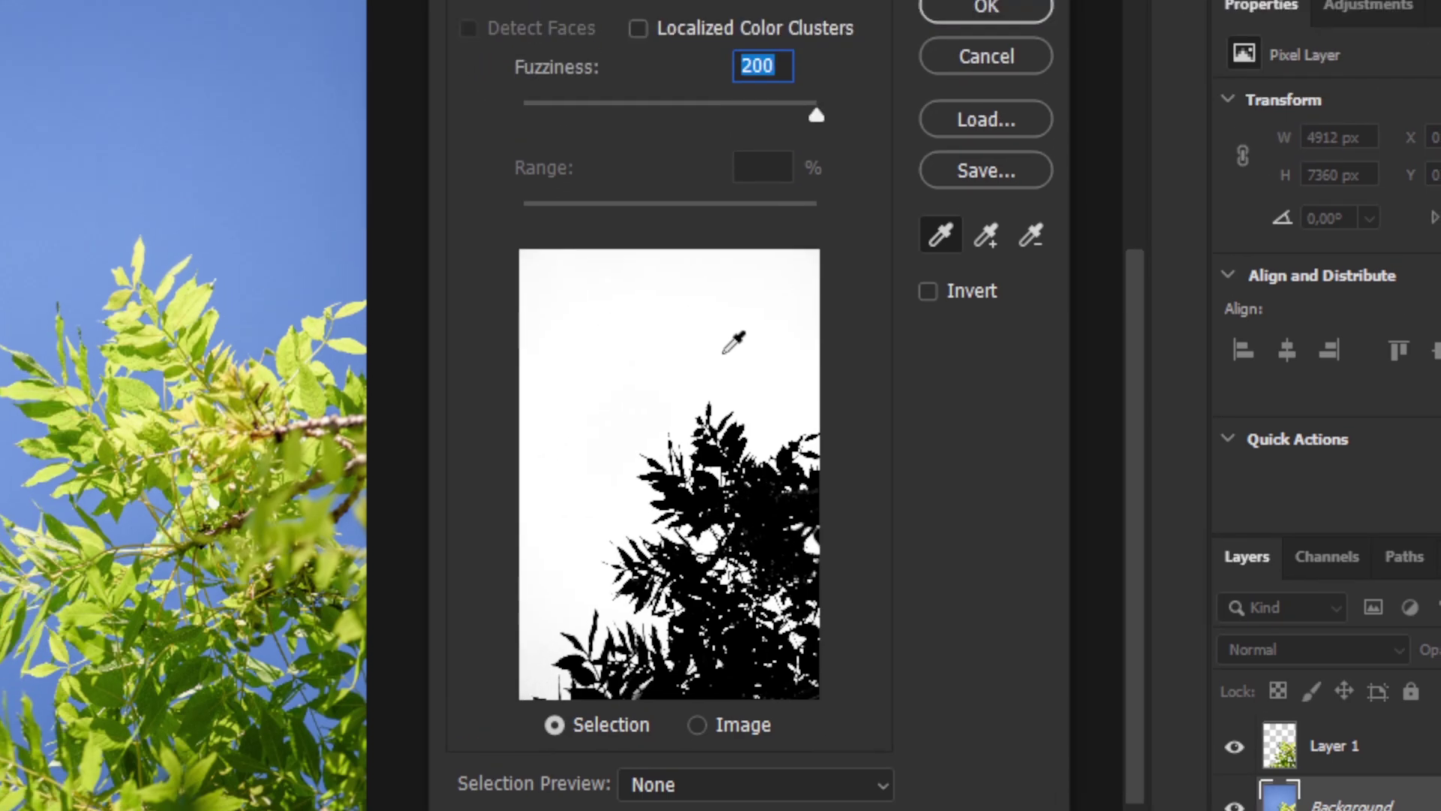
drag(817, 115, 674, 114)
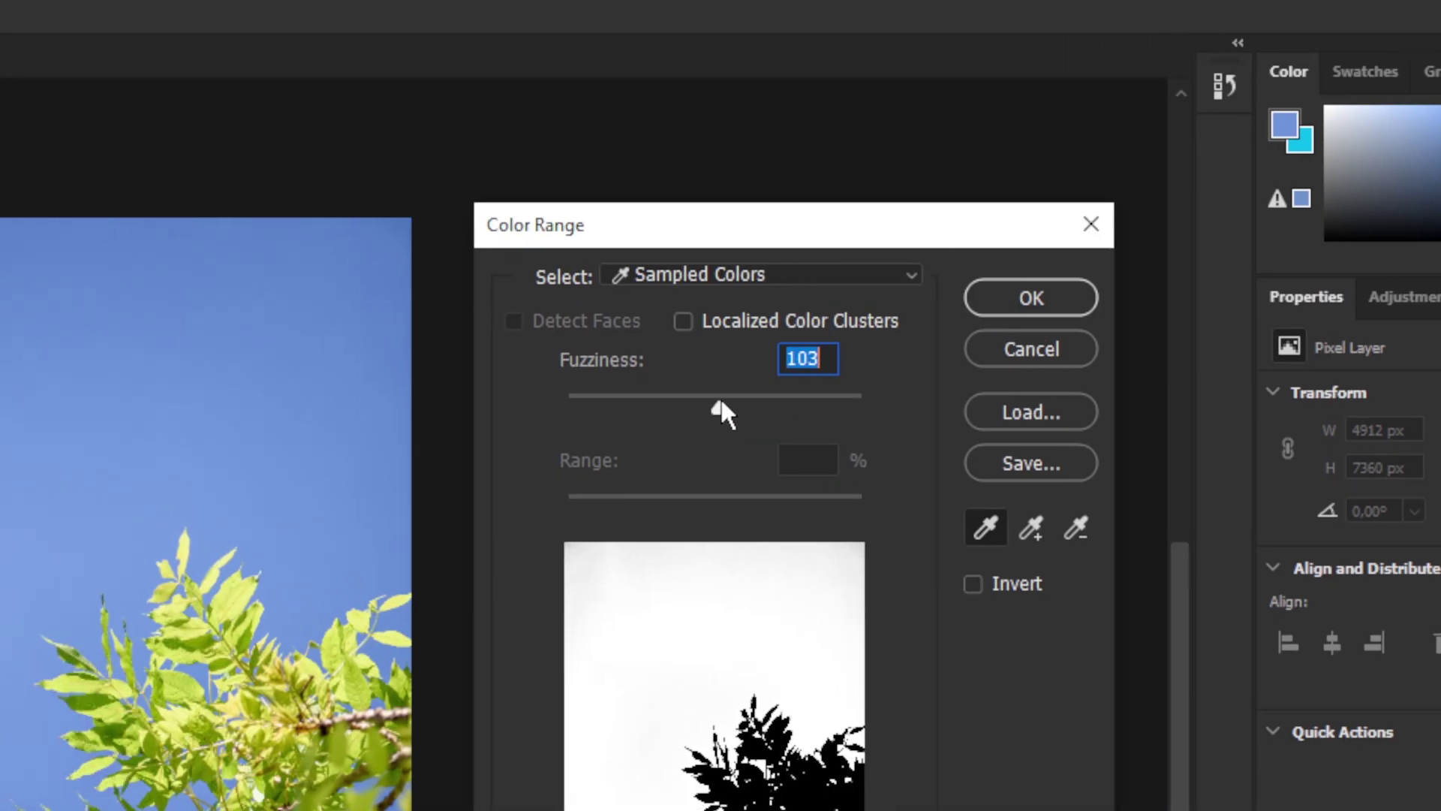
drag(719, 411, 620, 410)
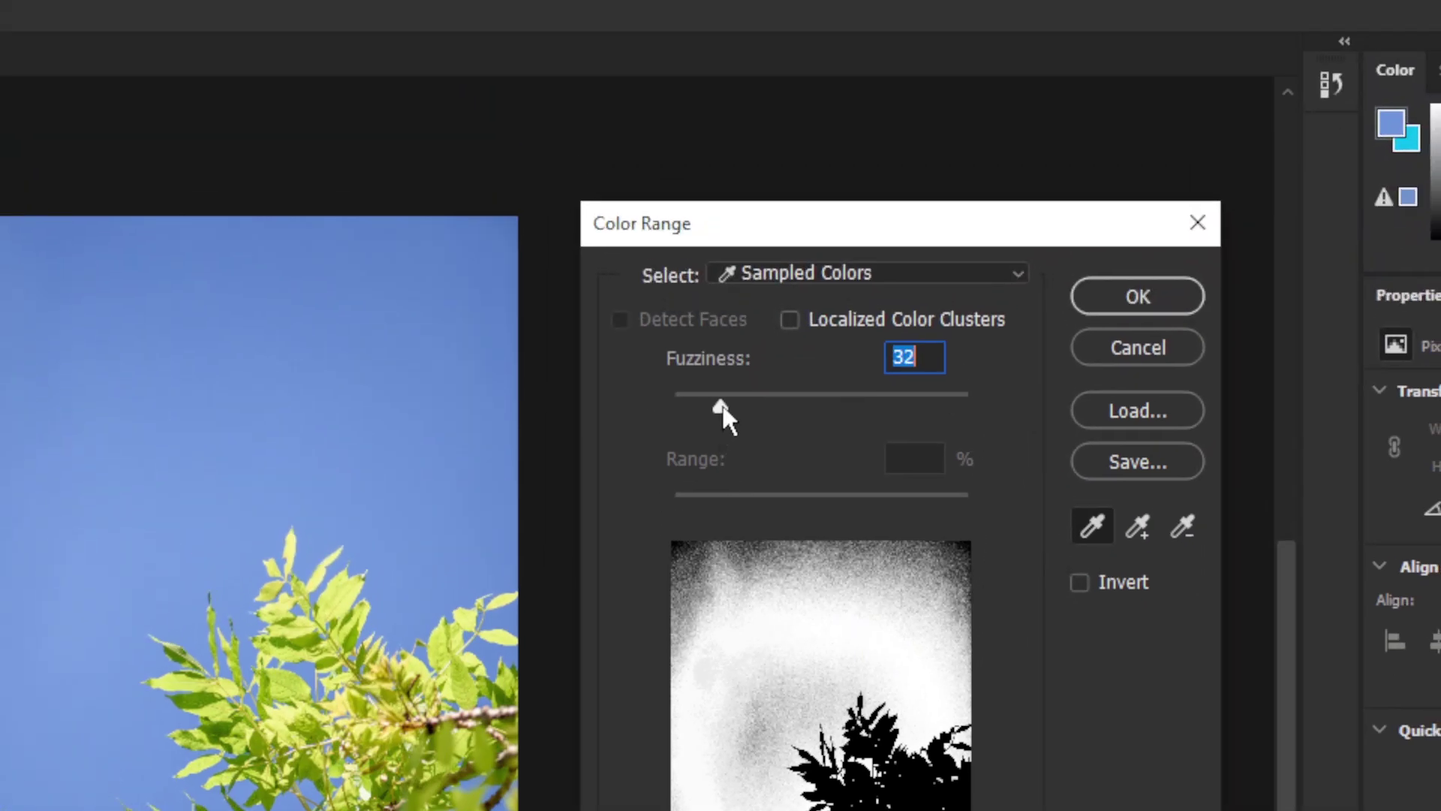
drag(714, 99, 1019, 127)
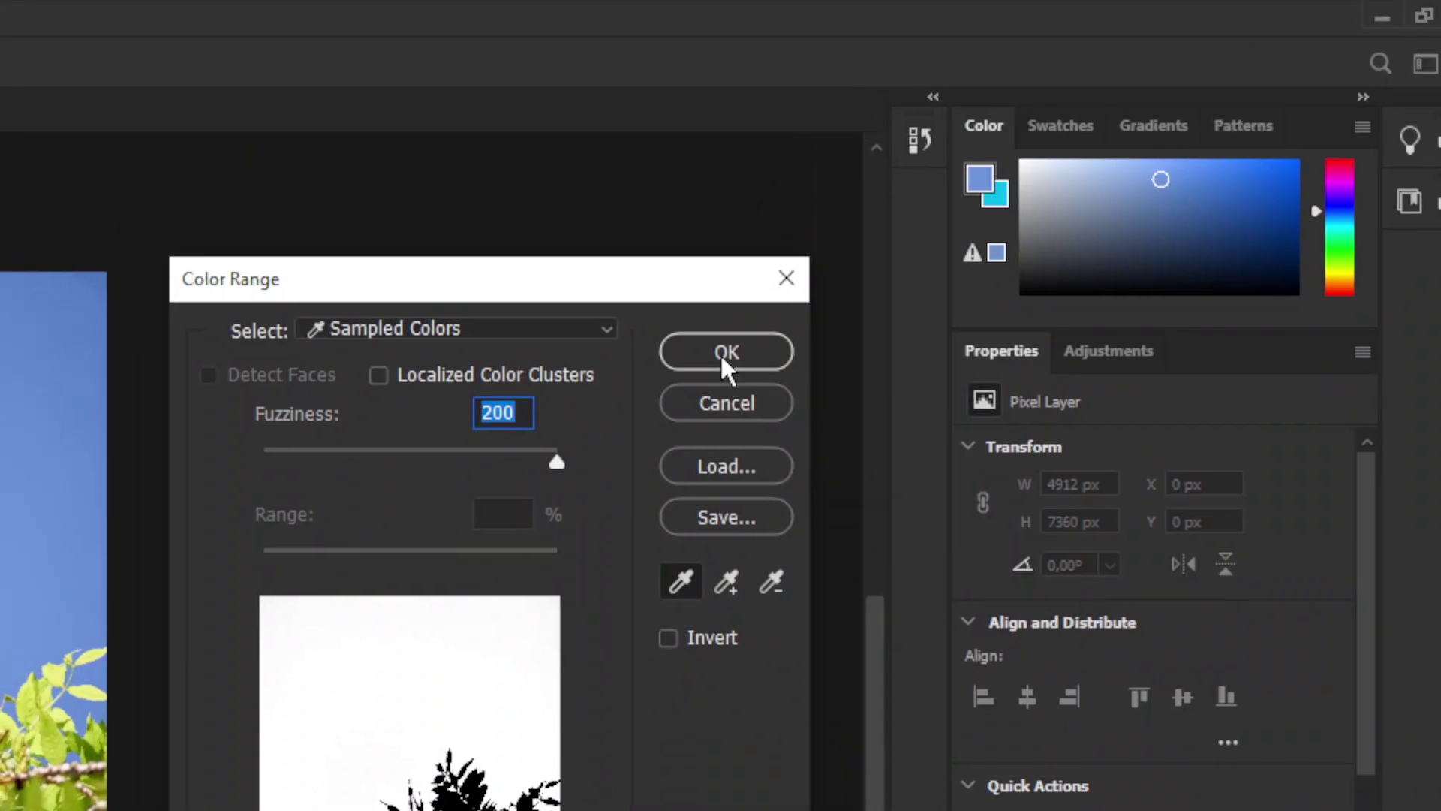
click(720, 353)
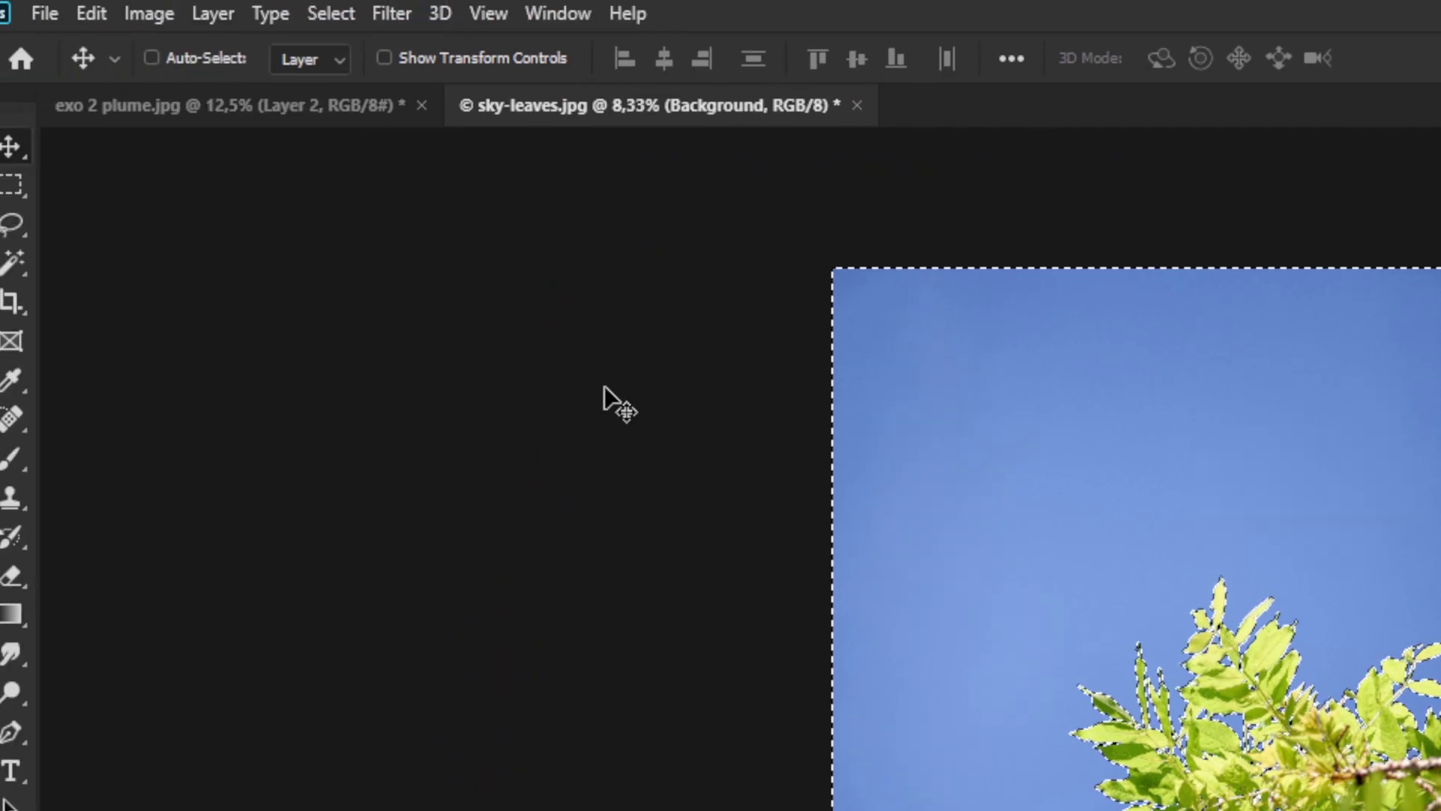
Invert the sky selection to copy the leaves onto a new layer, and hide the Background layer to preview the cutout.
click(11, 185)
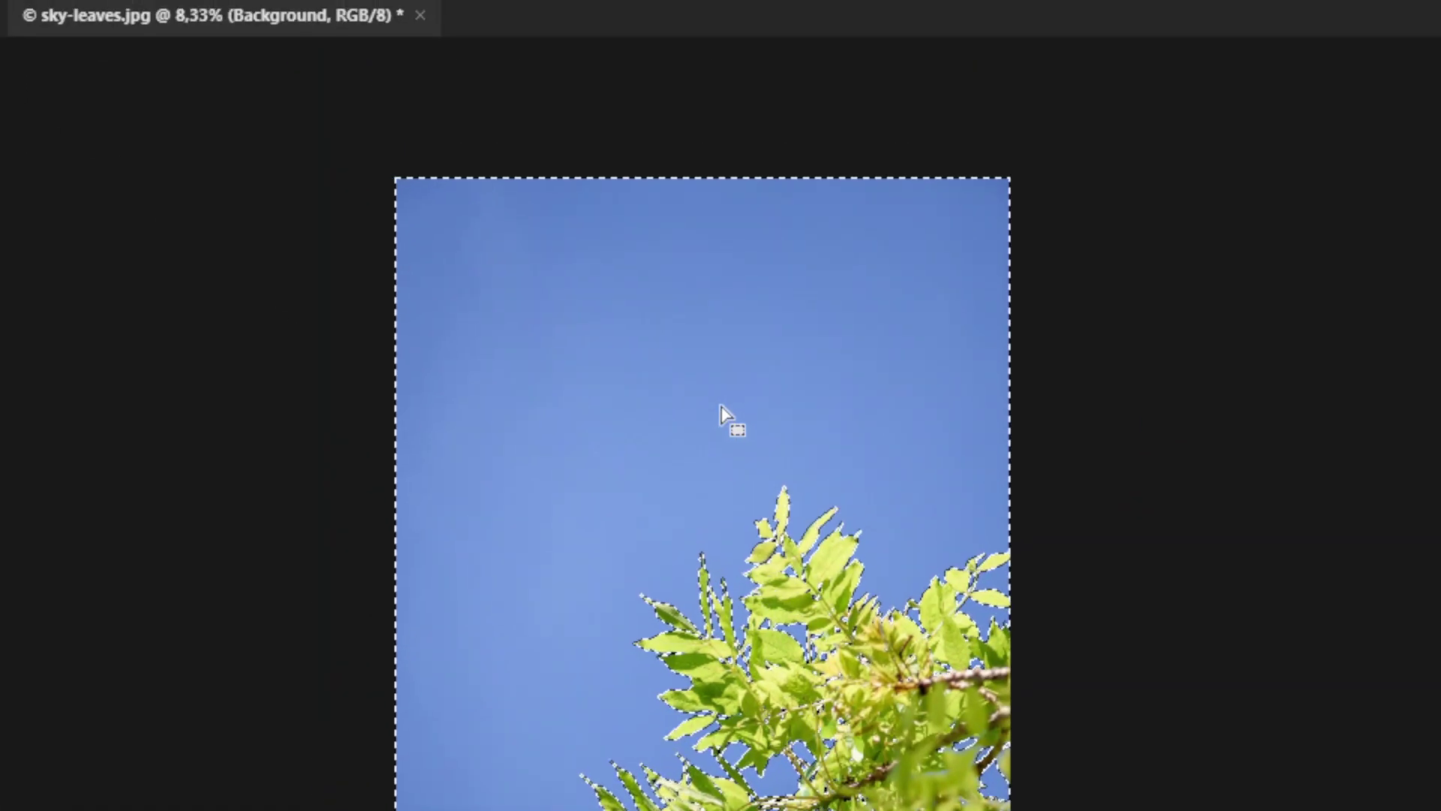
right_click(824, 136)
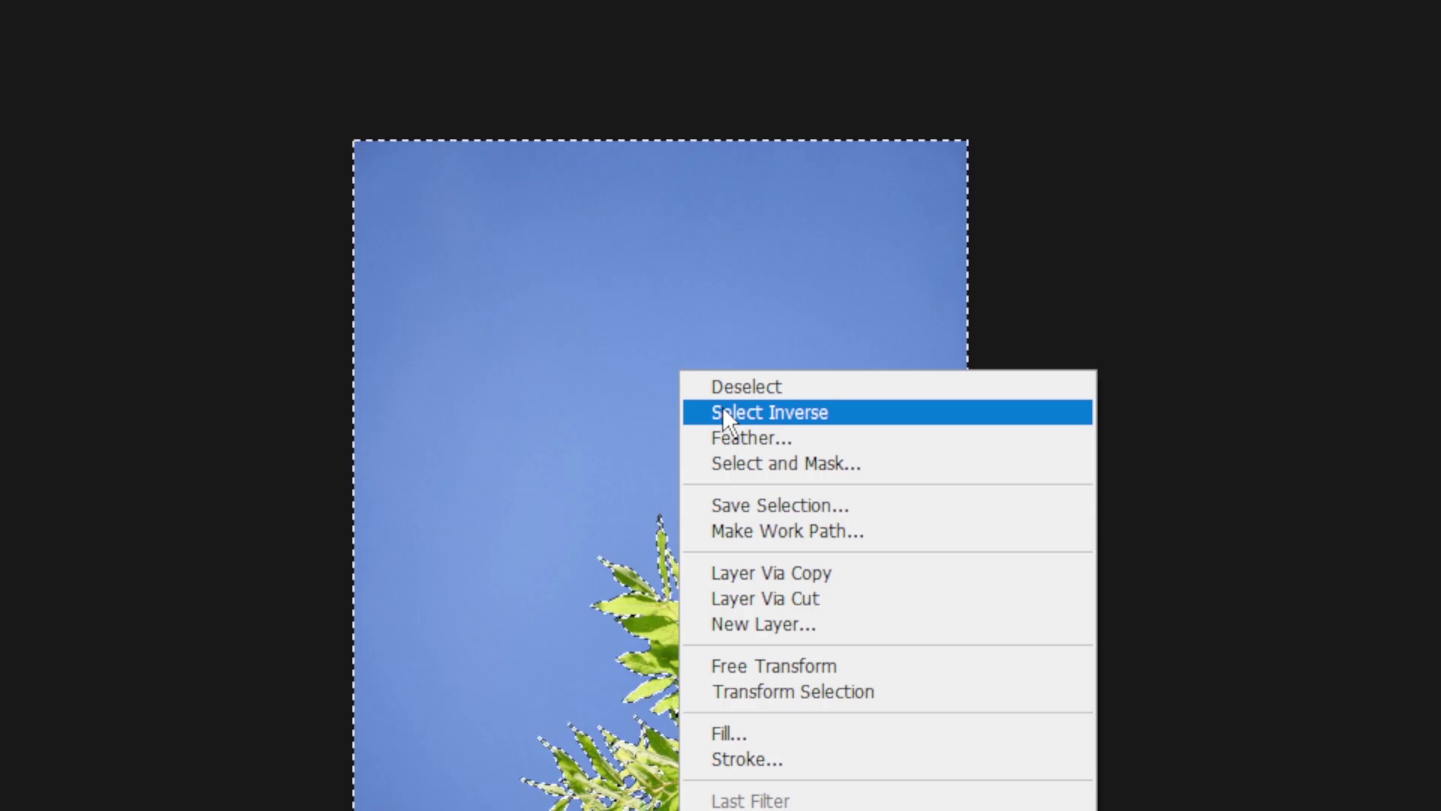
click(726, 415)
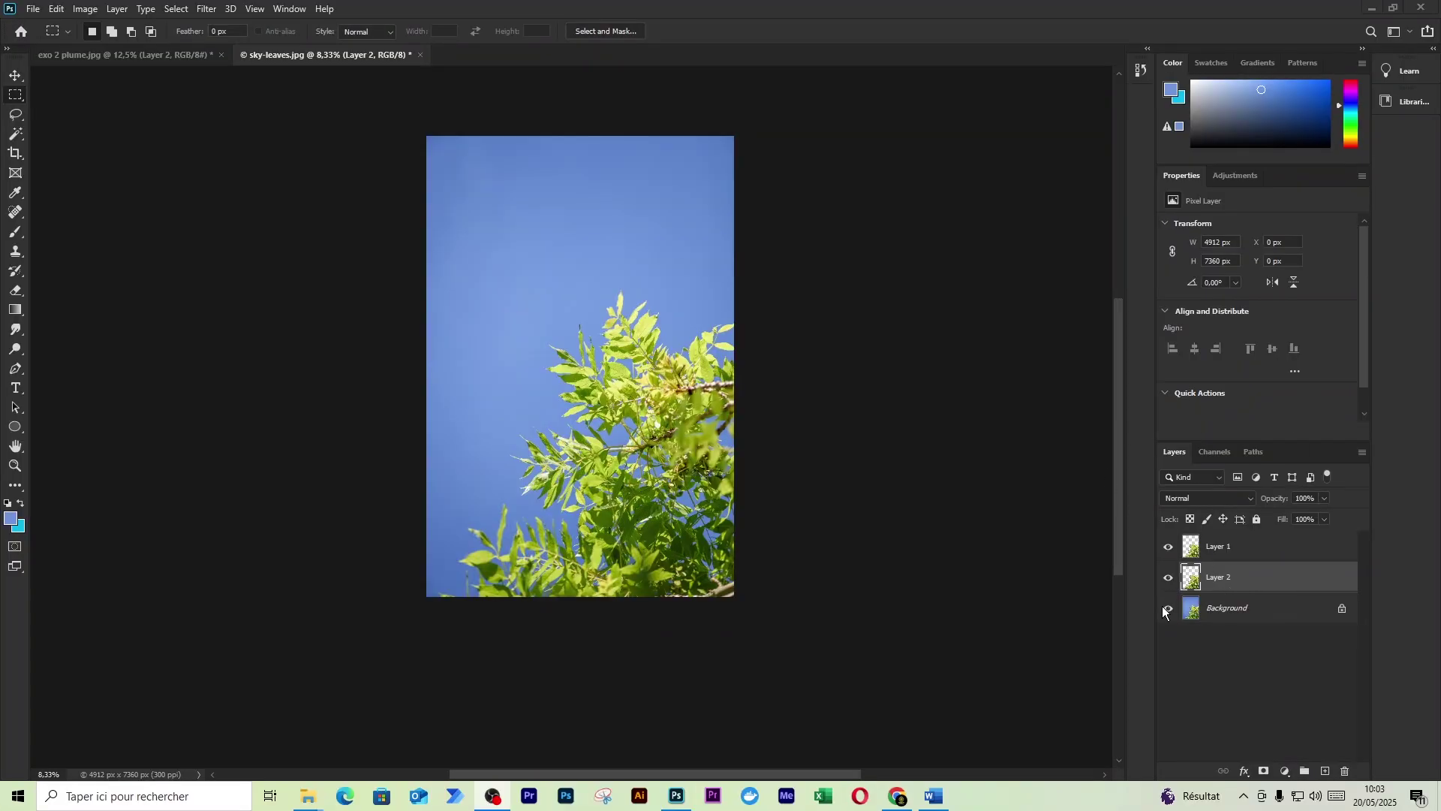
click(1169, 610)
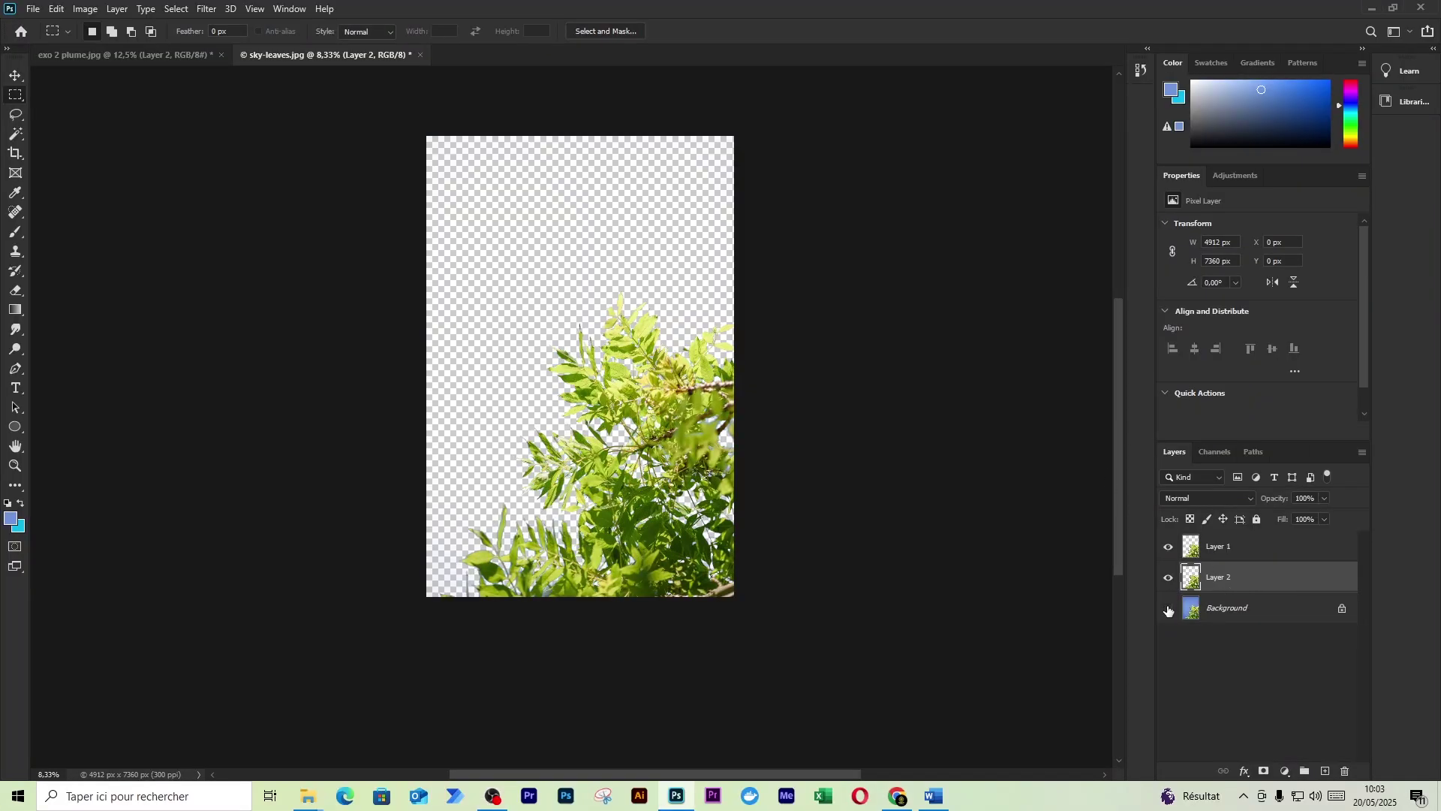
click(646, 422)
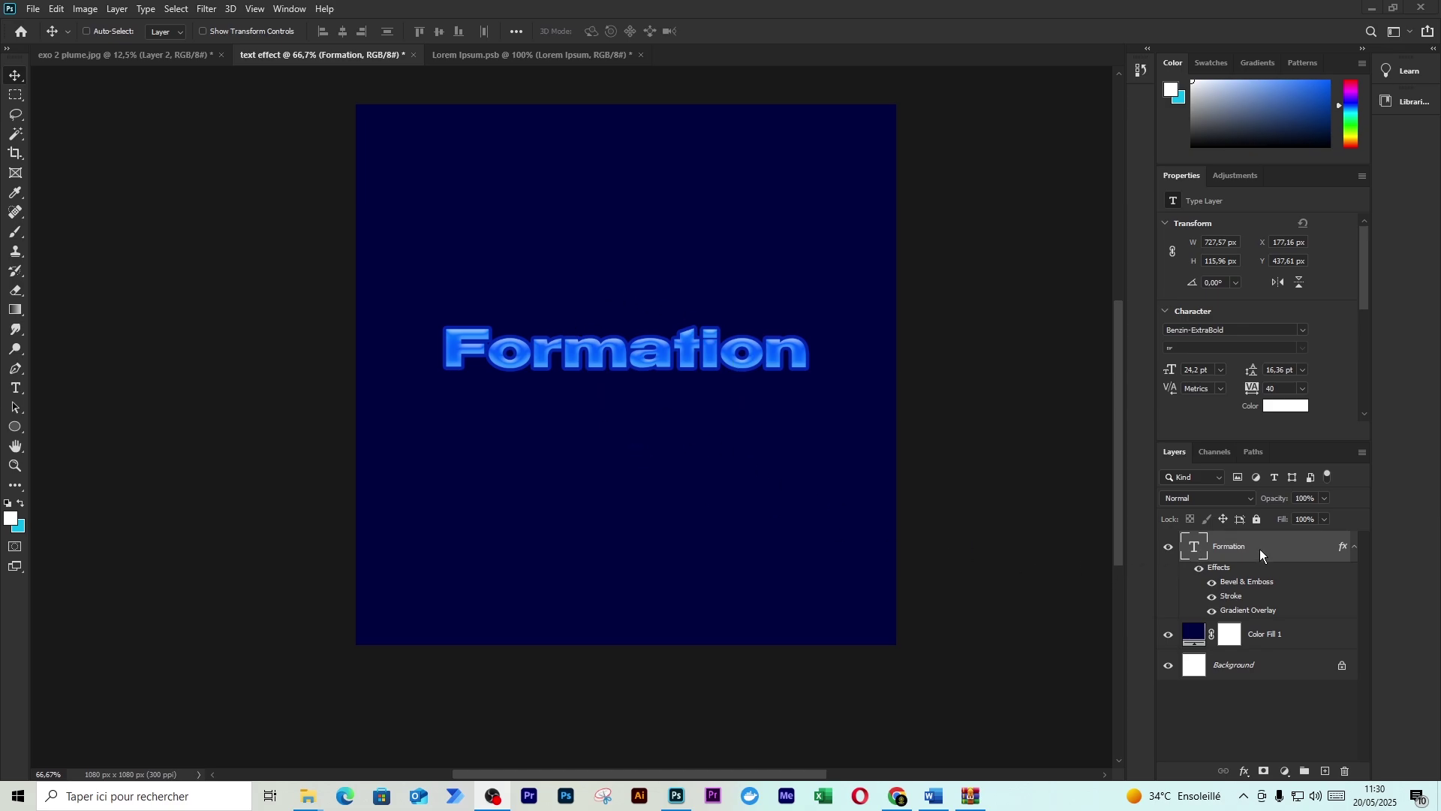
Delete the styled text layer in the text effect document and place new plain text "Formation" on the dark blue canvas.
key(Delete)
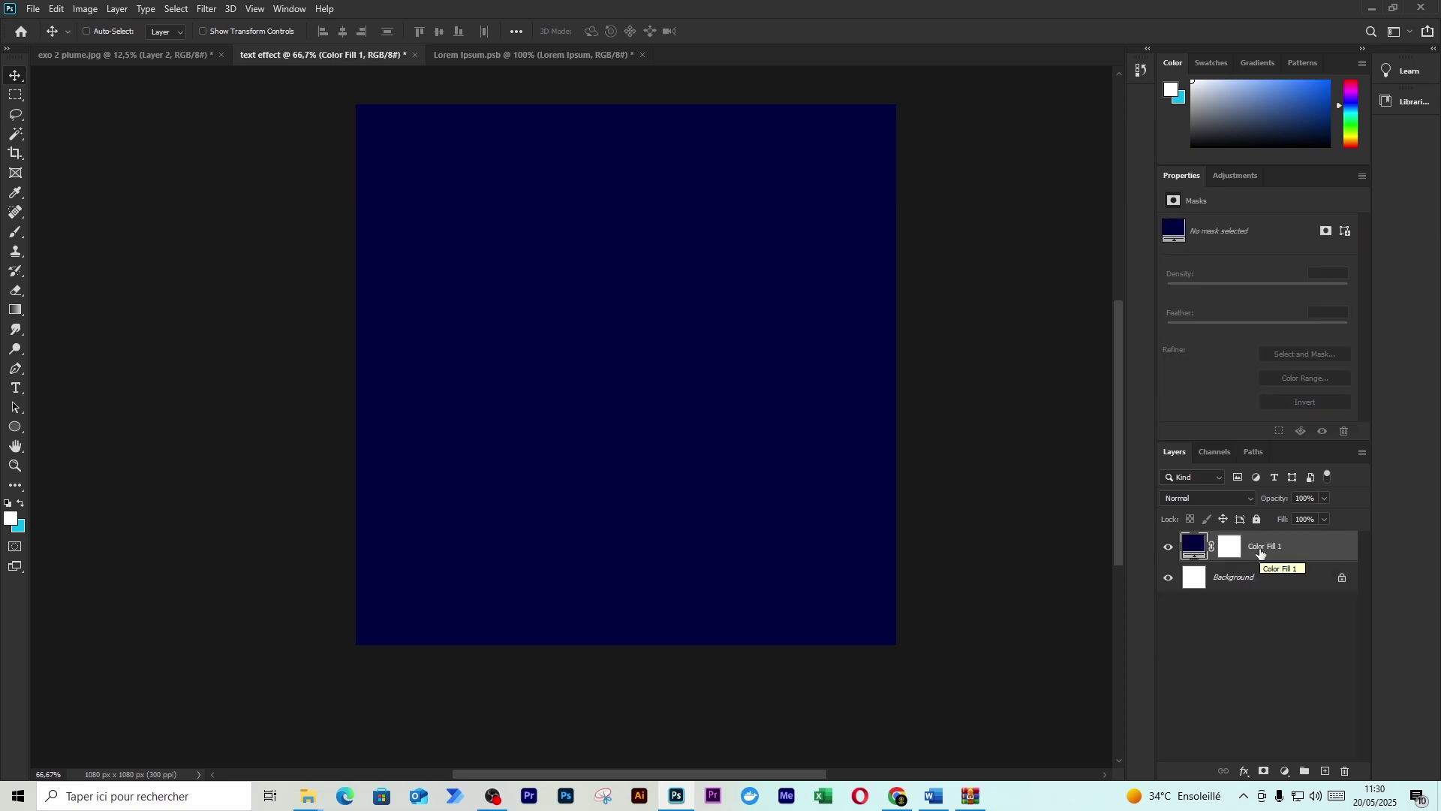
click(17, 388)
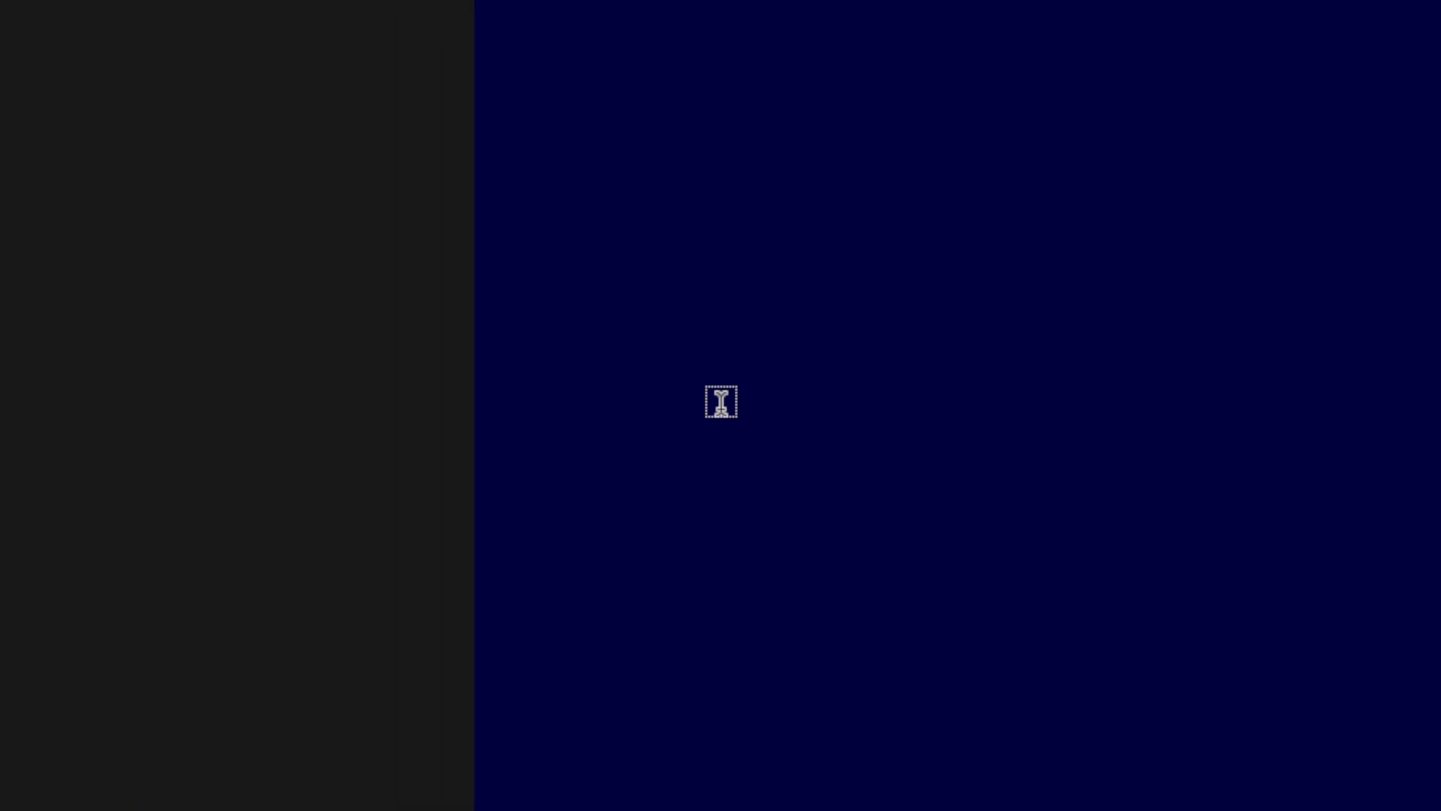
click(721, 402)
text(F)
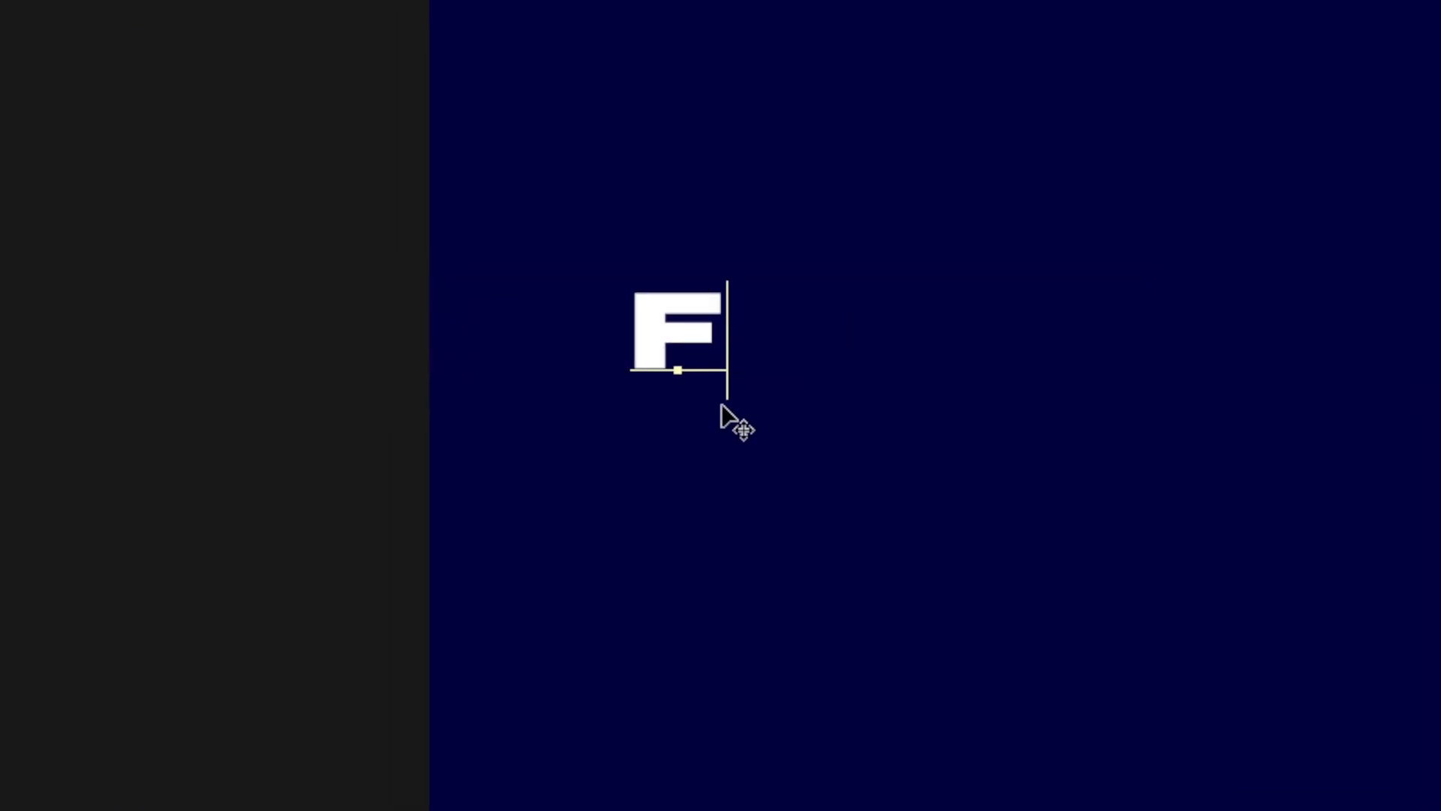
text(ormation)
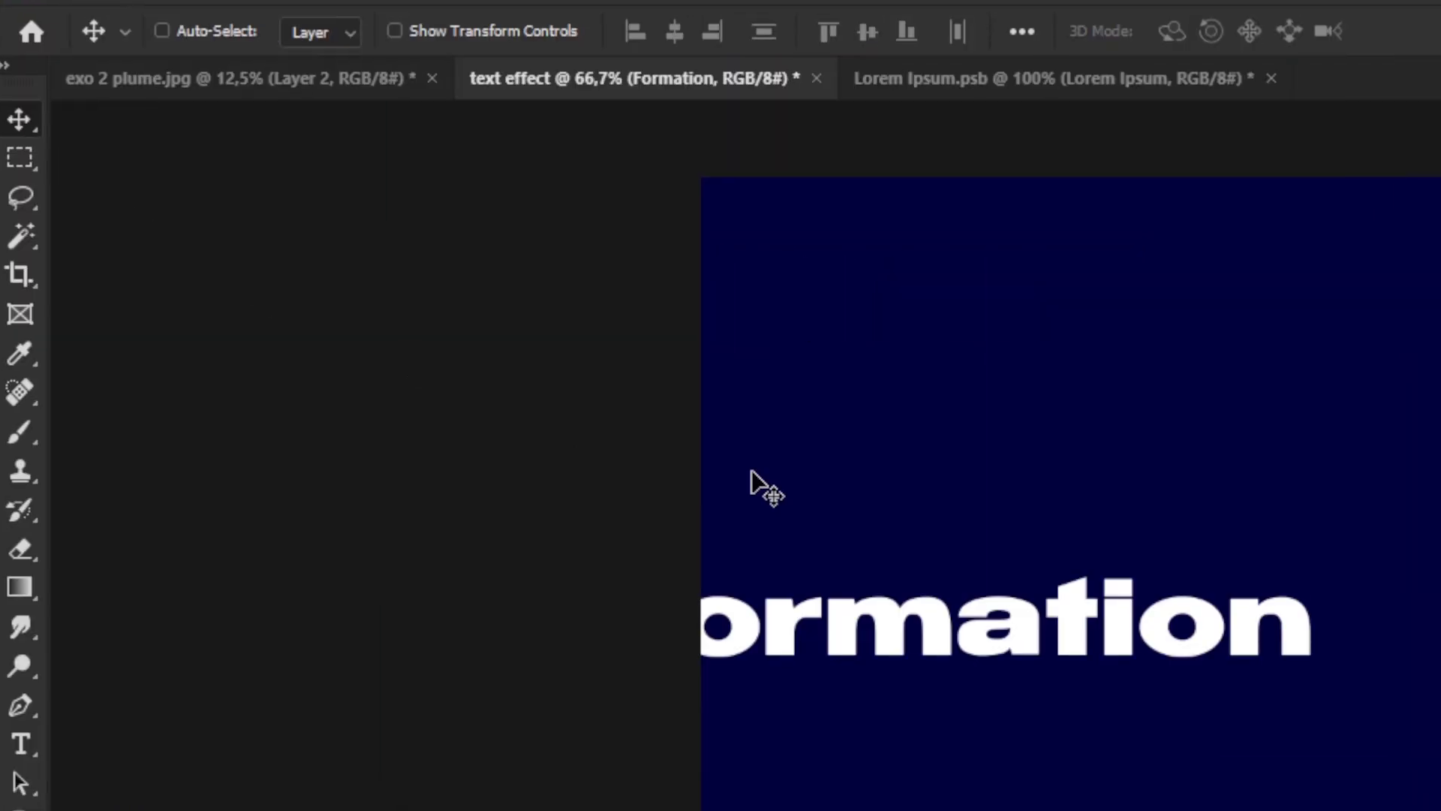
drag(1208, 638, 727, 403)
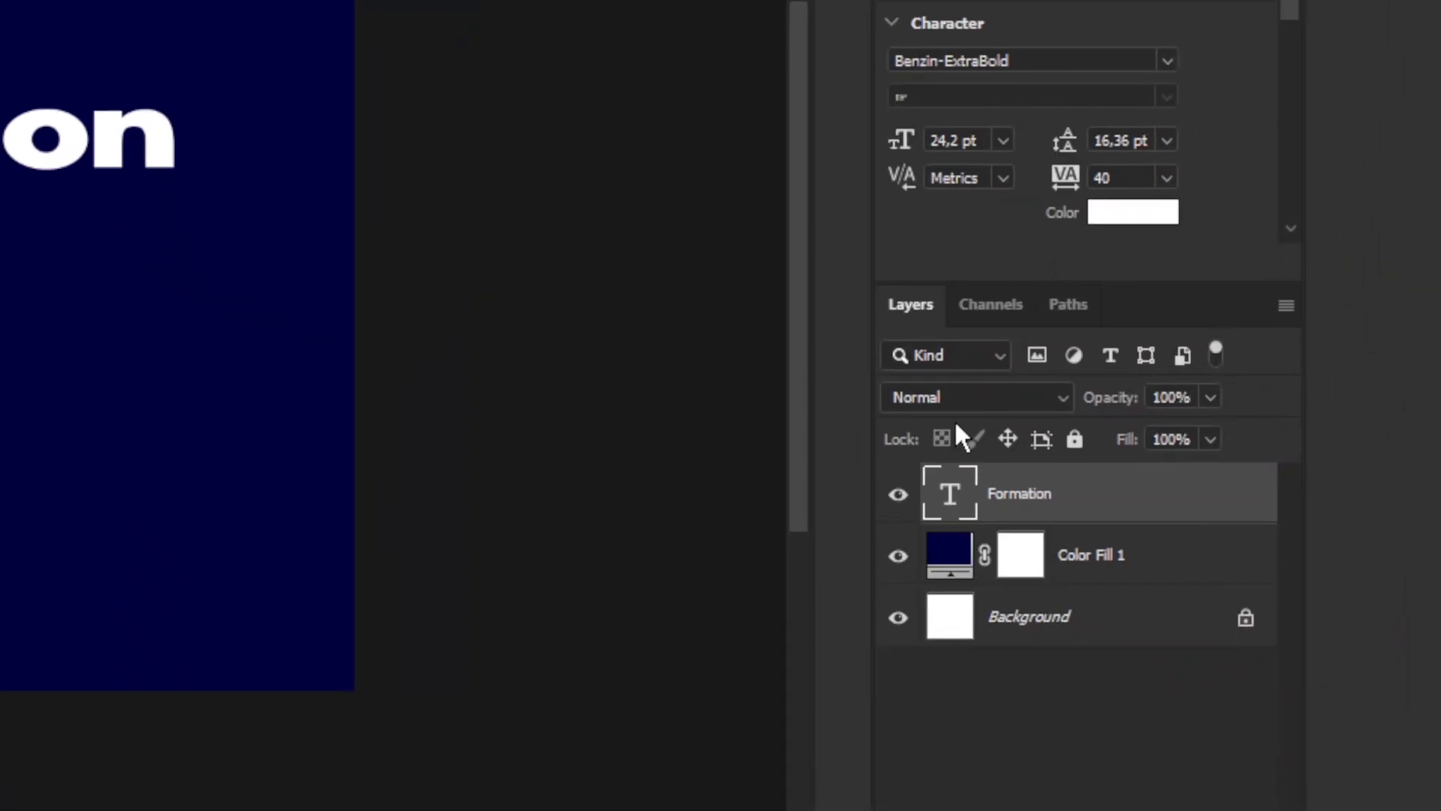
Add a Gradient Overlay effect to the Formation text layer through its blending options.
right_click(1052, 411)
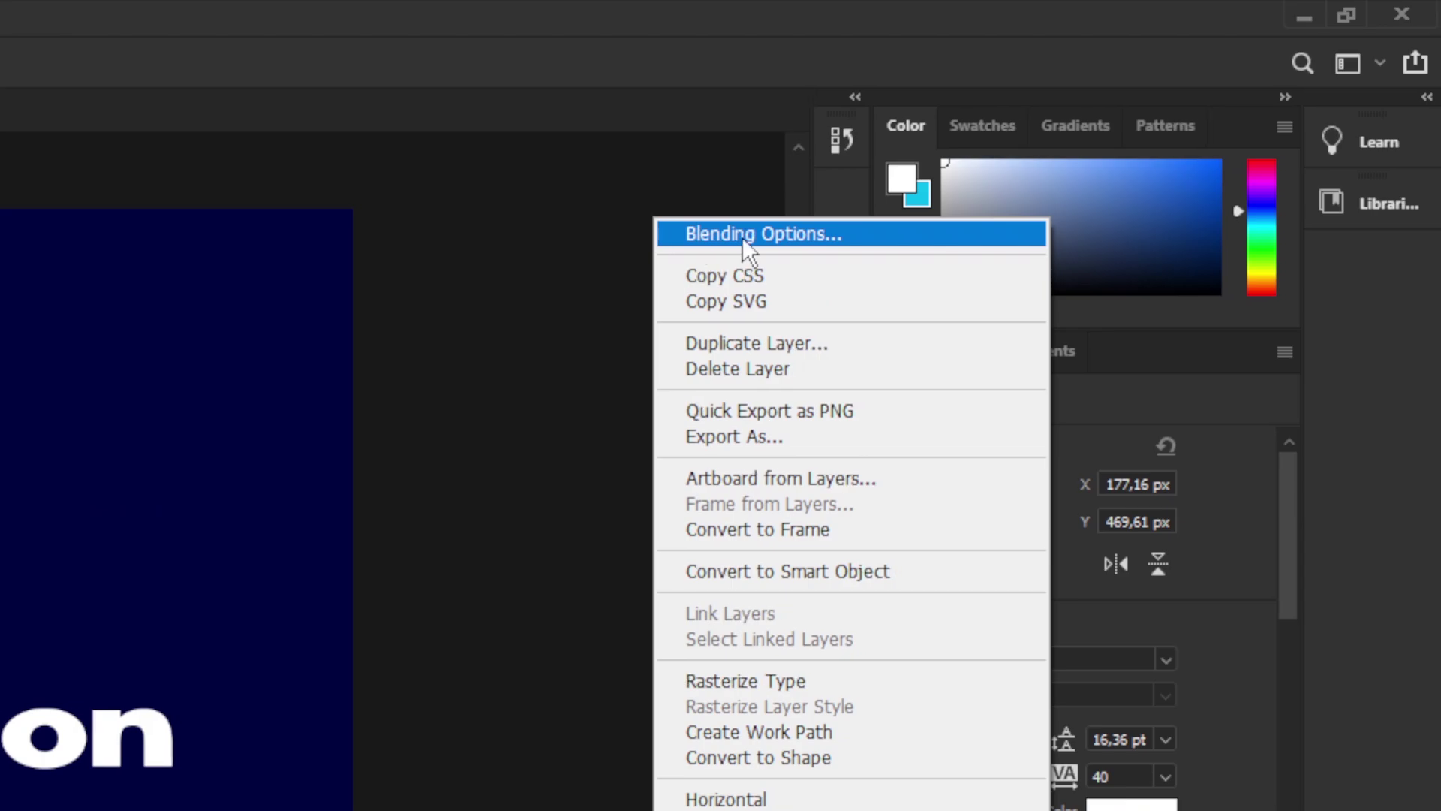
click(753, 235)
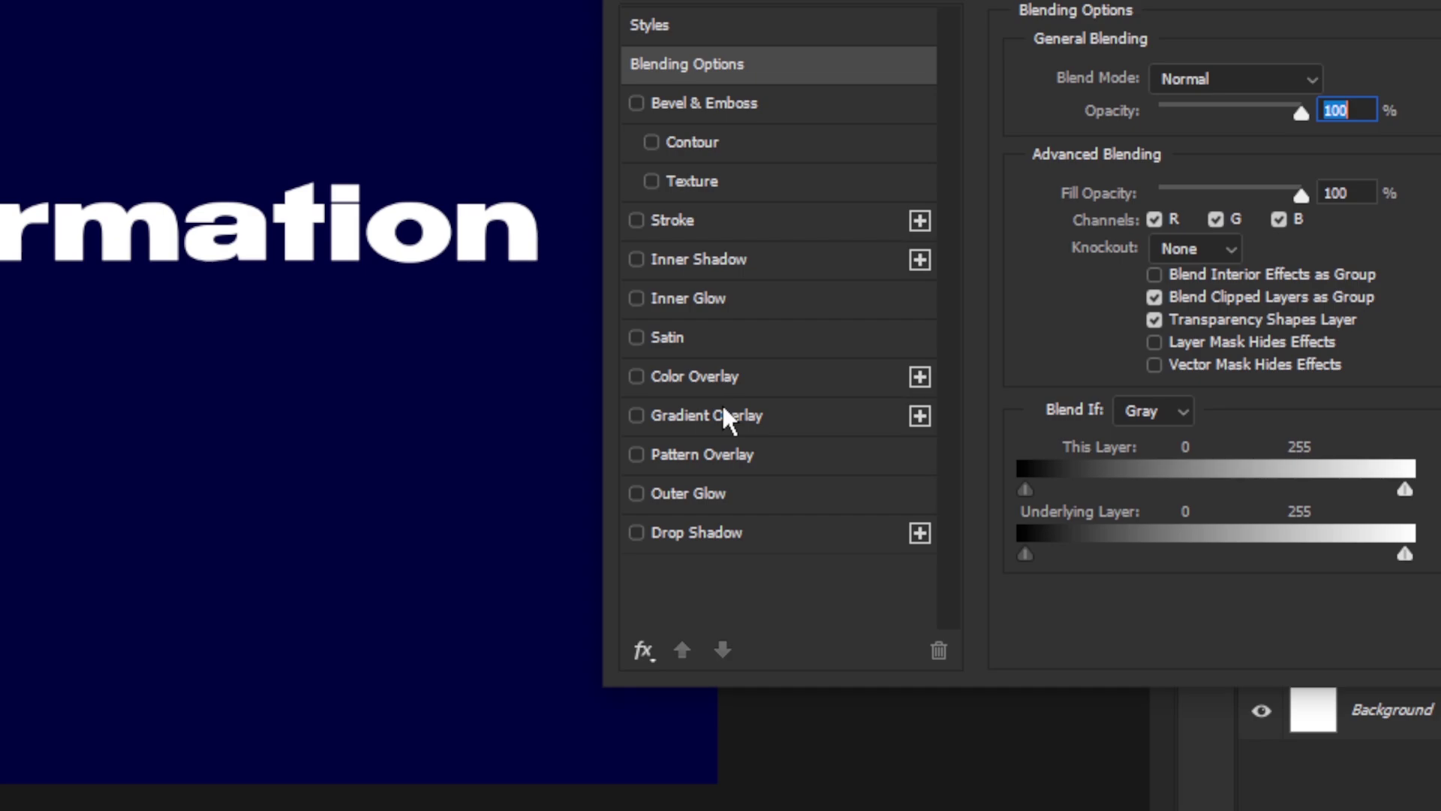
click(727, 418)
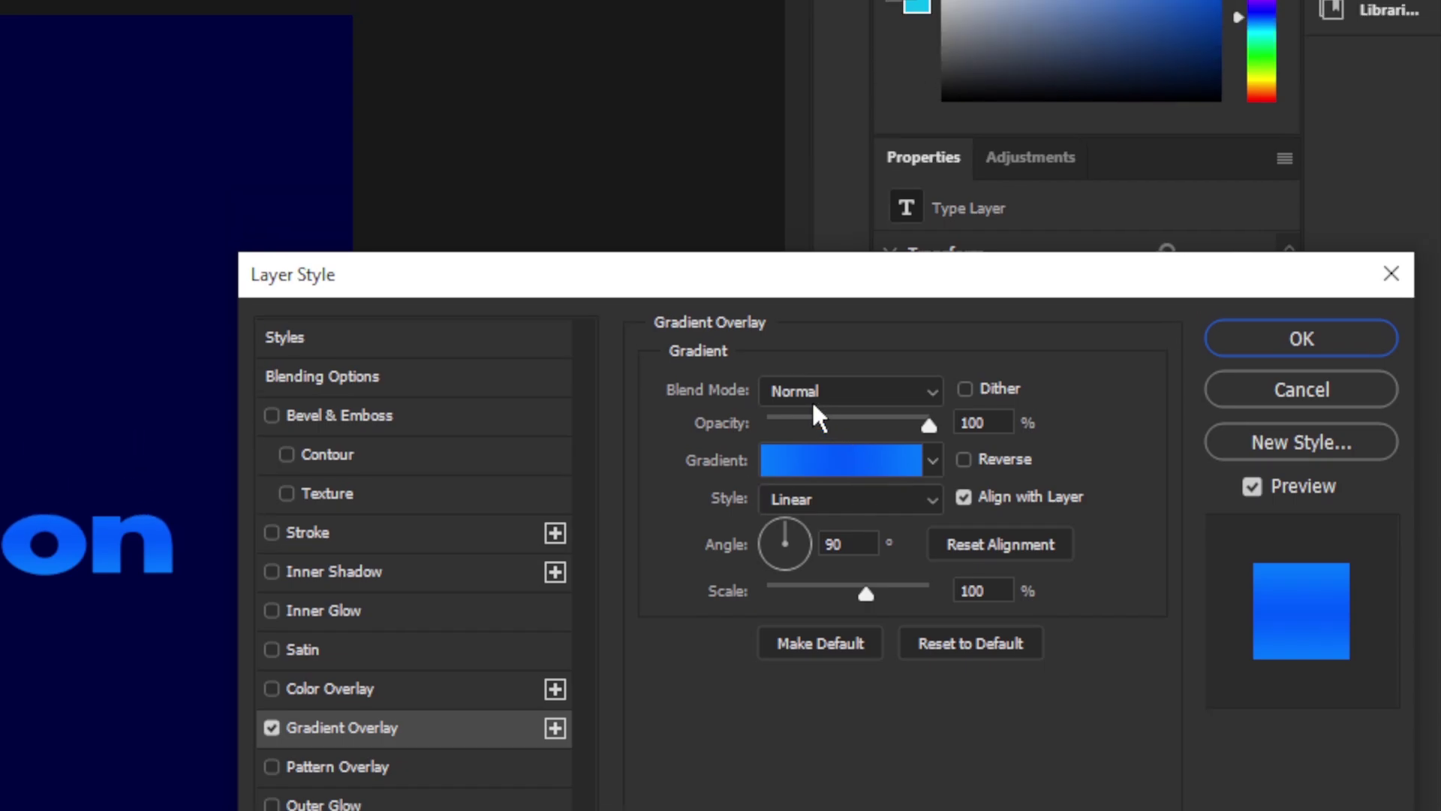
Change the first color stop of the overlay's gradient, at location 0%, to a yellow-green near ced032.
click(850, 461)
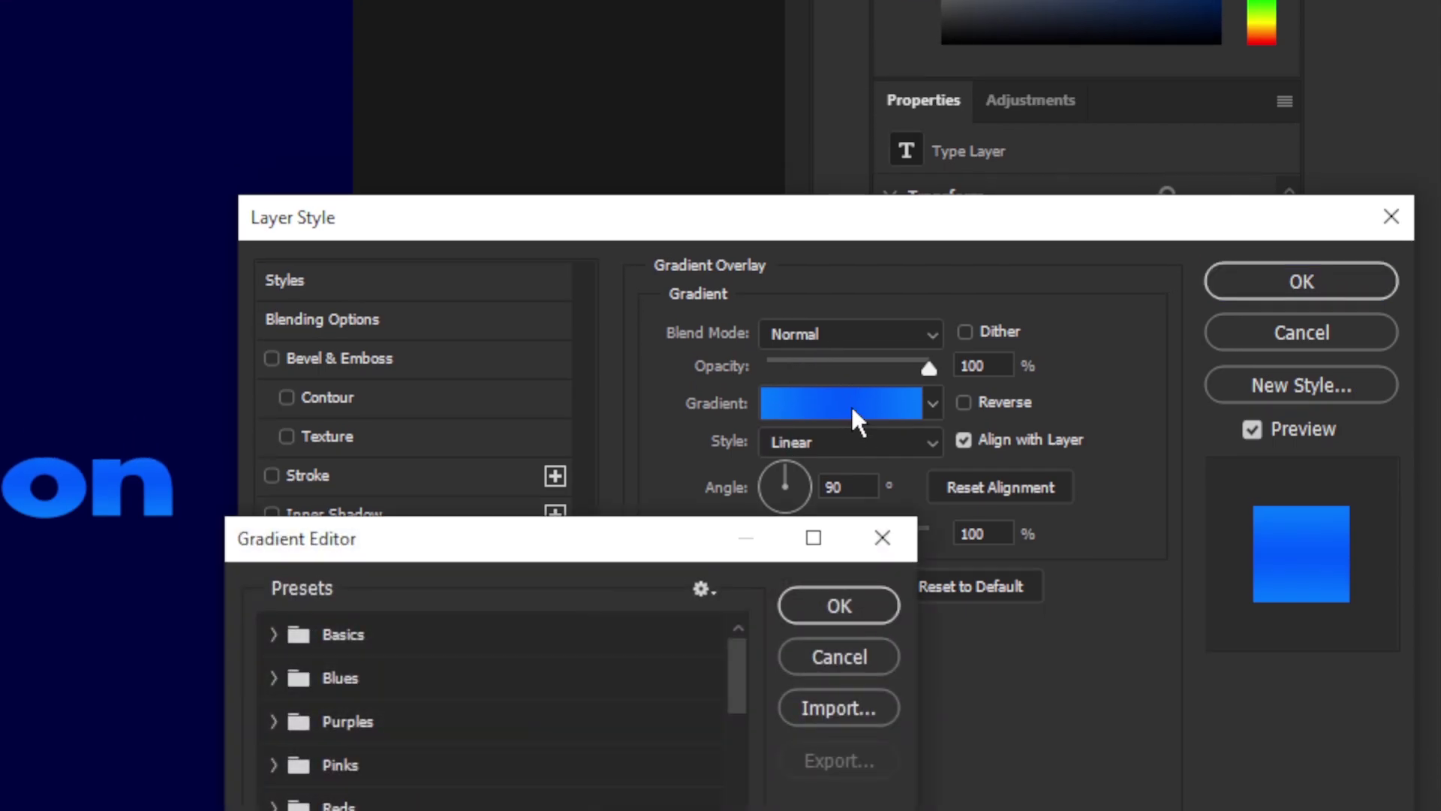
drag(650, 539, 899, 312)
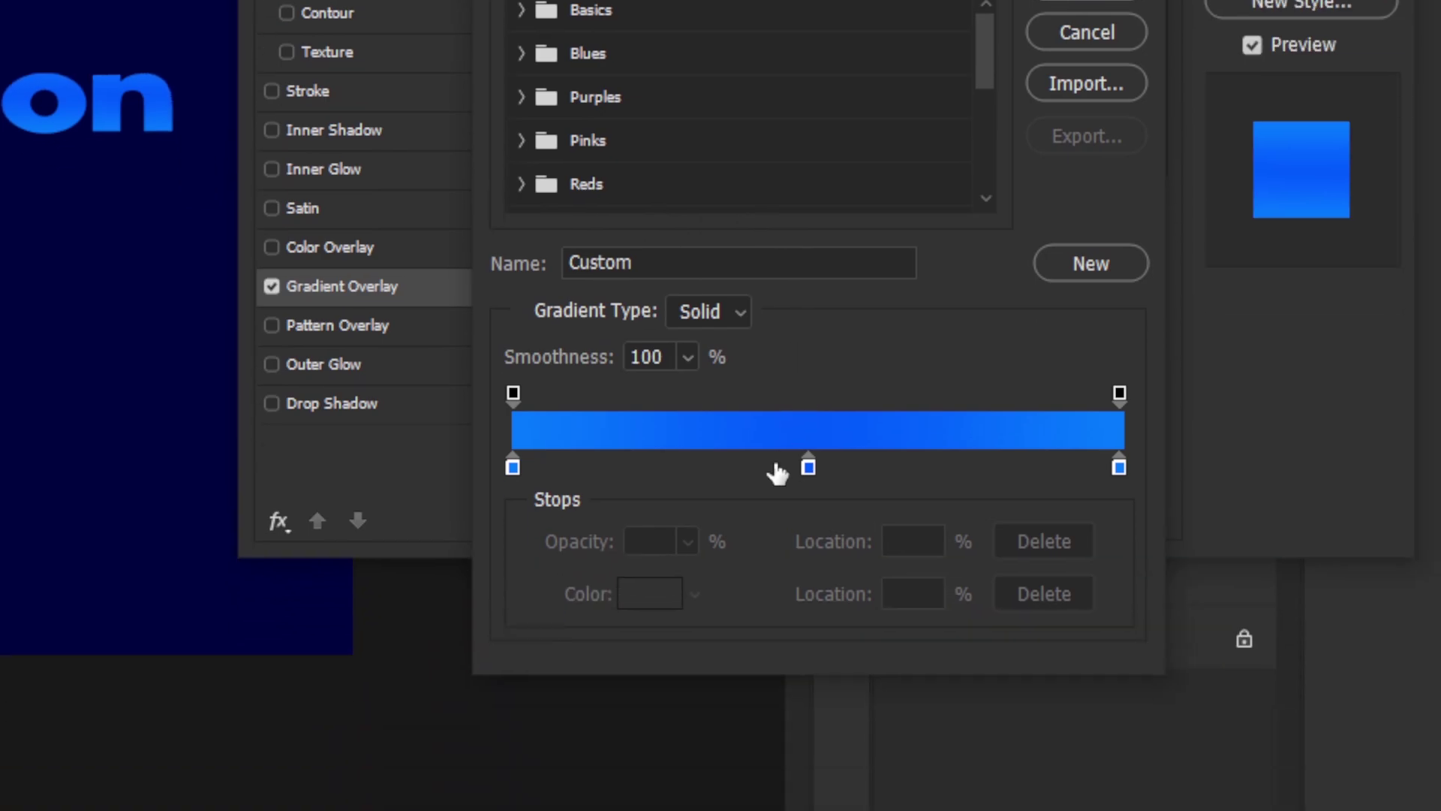
click(513, 468)
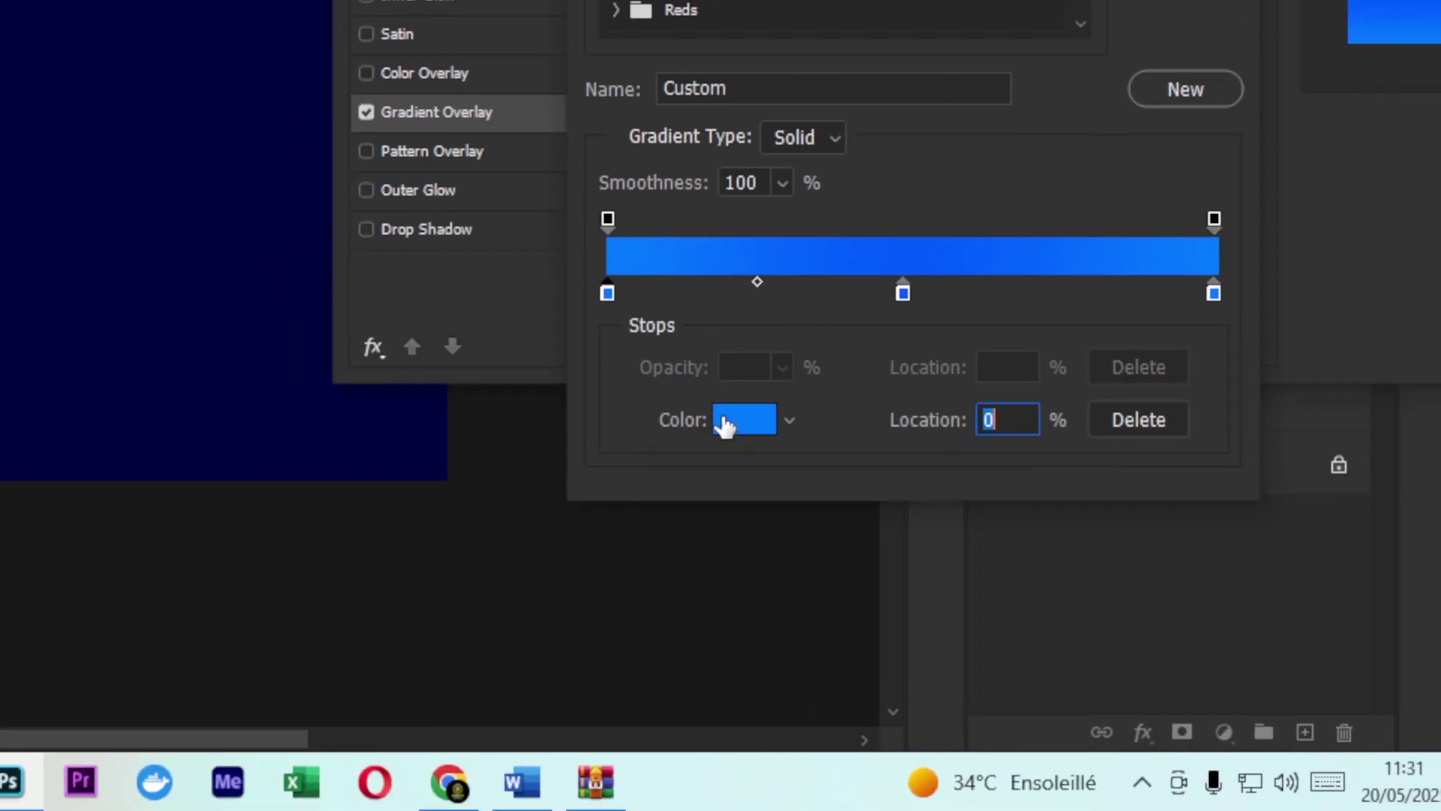
click(724, 422)
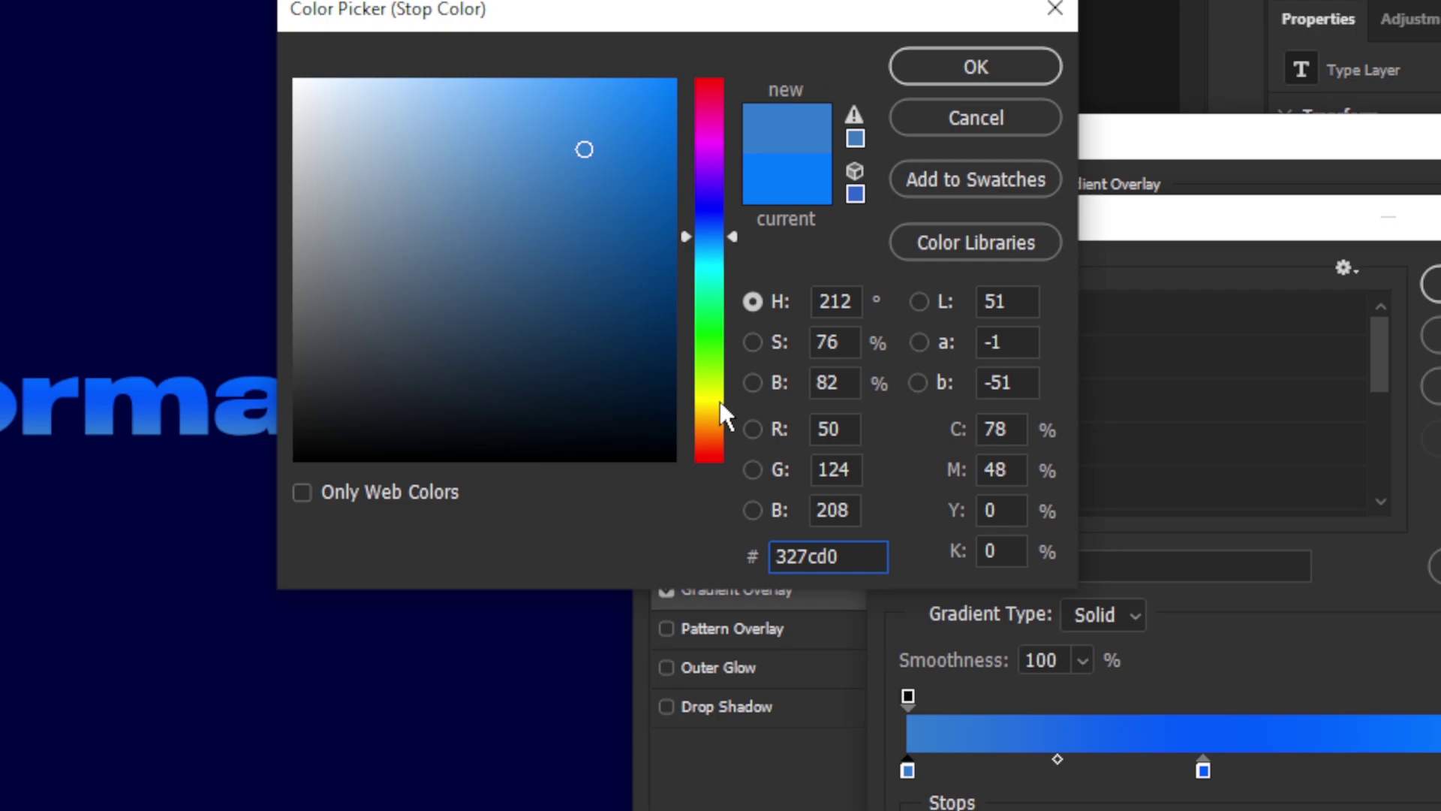
click(724, 409)
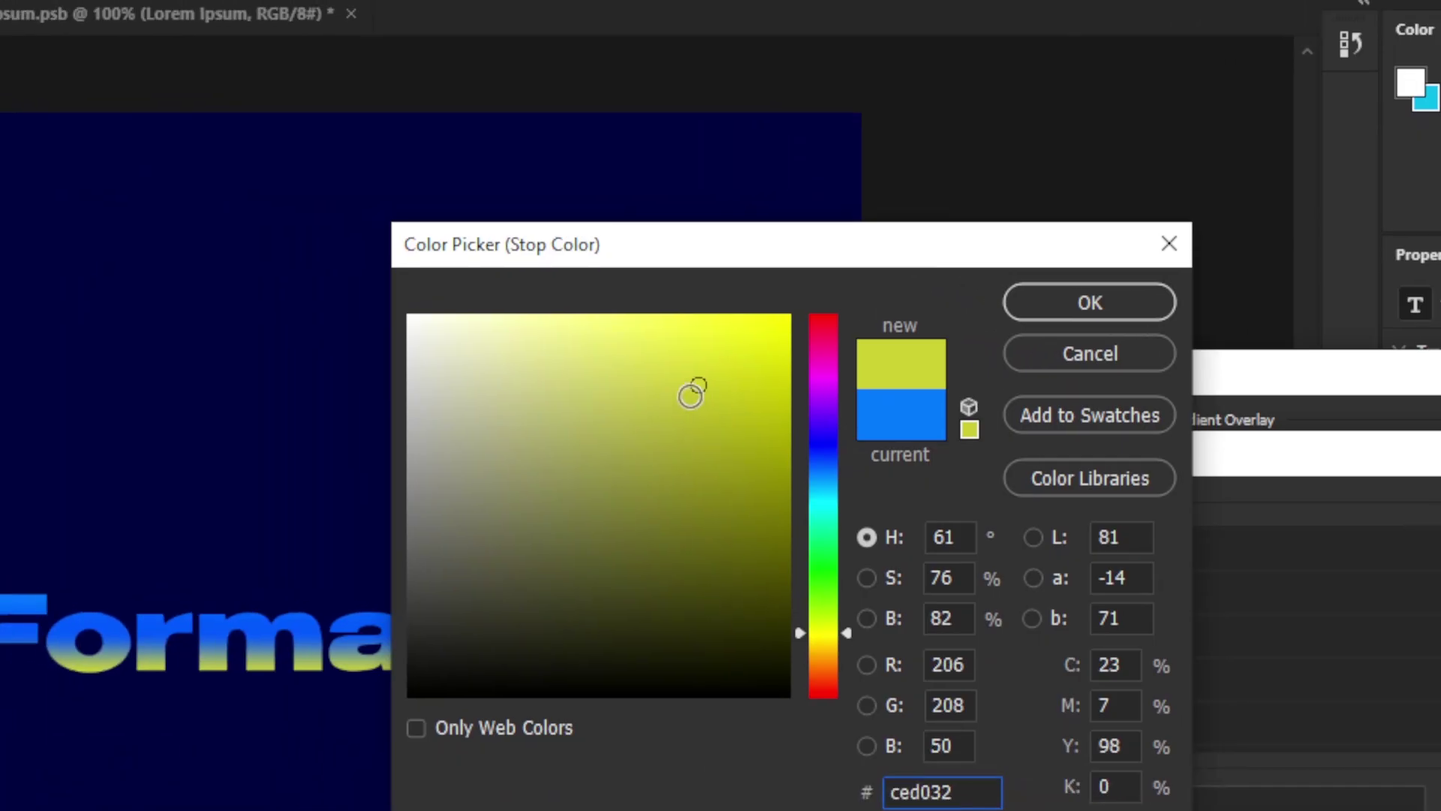
click(1030, 304)
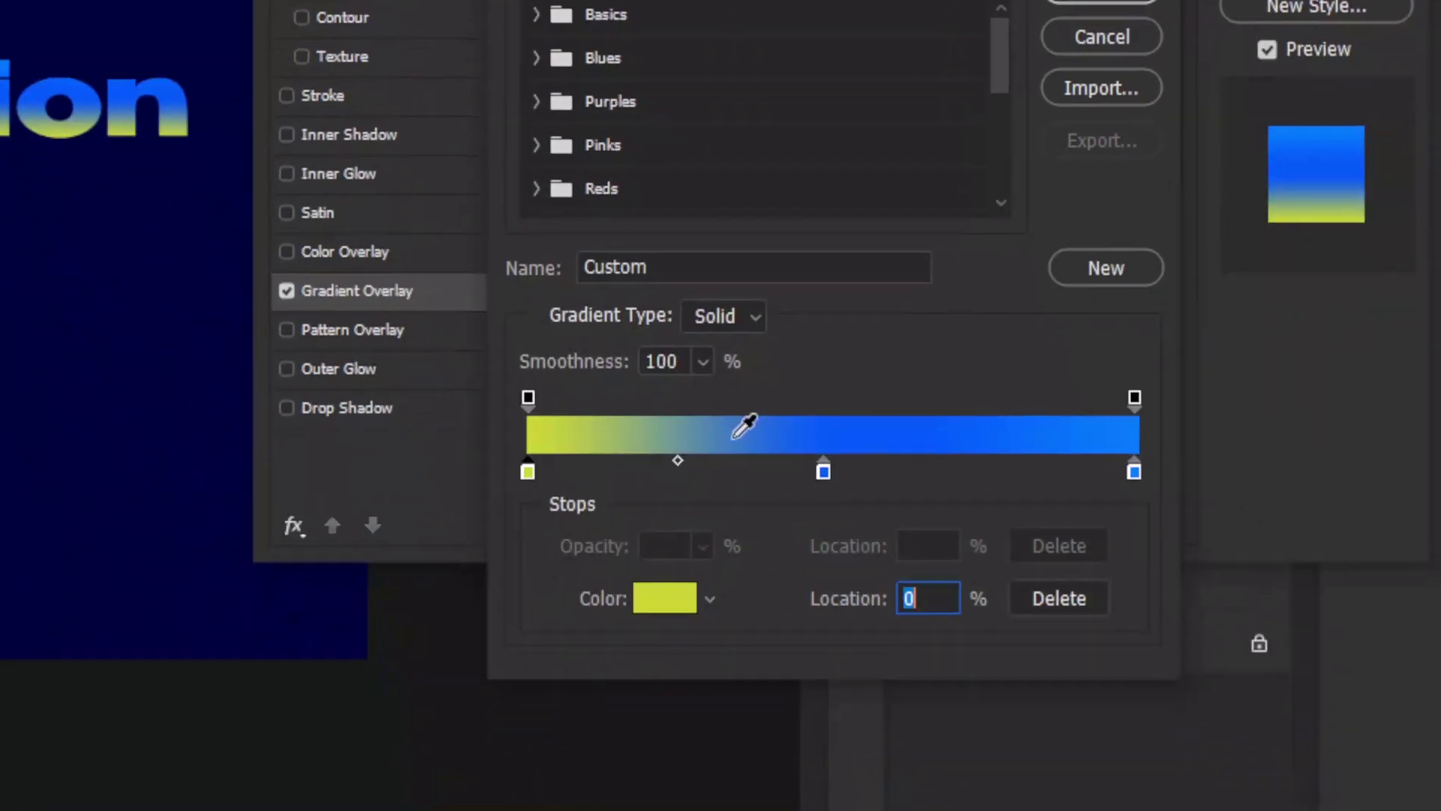
Set the gradient's middle color stop, at location 49%, to yellow ffcc00.
click(824, 471)
click(664, 598)
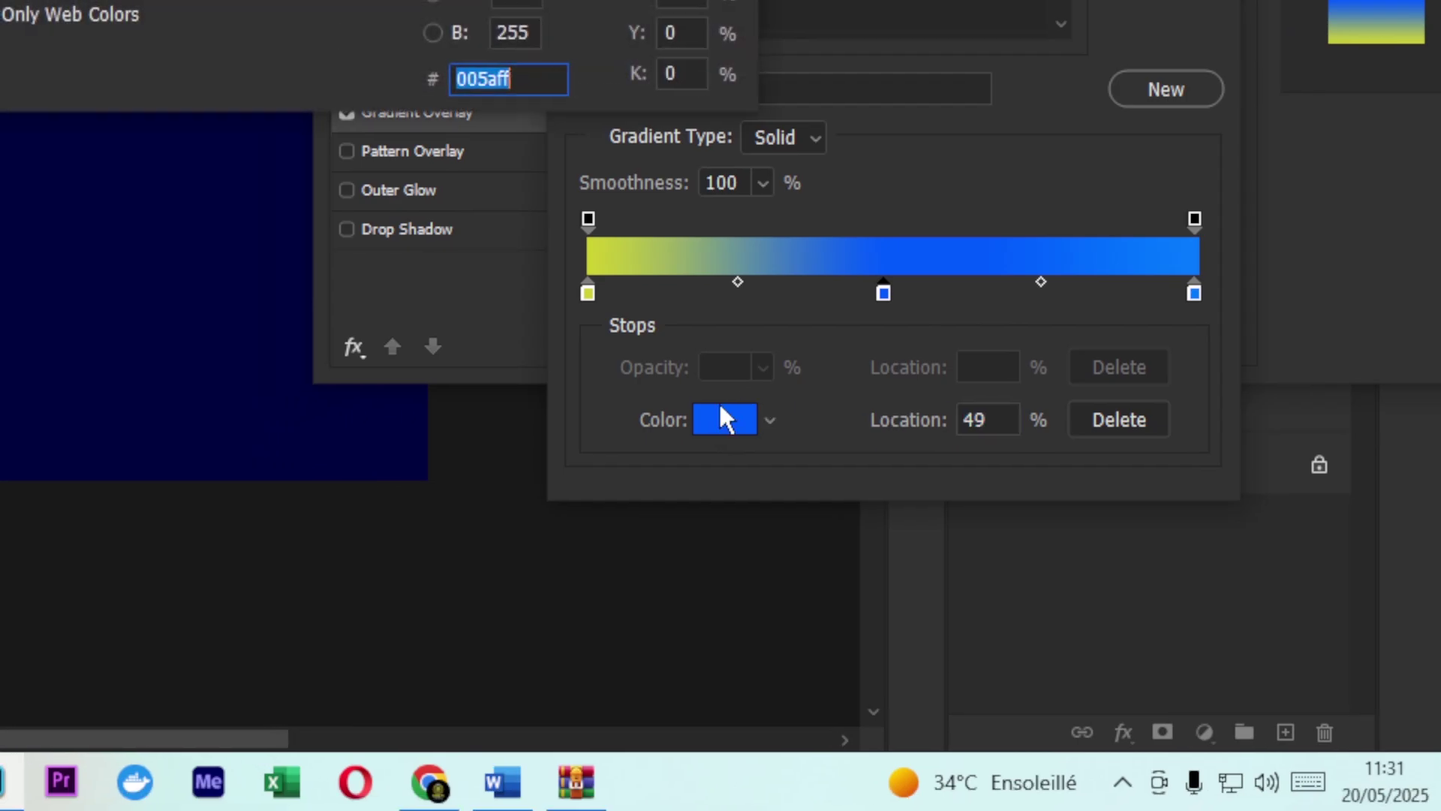
text(ffcc00)
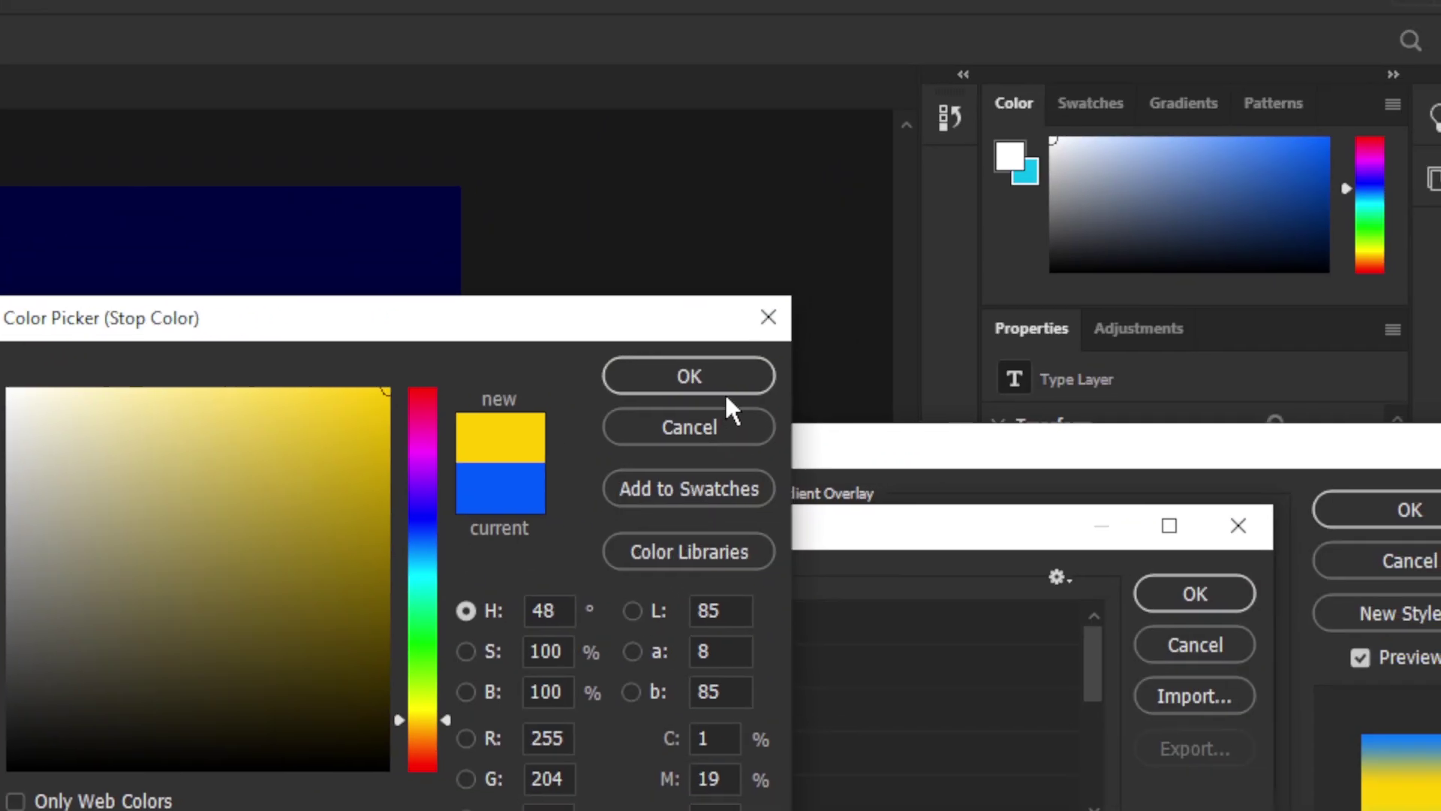
click(1051, 237)
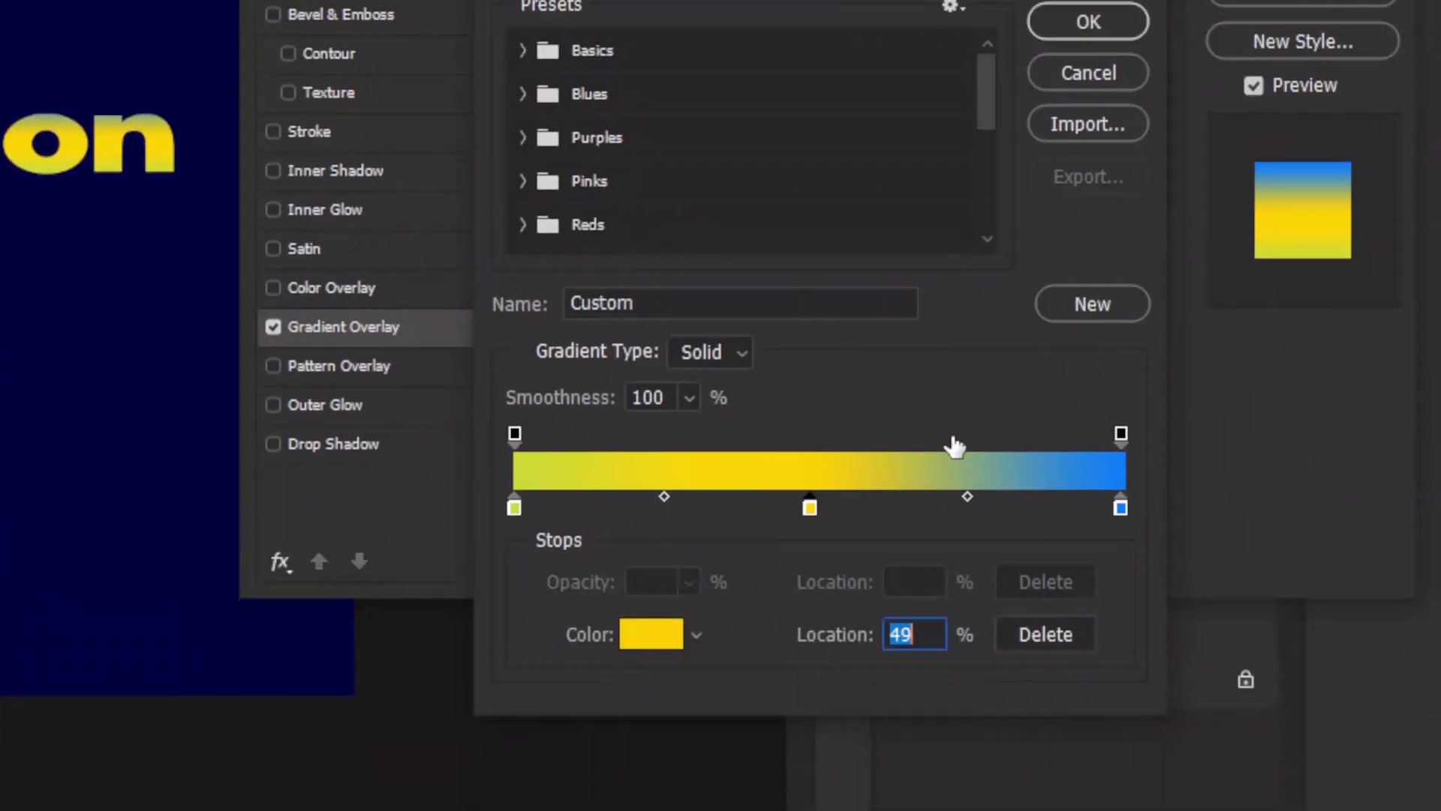
Recolor the gradient's last color stop, at location 100%, to a slightly muted yellow and accept the edited gradient.
click(1118, 413)
click(650, 539)
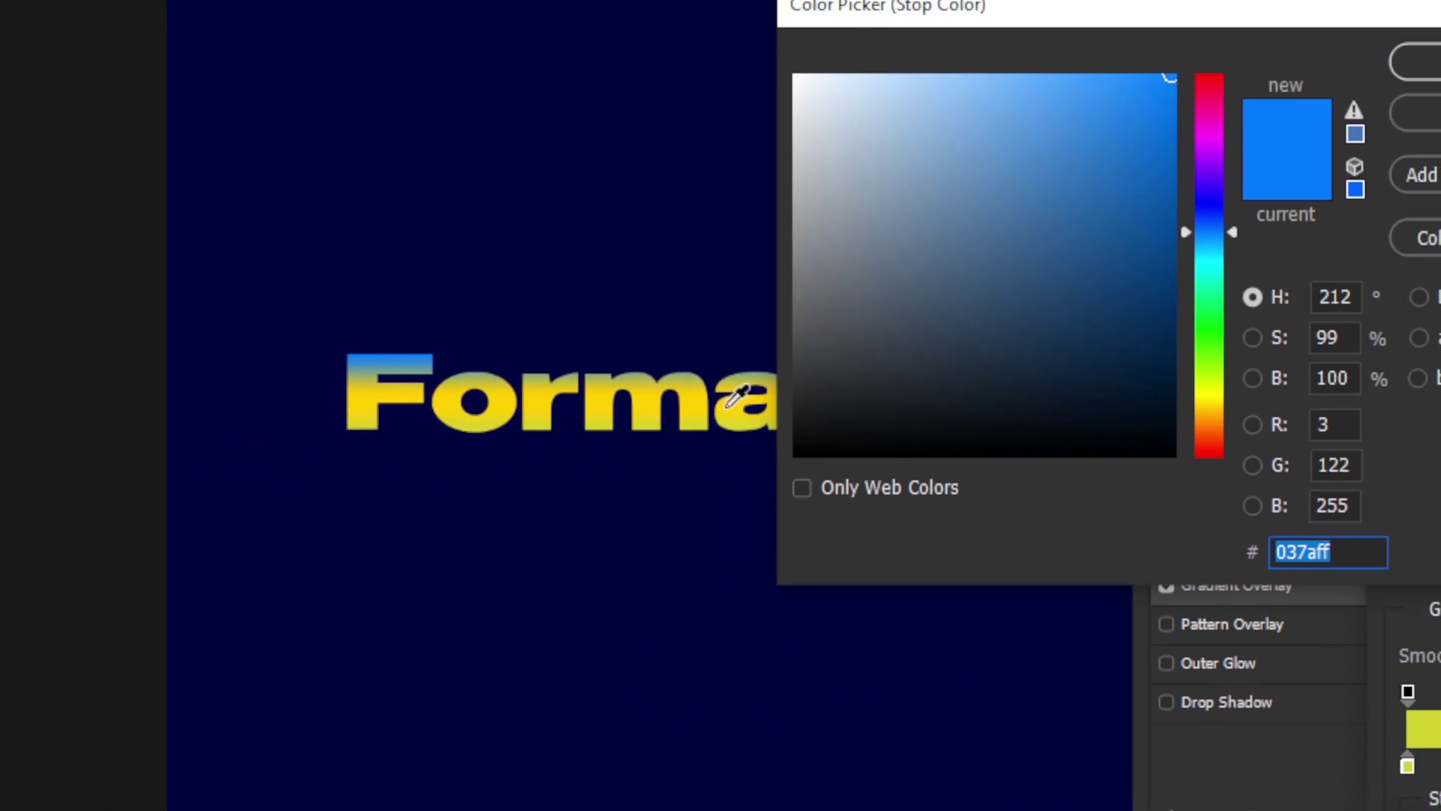
text(ffffff)
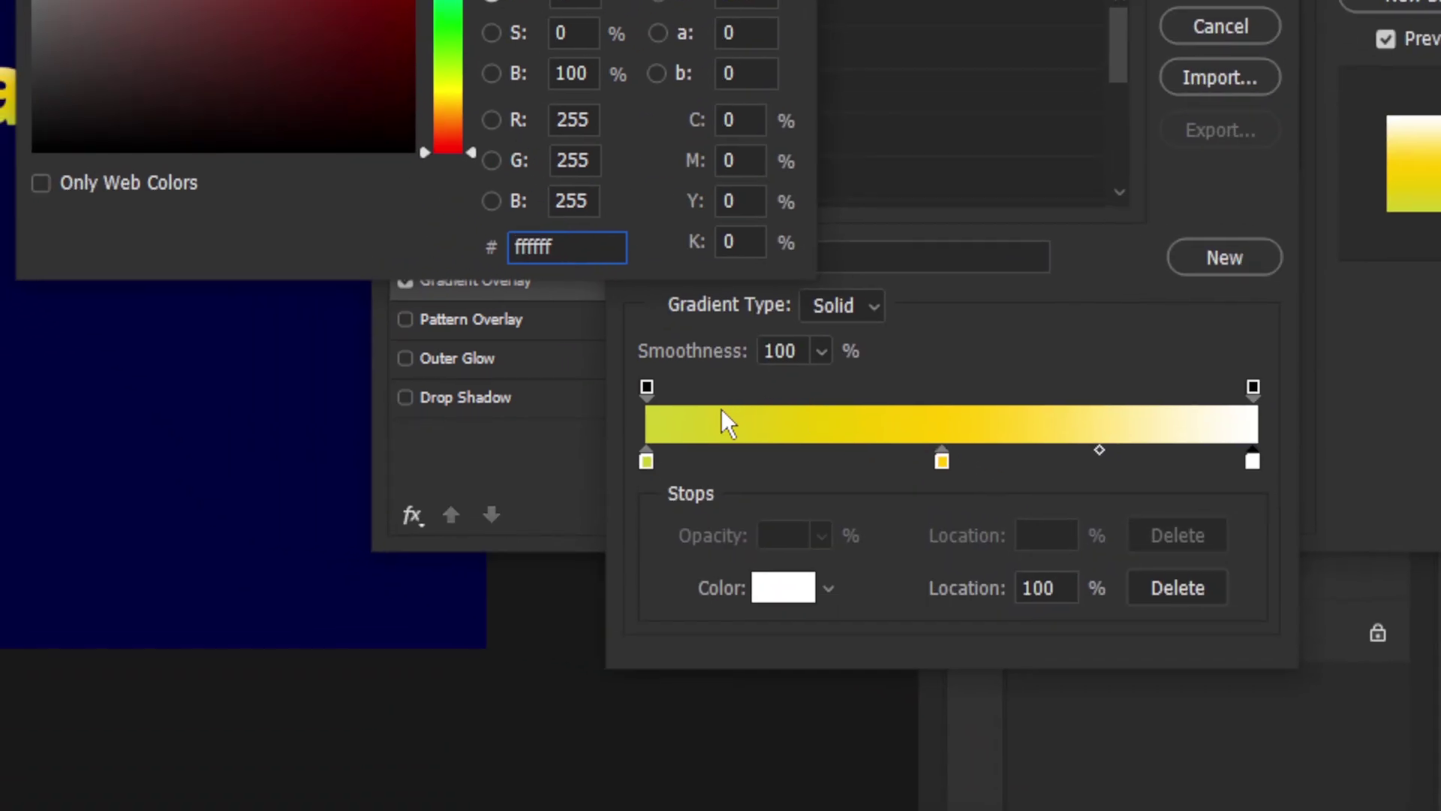
drag(339, 107, 337, 63)
drag(716, 398, 710, 393)
drag(654, 188, 656, 78)
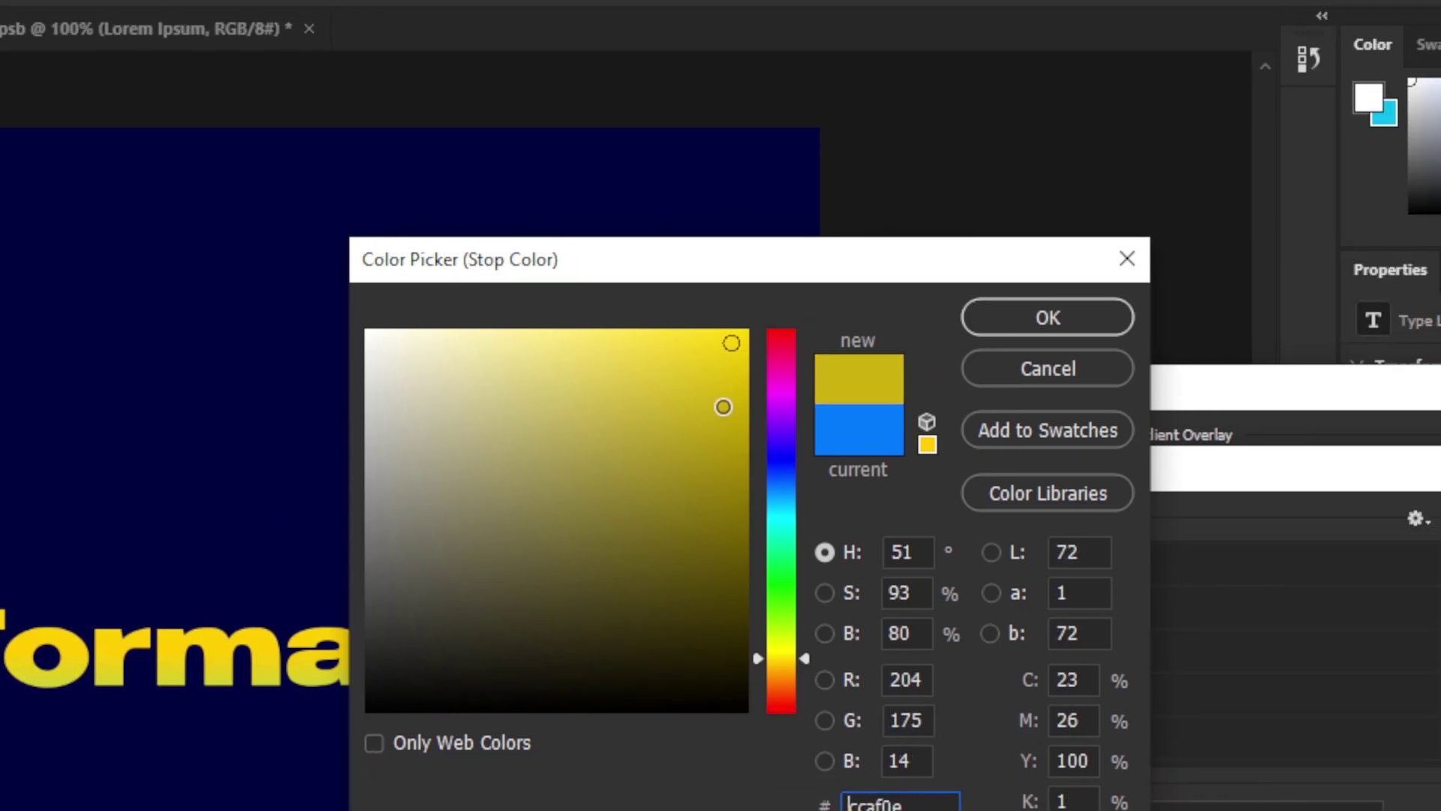
drag(723, 406, 686, 356)
click(1044, 318)
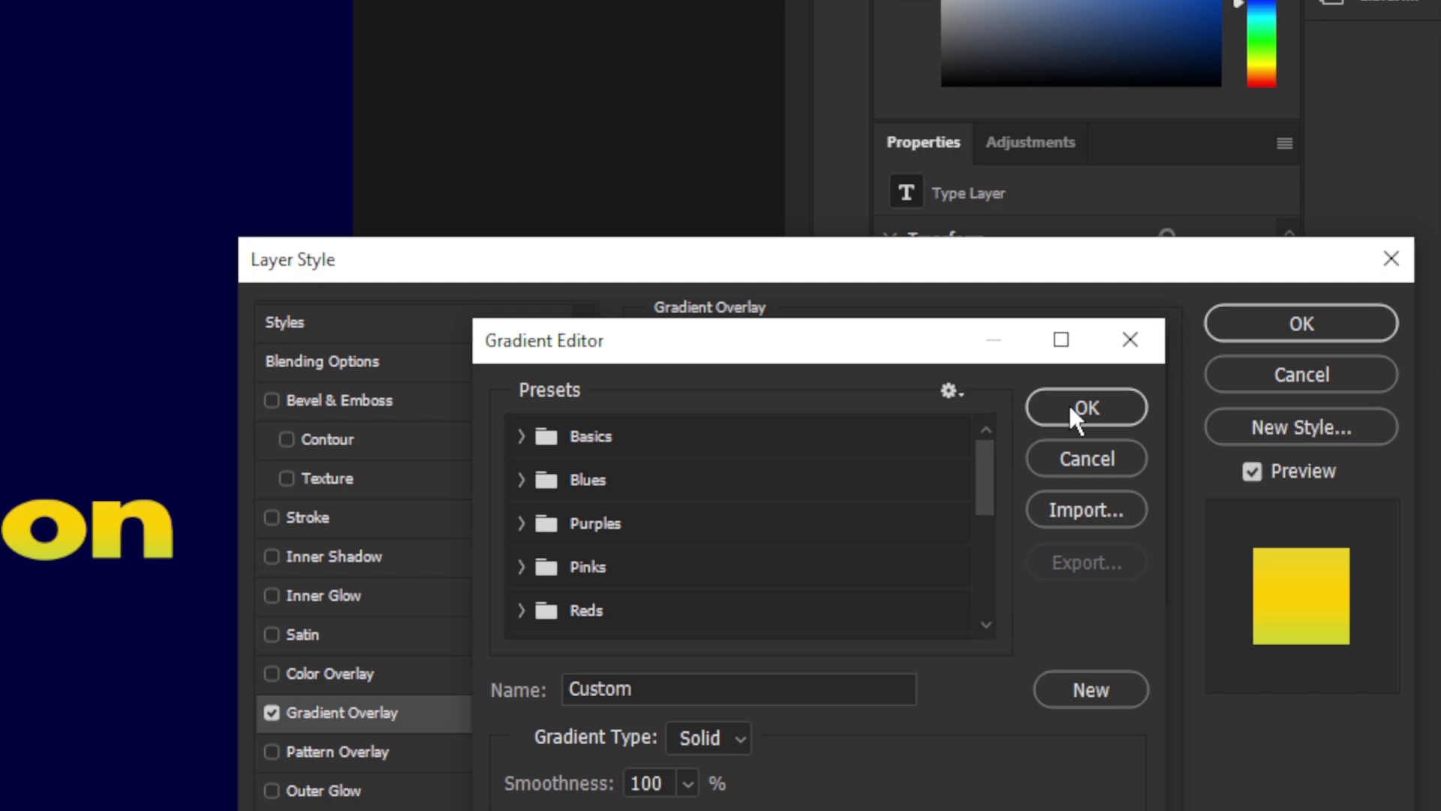
click(1094, 79)
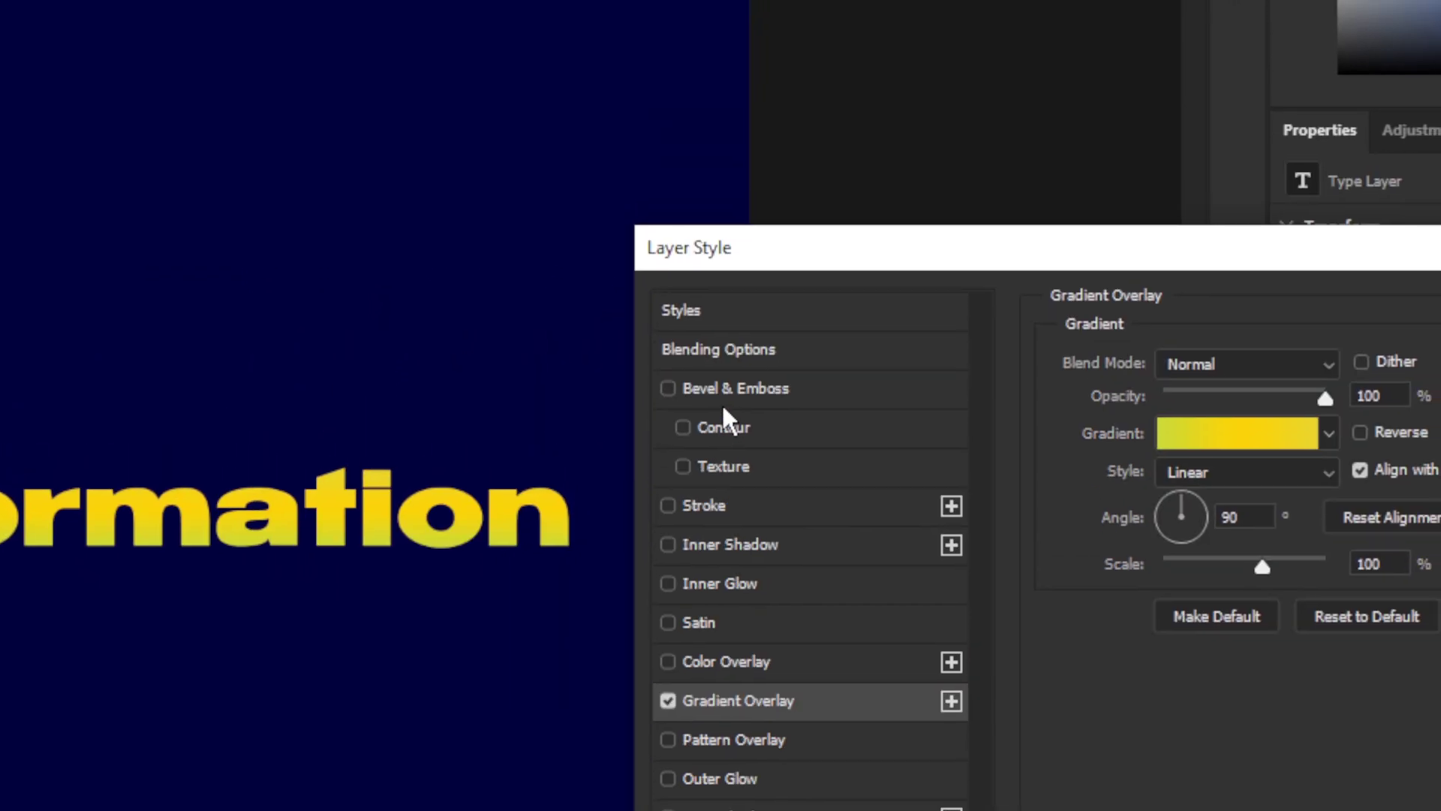
Enable Bevel & Emboss on the text and set its shadow color to a dark olive yellow at H 54, S 100, B 42.
click(719, 397)
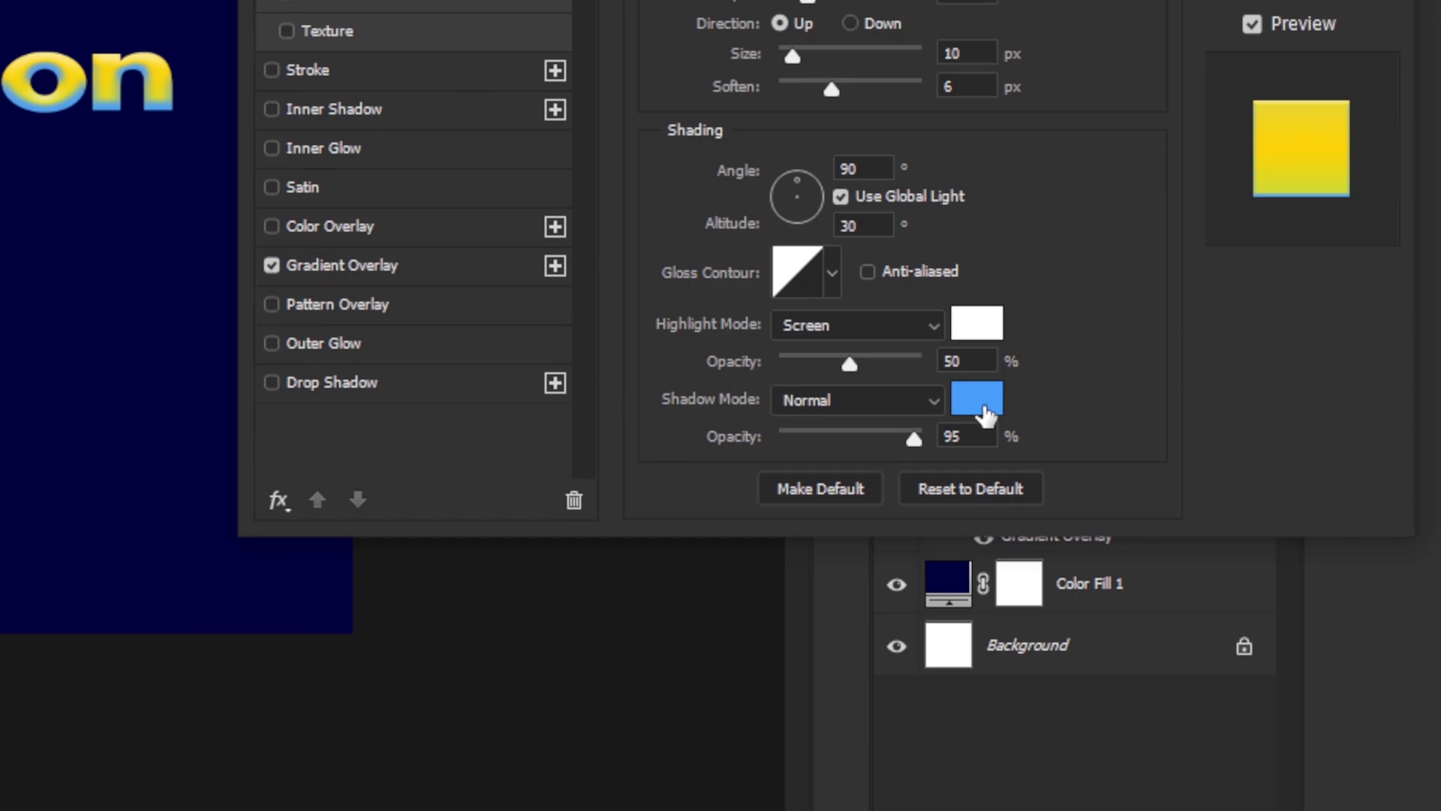
click(984, 413)
click(711, 408)
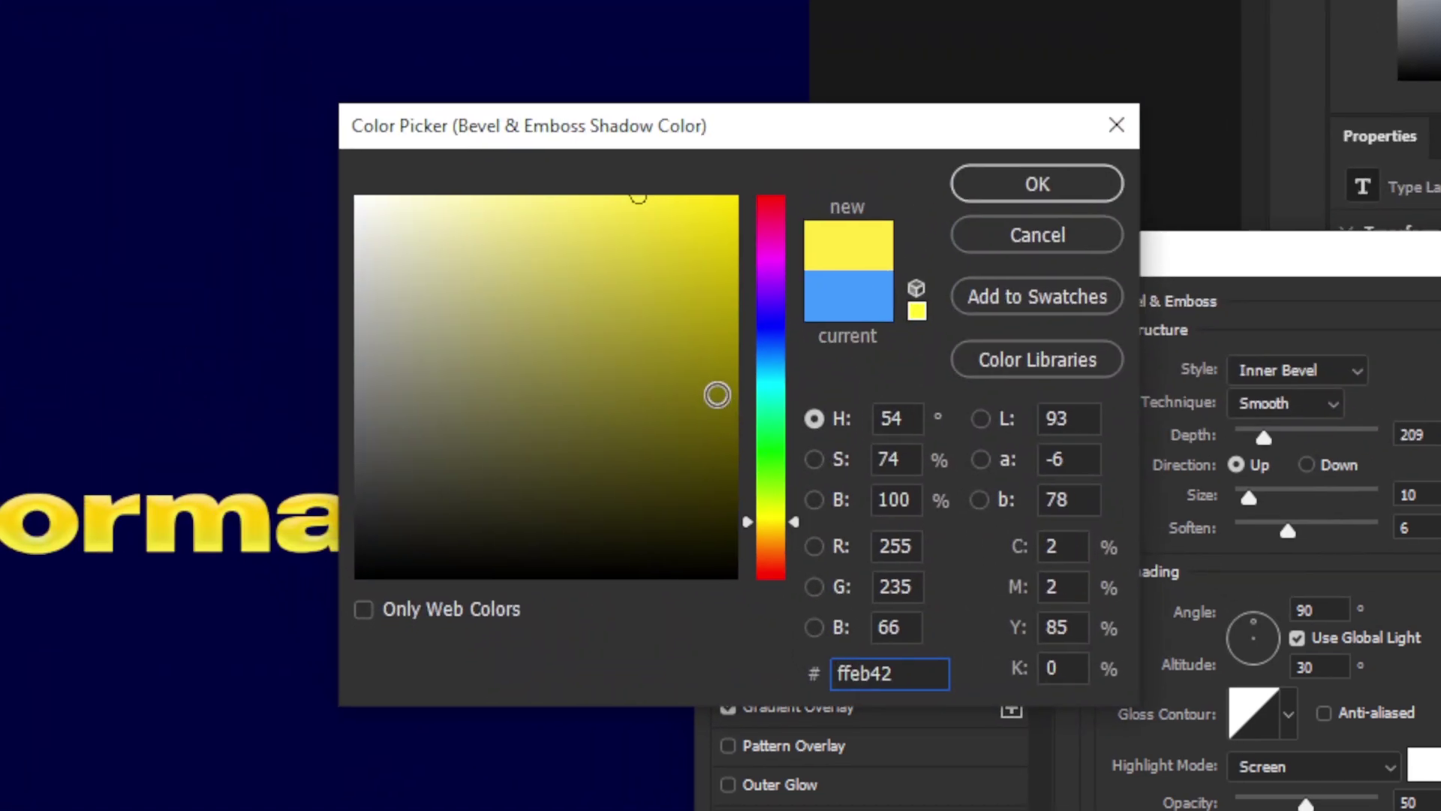
drag(717, 394, 721, 451)
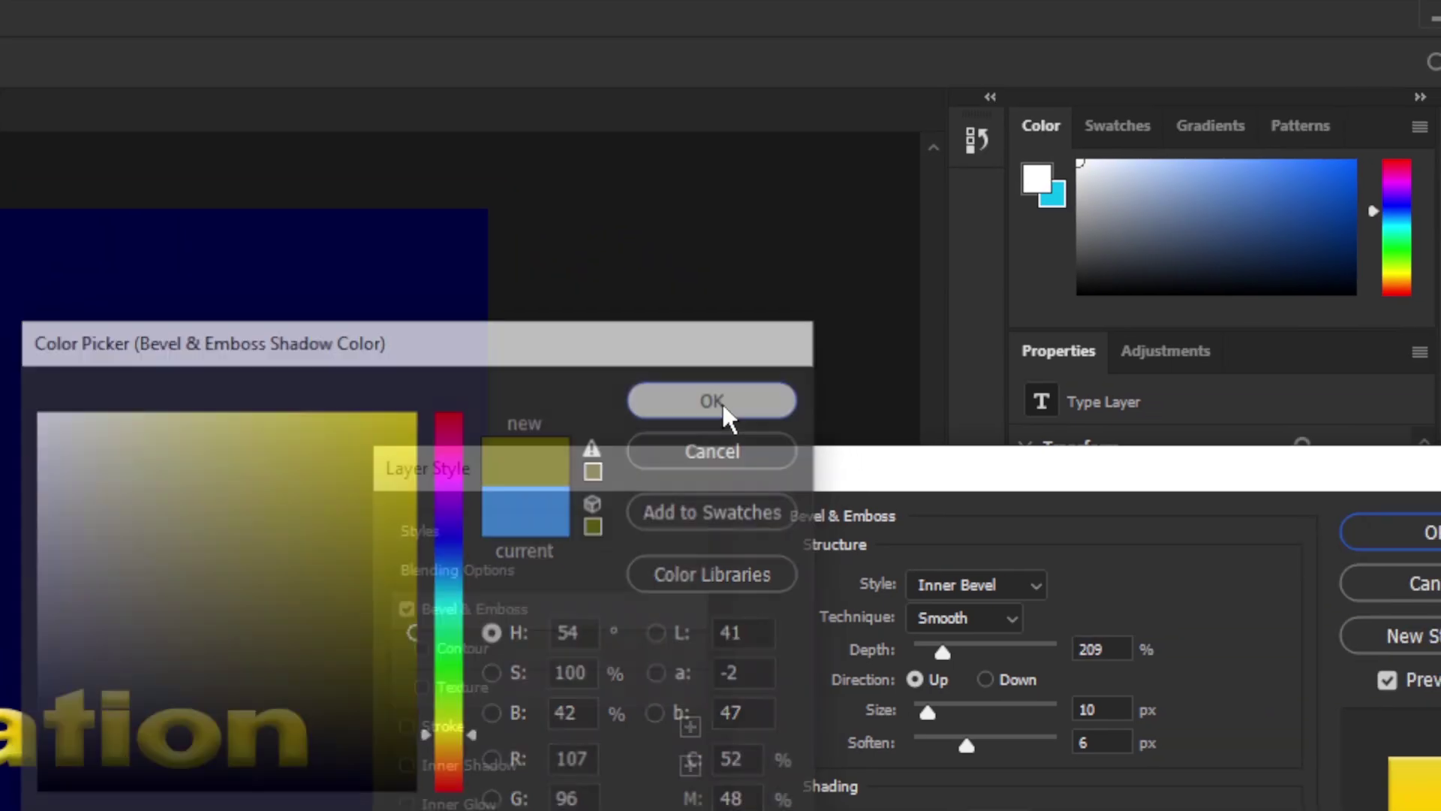
click(757, 316)
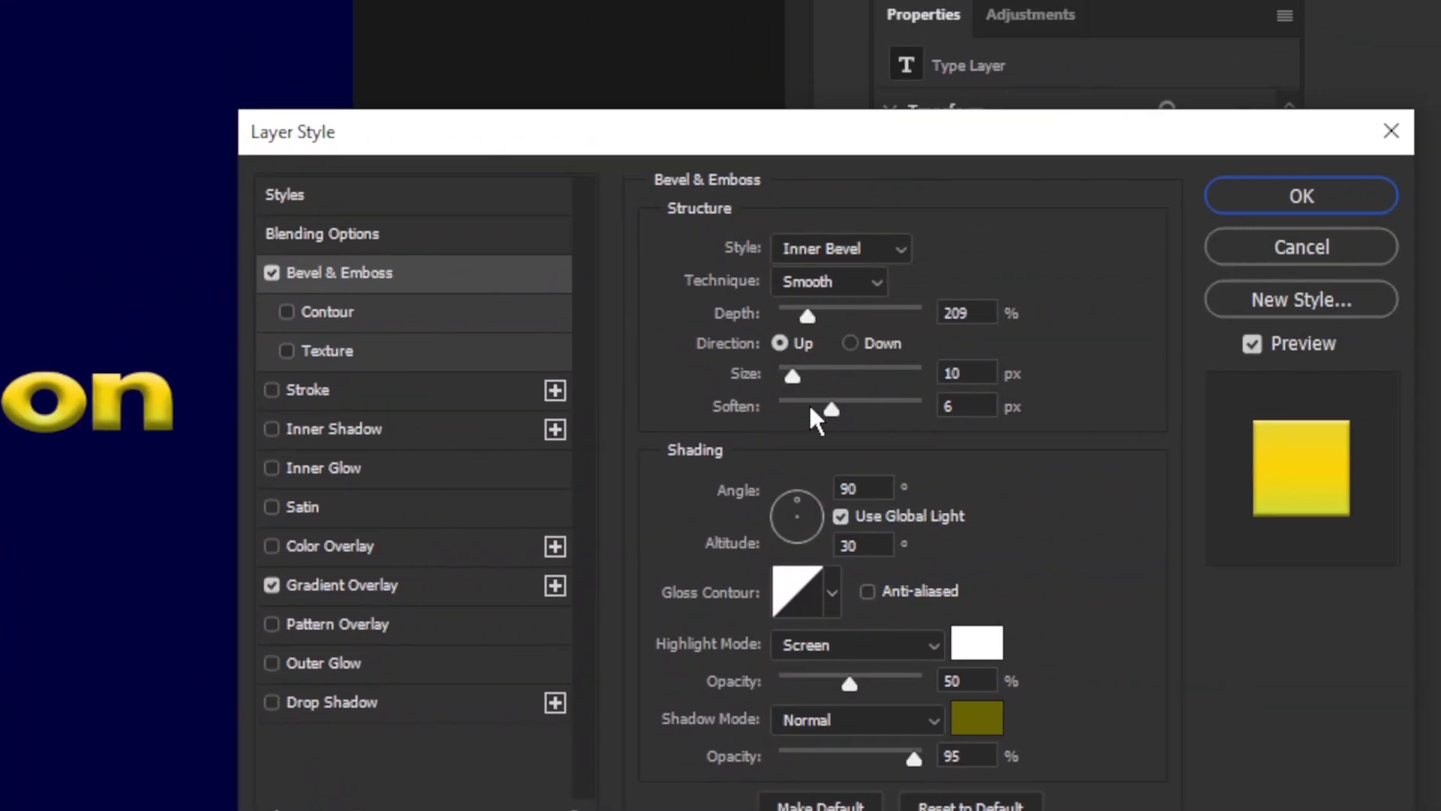
Try different Bevel & Emboss sizes on the text and set the size to 30 px.
drag(793, 375, 805, 375)
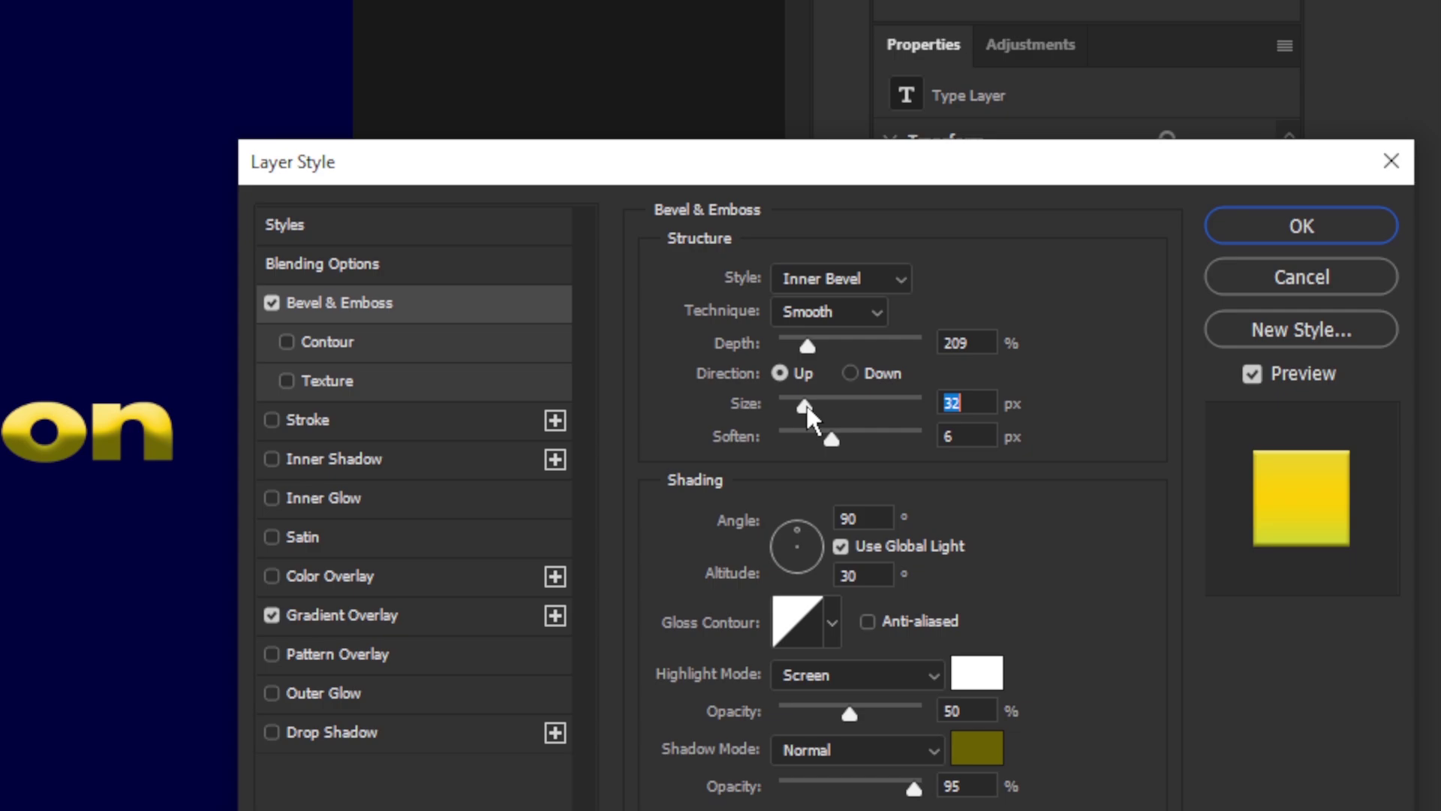
drag(805, 402, 795, 405)
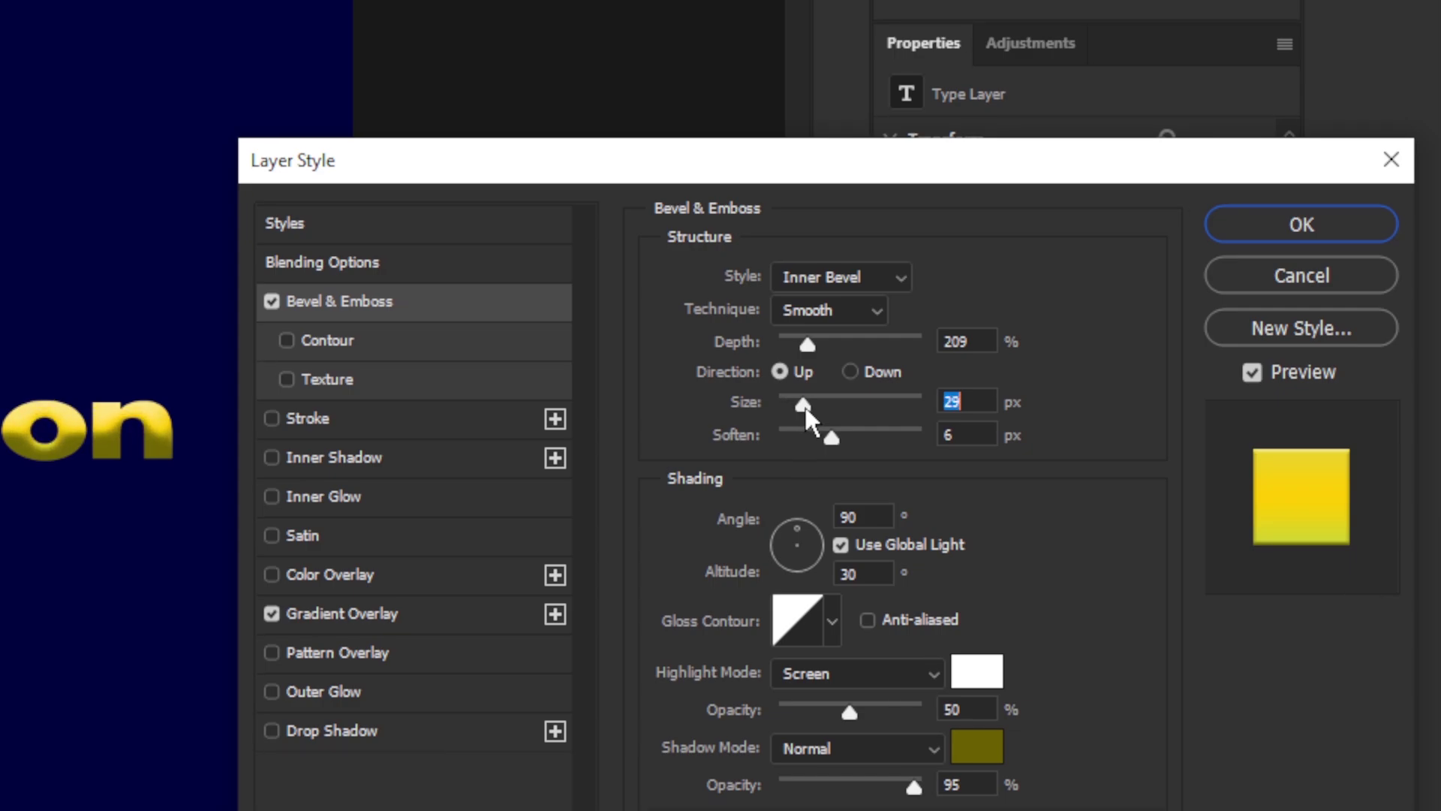
text(30)
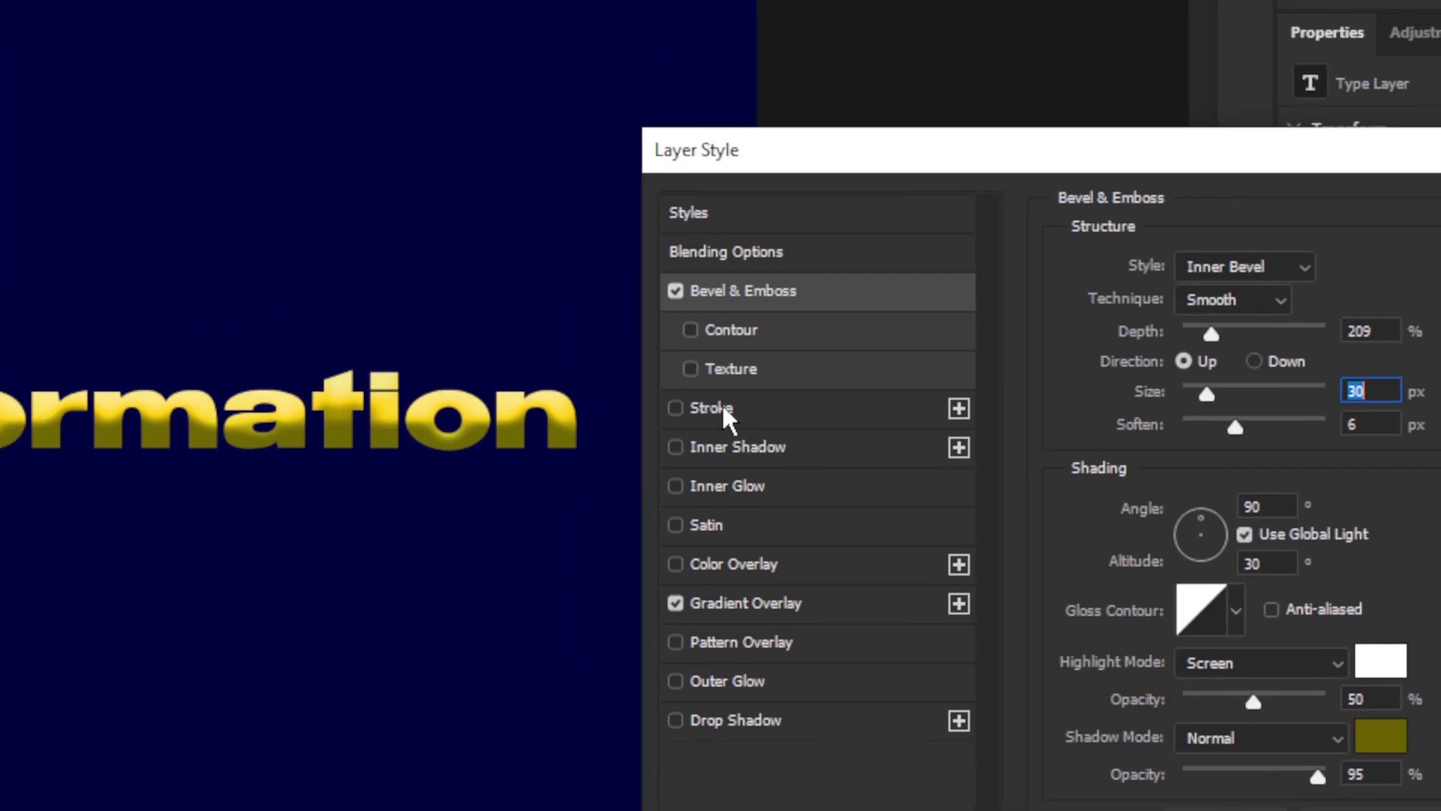
Add an outside Stroke effect to the text, with a white color and 100% opacity.
click(719, 406)
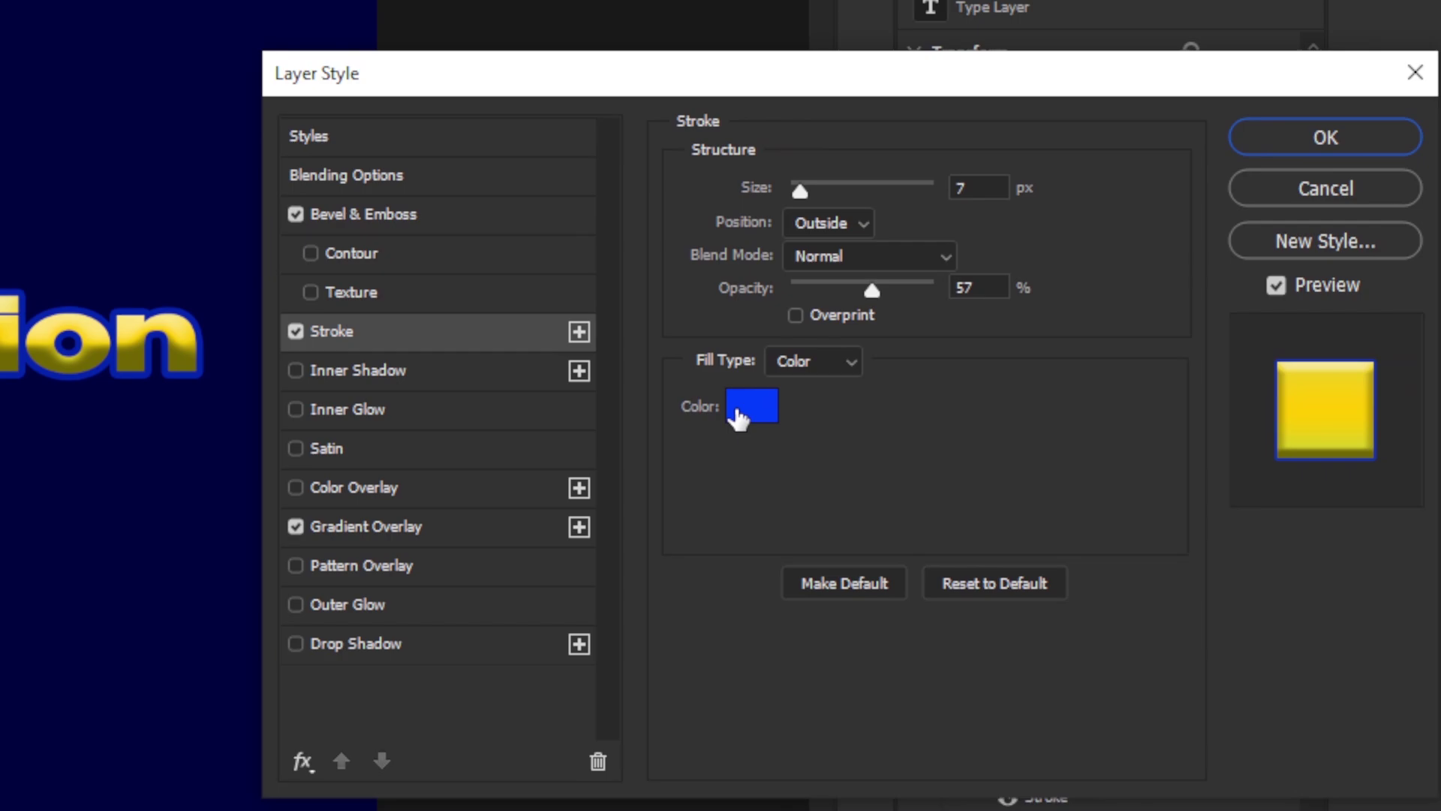
click(737, 411)
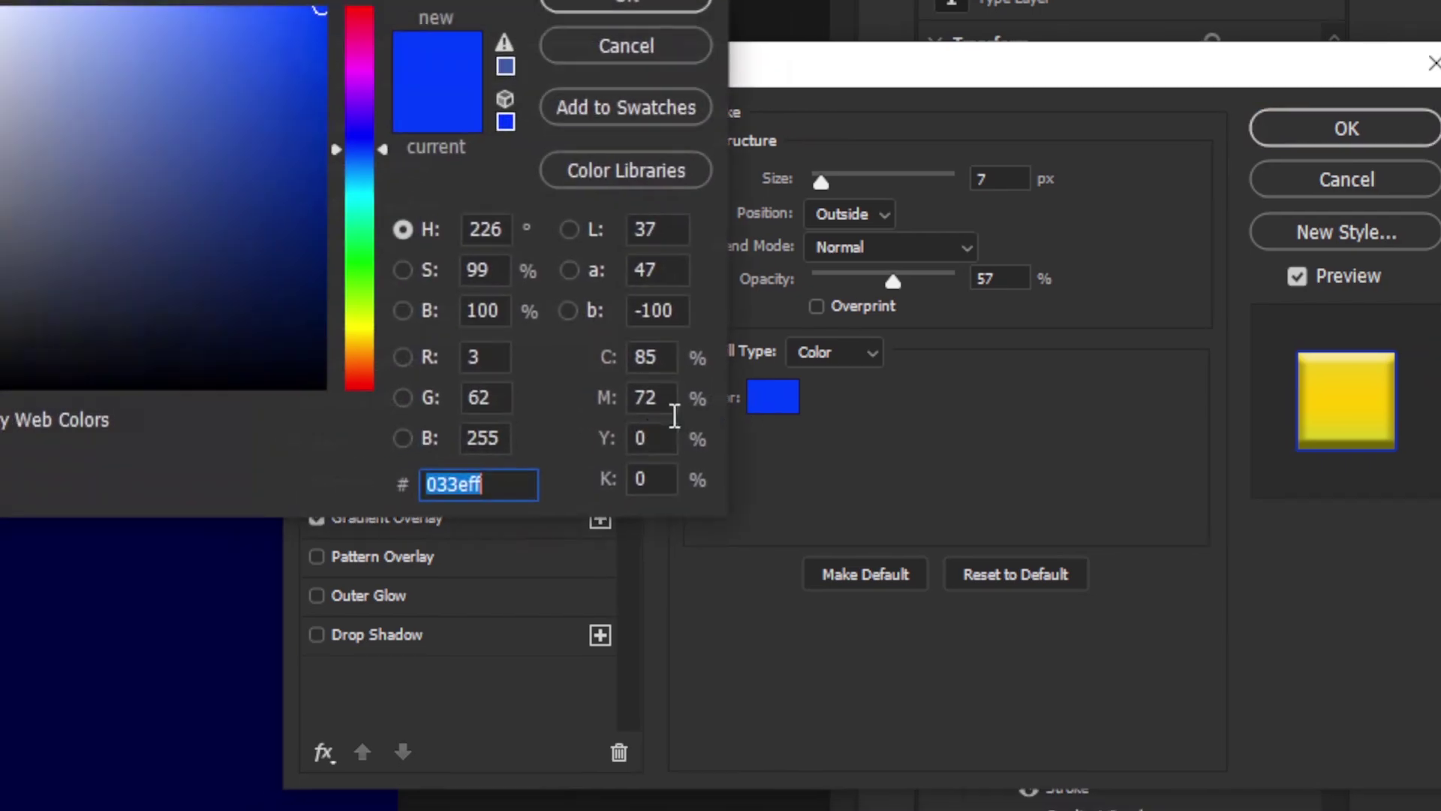
drag(689, 383, 656, 294)
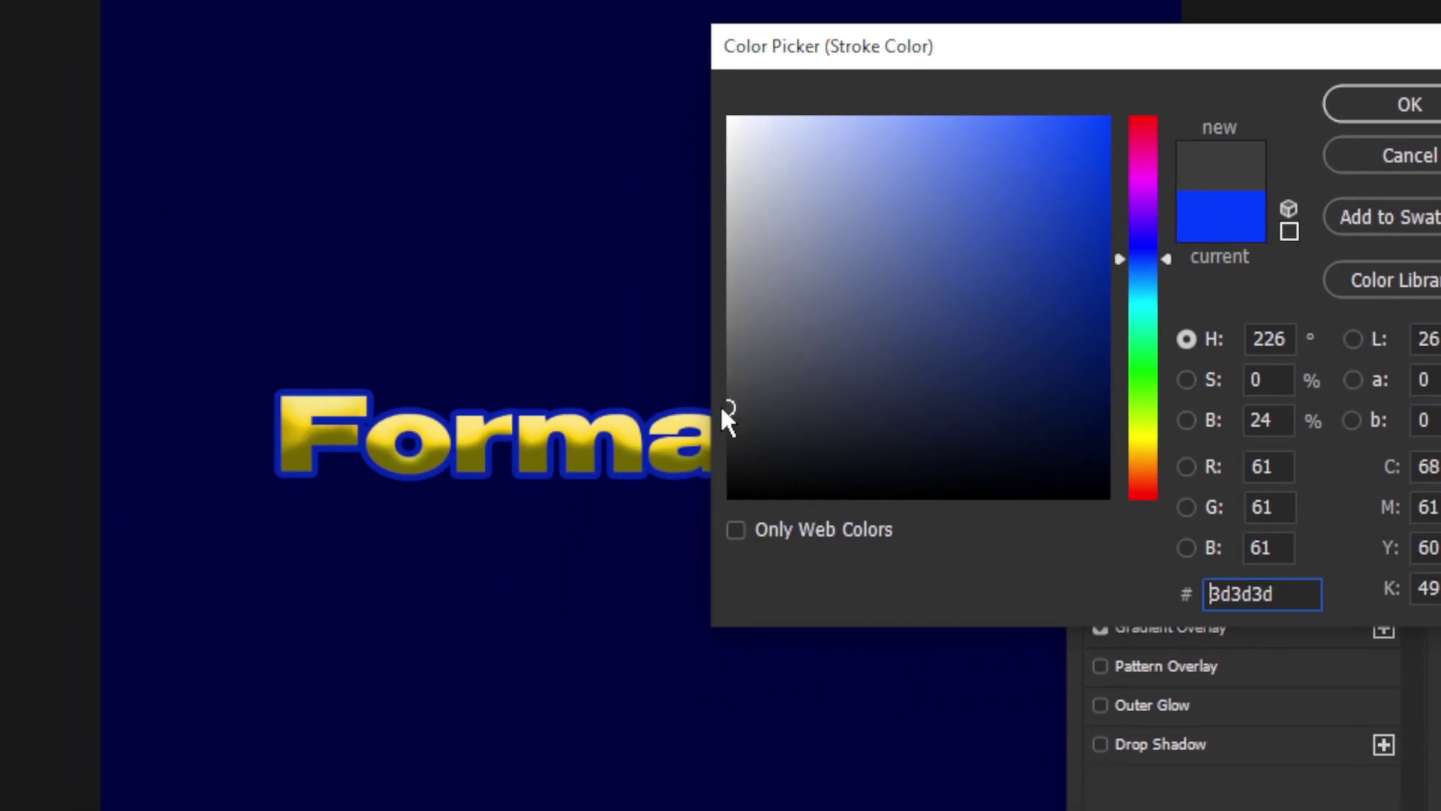
click(748, 186)
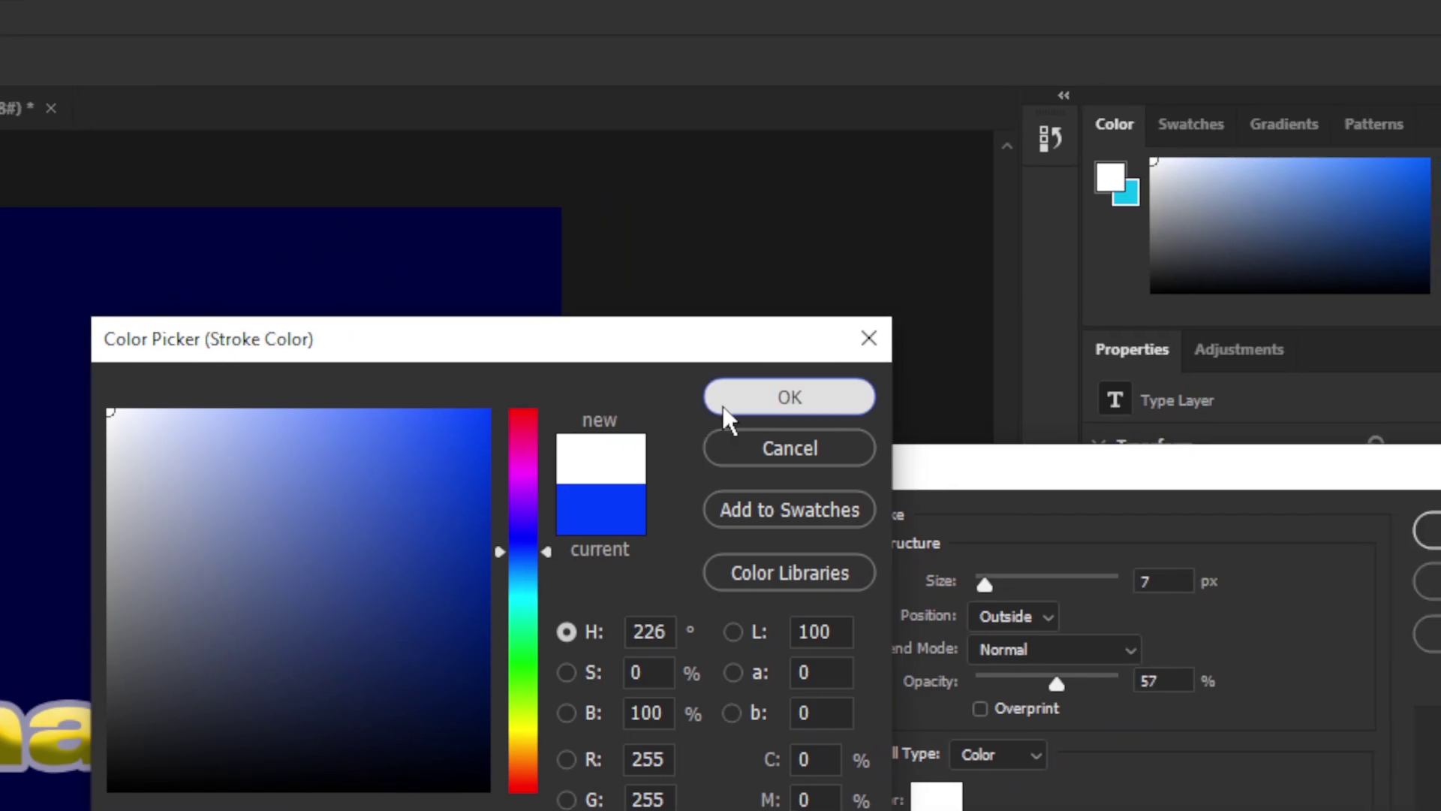
click(1389, 402)
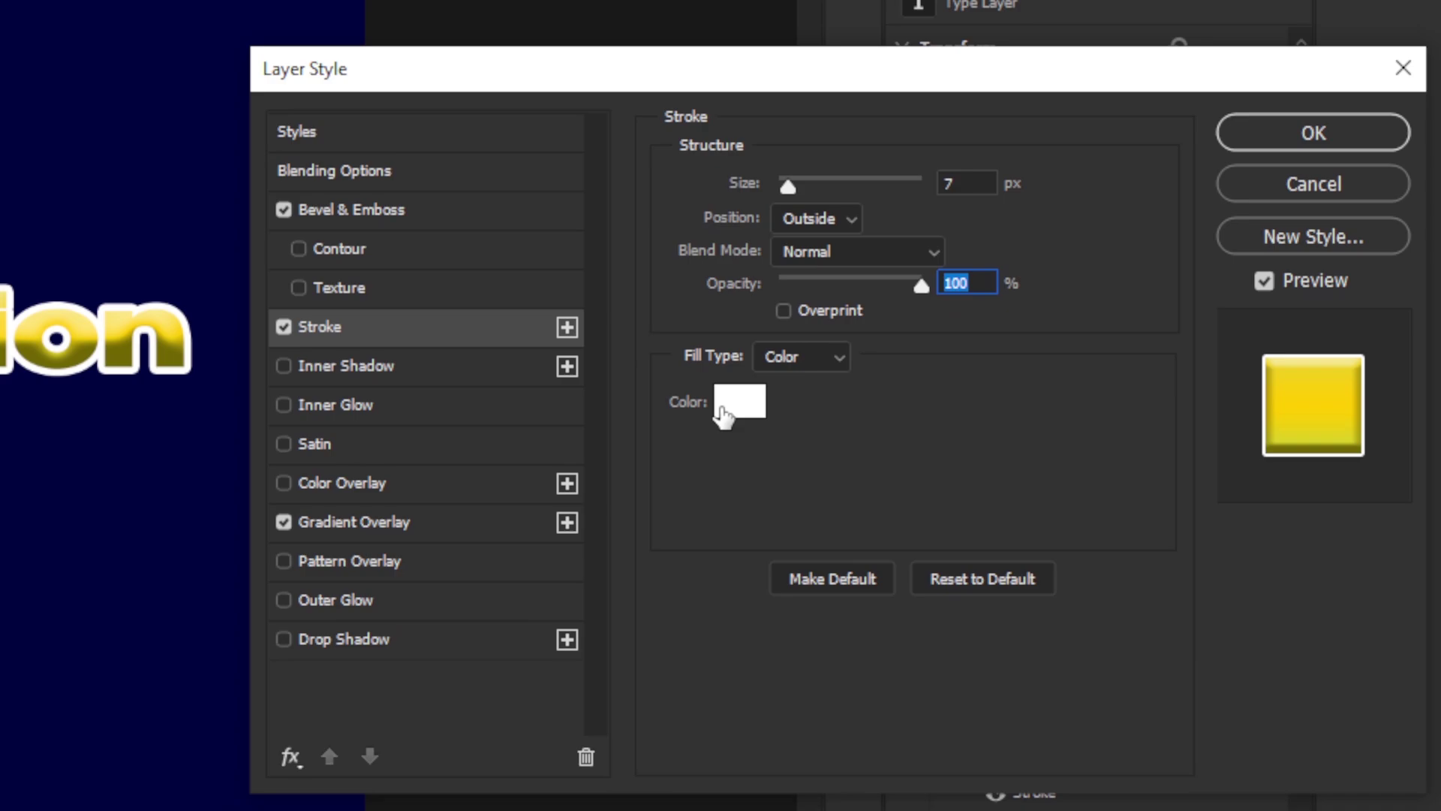
Change the stroke color to a near-black at H 226, S 5, B 10 and apply the layer style.
click(723, 415)
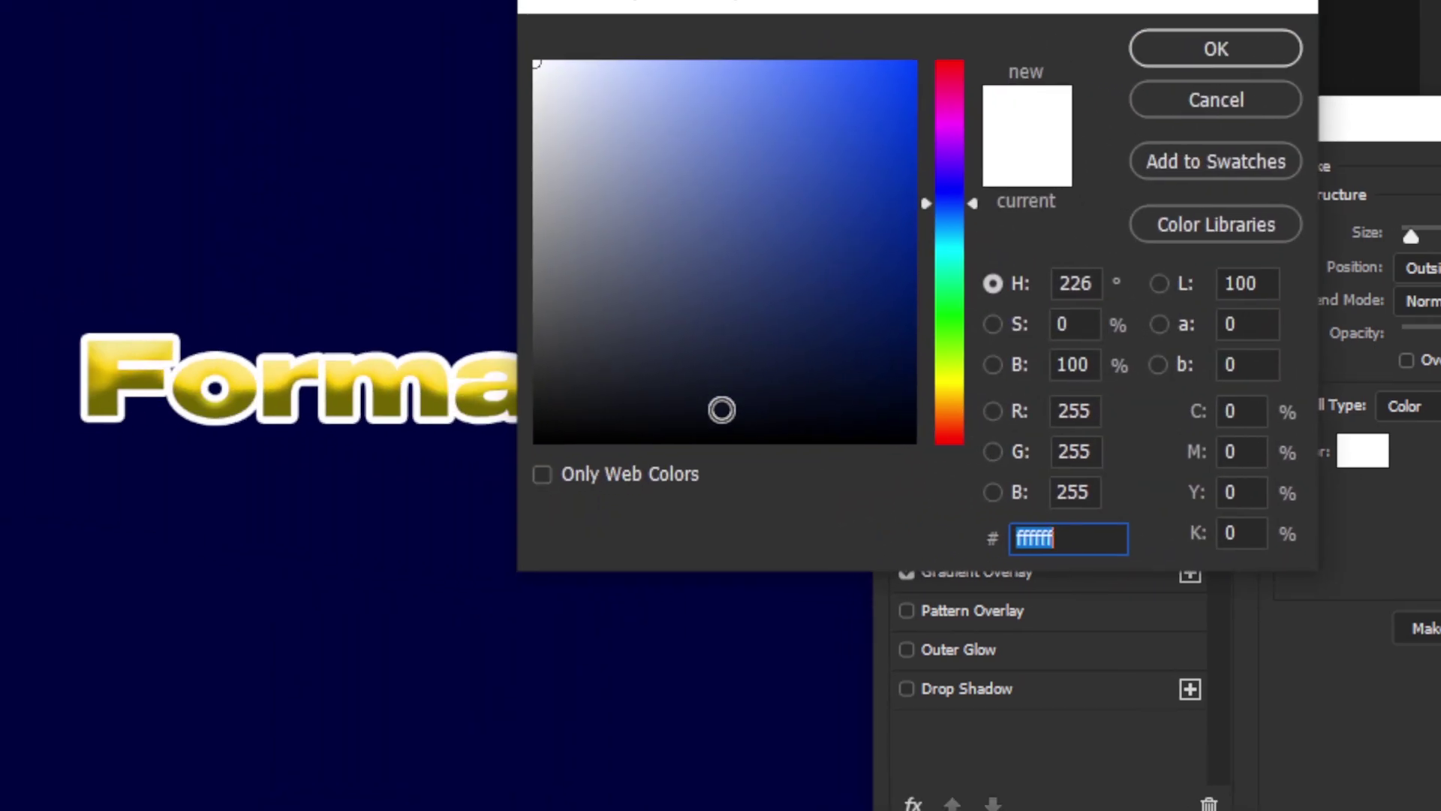
click(717, 409)
click(574, 403)
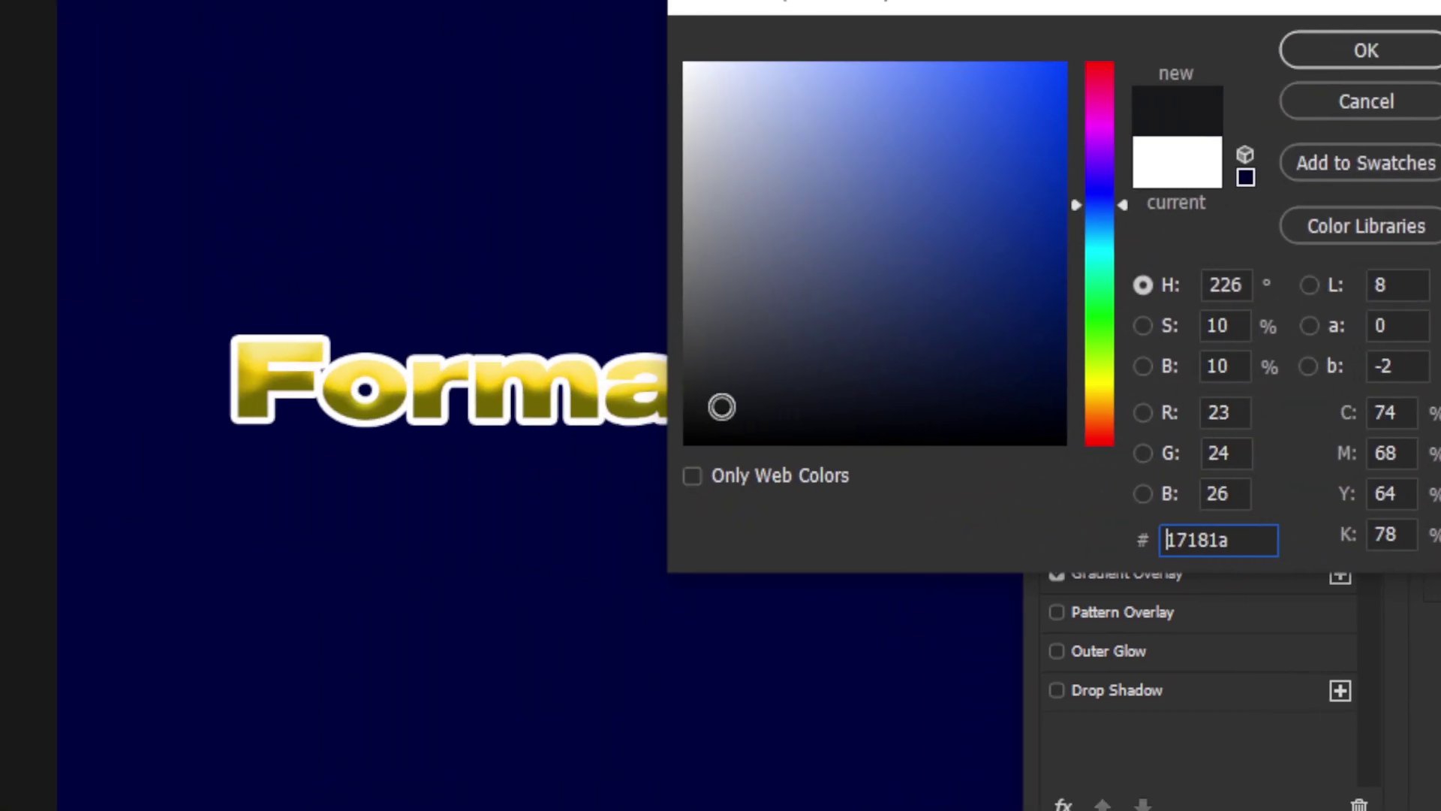
mouse_move(722, 406)
mouse_down()
mouse_move(691, 325)
mouse_move(715, 449)
mouse_up()
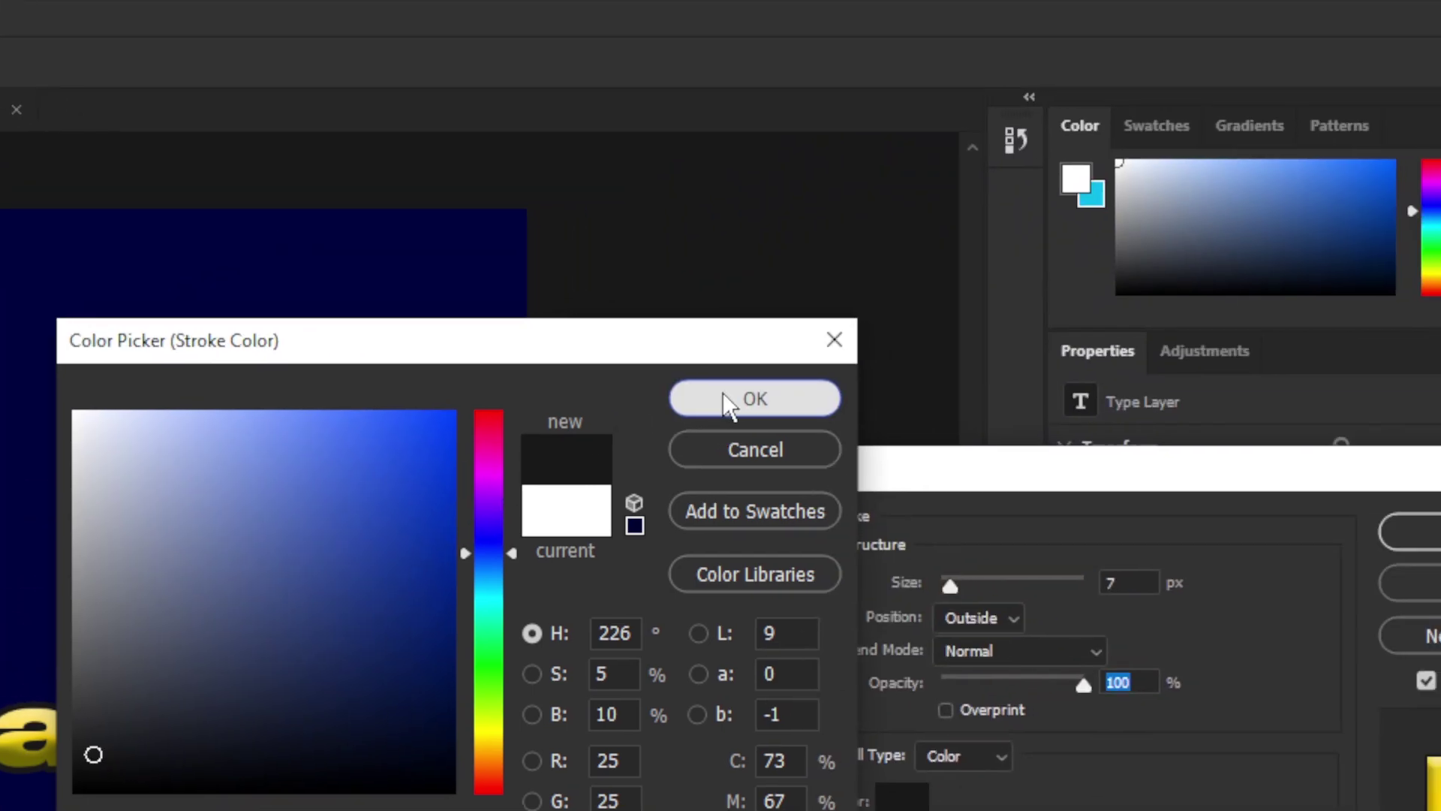
click(1366, 53)
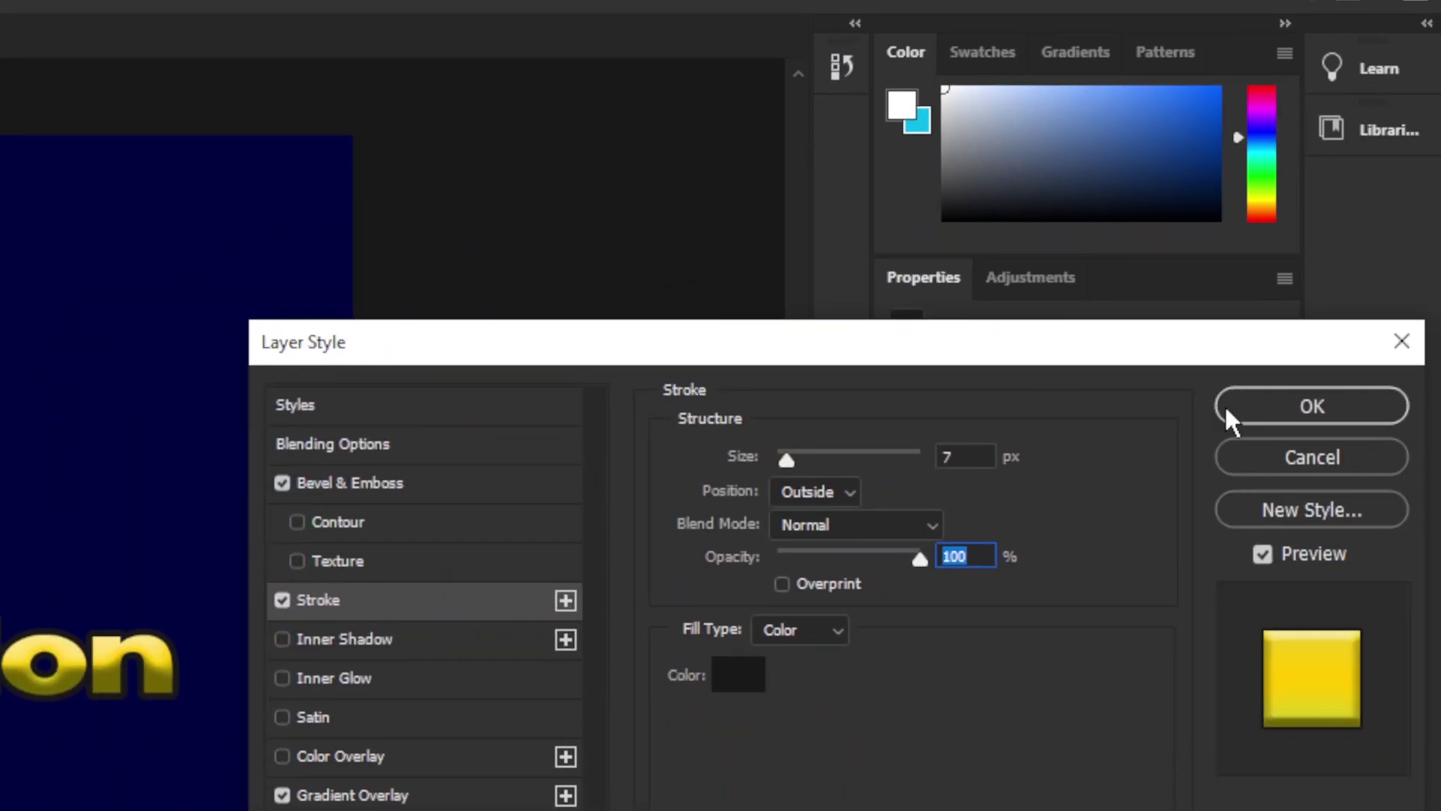
click(1250, 461)
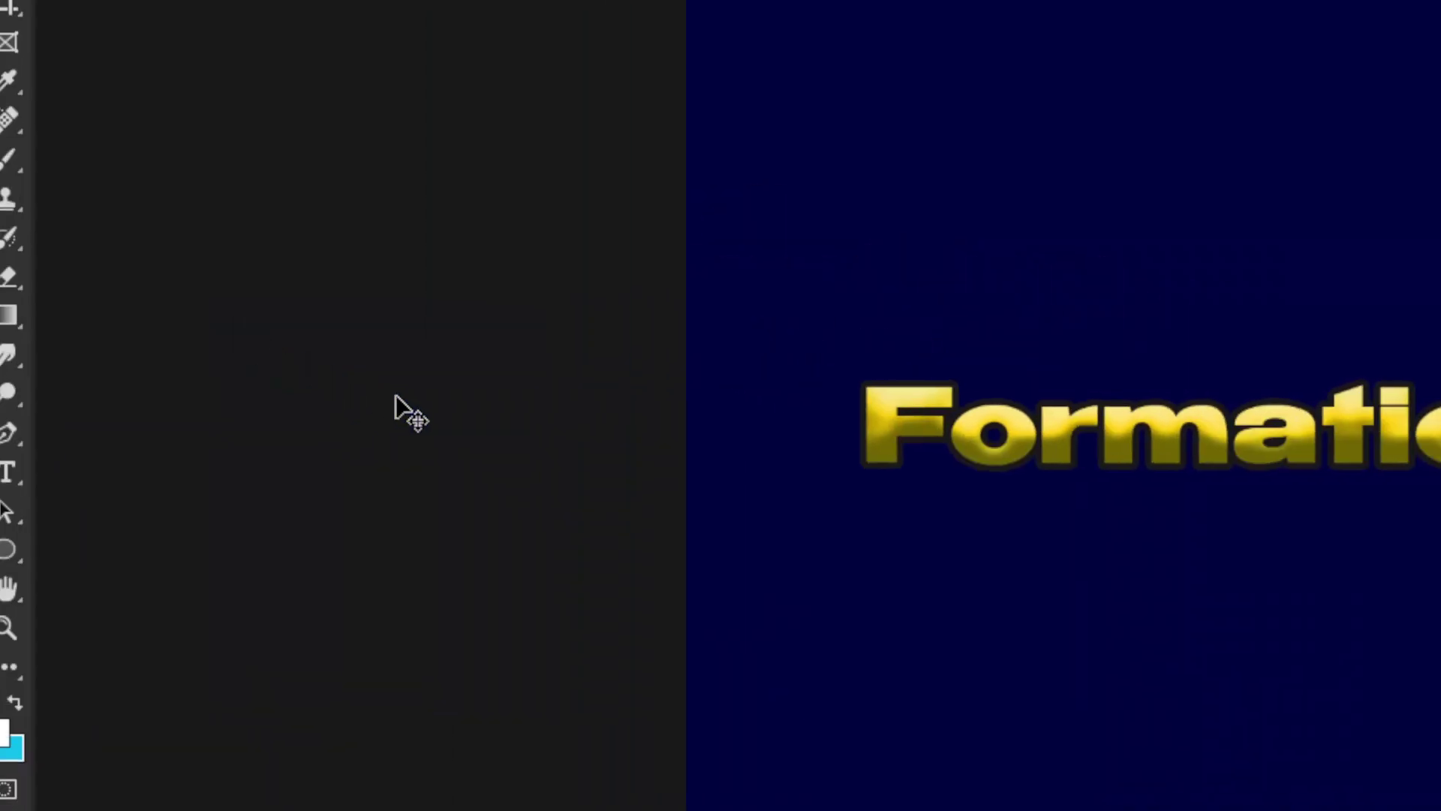
Draw an ellipse shape on the dark blue canvas above the Formation text.
click(39, 405)
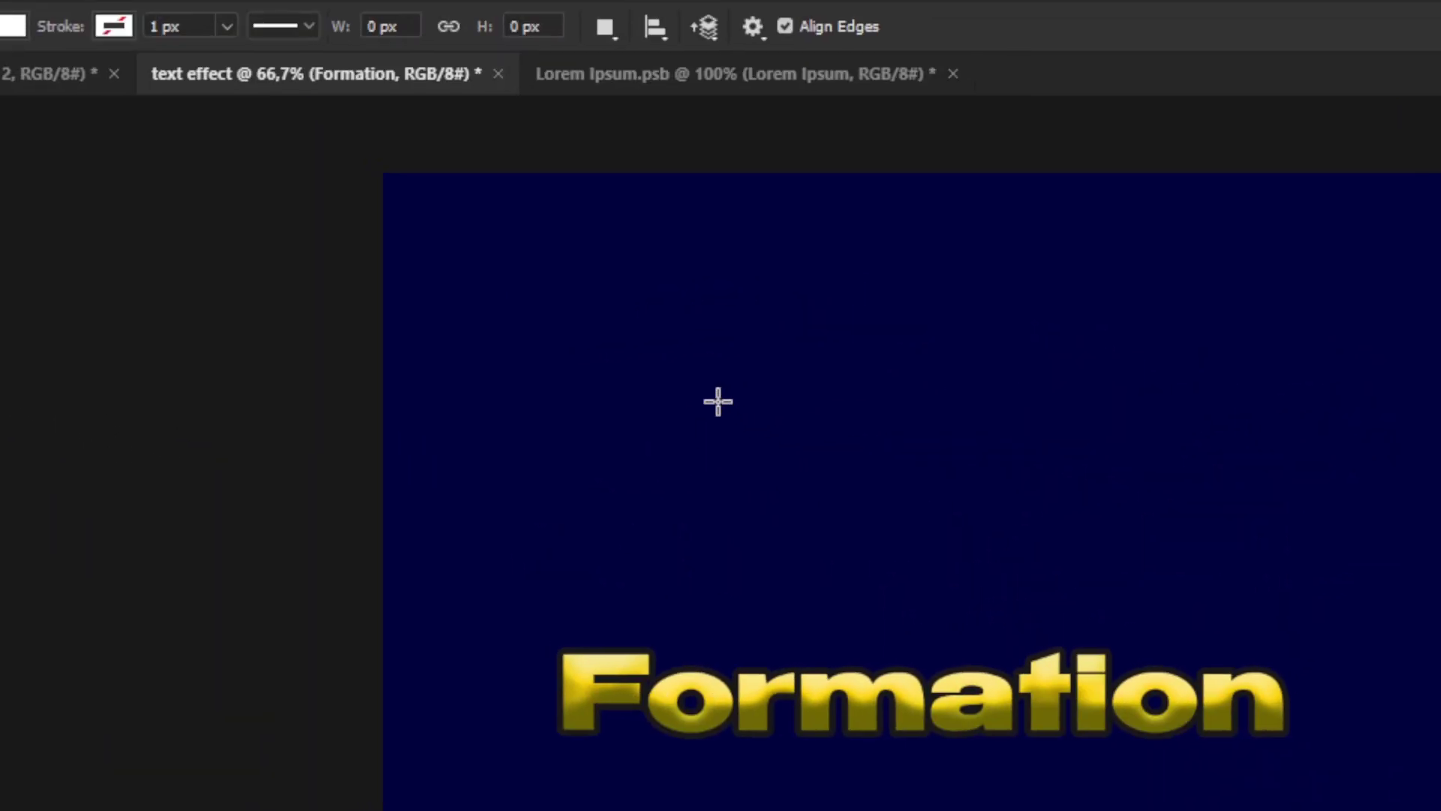
drag(843, 94, 1102, 257)
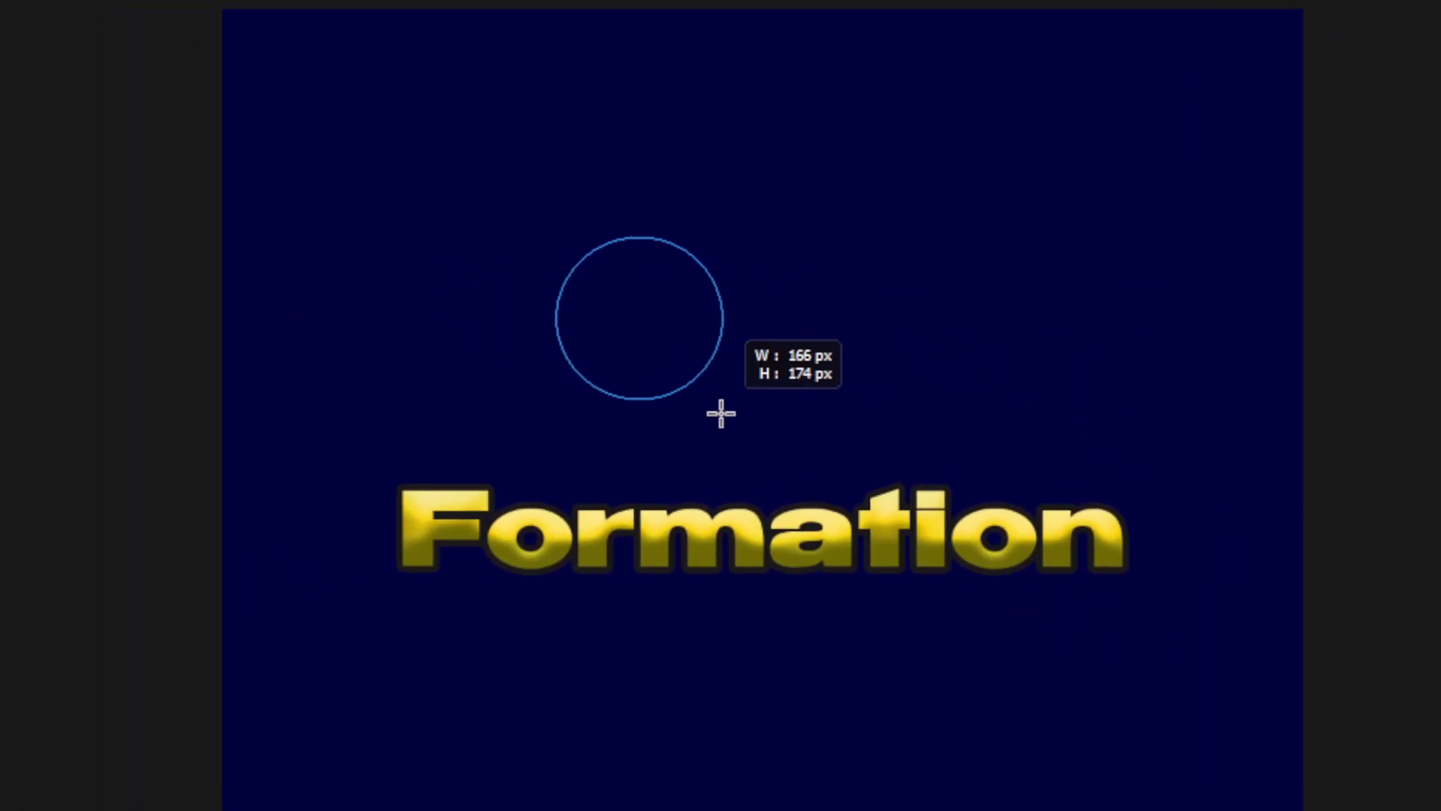